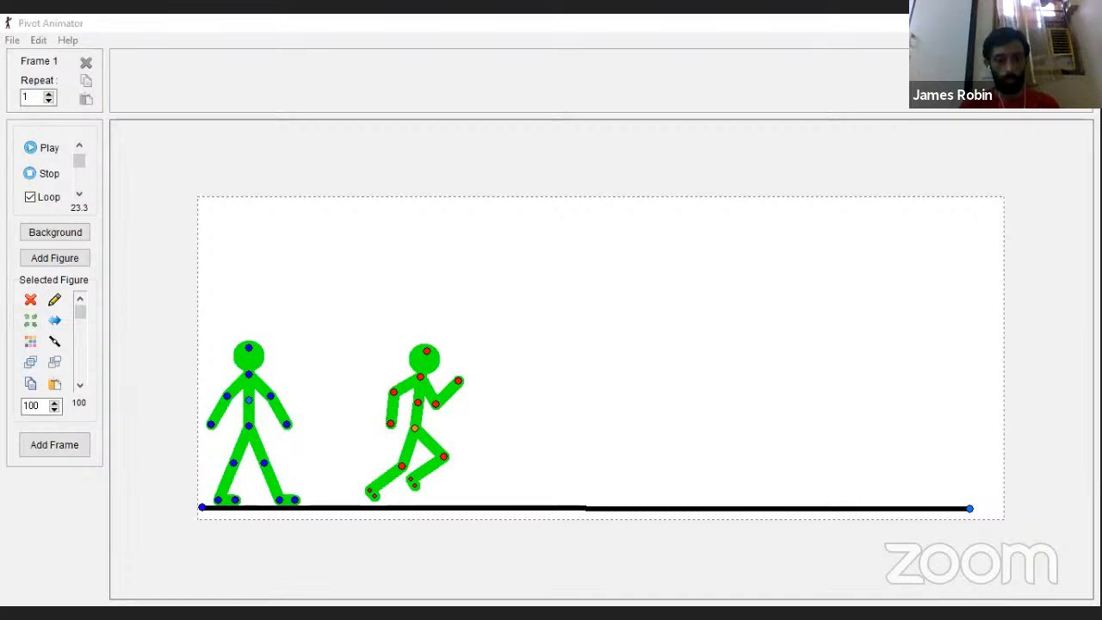
# Step: Switch to the Stick Figure Builder and move the triangular figure slightly to the left
pyautogui.hotkey('alt', 'Tab')
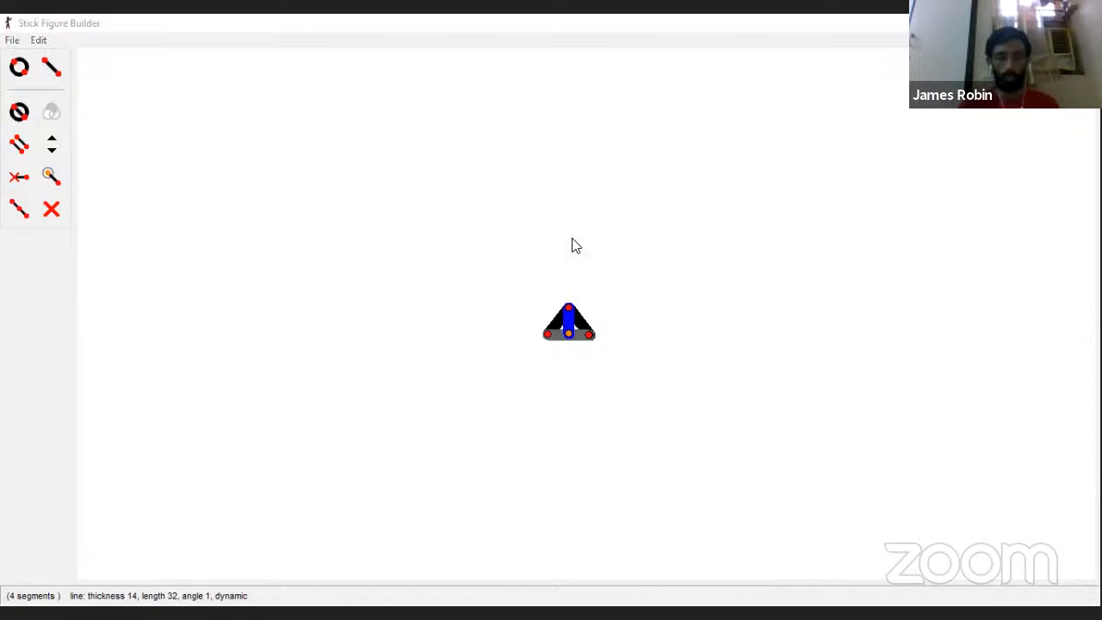
pyautogui.moveTo(566, 336); pyautogui.dragTo(555, 335)
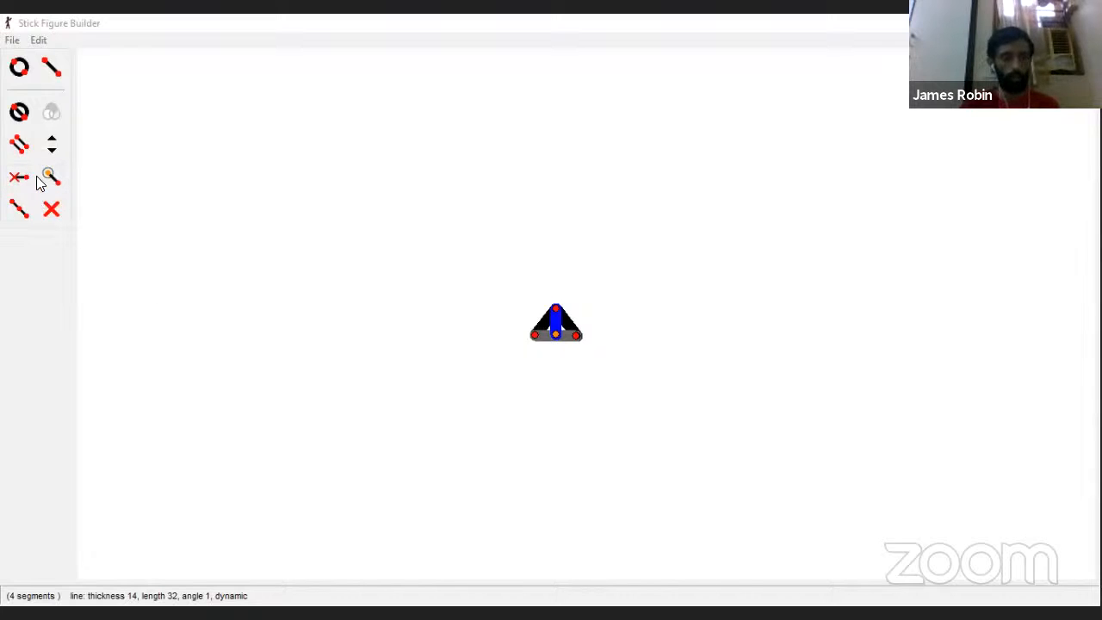
pyautogui.click(51, 69)
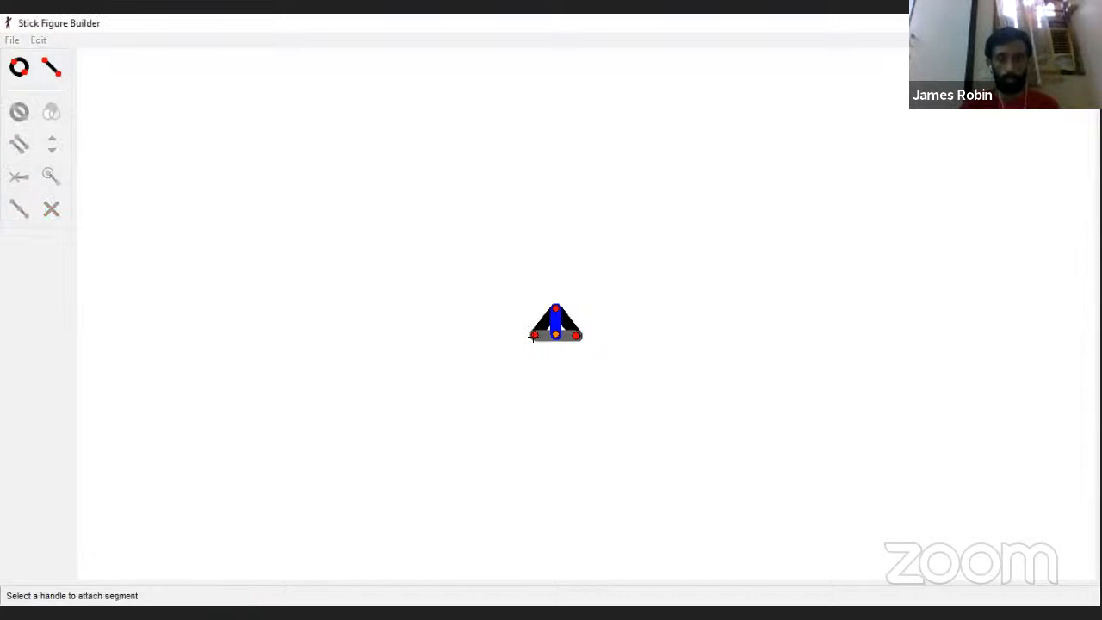
pyautogui.click(533, 336)
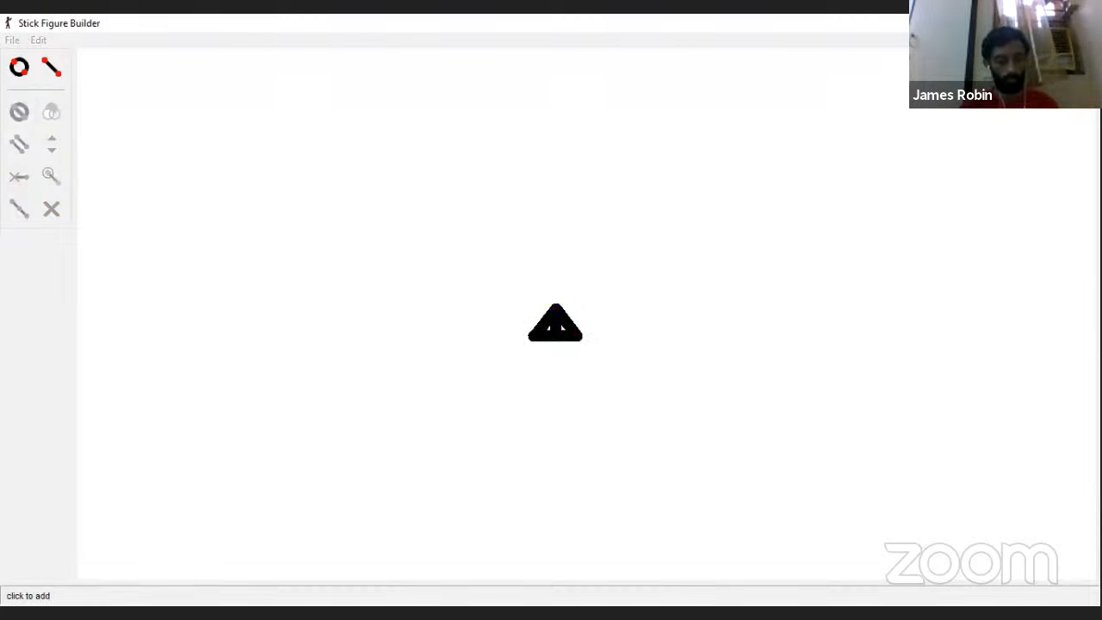
pyautogui.click(487, 299)
pyautogui.hotkey('ctrl', 'z')
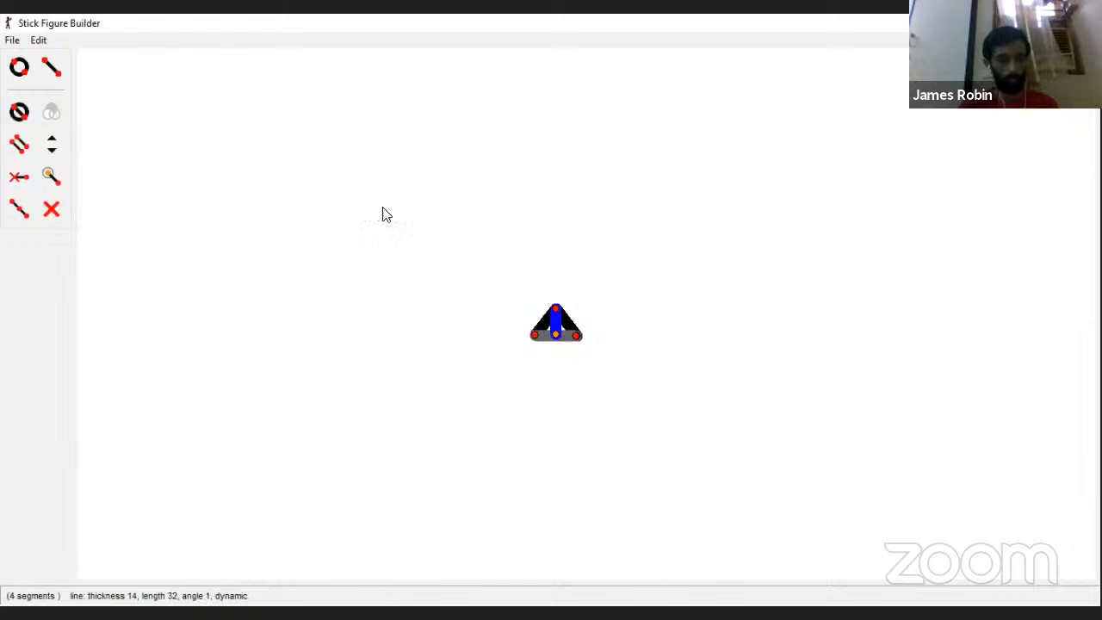
# Step: Add a circle segment about 36 long upward from the triangle's apex as the figure's head
pyautogui.click(19, 70)
pyautogui.click(555, 299)
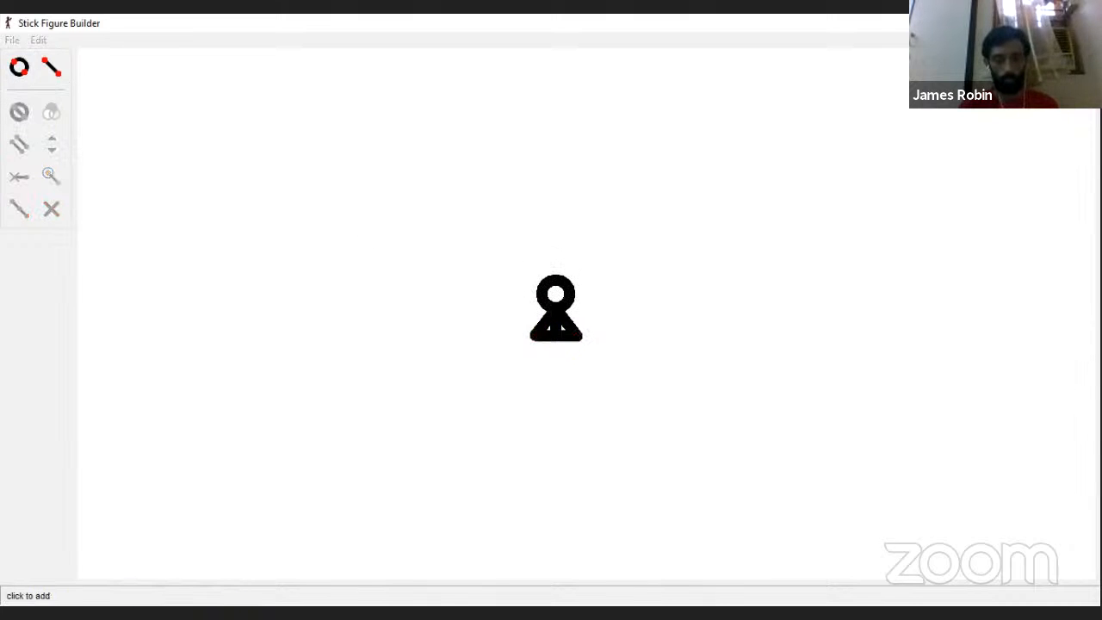
pyautogui.click(555, 278)
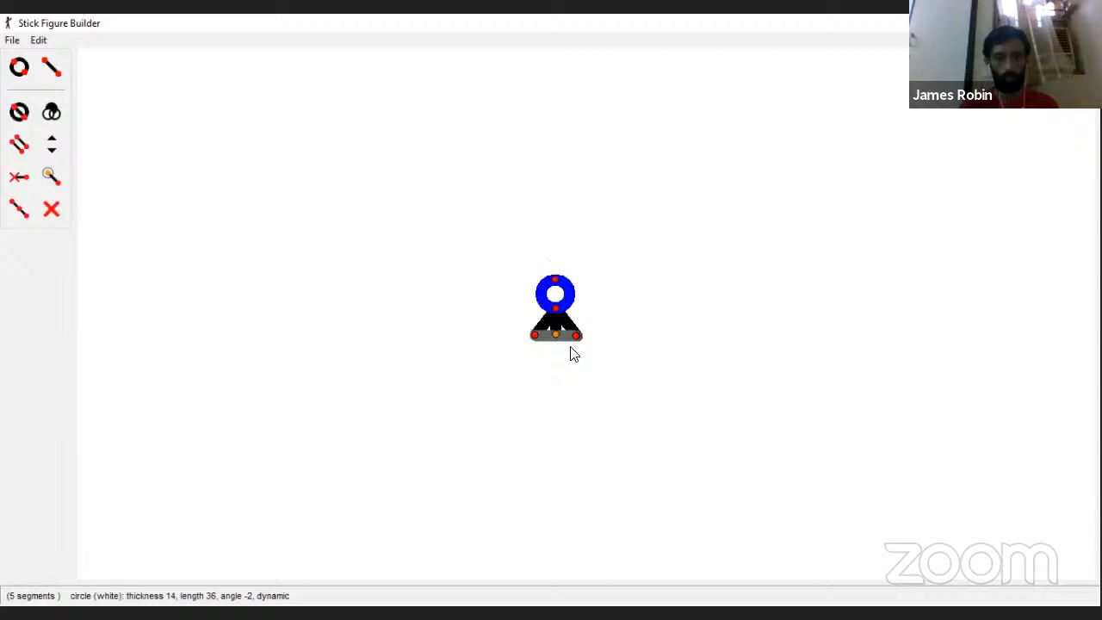
# Step: Add a line about 34 long from the apex to the base, just left of the triangle's centre, and make it static
pyautogui.click(22, 150)
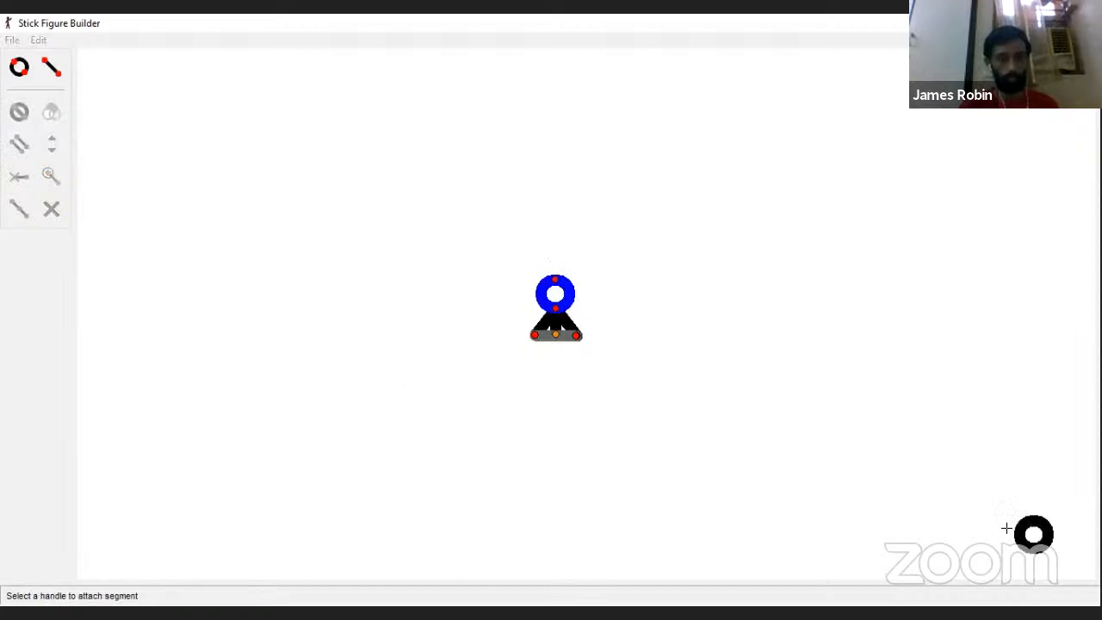
pyautogui.click(46, 73)
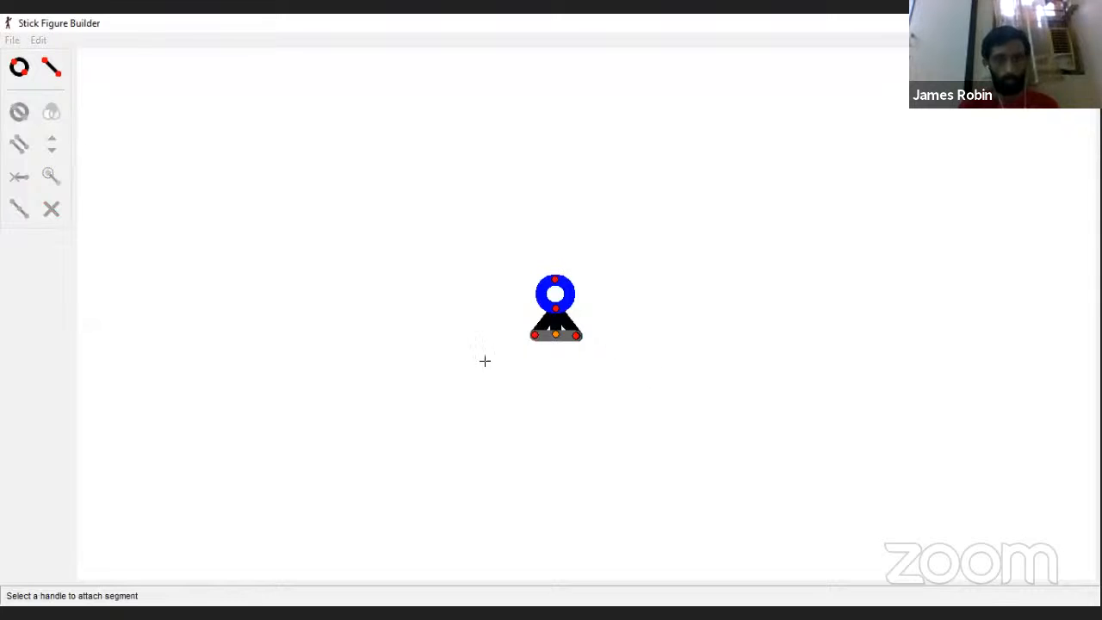
pyautogui.click(555, 307)
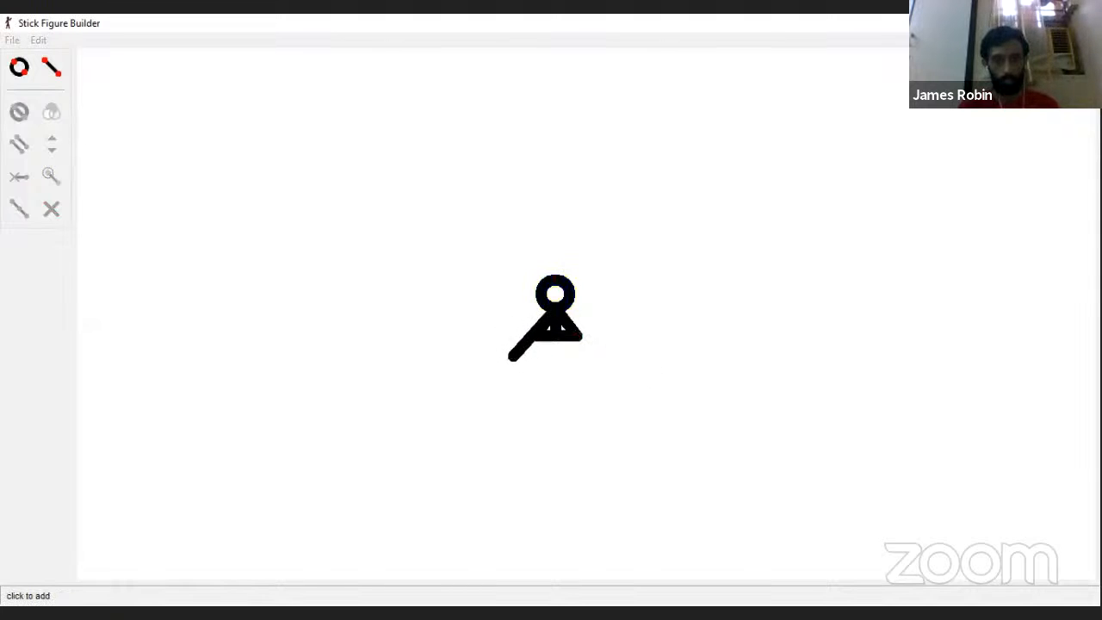
pyautogui.click(549, 336)
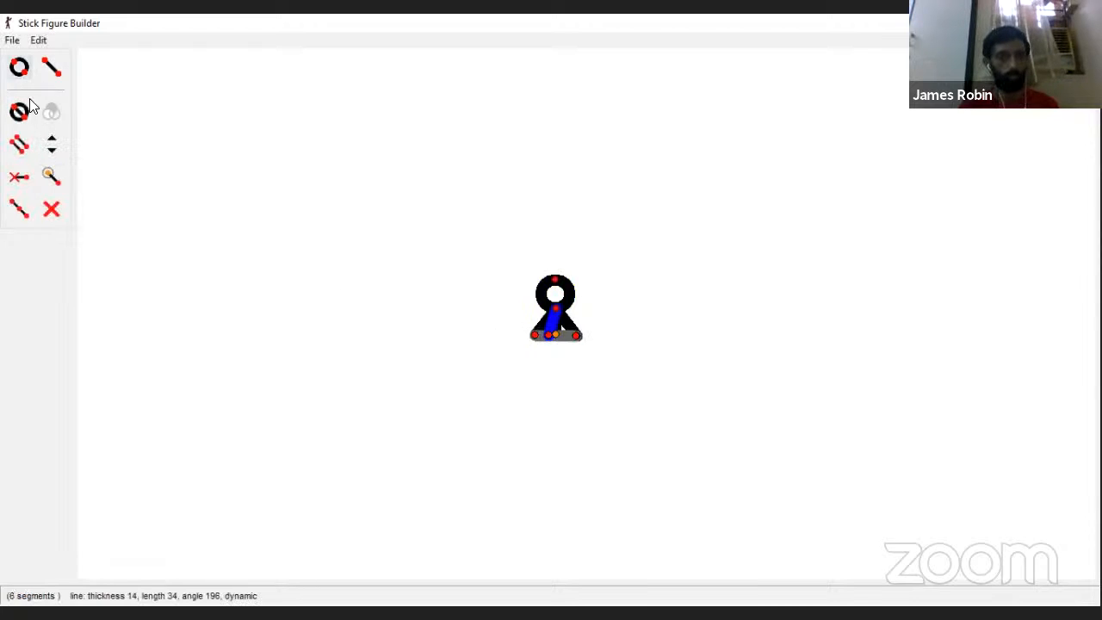
pyautogui.click(21, 179)
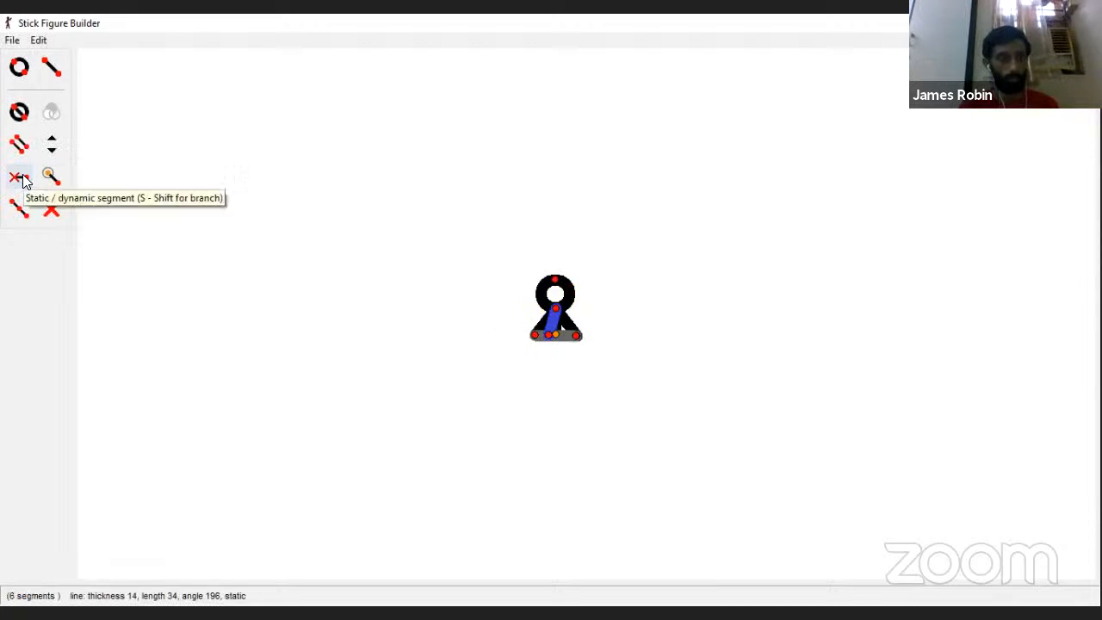
pyautogui.click(22, 179)
pyautogui.click(21, 179)
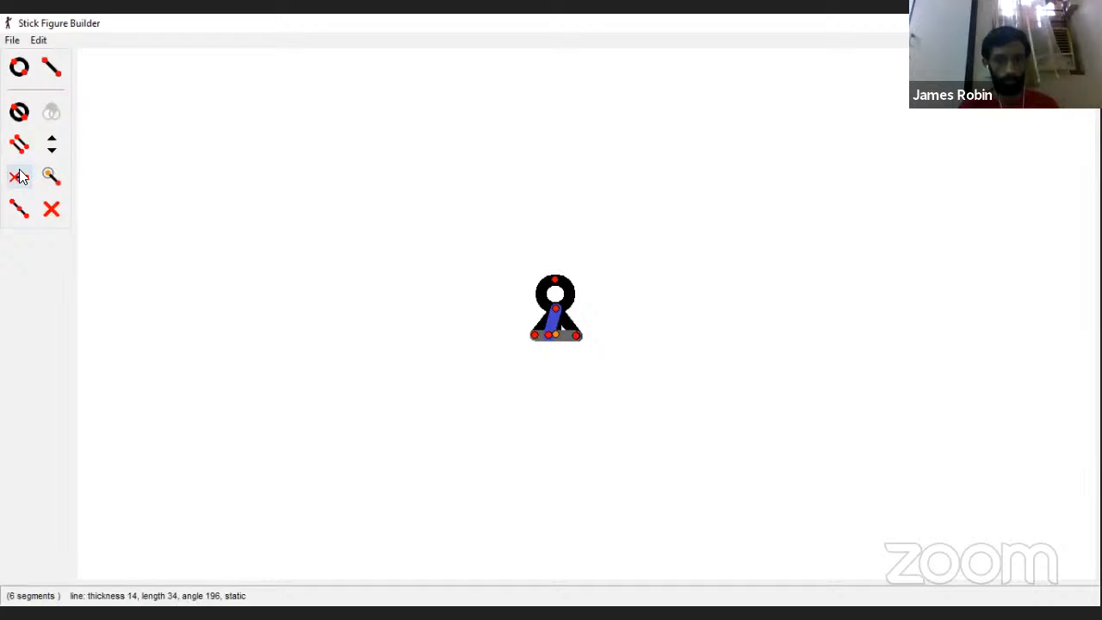
# Step: Fill the triangle's remaining gap with a line about 30 long from the apex, right of centre, and make it static
pyautogui.click(52, 69)
pyautogui.click(560, 325)
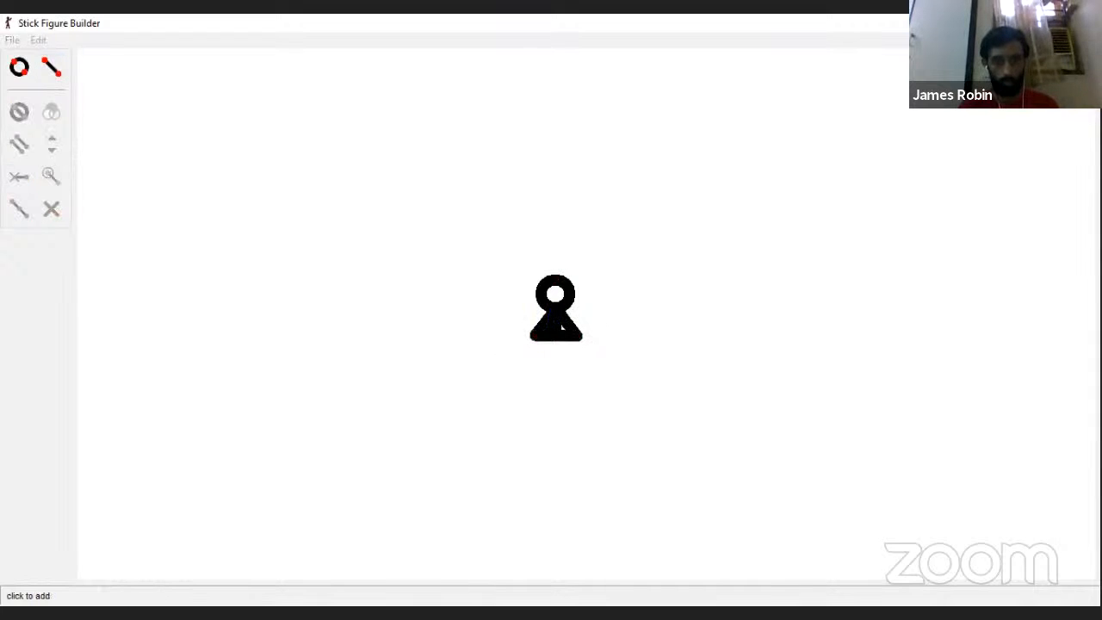
pyautogui.click(560, 338)
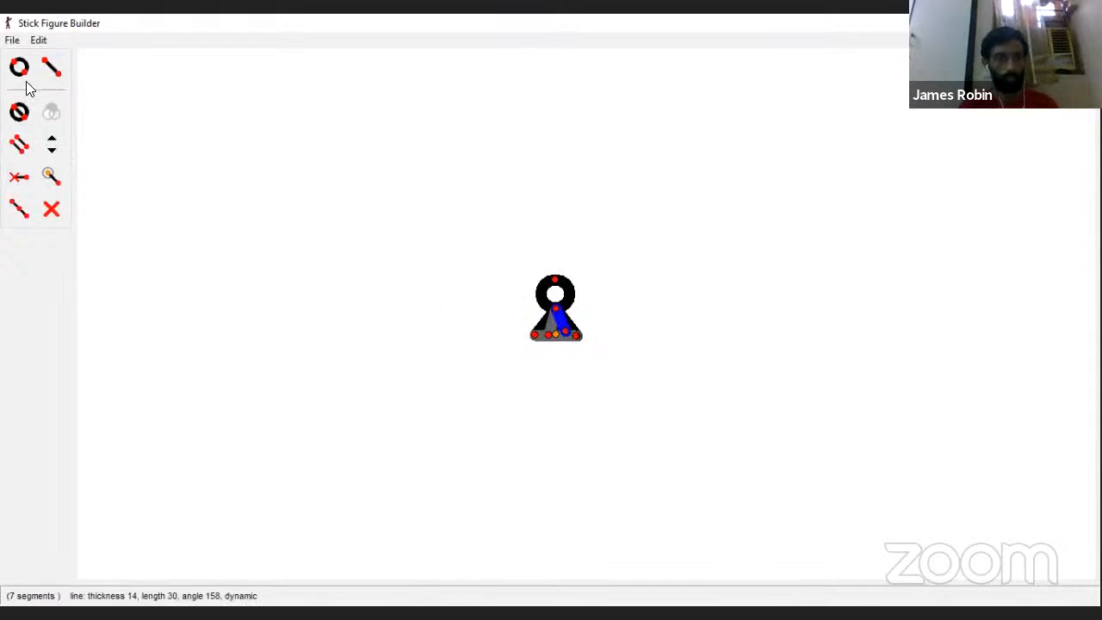
pyautogui.click(15, 179)
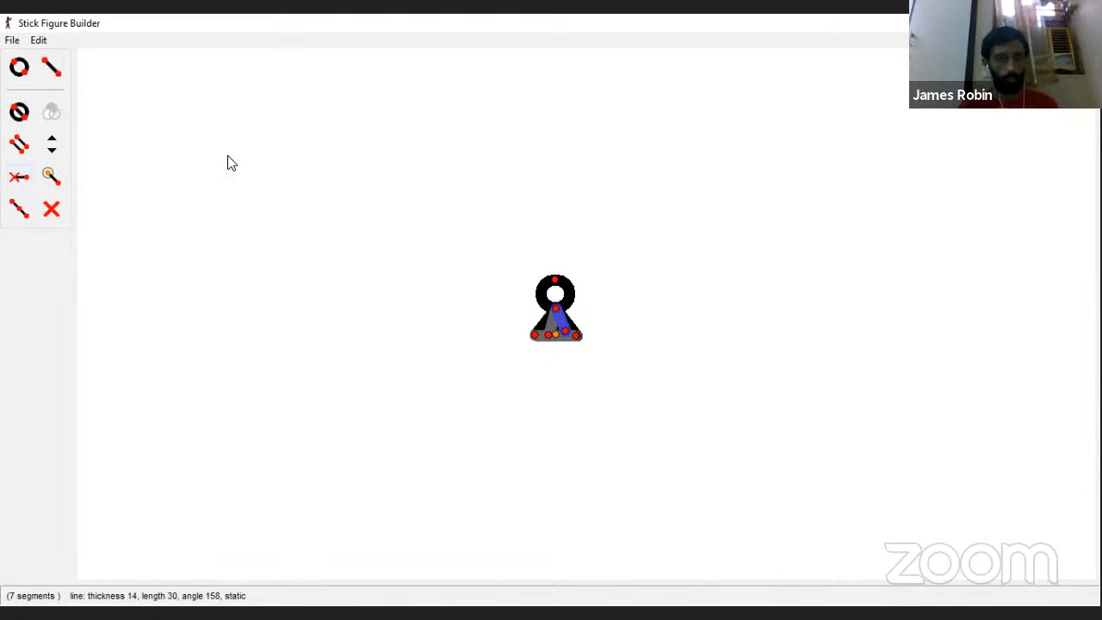
# Step: Add two arms from the neck handle, sloping down to the left about 94 long and to the right about 92 long
pyautogui.click(52, 66)
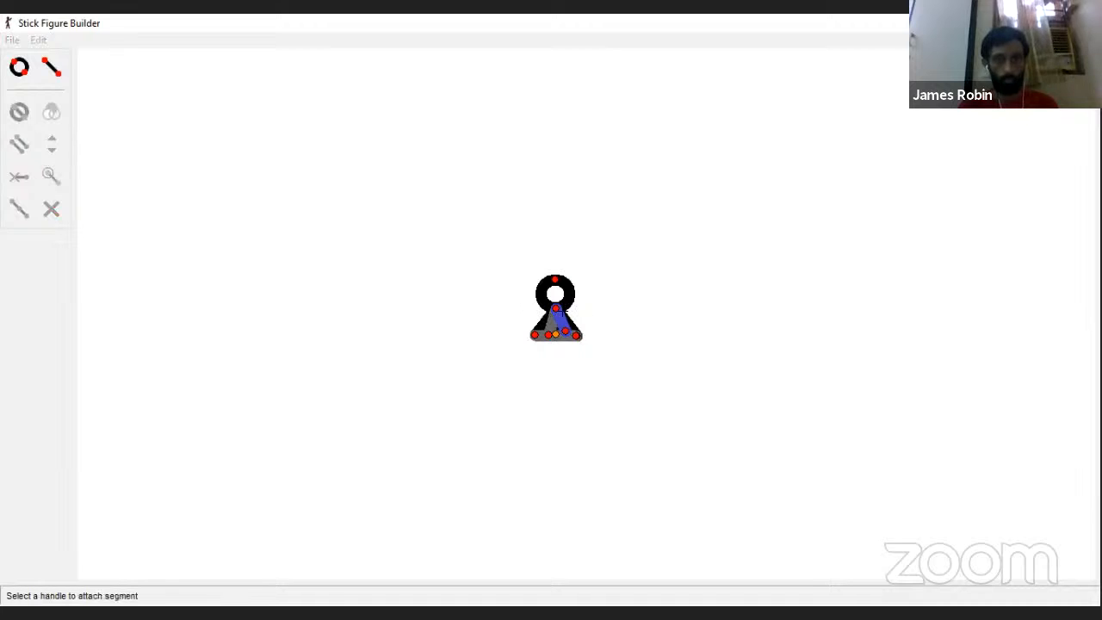
pyautogui.click(555, 307)
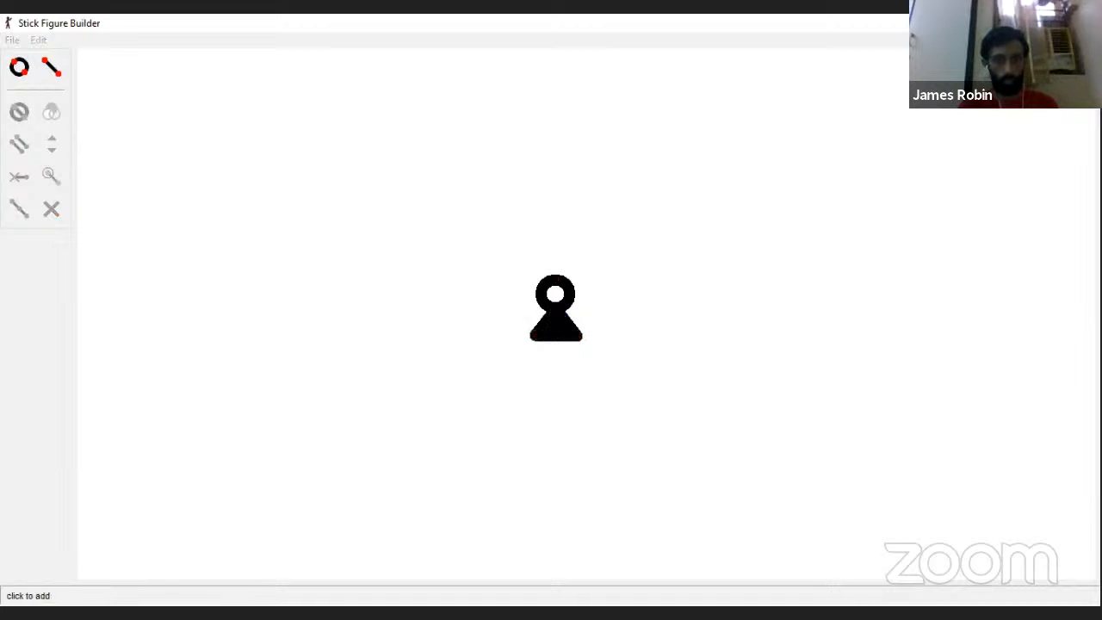
pyautogui.click(498, 357)
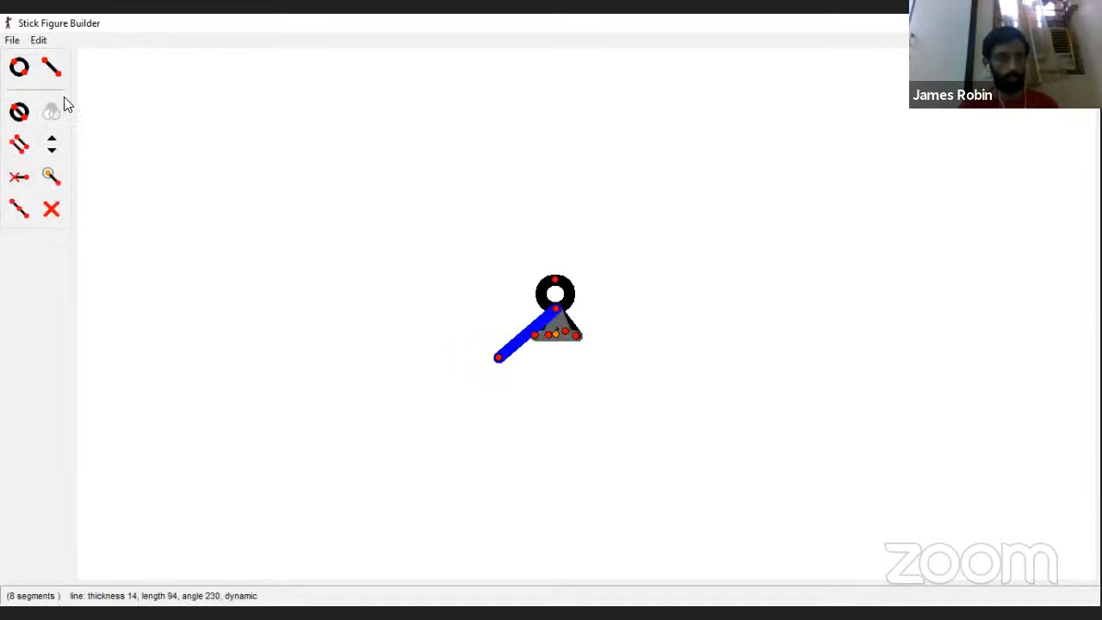
pyautogui.click(52, 67)
pyautogui.click(555, 307)
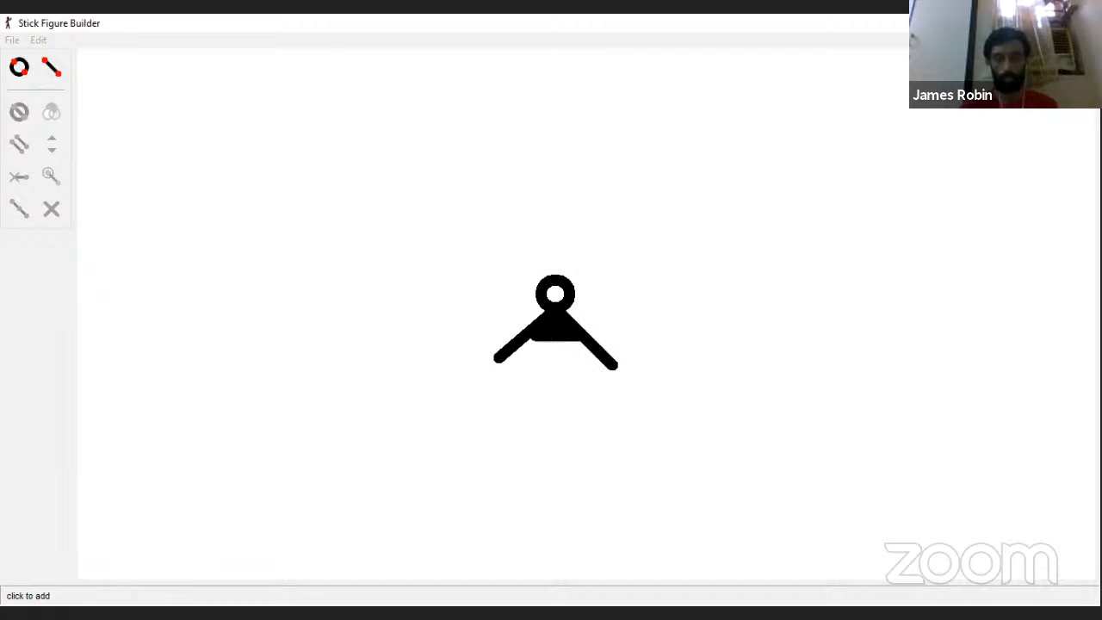
pyautogui.click(609, 360)
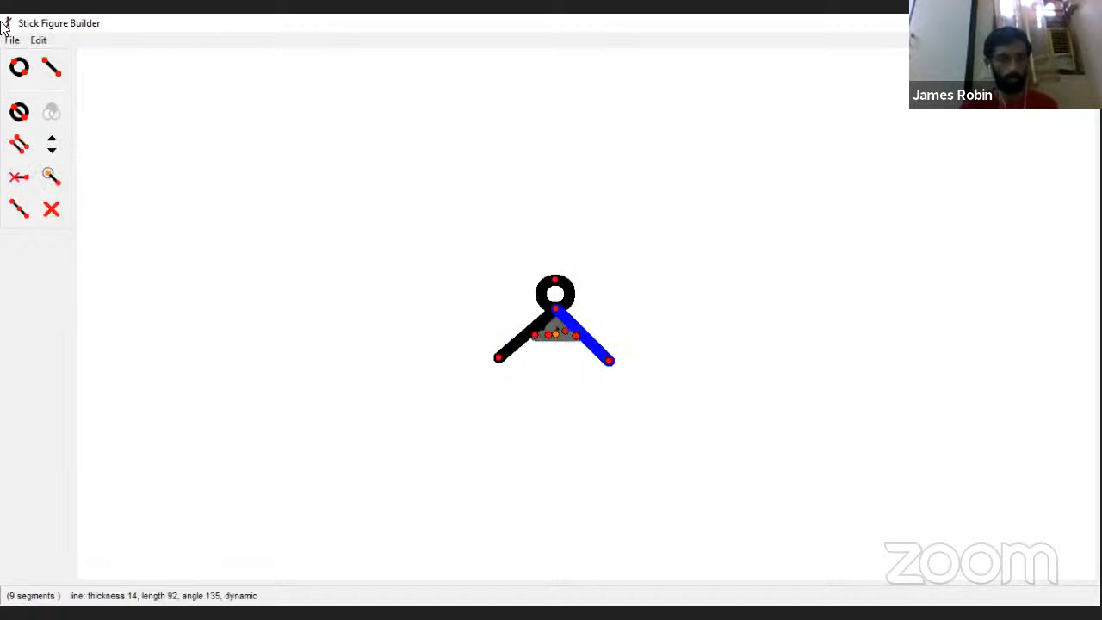
# Step: Add a vertical line about 29 long down from the triangle's left base corner and make it static
pyautogui.click(52, 71)
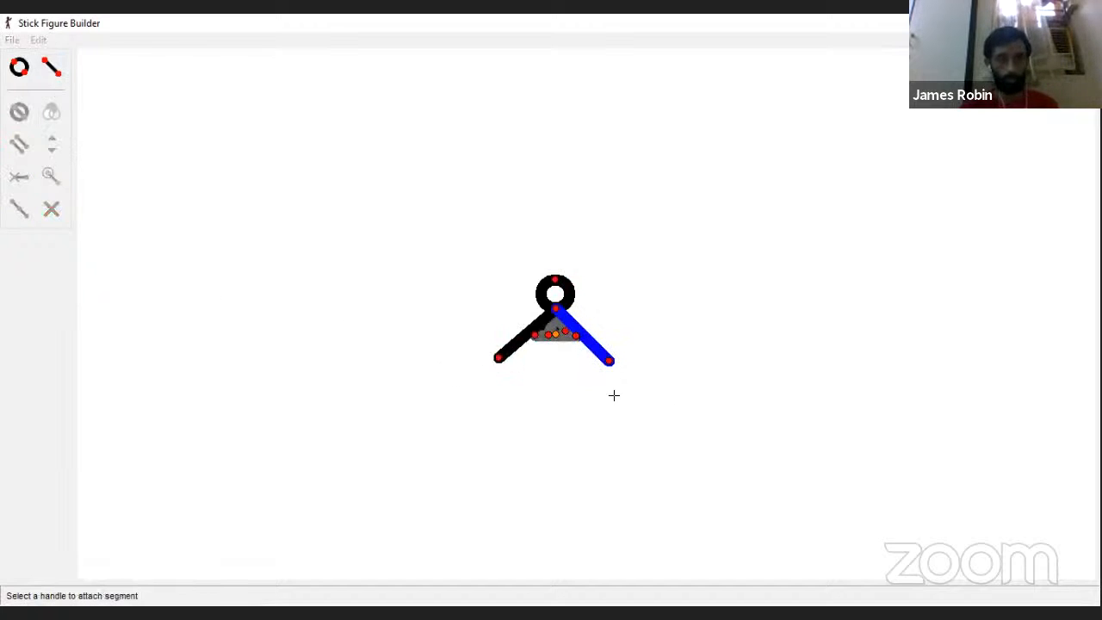
pyautogui.click(535, 336)
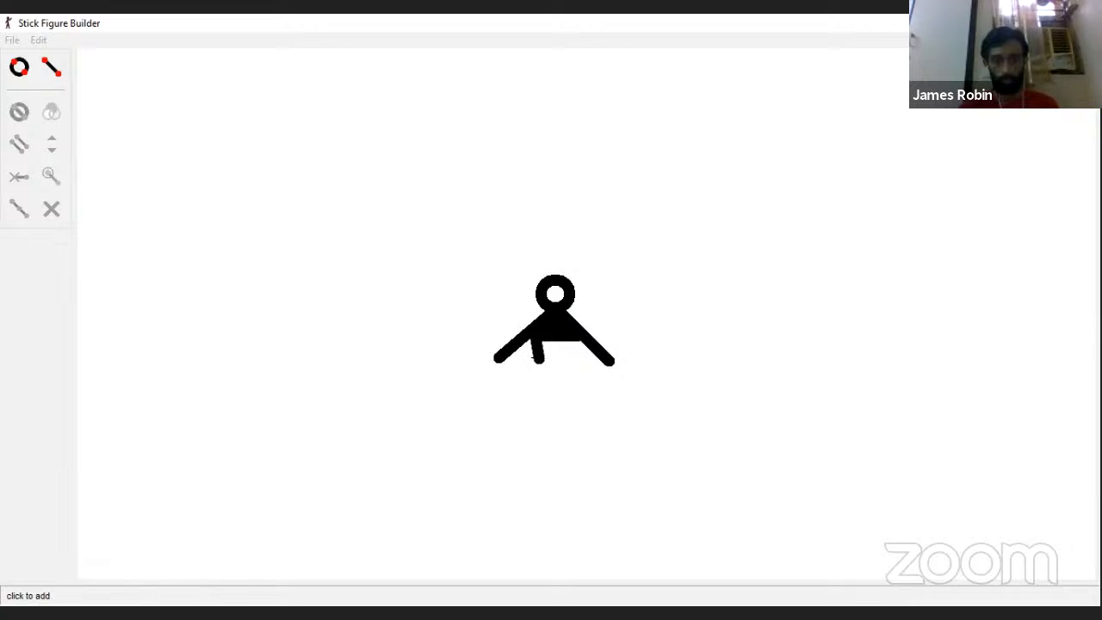
pyautogui.click(534, 359)
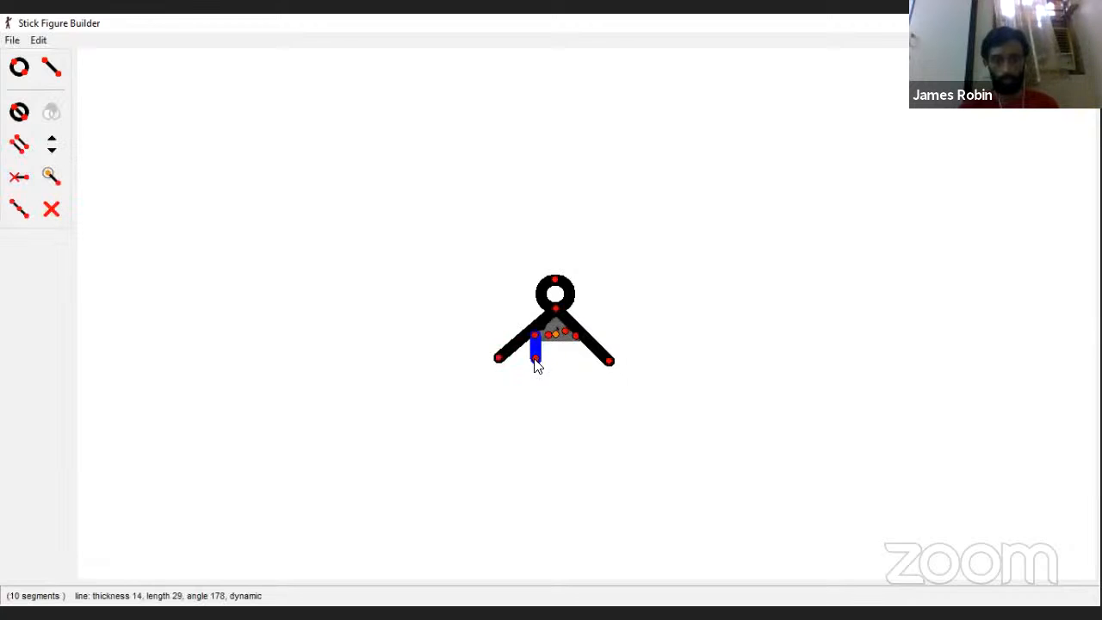
pyautogui.click(19, 145)
# Step: Close the torso rectangle with a bottom line about 52 long and a right side about 25 long, making both static
pyautogui.click(51, 68)
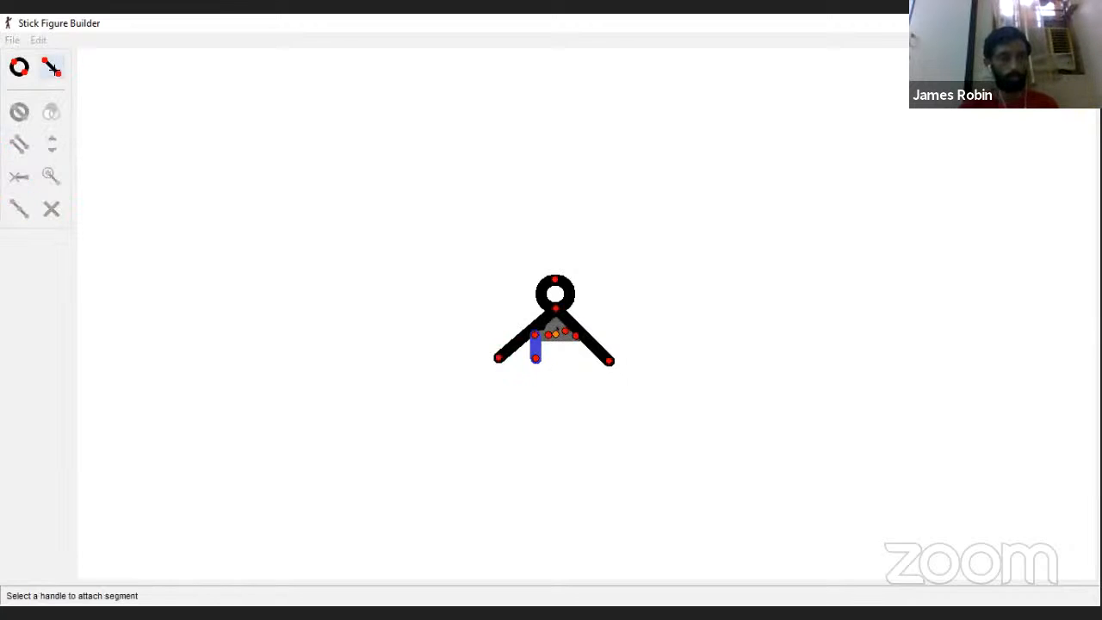
pyautogui.click(536, 359)
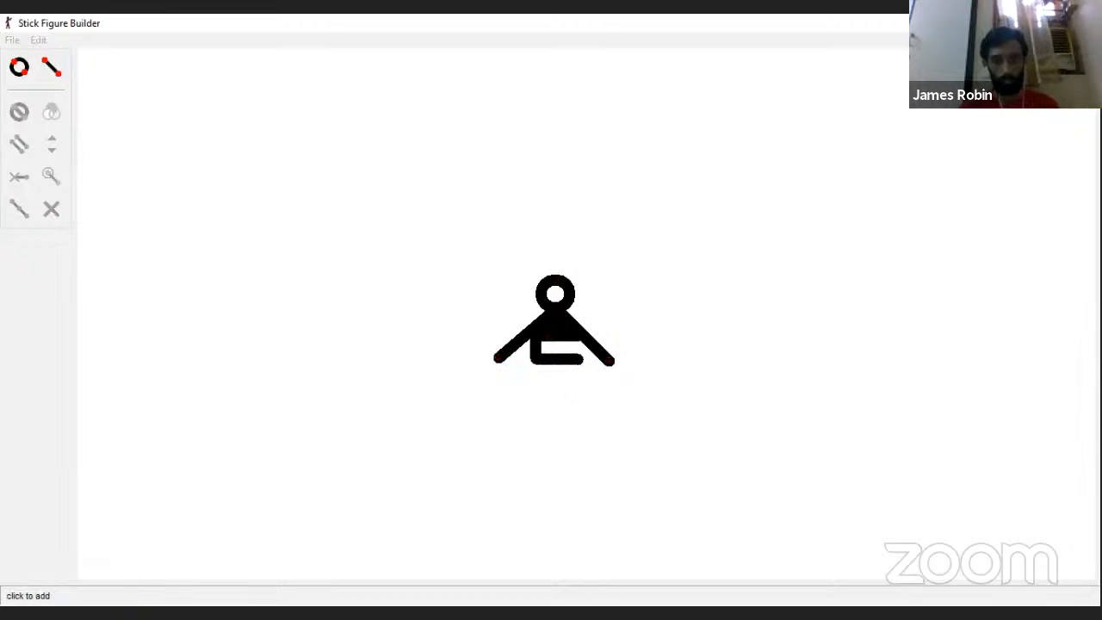
pyautogui.click(578, 360)
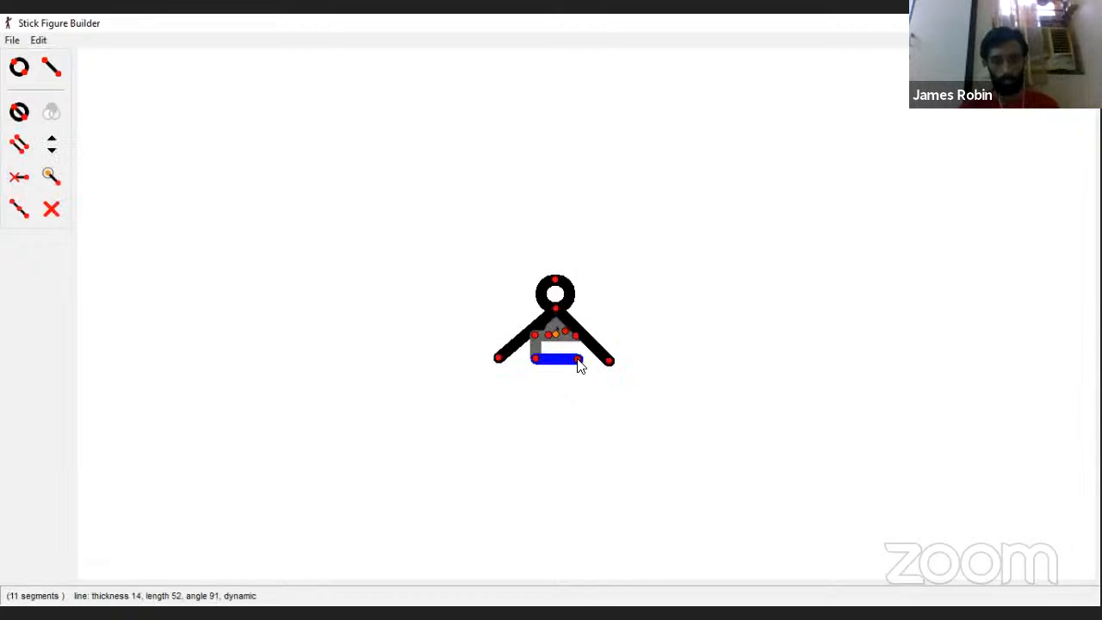
pyautogui.click(52, 68)
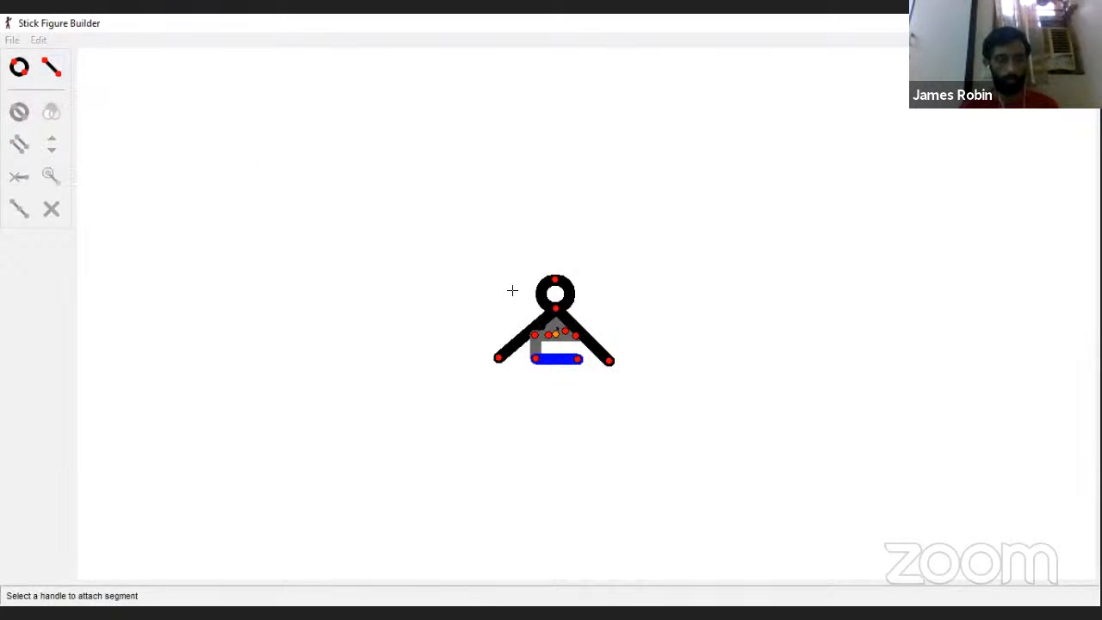
pyautogui.click(579, 358)
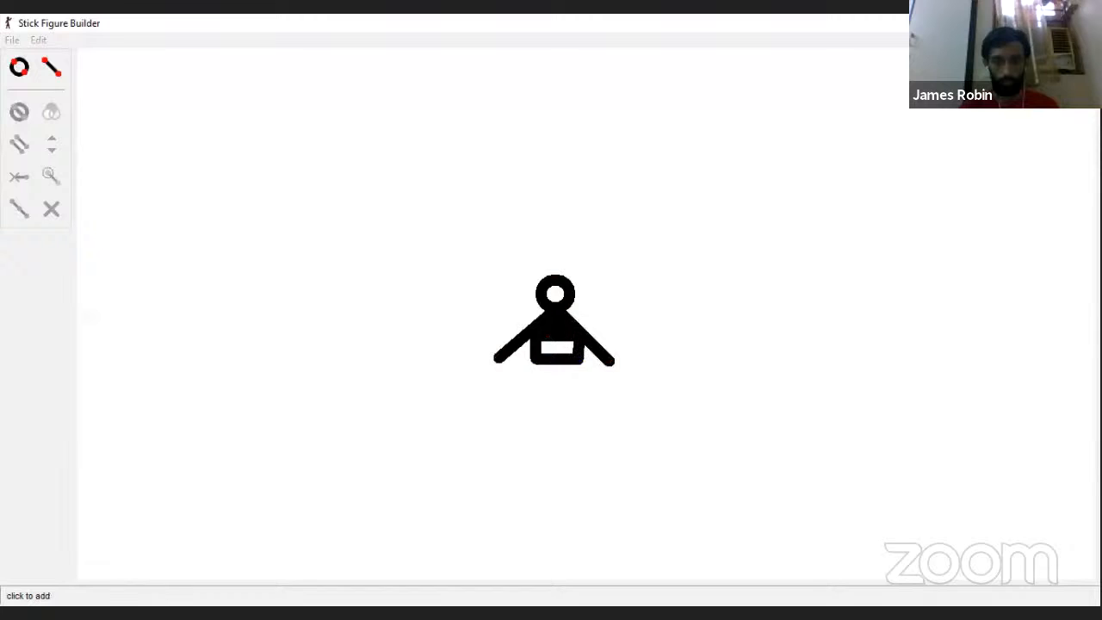
pyautogui.click(576, 337)
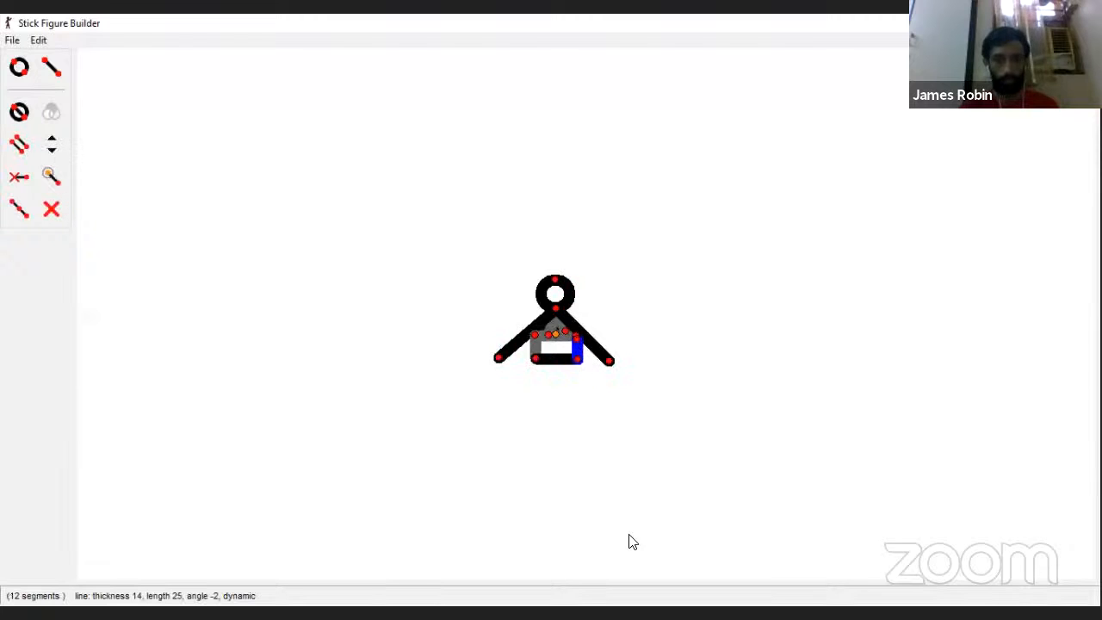
pyautogui.click(19, 176)
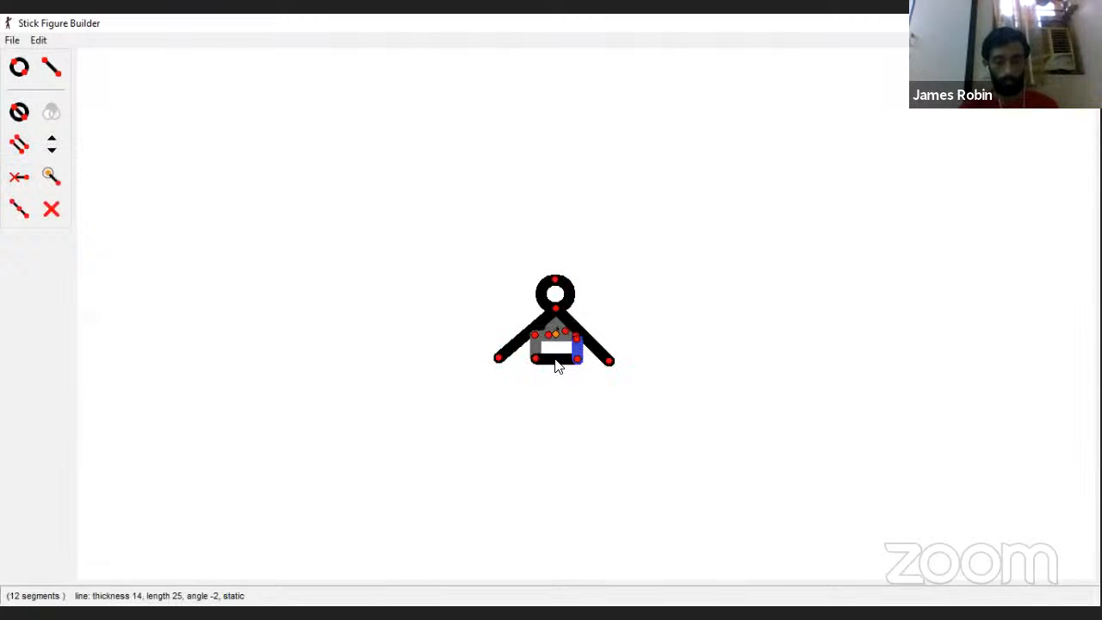
pyautogui.click(575, 361)
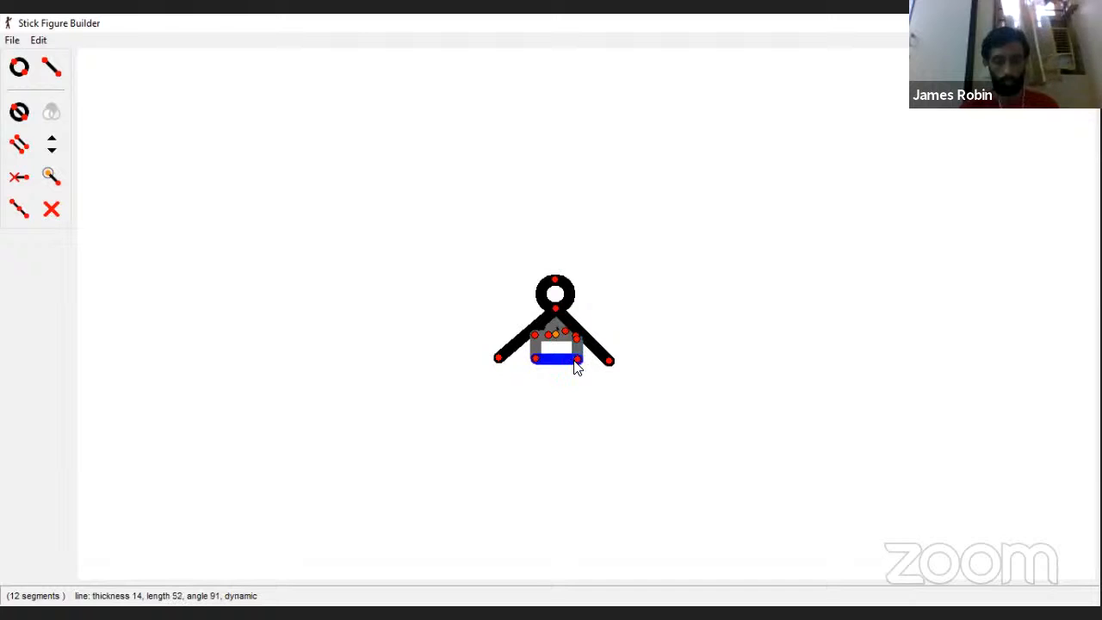
pyautogui.click(33, 180)
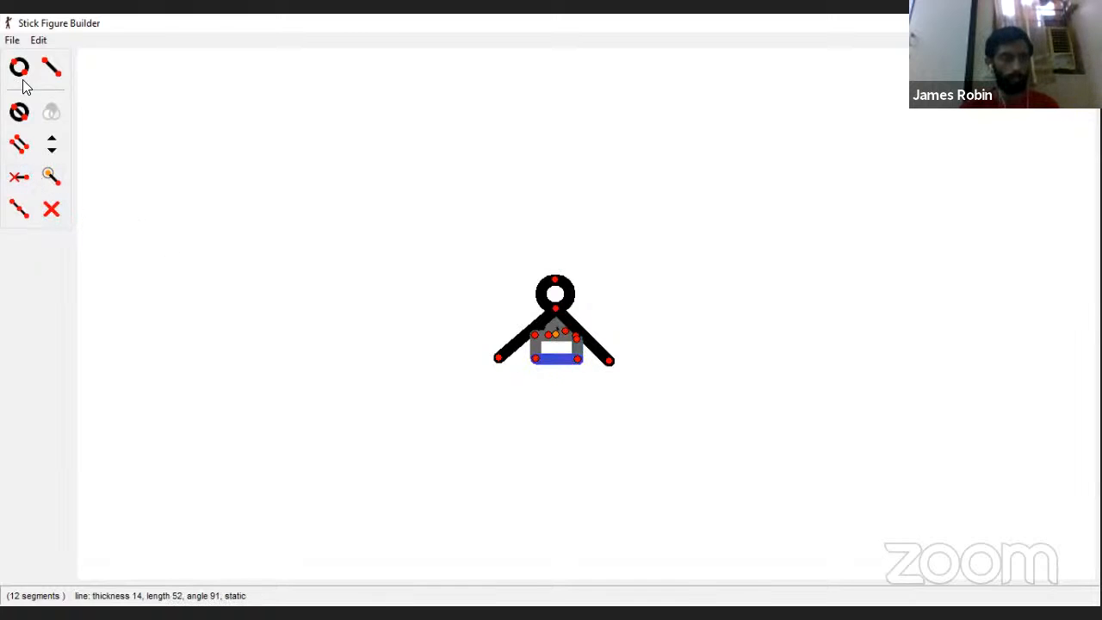
# Step: Add a diagonal line about 51 long inside the torso rectangle, from its lower-left corner to its upper-right corner
pyautogui.click(51, 67)
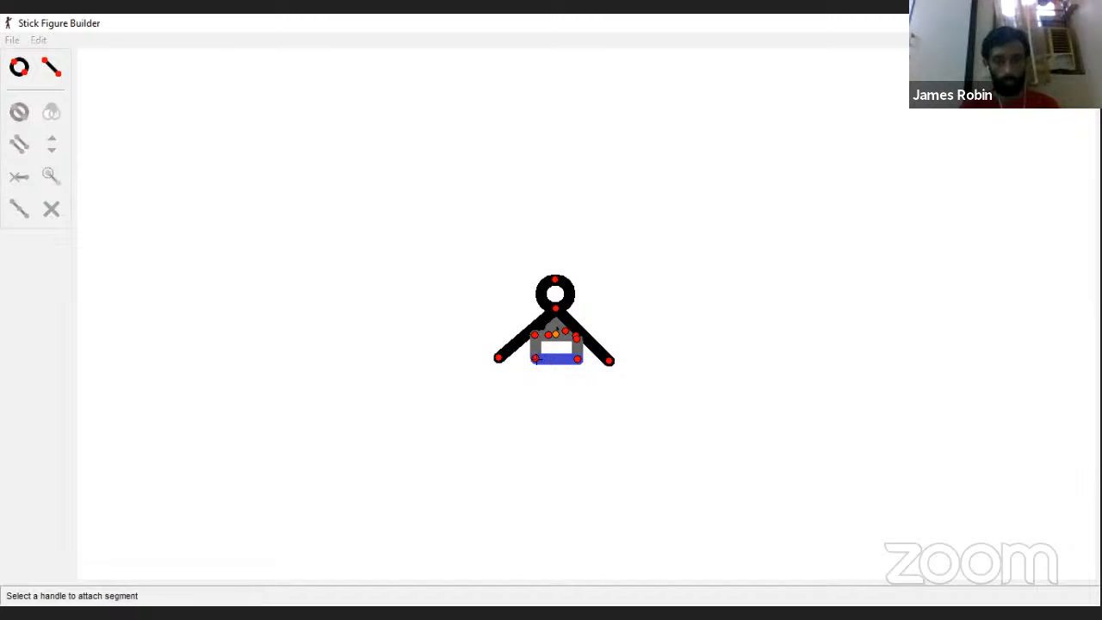
pyautogui.click(535, 358)
pyautogui.click(574, 338)
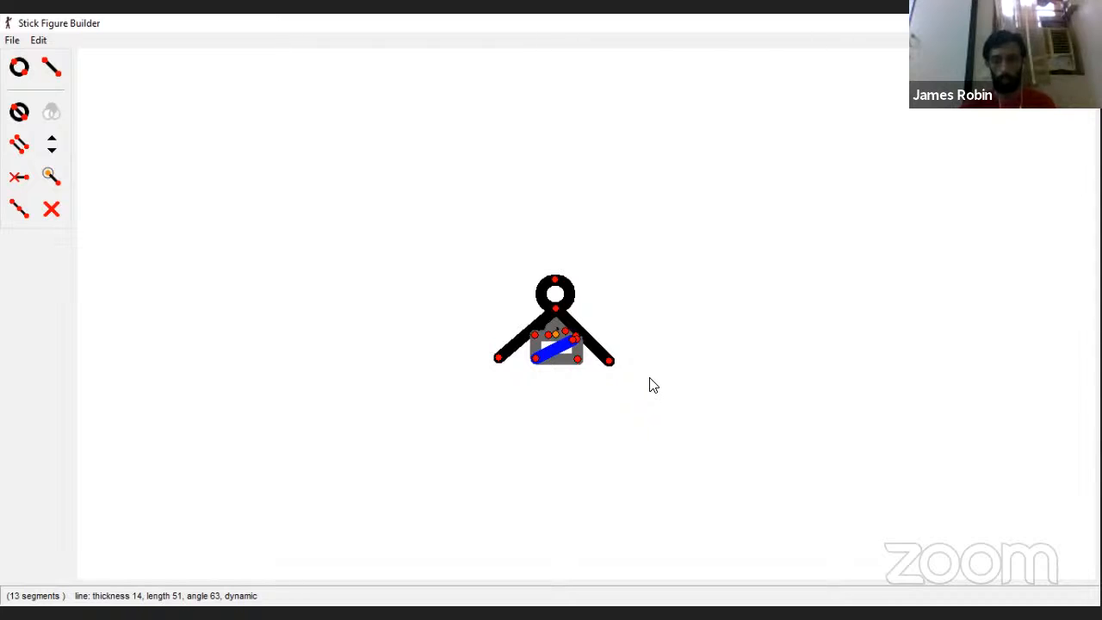
# Step: Add two more lines inside the torso: an opposite diagonal about 53 long from the upper-left corner and one about 34 long from the lower-left corner
pyautogui.click(50, 69)
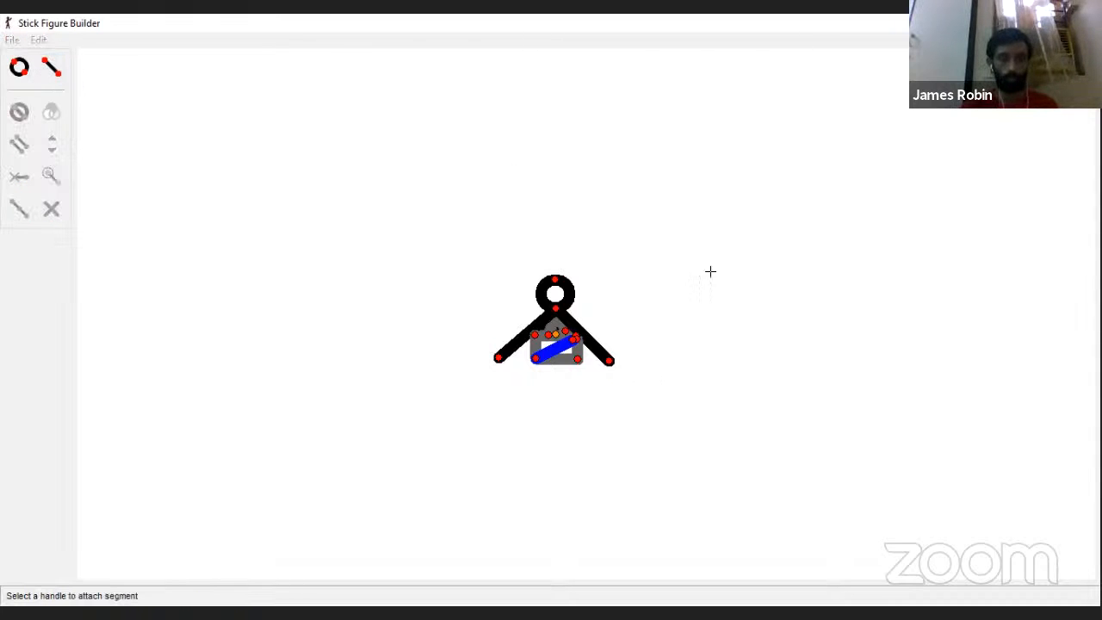
pyautogui.click(542, 347)
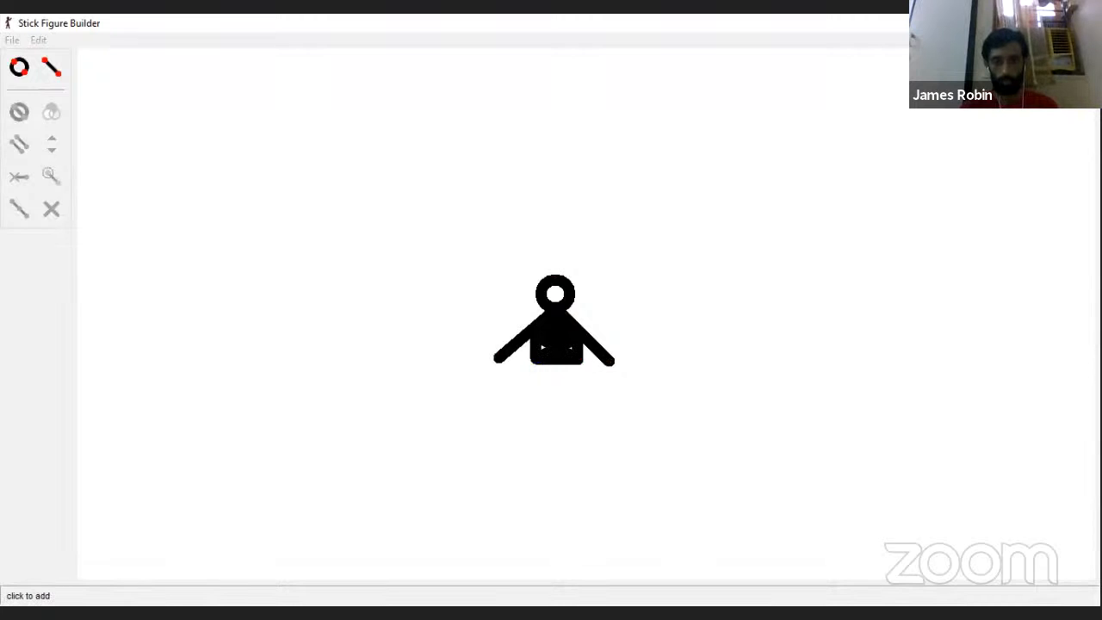
pyautogui.click(542, 347)
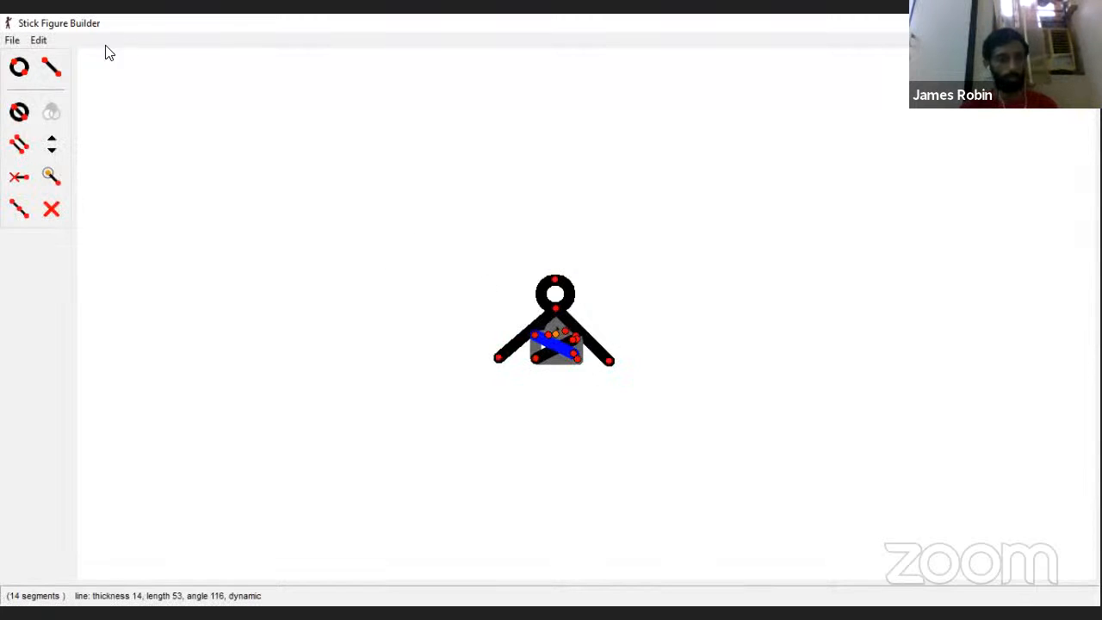
pyautogui.click(50, 69)
pyautogui.click(543, 347)
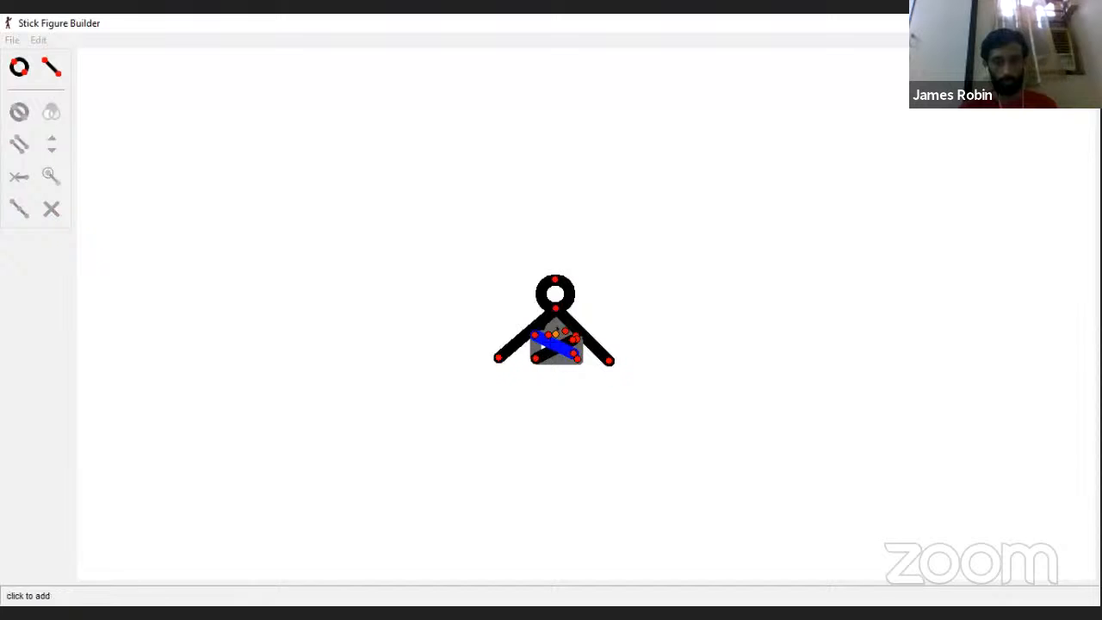
pyautogui.click(542, 347)
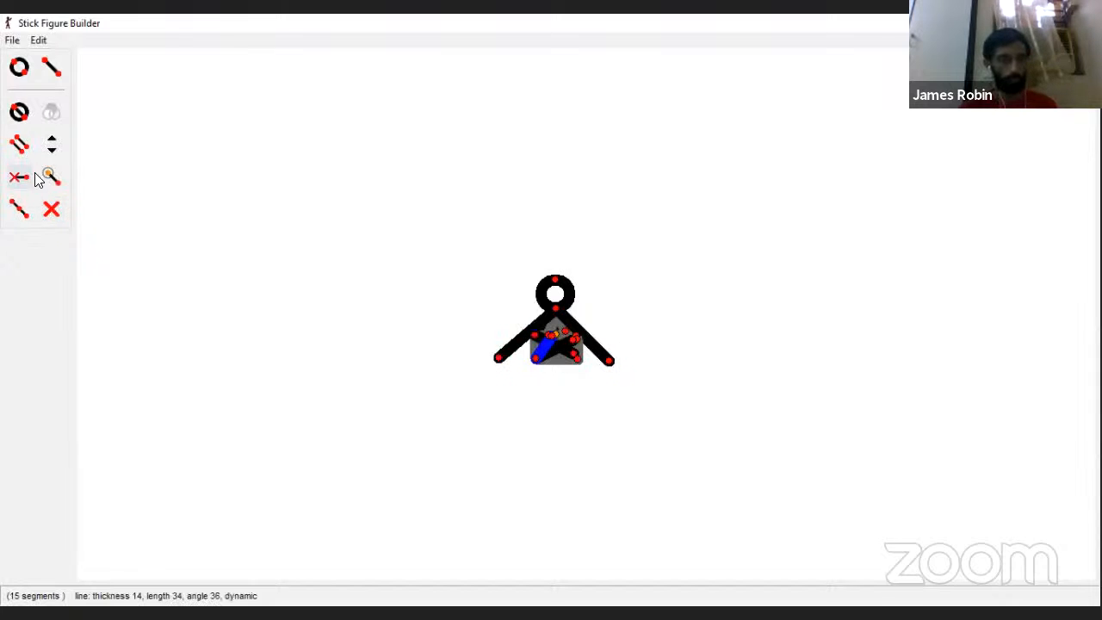
# Step: Make the line from the neck to the torso's upper-left corner and both long torso diagonals static
pyautogui.click(534, 334)
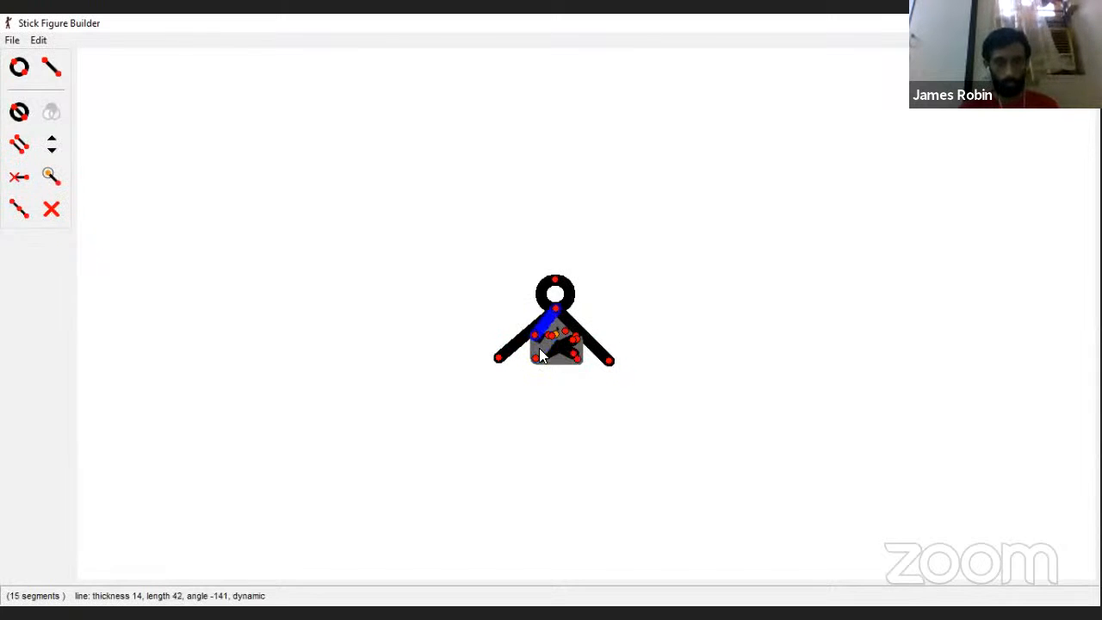
pyautogui.click(19, 176)
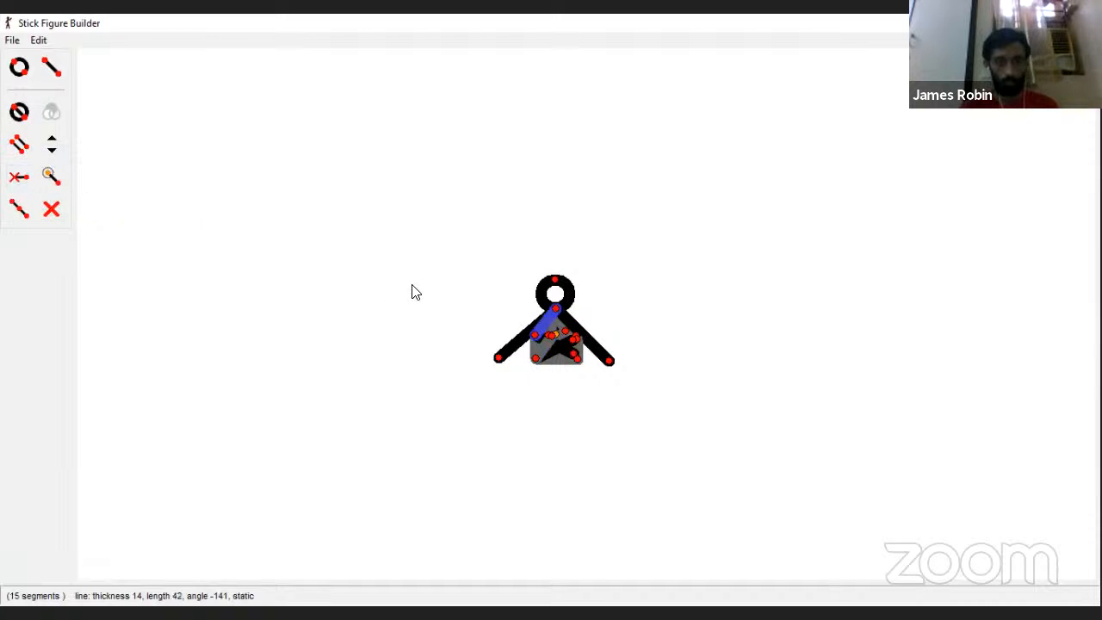
pyautogui.click(573, 342)
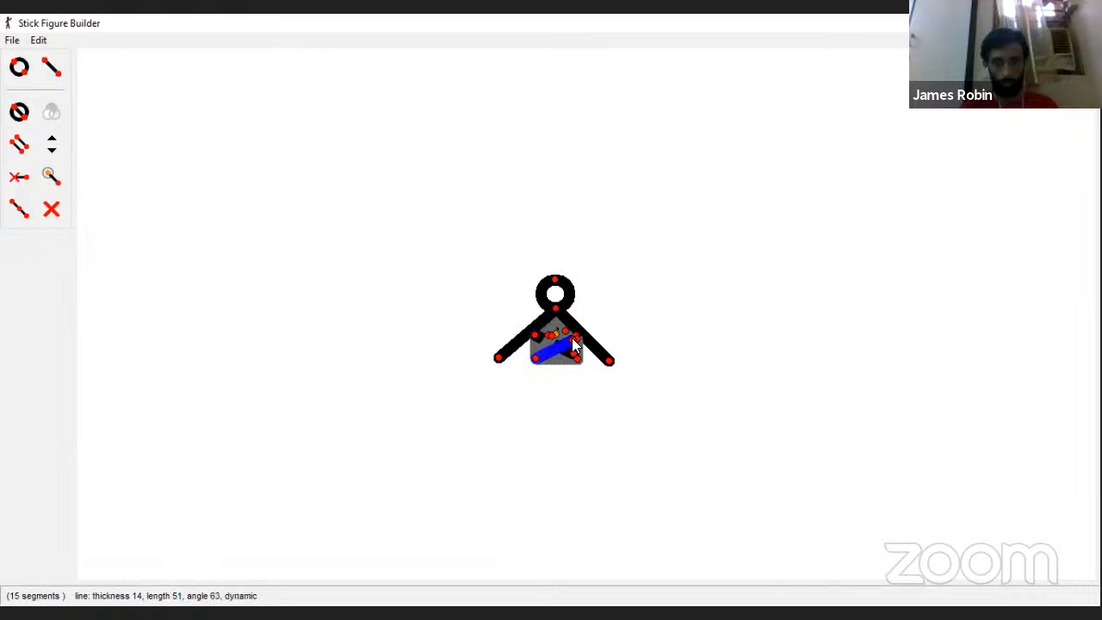
pyautogui.click(19, 177)
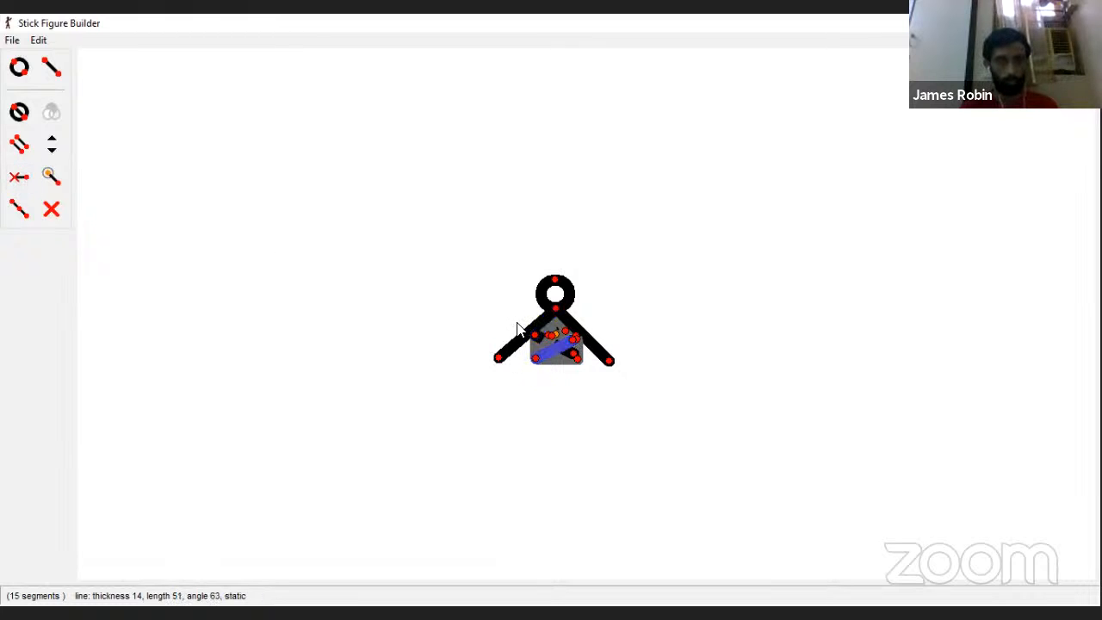
pyautogui.click(574, 354)
pyautogui.click(19, 177)
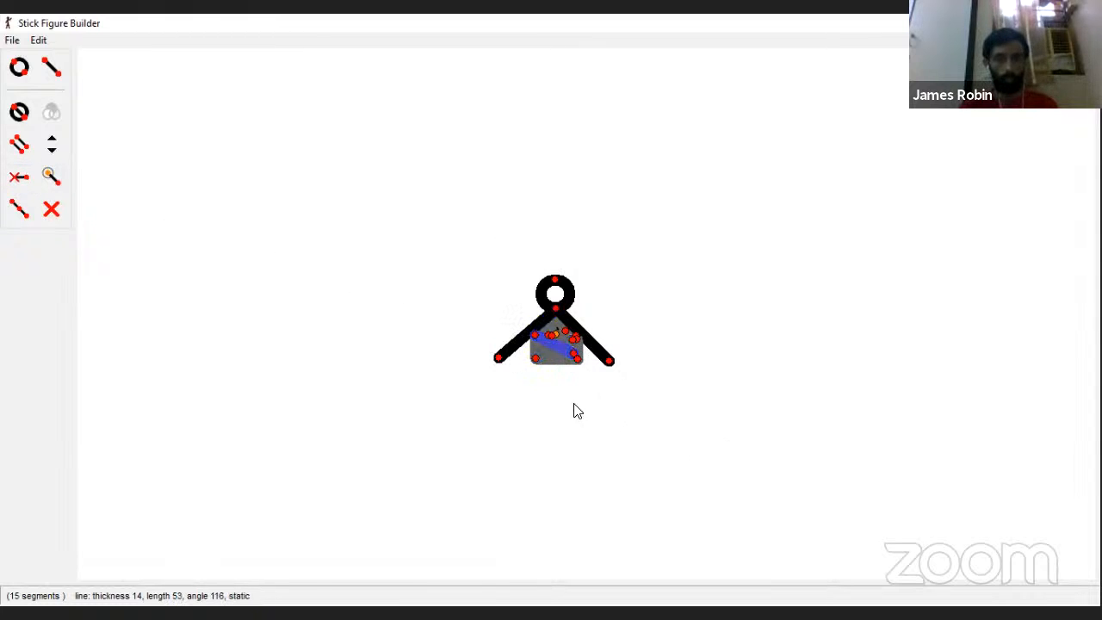
# Step: Add a left leg about 62 long, sloping slightly outward from the torso's lower-left corner
pyautogui.click(51, 68)
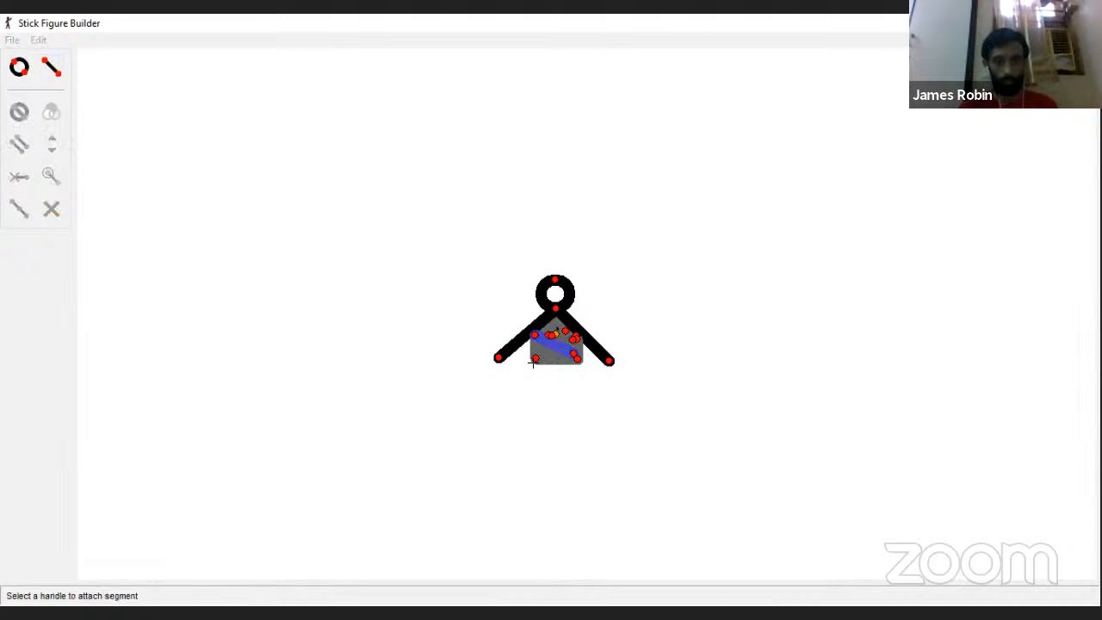
pyautogui.click(535, 360)
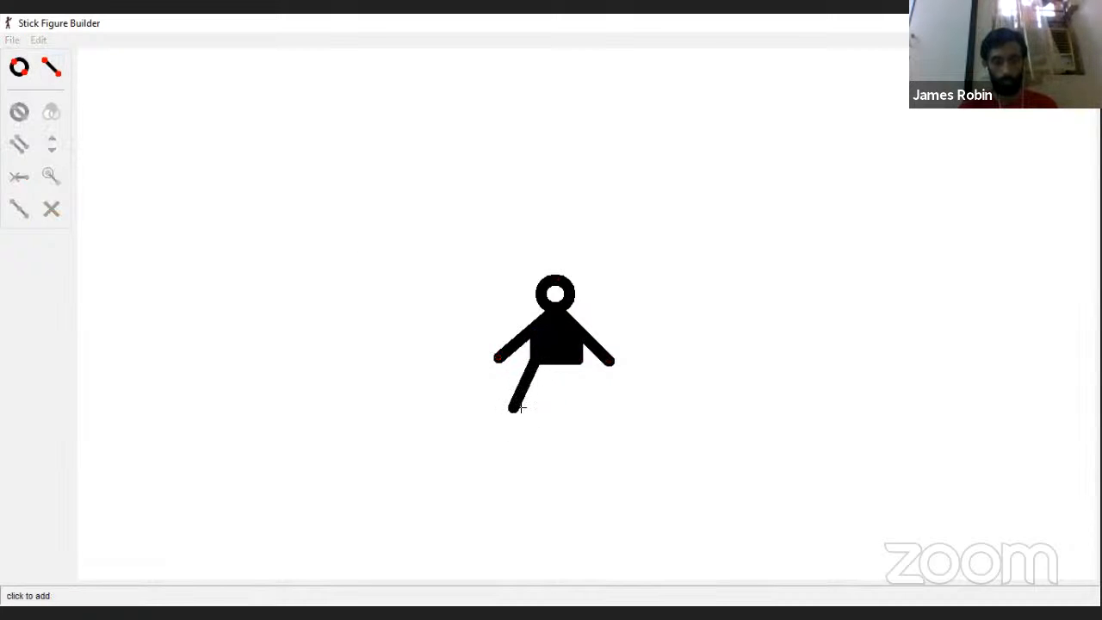
pyautogui.click(522, 408)
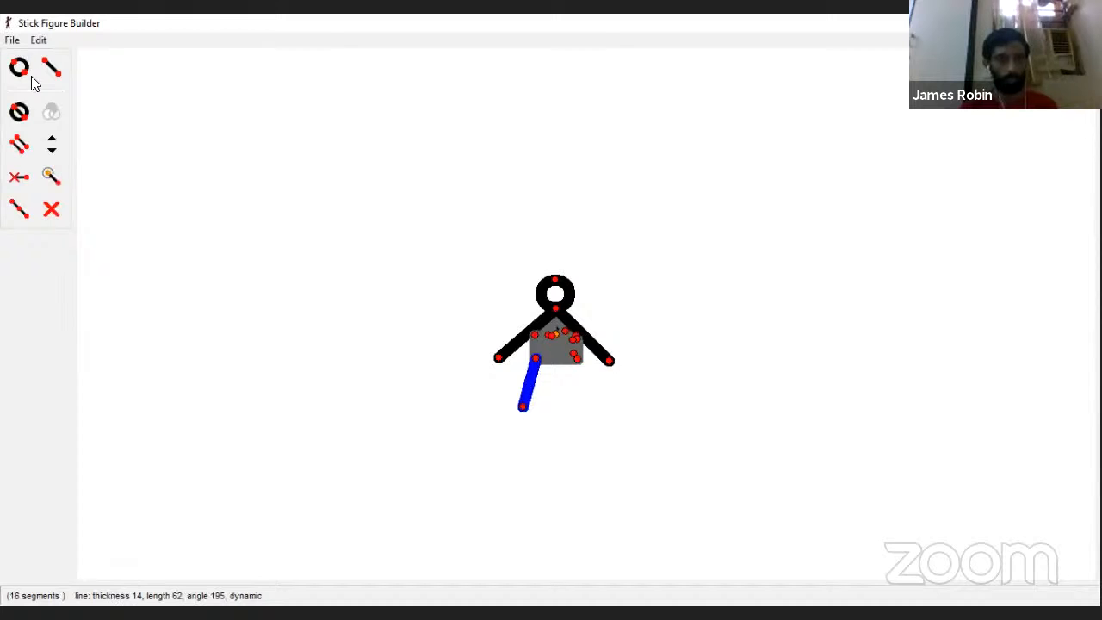
pyautogui.click(62, 74)
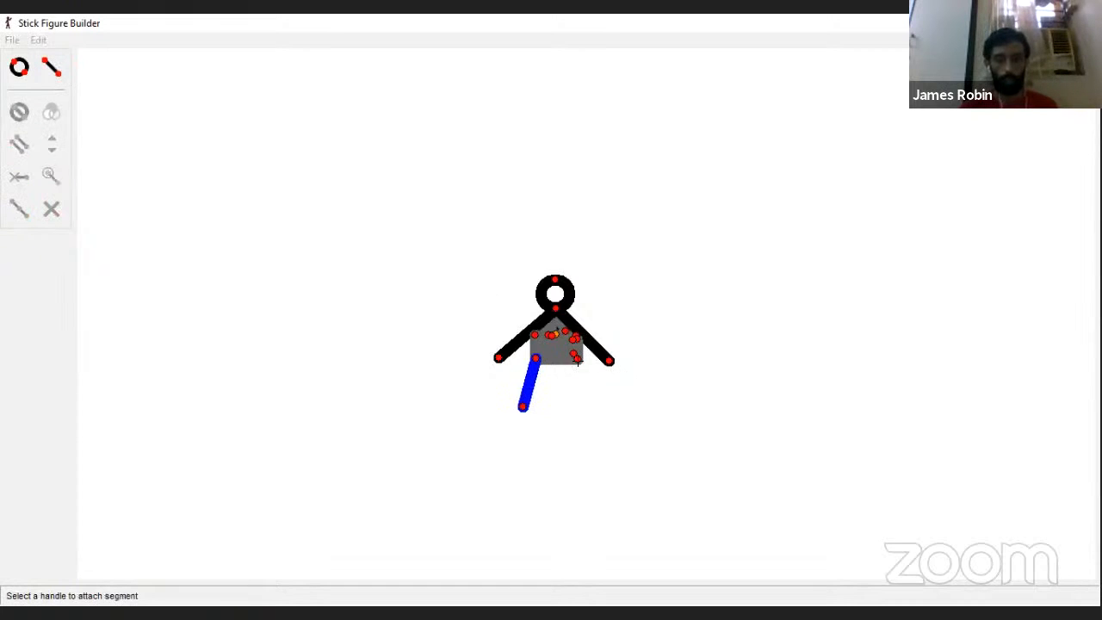
pyautogui.click(577, 361)
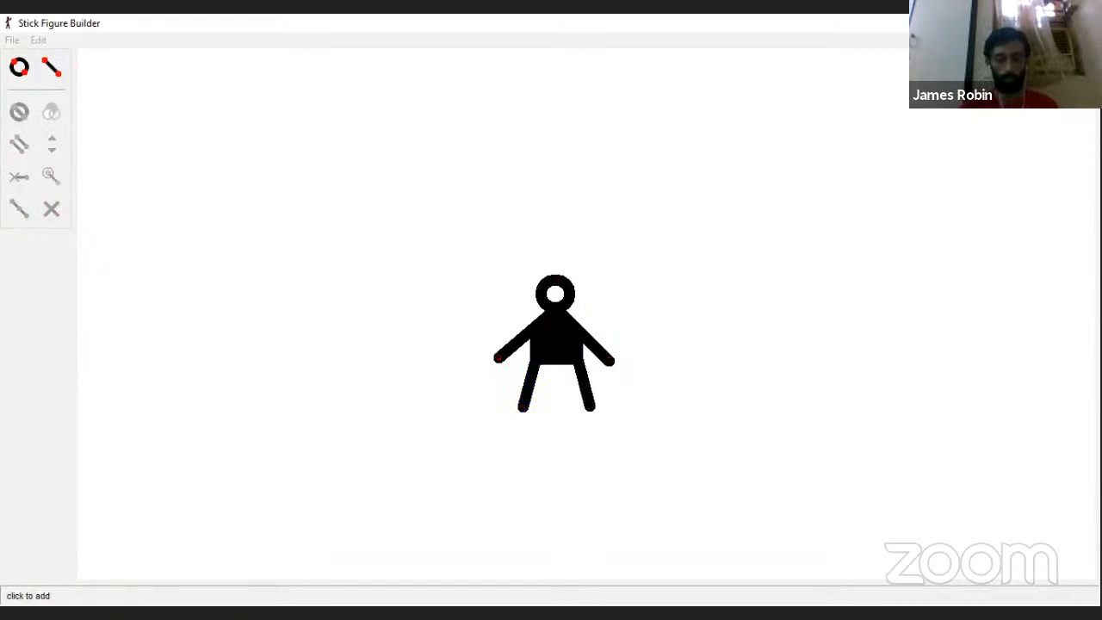
pyautogui.click(584, 407)
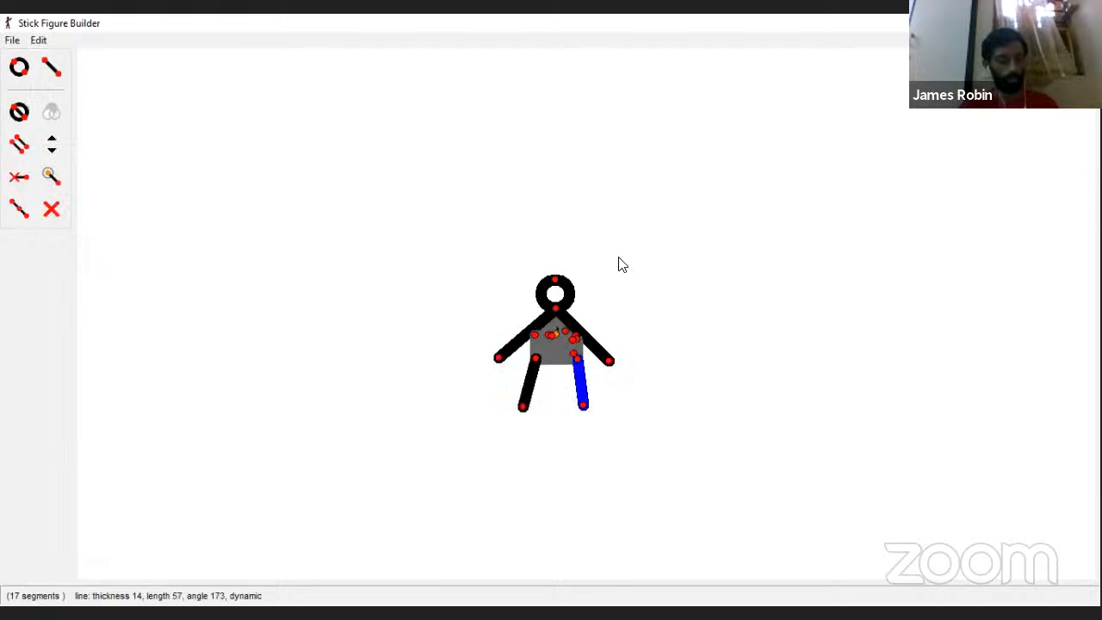
pyautogui.press('Delete')
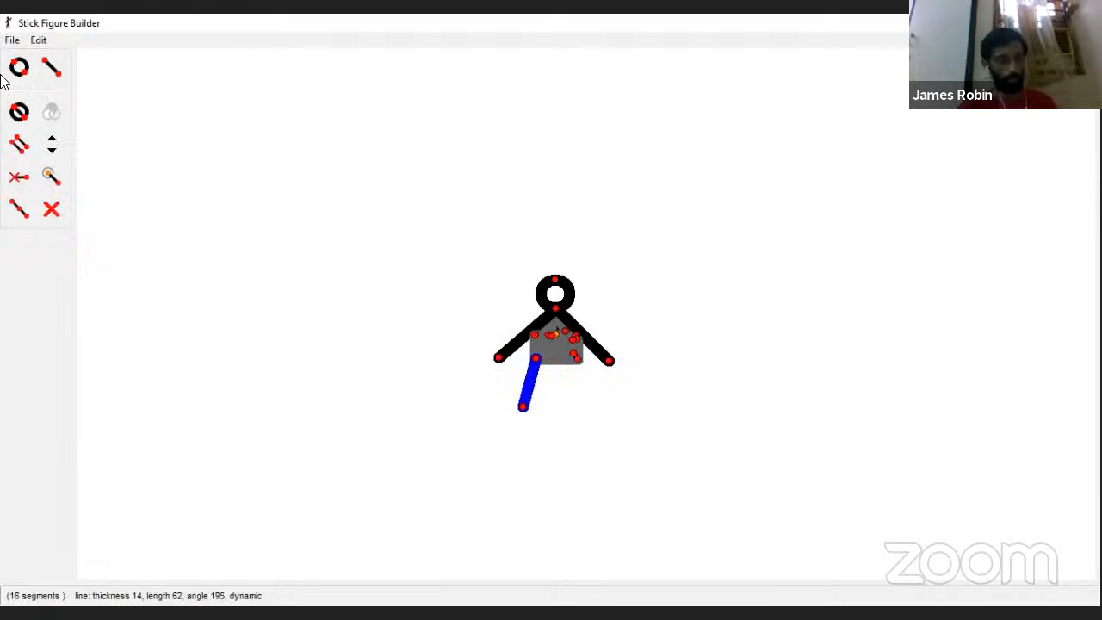
# Step: Add a right leg about 61 long, sloping slightly outward from the torso's lower-right corner
pyautogui.click(51, 68)
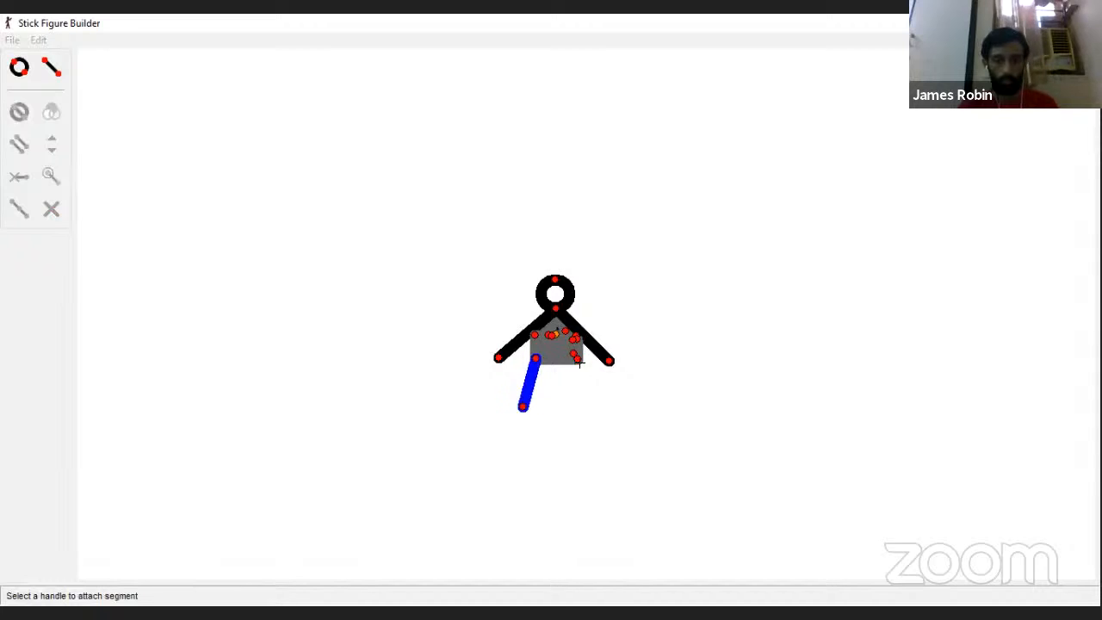
pyautogui.click(580, 364)
pyautogui.click(584, 408)
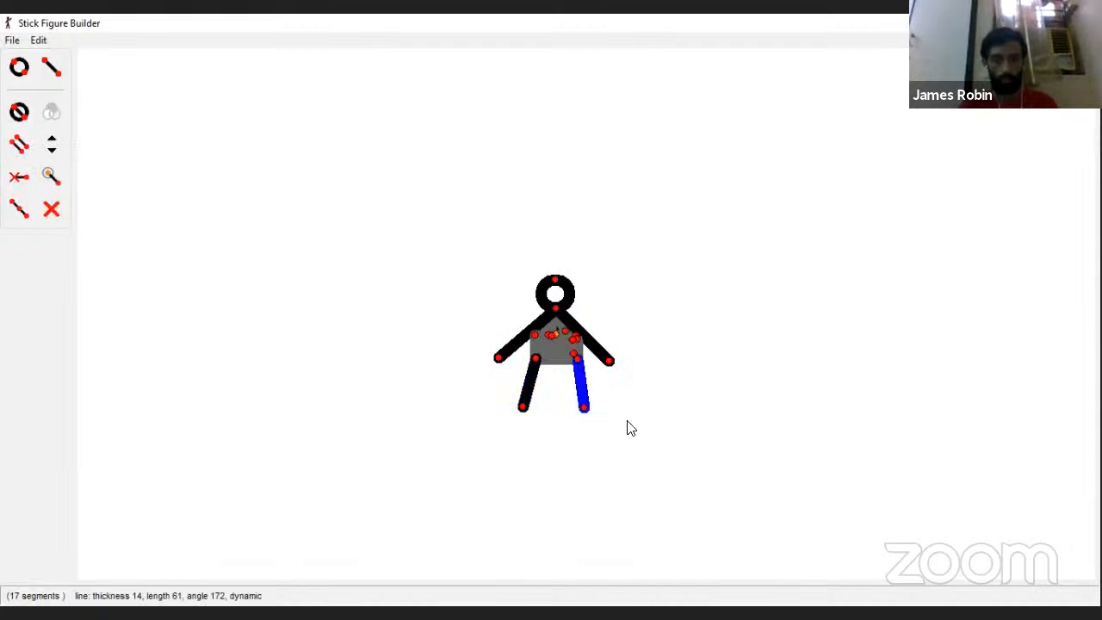
# Step: Add short horizontal feet pointing right at the ends of both legs, making the left foot about 18 long
pyautogui.click(50, 68)
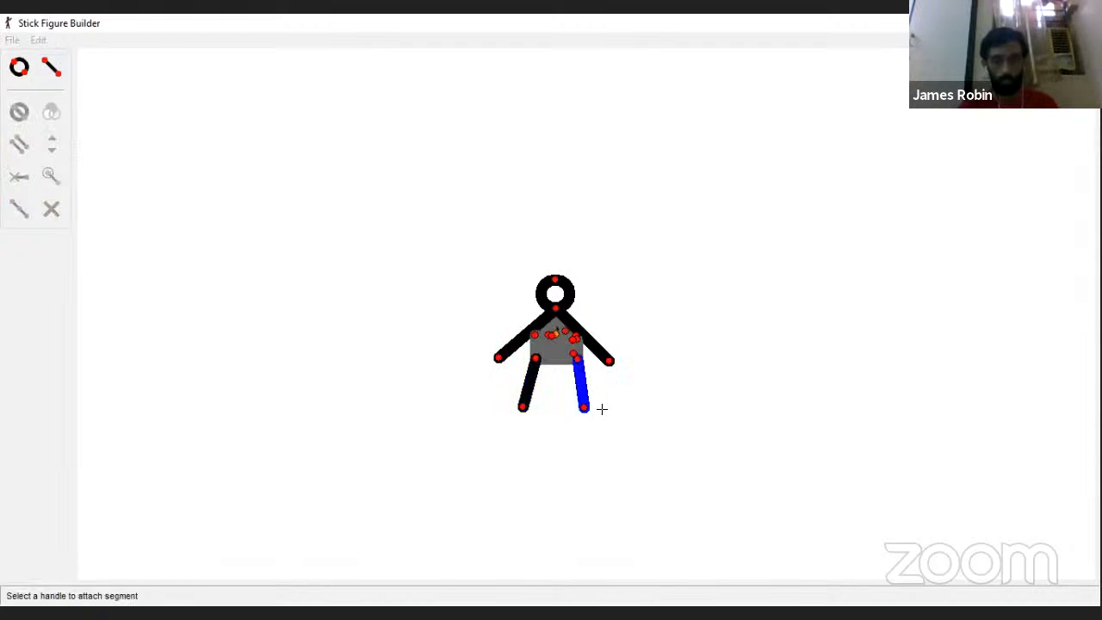
pyautogui.click(584, 407)
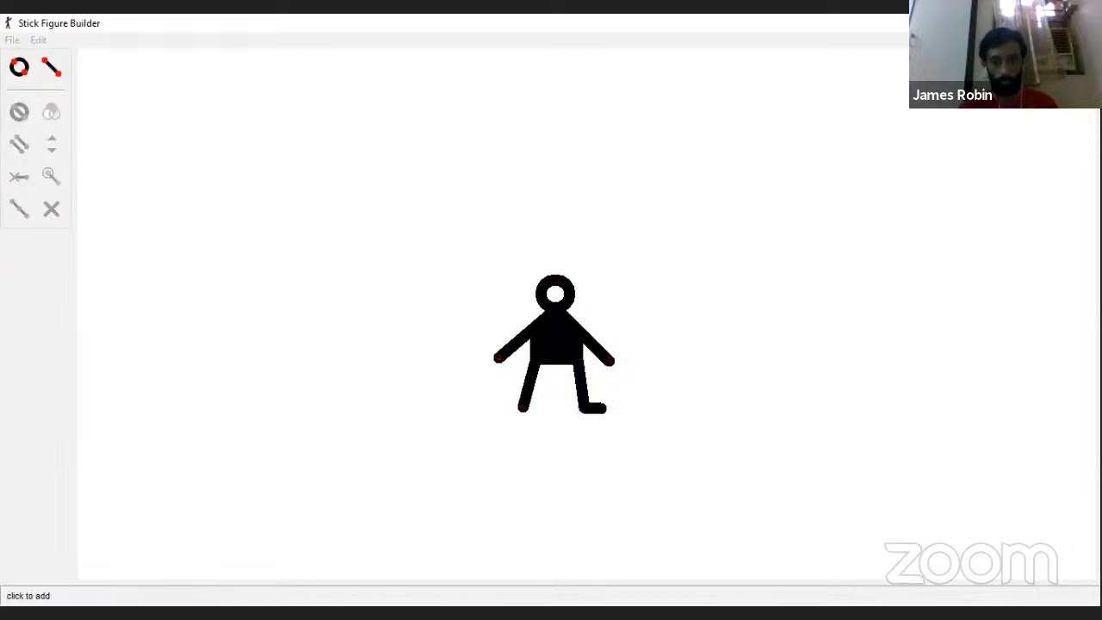
pyautogui.click(605, 408)
pyautogui.click(50, 69)
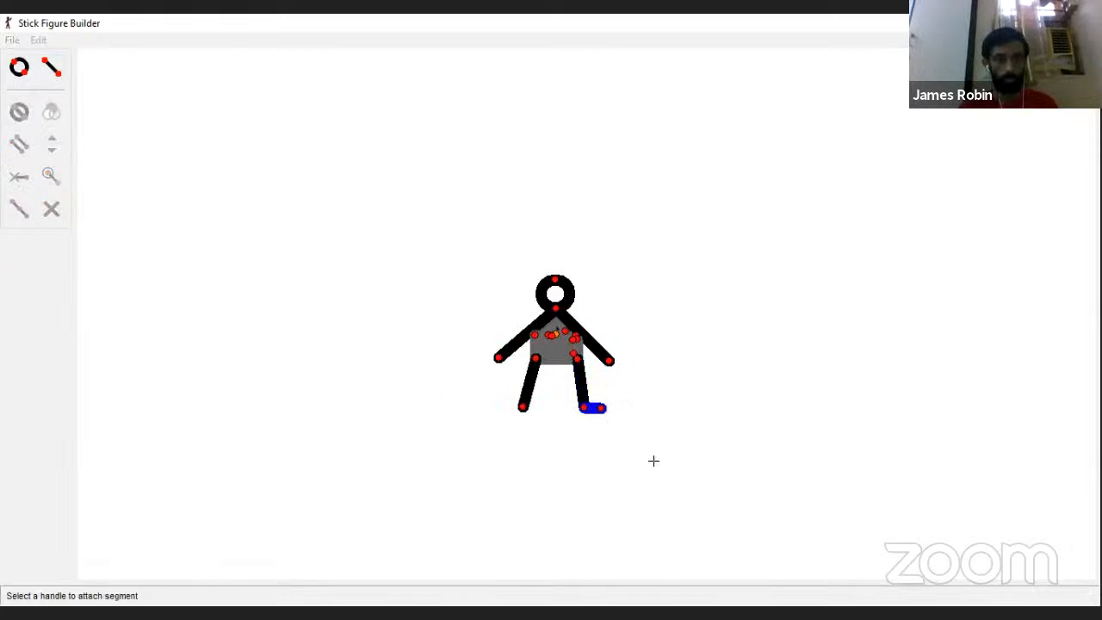
pyautogui.click(523, 407)
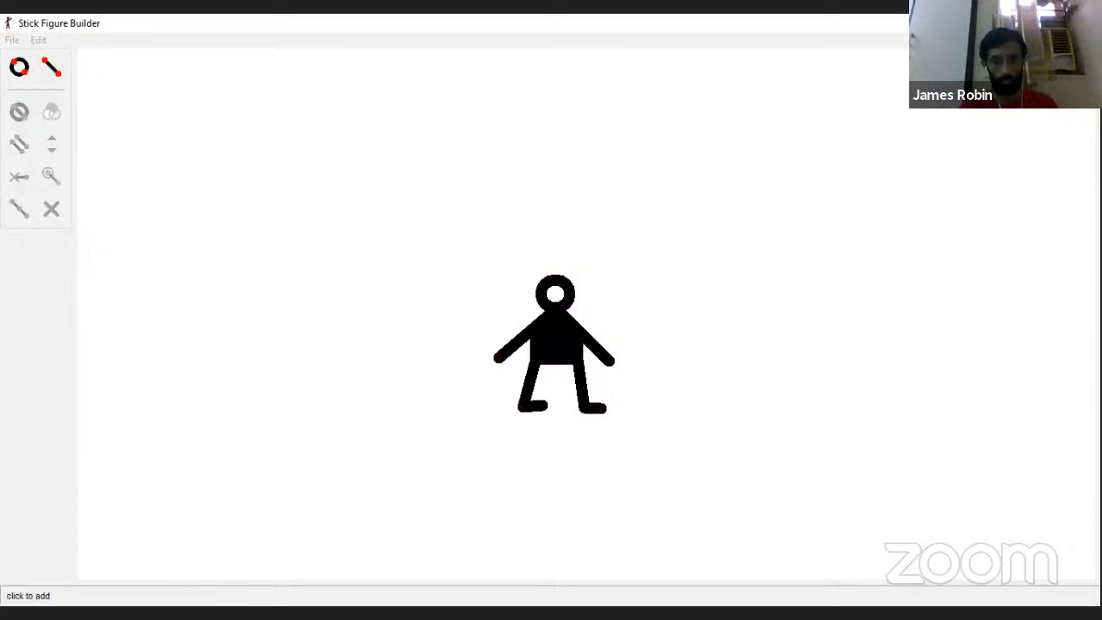
pyautogui.click(538, 409)
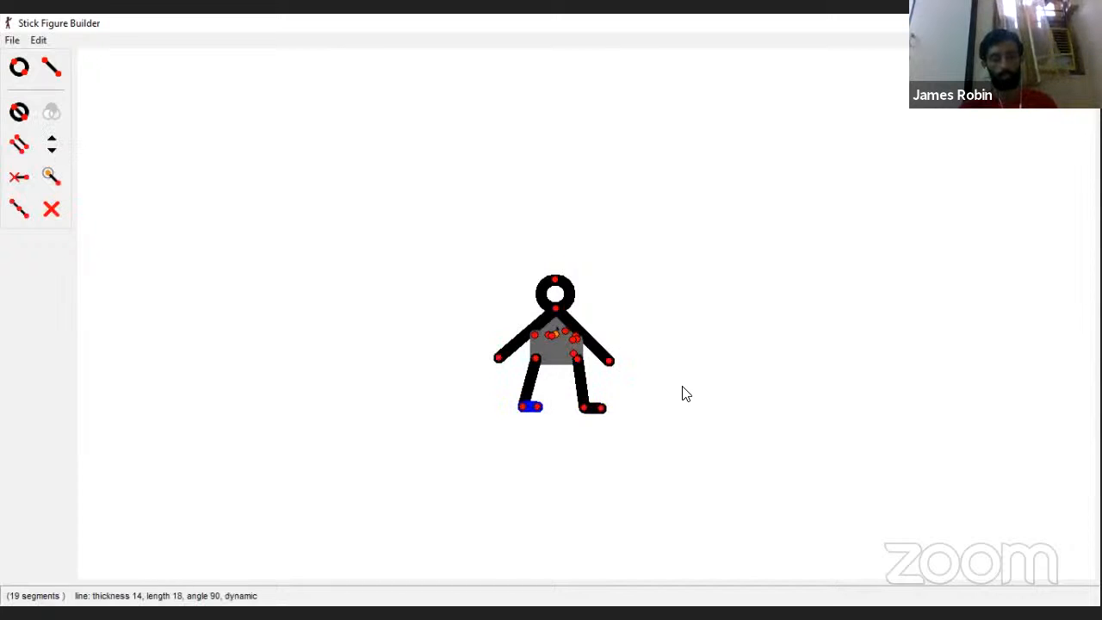
# Step: Add the finished figure to the animation under the name "small man"
pyautogui.click(12, 39)
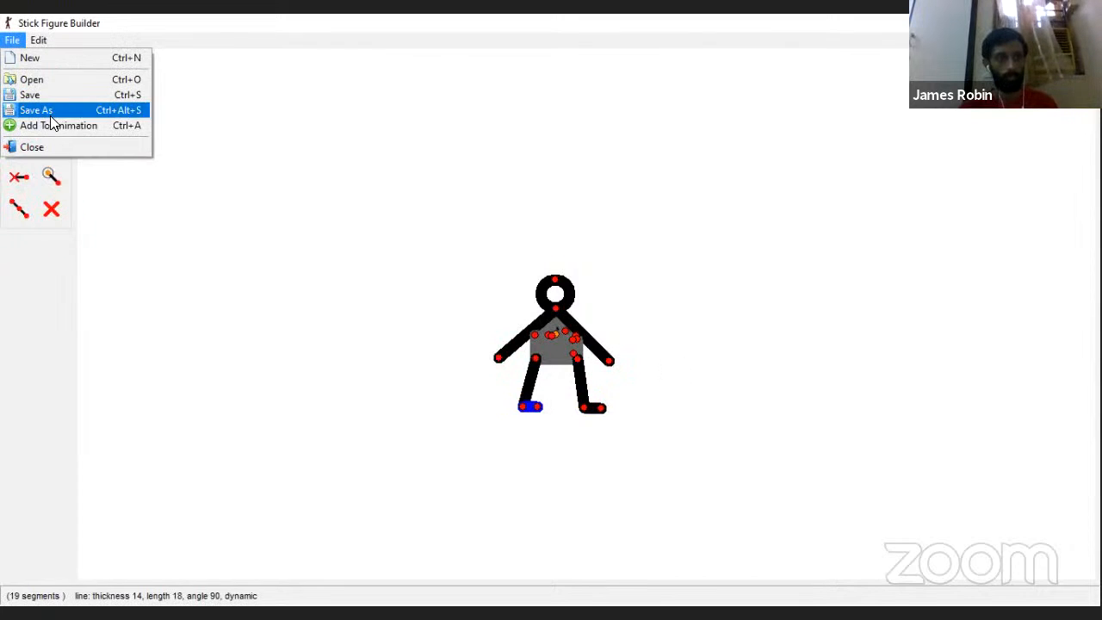
pyautogui.click(50, 125)
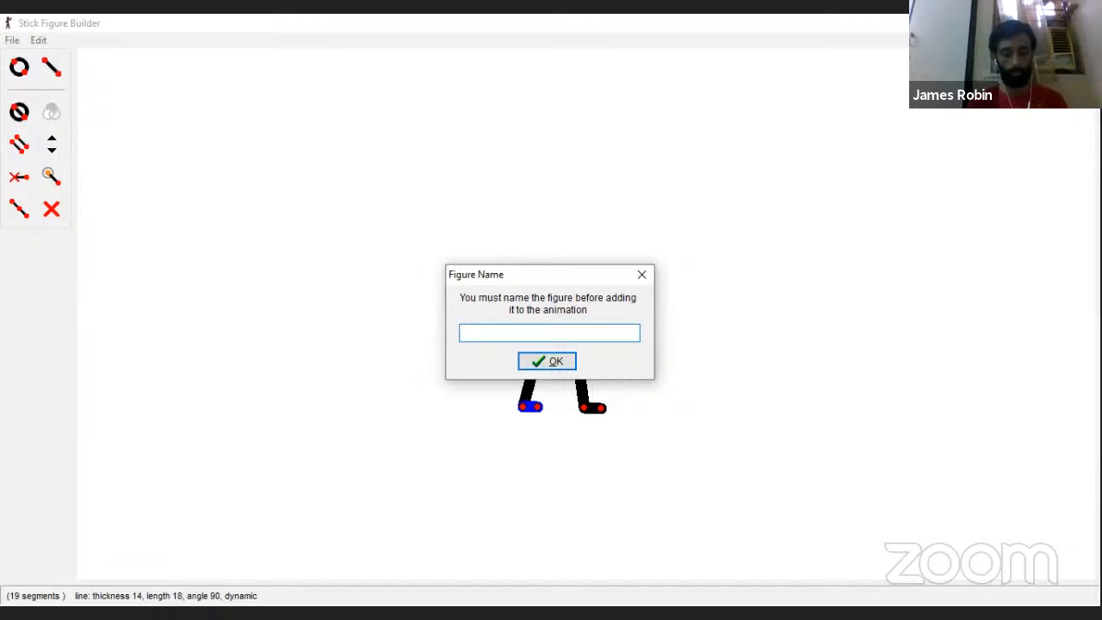
pyautogui.write('small man')
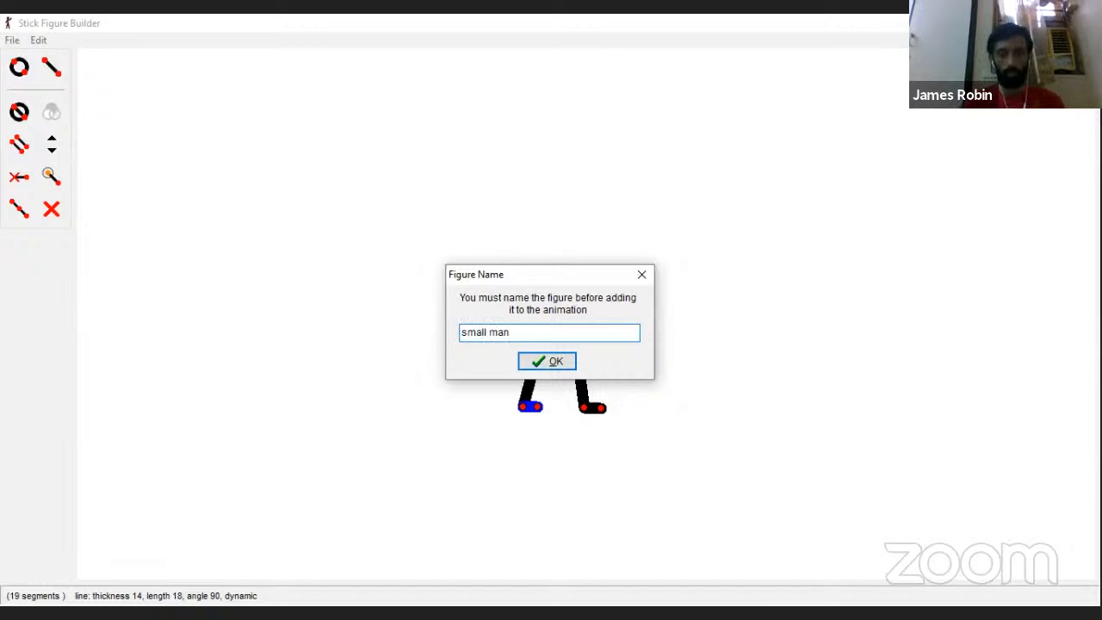
pyautogui.press('Return')
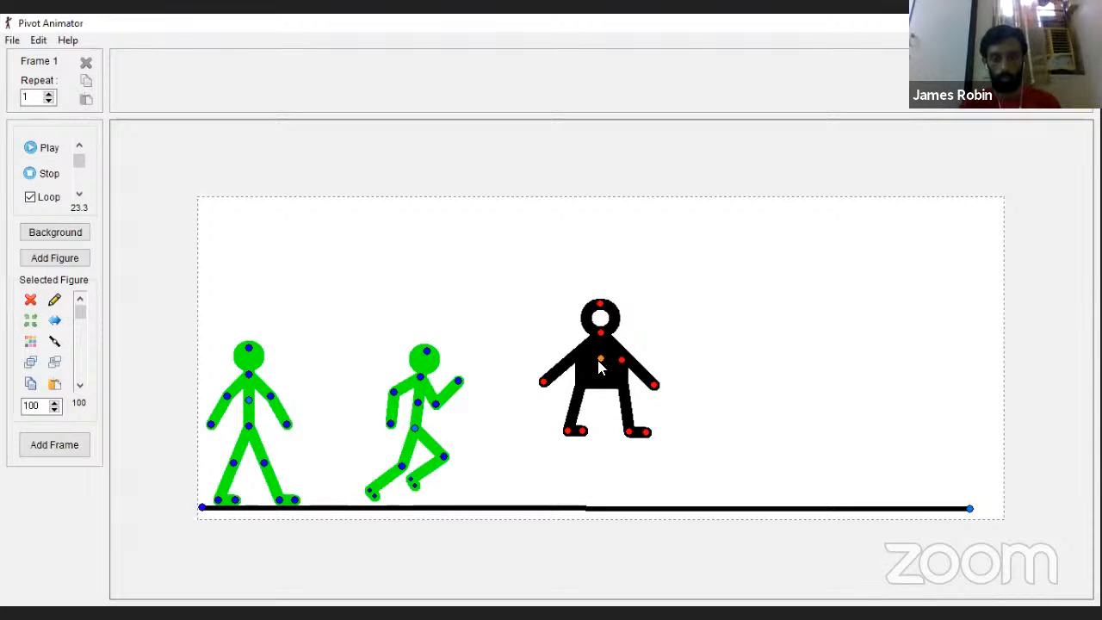
# Step: Move the black figure down onto the ground line beside the running figure, and back up above the line
pyautogui.moveTo(600, 367); pyautogui.dragTo(581, 422)
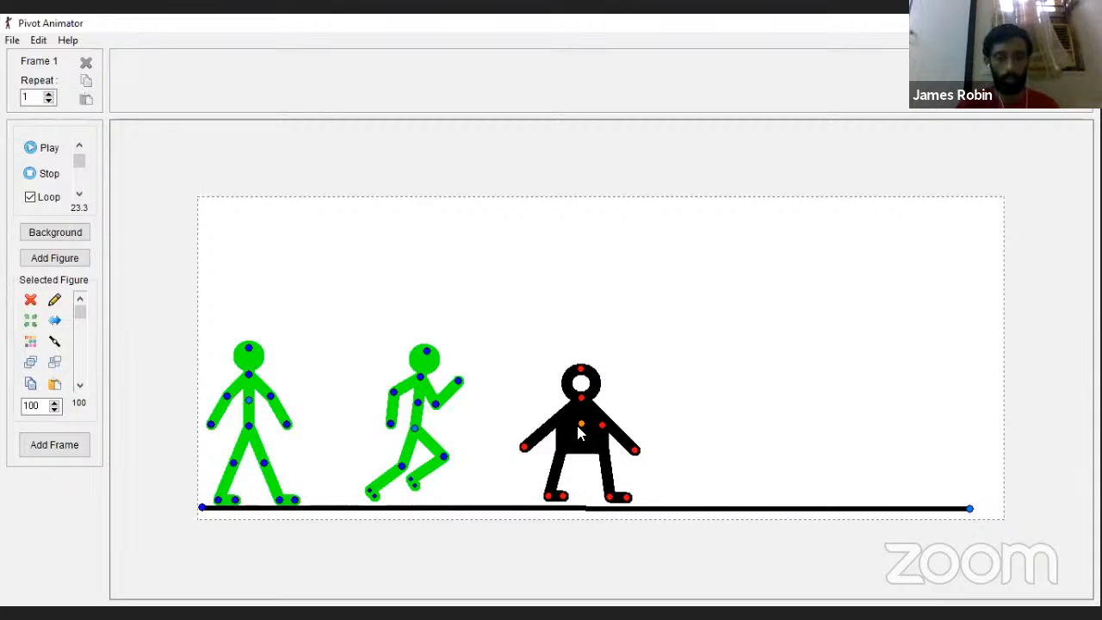
pyautogui.moveTo(581, 425); pyautogui.dragTo(592, 361)
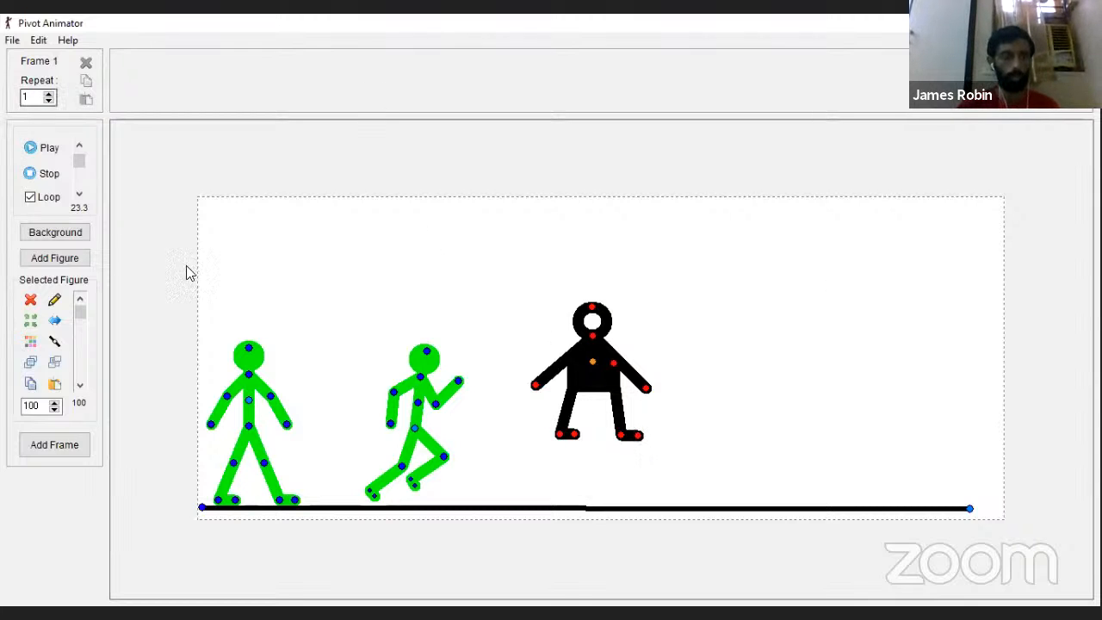
pyautogui.click(13, 43)
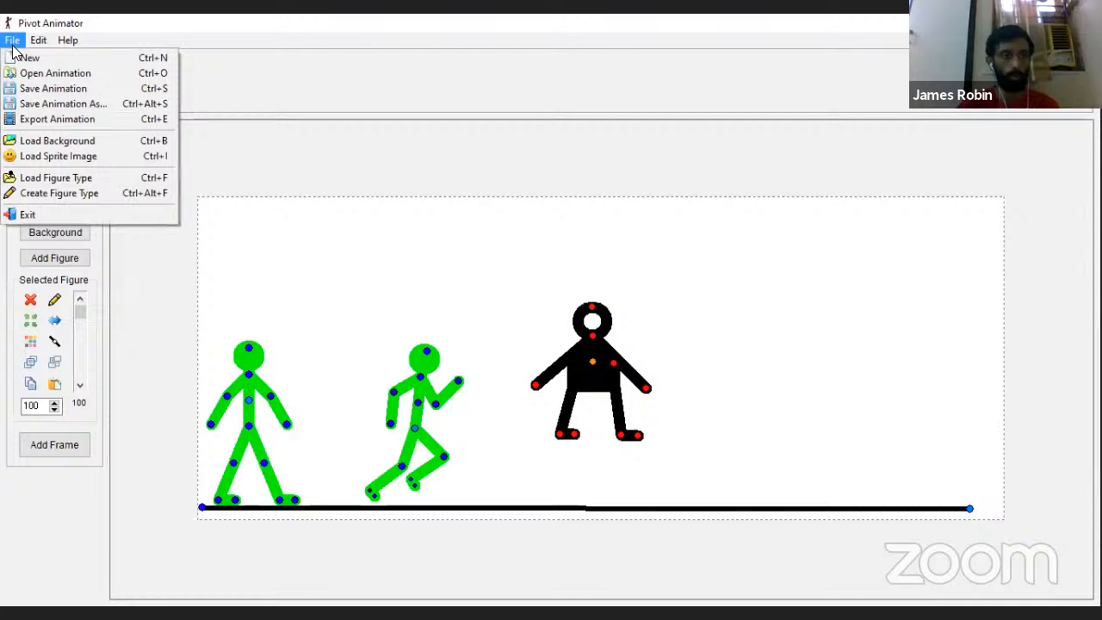
pyautogui.click(90, 181)
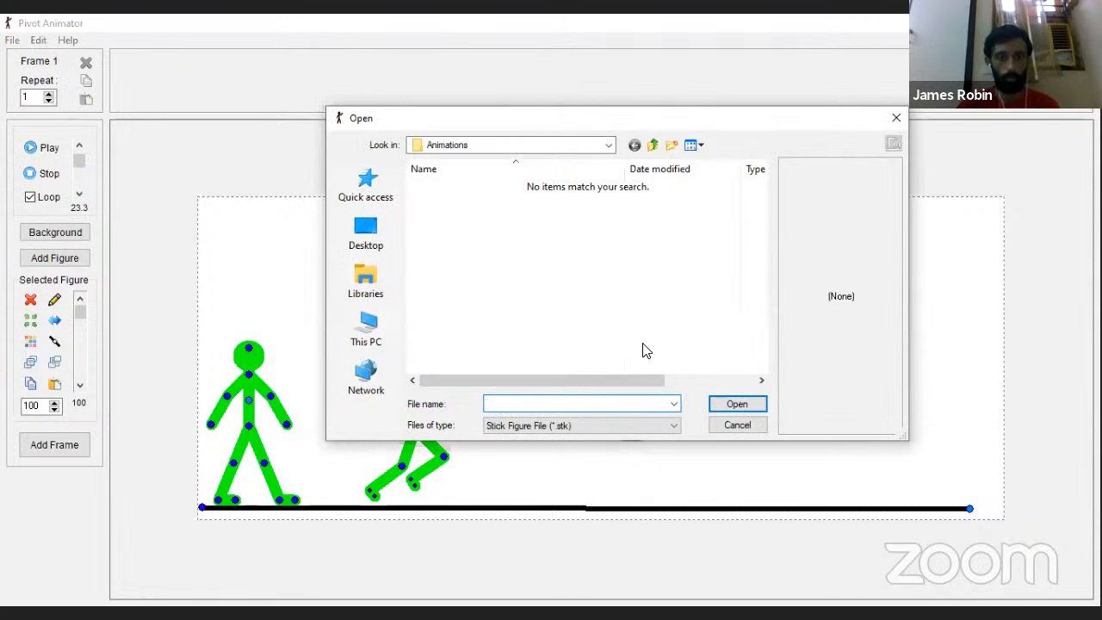
pyautogui.click(893, 118)
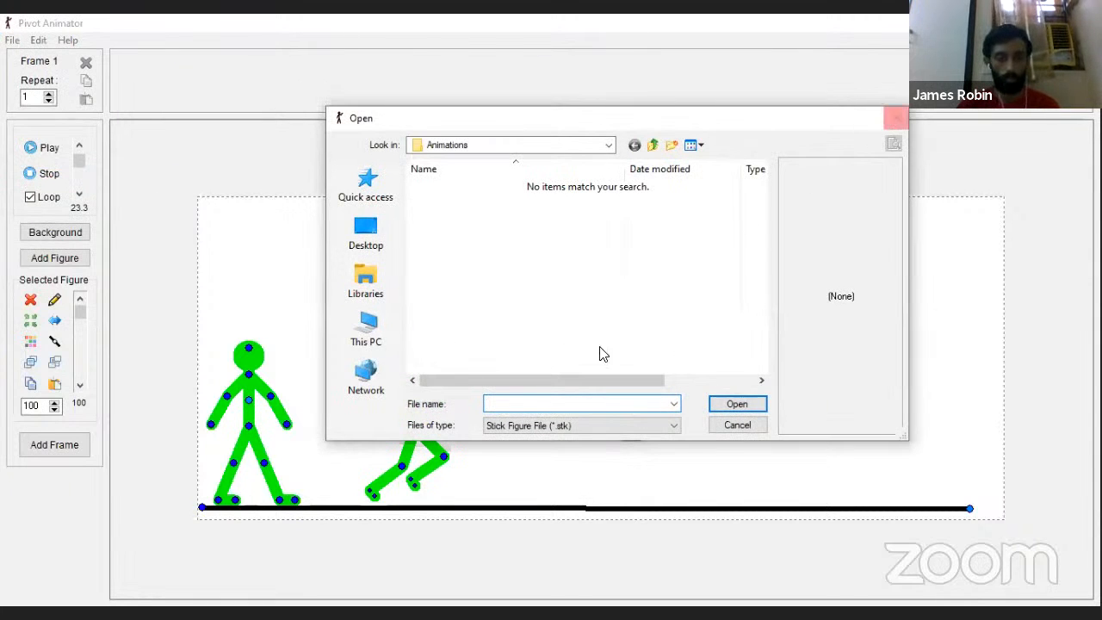
# Step: Open the black figure for editing and straighten its head circle to an angle of about -2
pyautogui.click(51, 299)
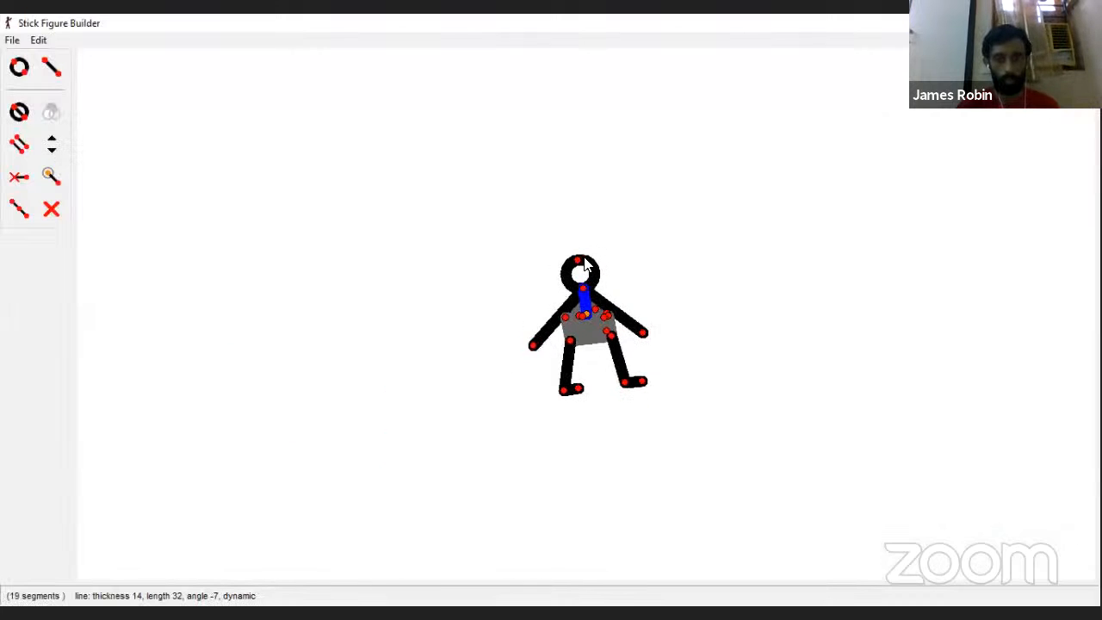
pyautogui.click(584, 259)
pyautogui.moveTo(584, 258); pyautogui.dragTo(581, 258)
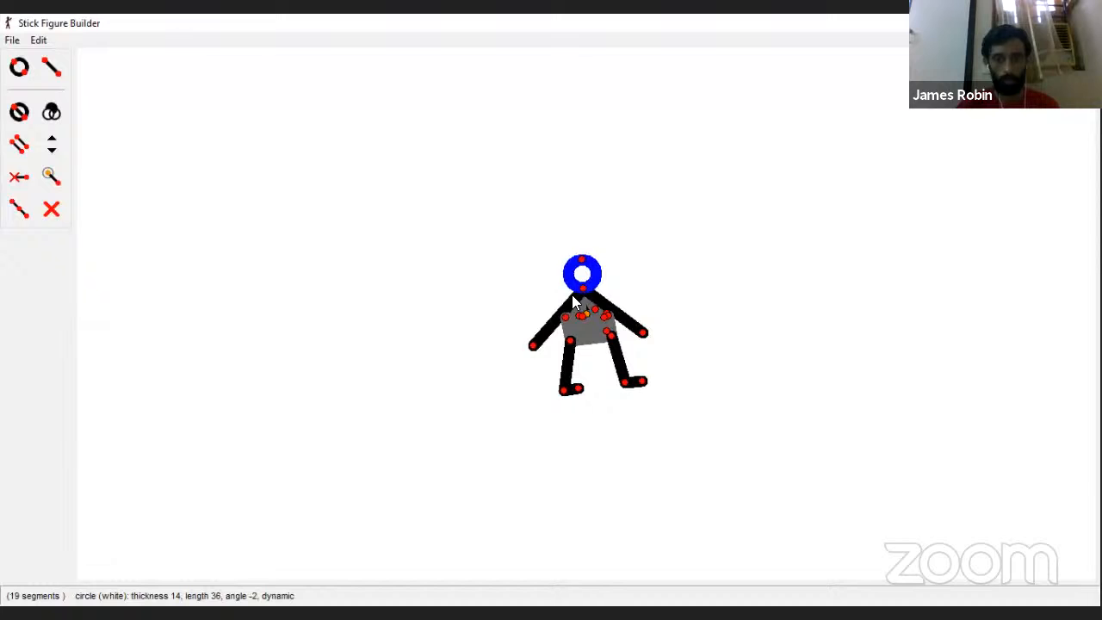
# Step: Delete the figure's feet, legs, arms and lower torso lines, keeping the head and the small triangle with the neck below it
pyautogui.click(566, 392)
pyautogui.press('Delete')
pyautogui.press('Delete')
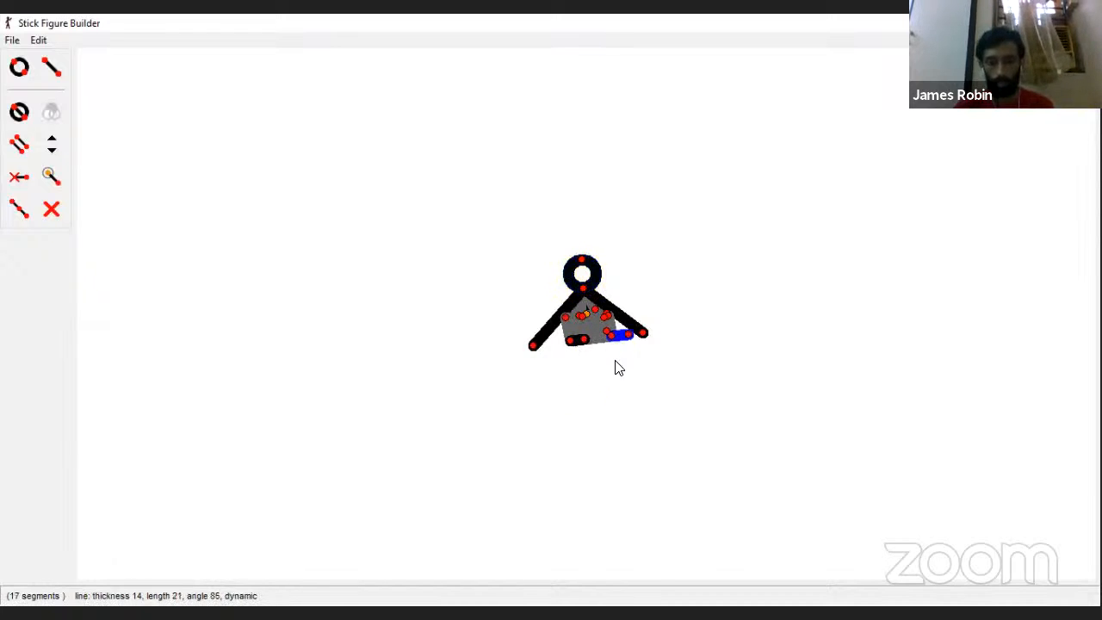
pyautogui.press('Delete')
pyautogui.press('Delete')
pyautogui.press('Delete')
pyautogui.press('Delete')
pyautogui.press('Delete')
pyautogui.press('Delete')
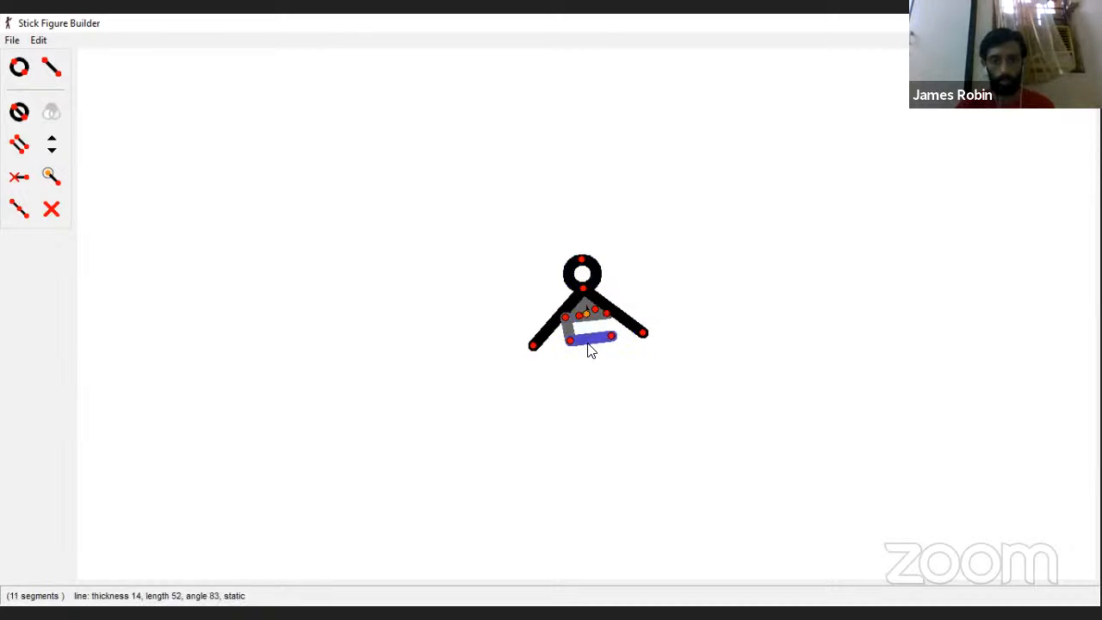
pyautogui.press('Delete')
pyautogui.press('Delete')
pyautogui.press('Delete')
pyautogui.press('Delete')
pyautogui.press('Delete')
pyautogui.press('Delete')
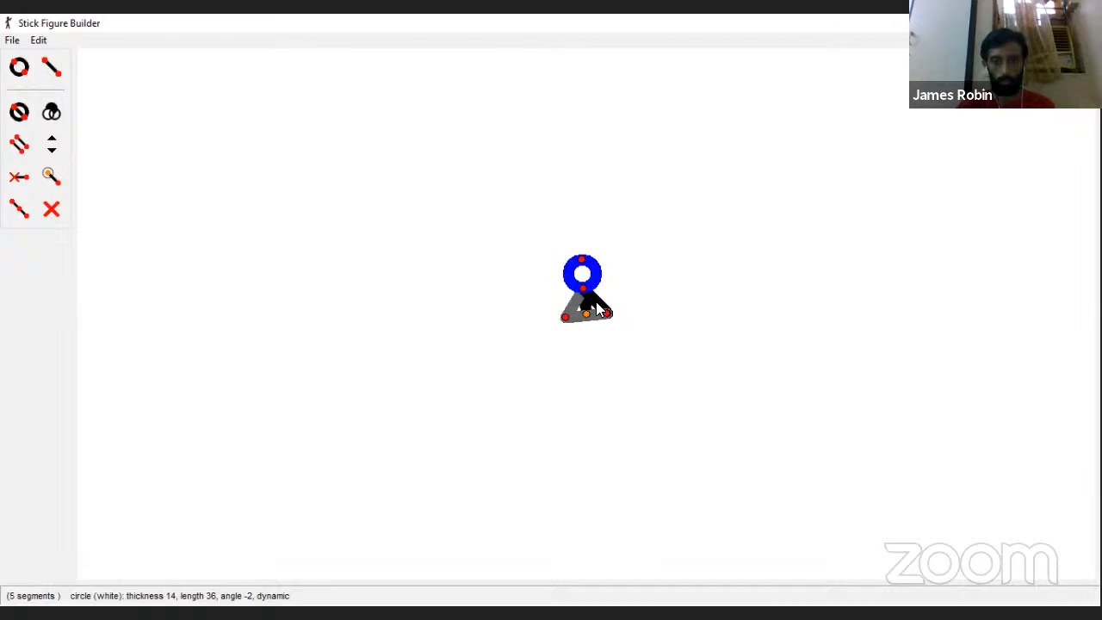
# Step: Tilt the head circle slightly and delete the remaining triangle lines and the neck, so that only the head circle is left
pyautogui.moveTo(582, 263)
pyautogui.mouseDown()
pyautogui.moveTo(590, 253)
pyautogui.moveTo(580, 257)
pyautogui.mouseUp()
pyautogui.click(567, 321)
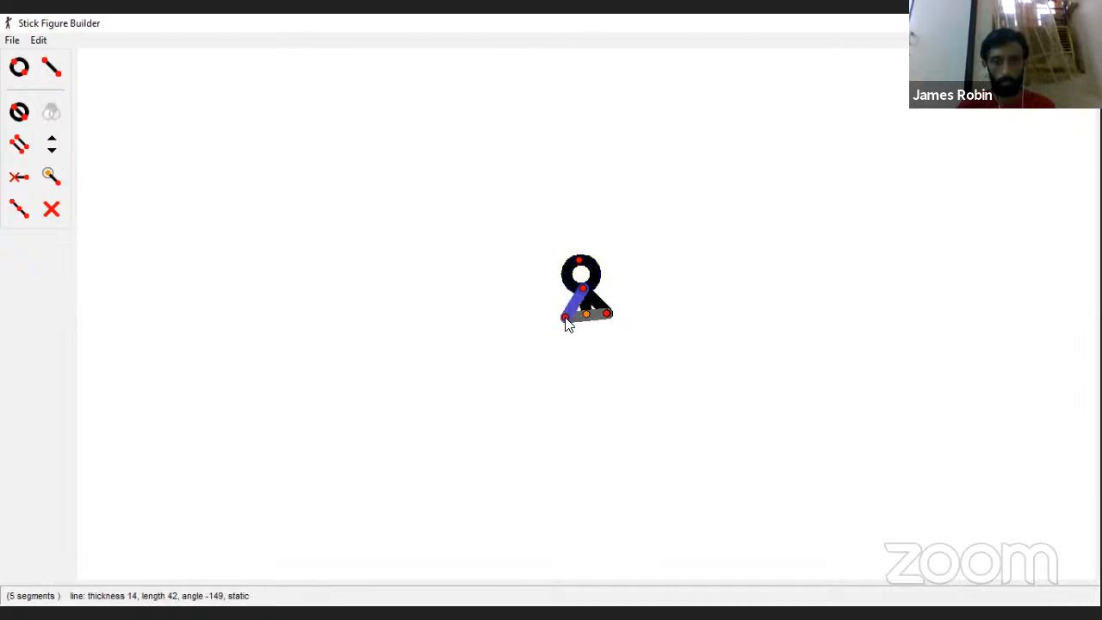
pyautogui.press('Delete')
pyautogui.press('Delete')
pyautogui.press('Delete')
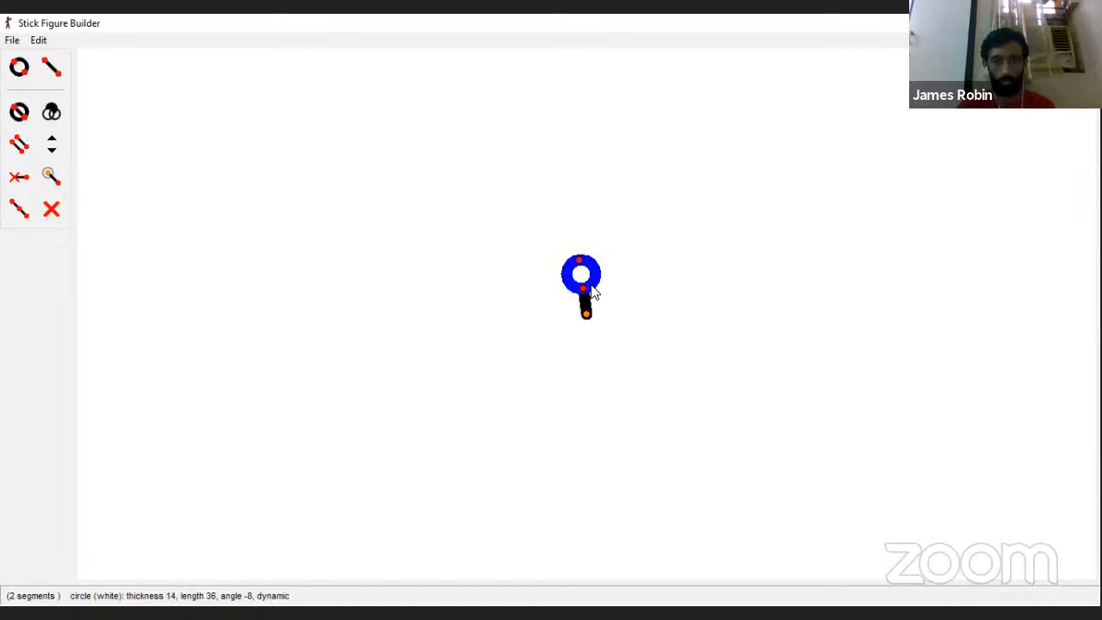
pyautogui.click(585, 305)
pyautogui.press('Delete')
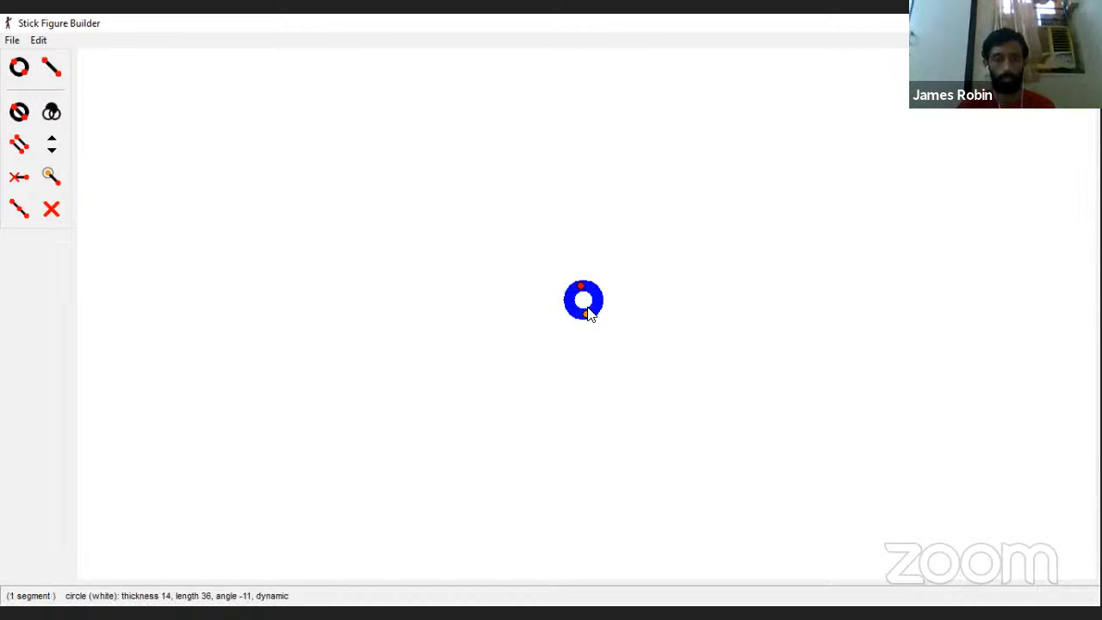
pyautogui.click(12, 40)
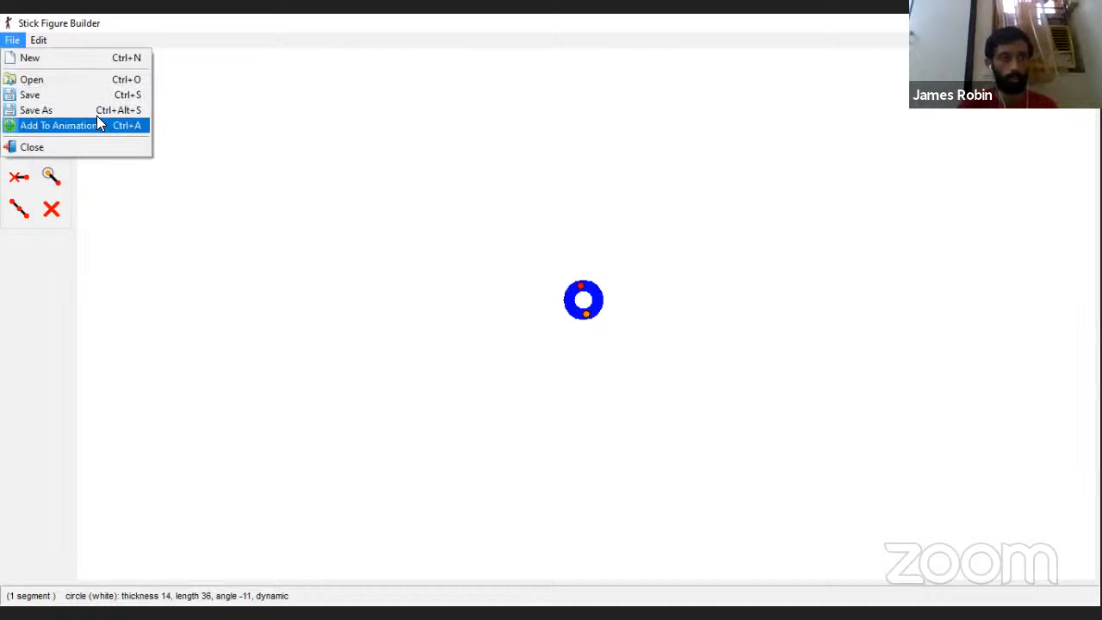
pyautogui.click(93, 110)
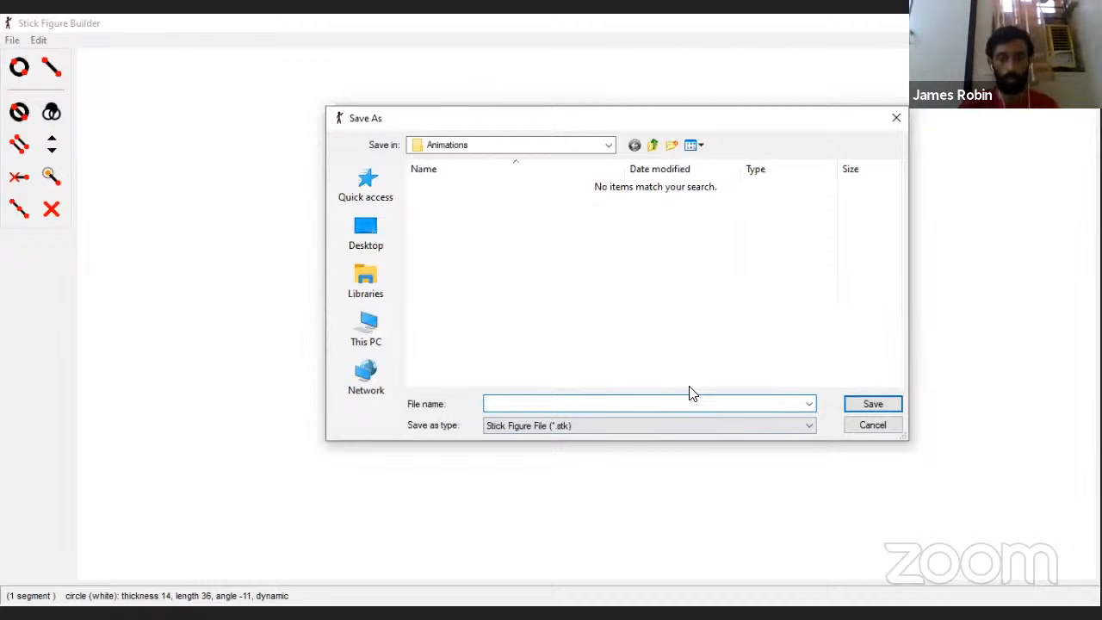
pyautogui.click(892, 121)
# Step: Add the head circle to the animation under the name "head"
pyautogui.click(12, 41)
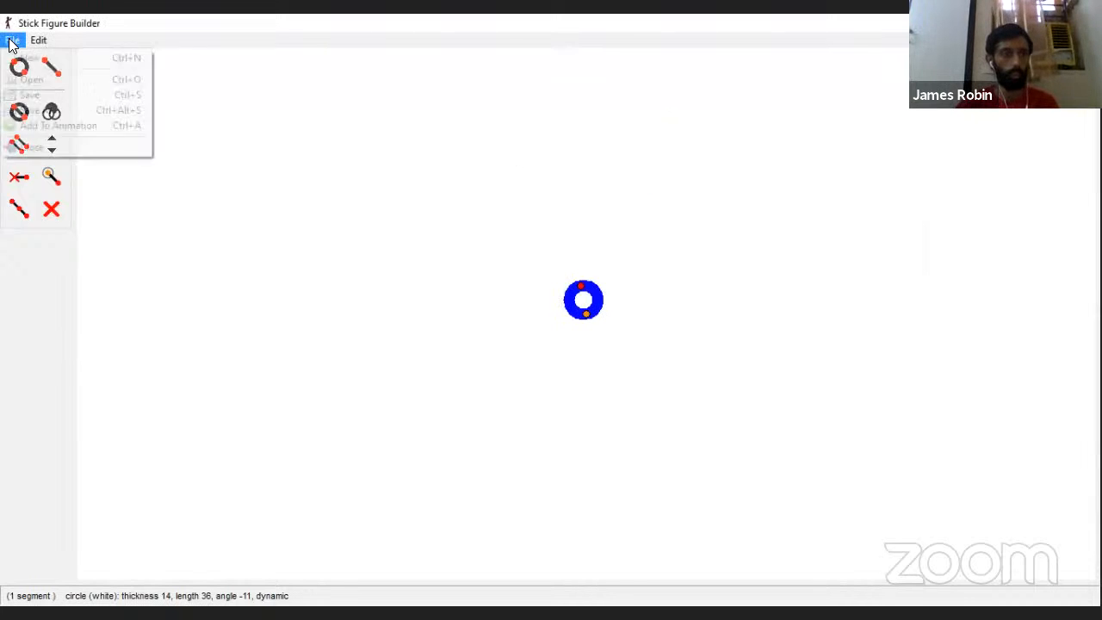
pyautogui.click(79, 126)
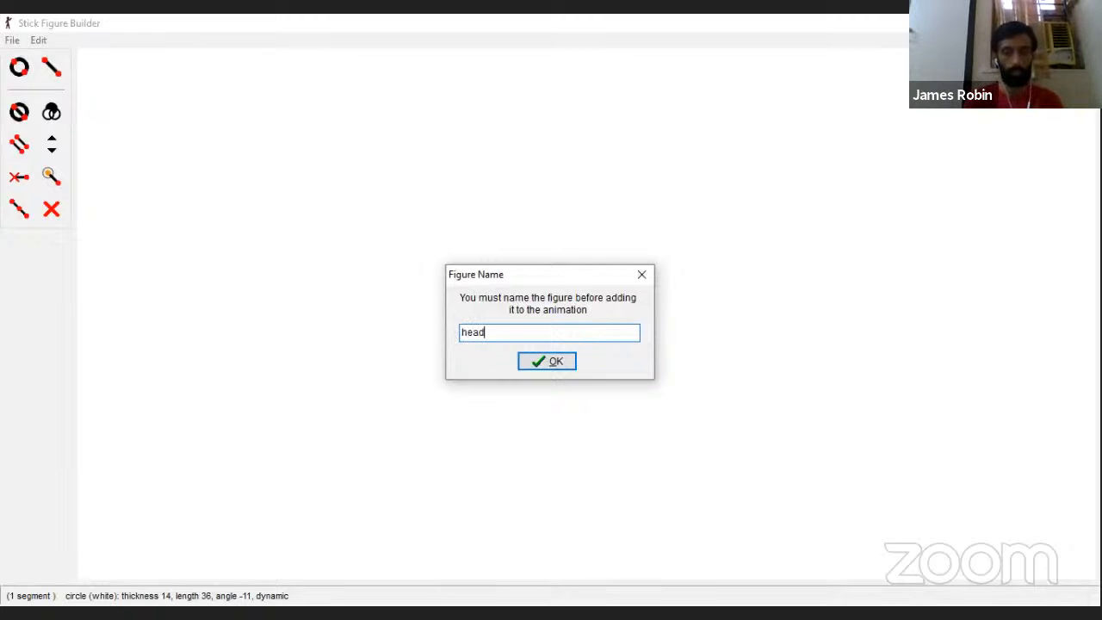
pyautogui.press('Return')
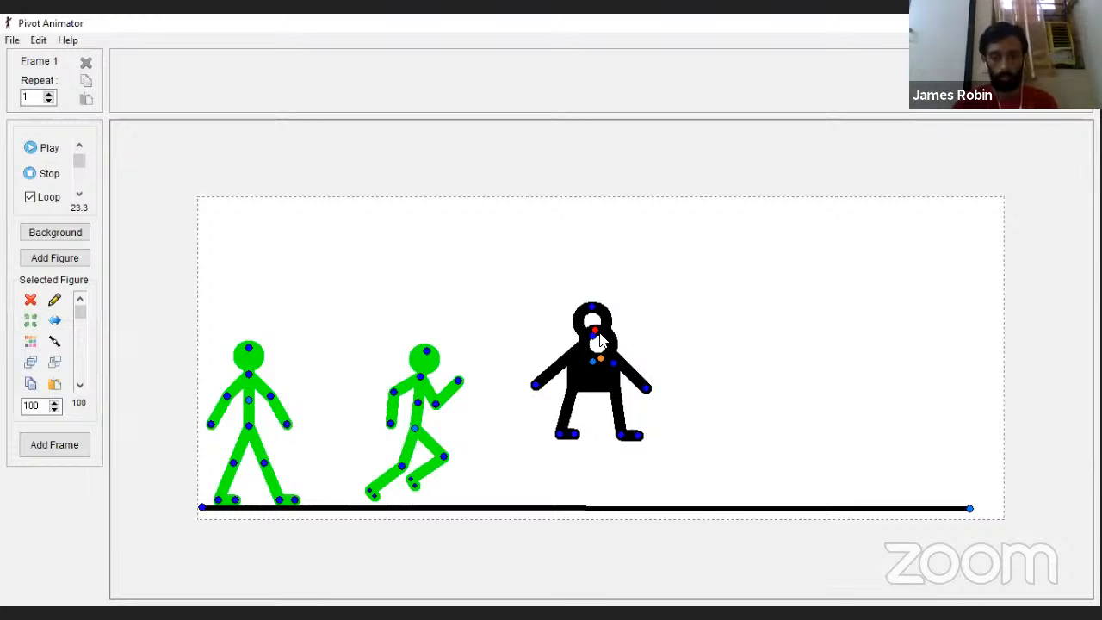
# Step: Move the head circle off the black figure into the empty space to its right, level with its torso
pyautogui.moveTo(604, 341); pyautogui.dragTo(707, 362)
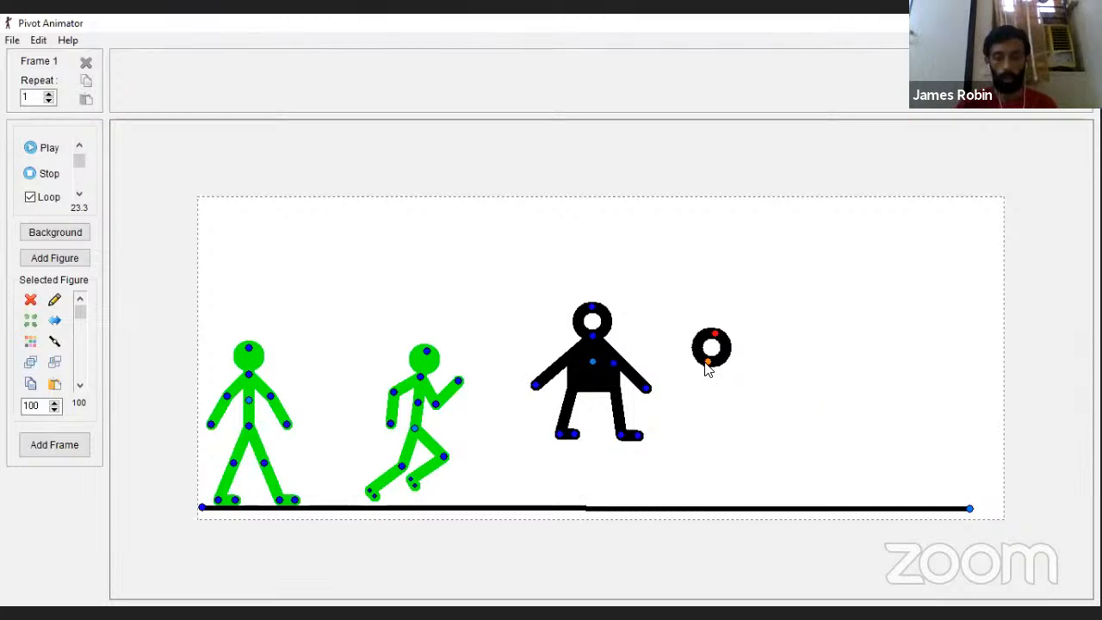
pyautogui.moveTo(706, 363); pyautogui.dragTo(708, 362)
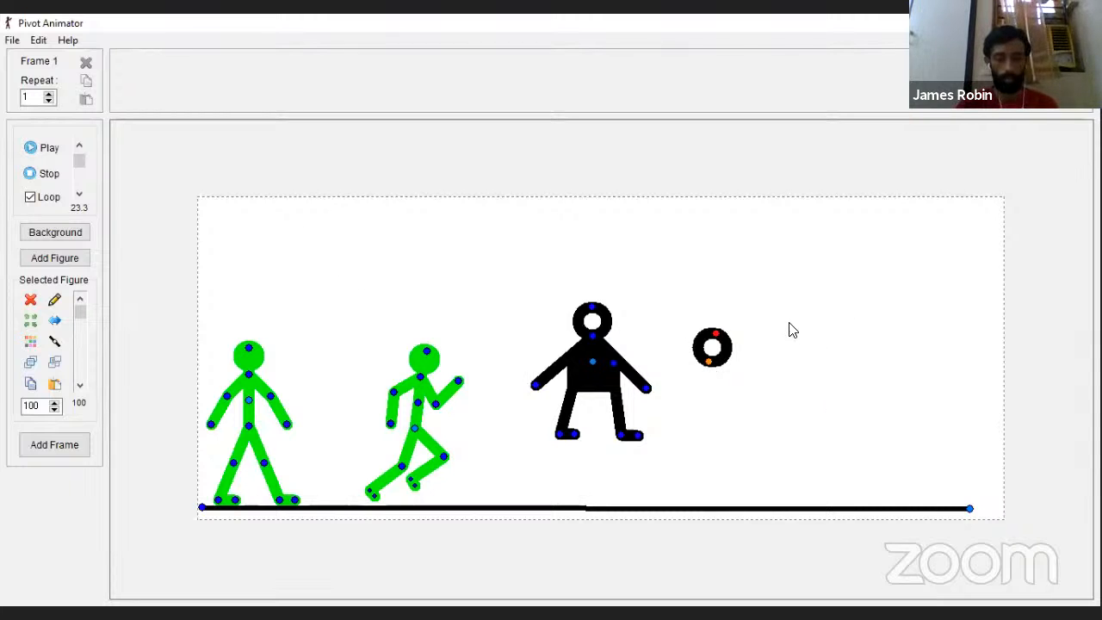
pyautogui.moveTo(709, 362); pyautogui.dragTo(709, 377)
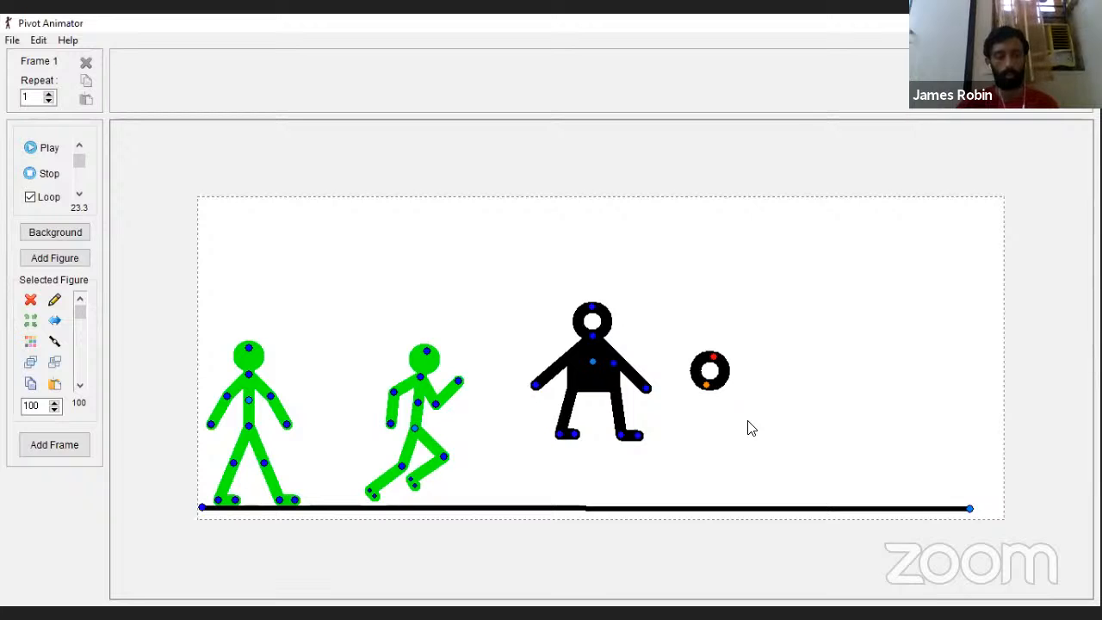
# Step: Examine the animation's width and height in the options, leaving the settings as they are
pyautogui.click(39, 40)
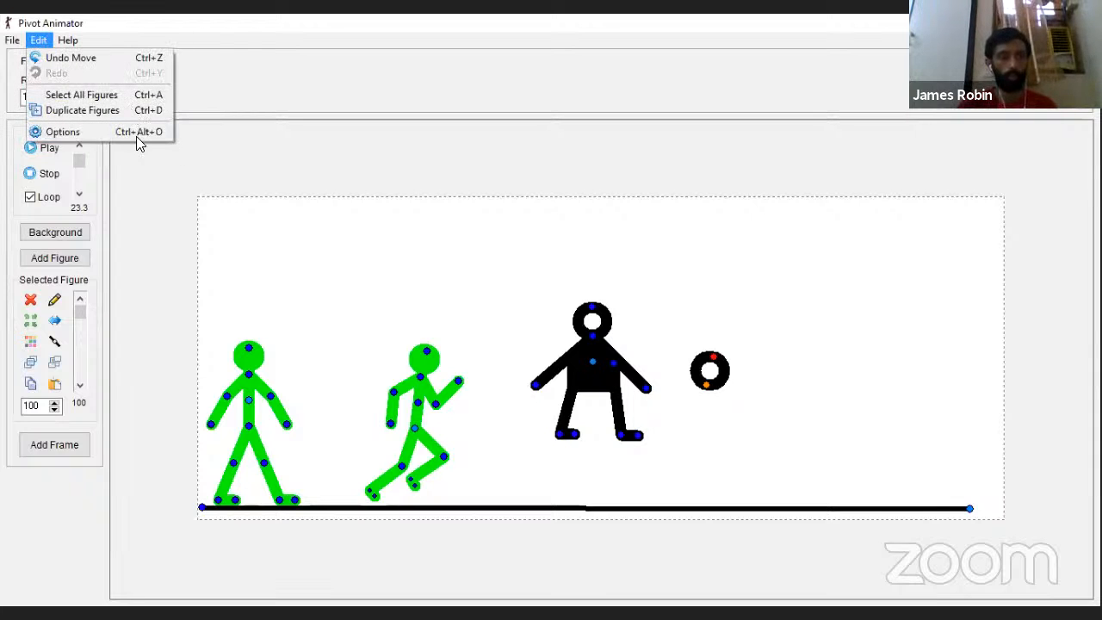
pyautogui.click(136, 134)
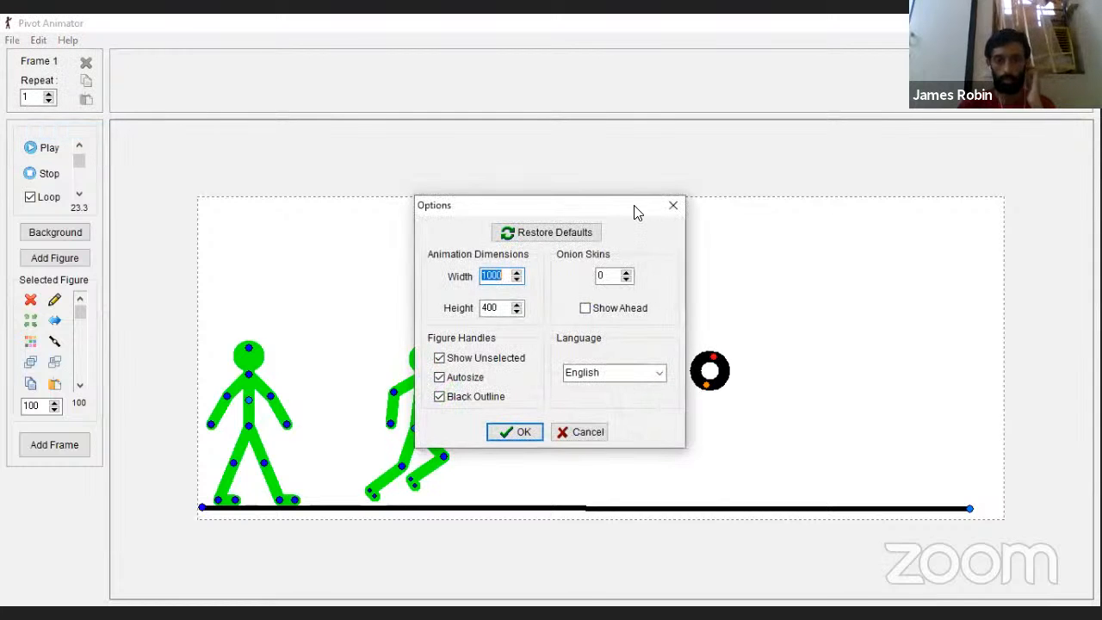
pyautogui.click(508, 272)
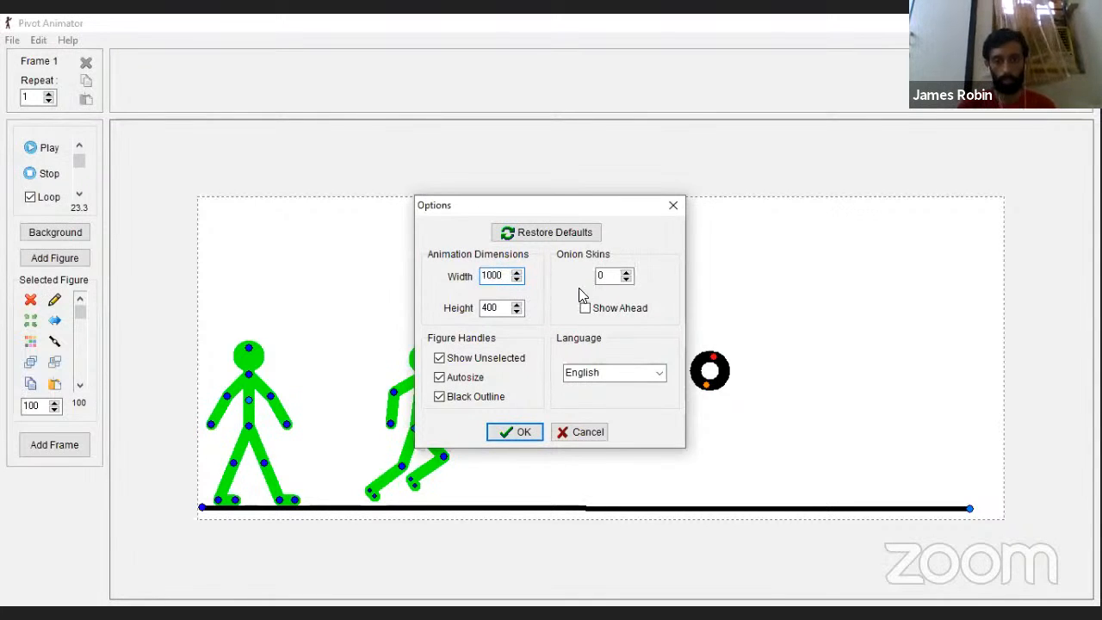
pyautogui.click(520, 425)
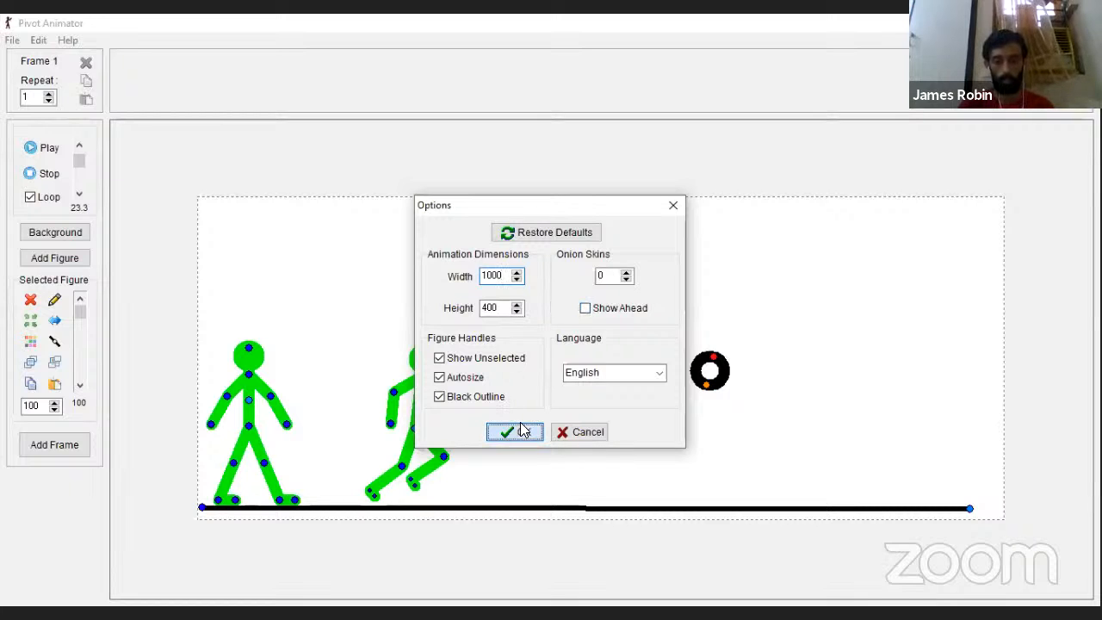
pyautogui.press('Return')
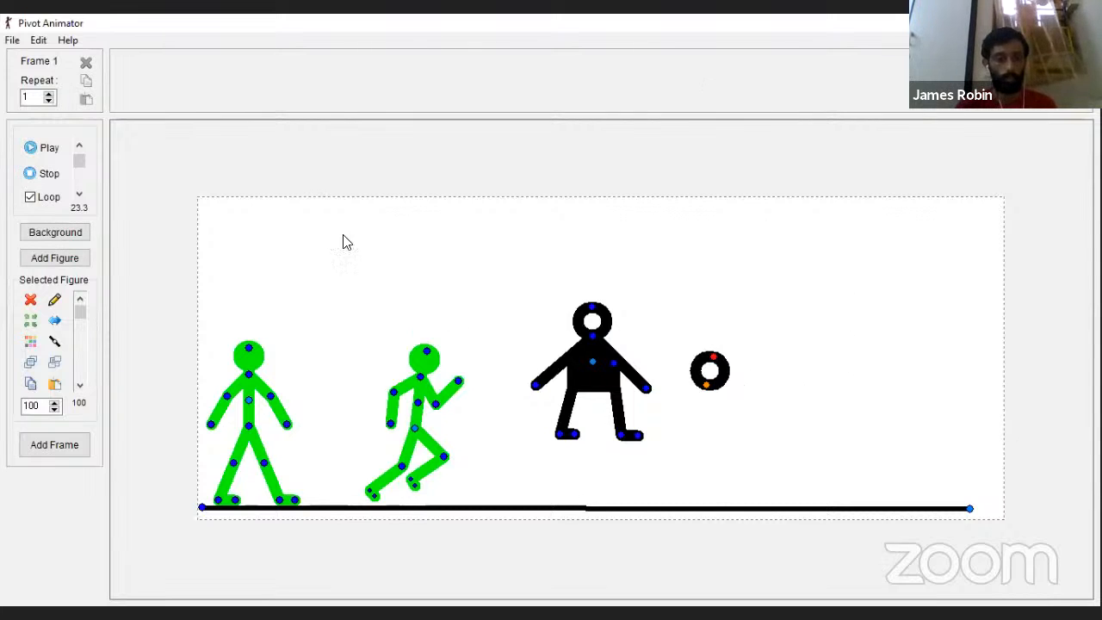
# Step: Move the separate head circle slightly further to the right of the black figure
pyautogui.moveTo(706, 389); pyautogui.dragTo(745, 388)
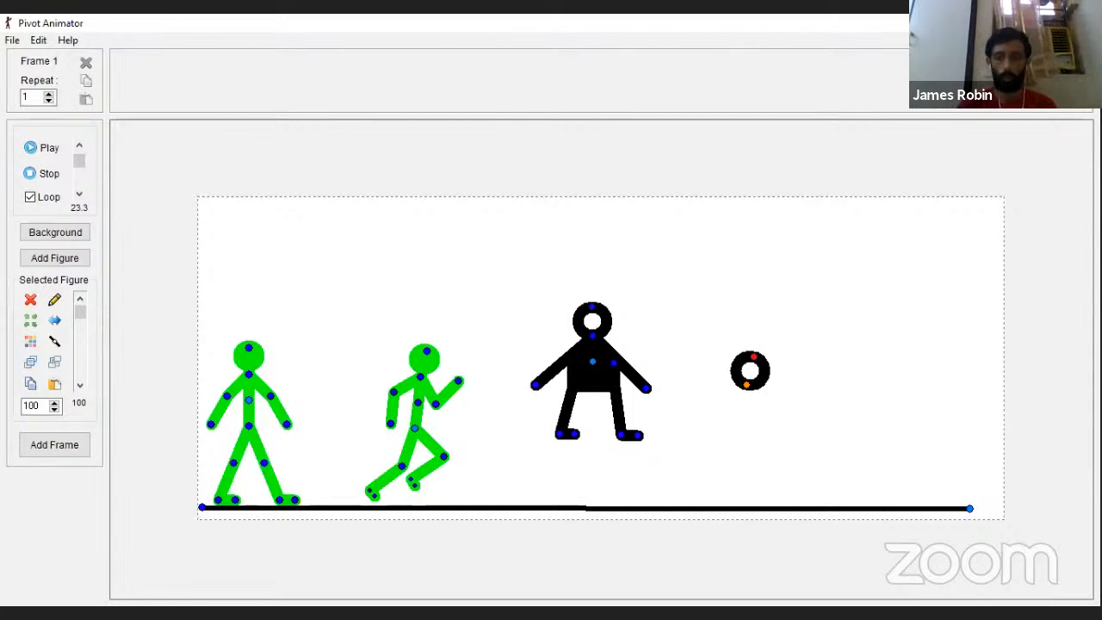
# Step: Switch to Paint and stretch the blank canvas by its corner to 1000 × 379 px
pyautogui.click(1, 540)
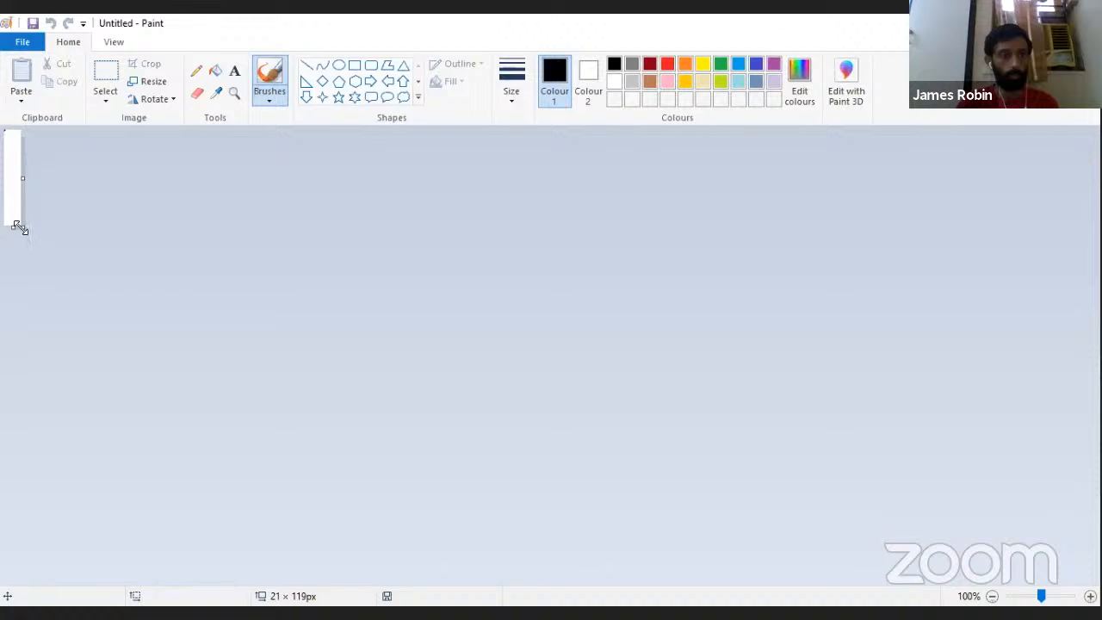
pyautogui.moveTo(19, 227); pyautogui.dragTo(853, 451)
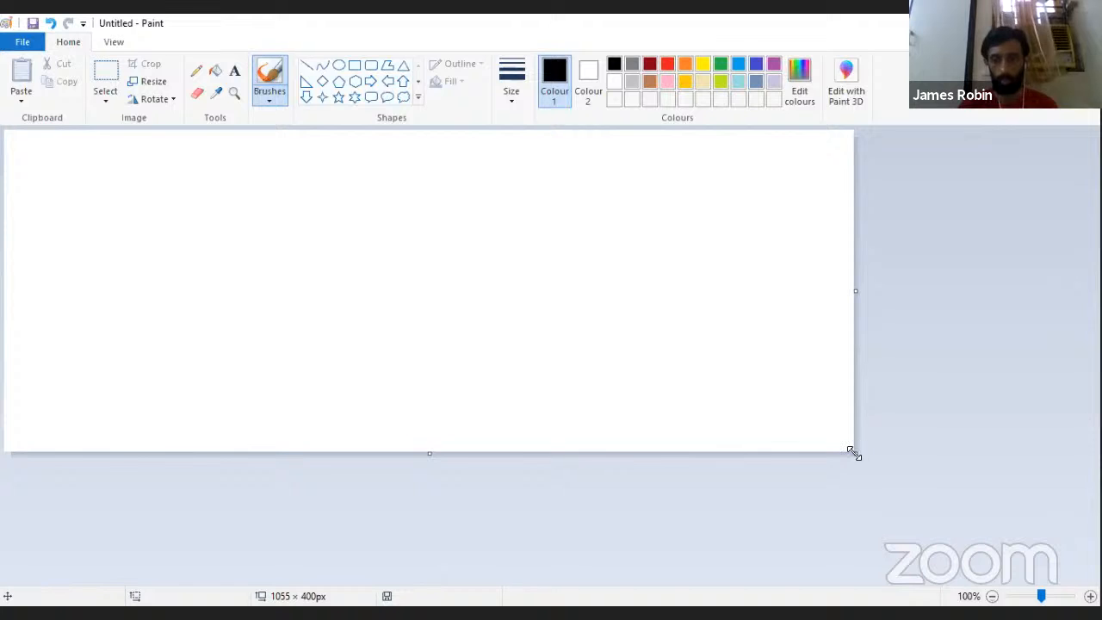
pyautogui.moveTo(855, 453); pyautogui.dragTo(809, 435)
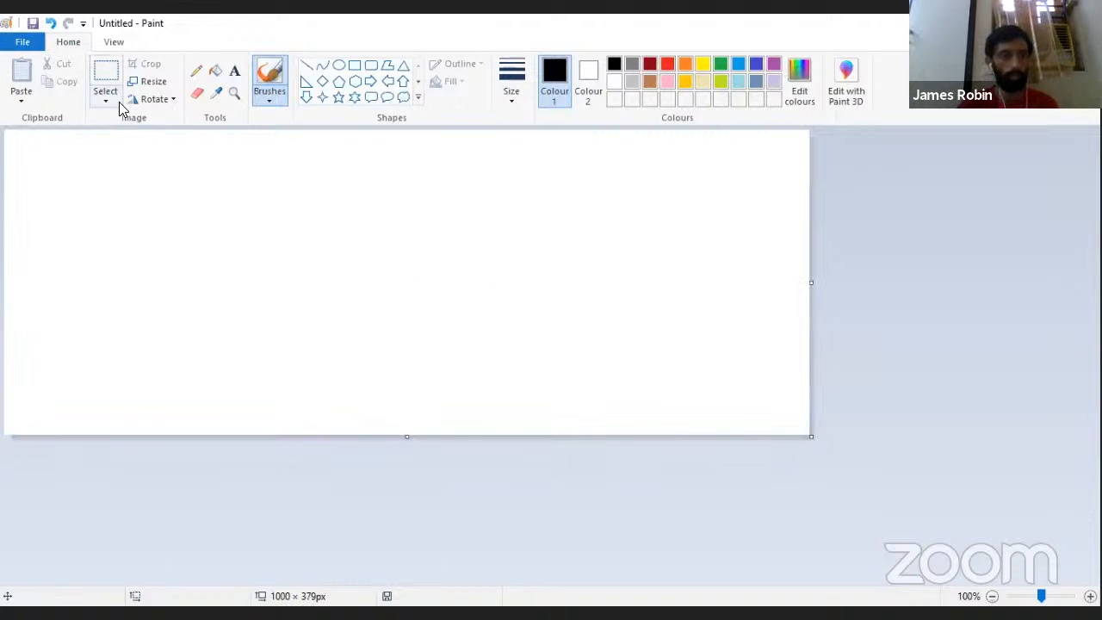
pyautogui.click(111, 42)
pyautogui.click(68, 42)
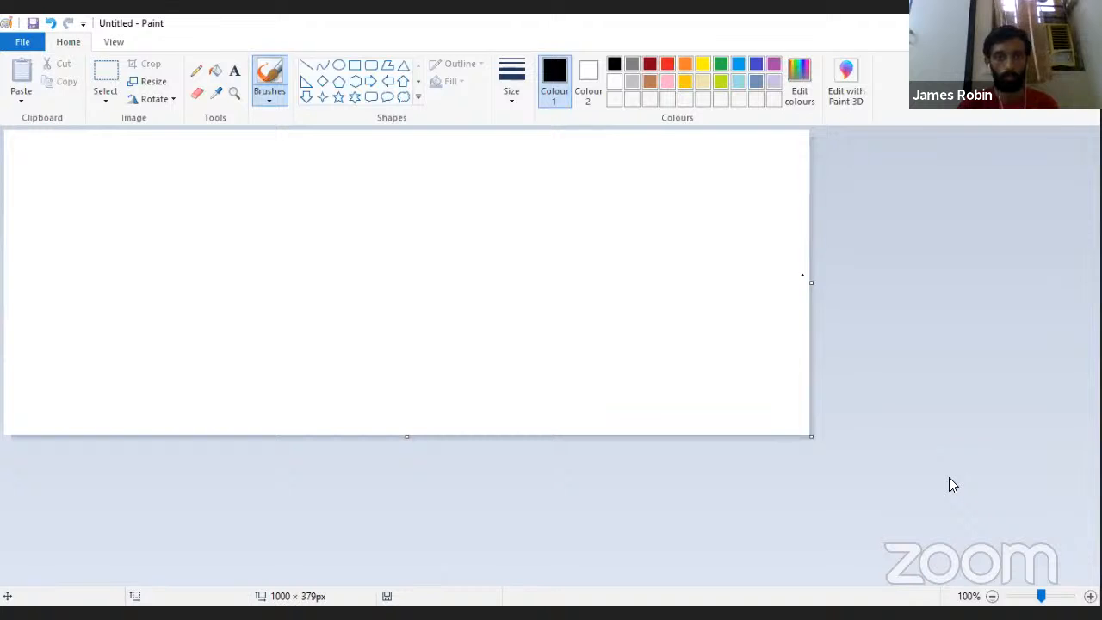
# Step: Resize the canvas in pixels to 1000 horizontal and 400 vertical without maintaining the aspect ratio
pyautogui.click(105, 95)
pyautogui.click(158, 84)
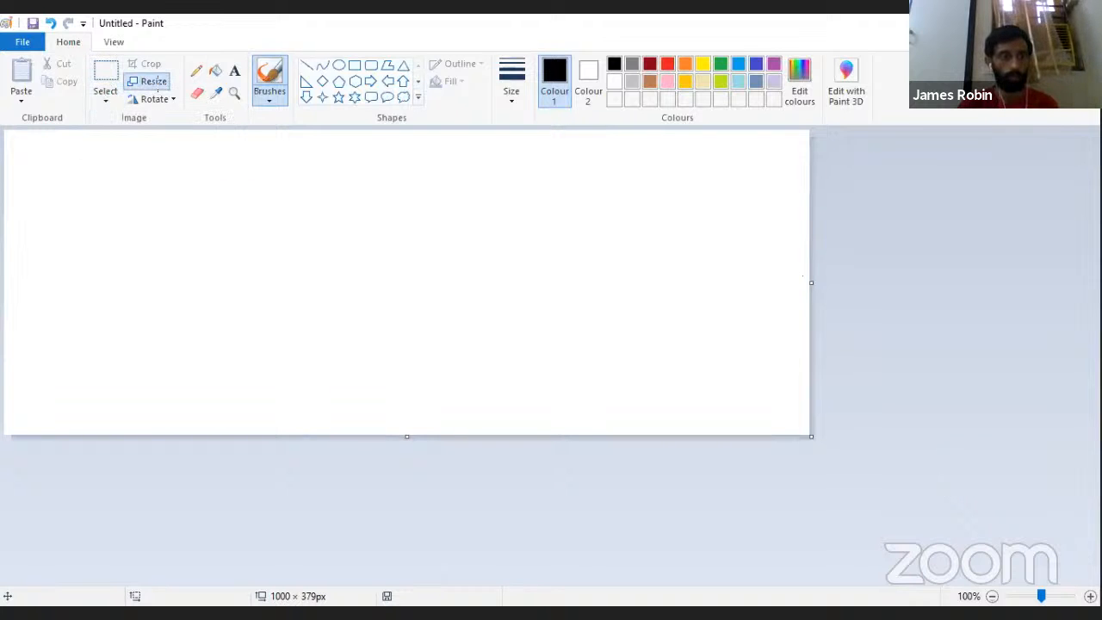
pyautogui.click(155, 81)
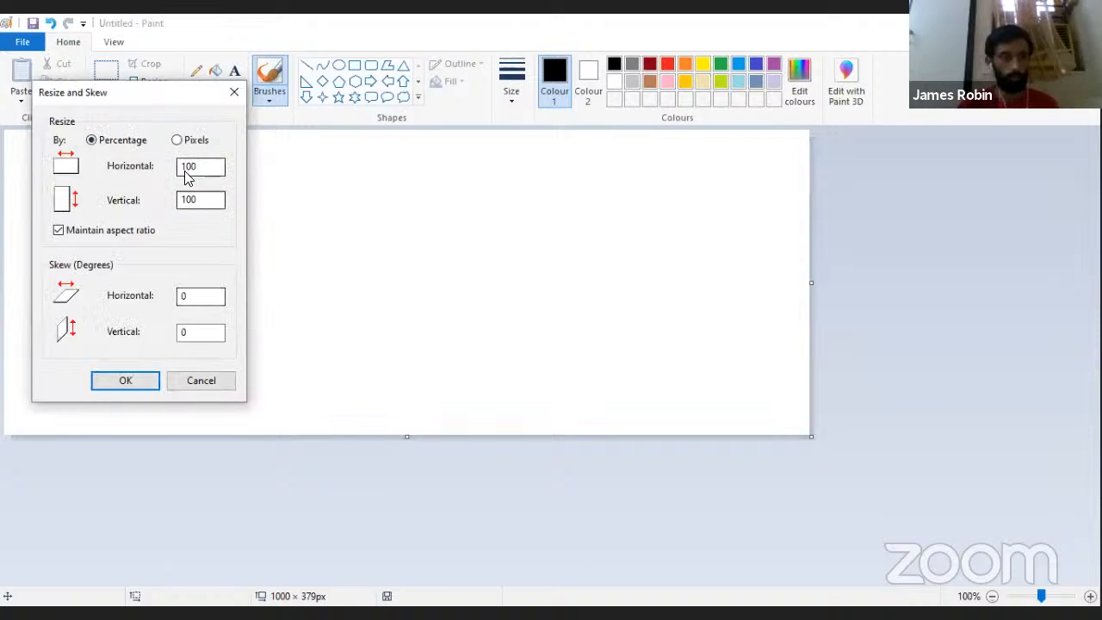
pyautogui.click(206, 165)
pyautogui.moveTo(207, 165); pyautogui.dragTo(180, 167)
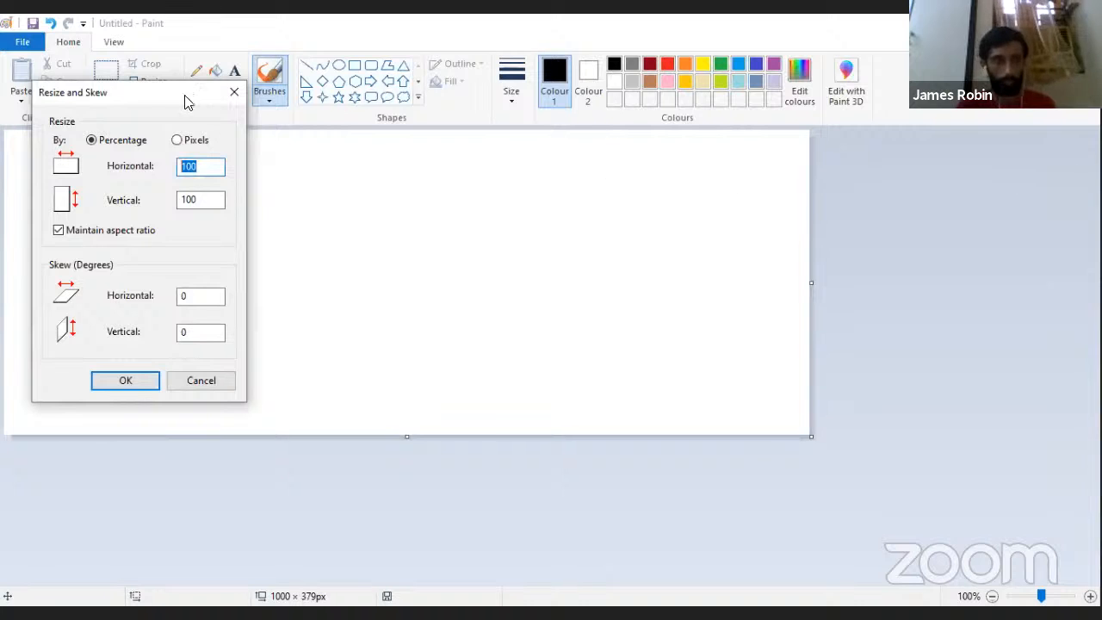
pyautogui.click(176, 140)
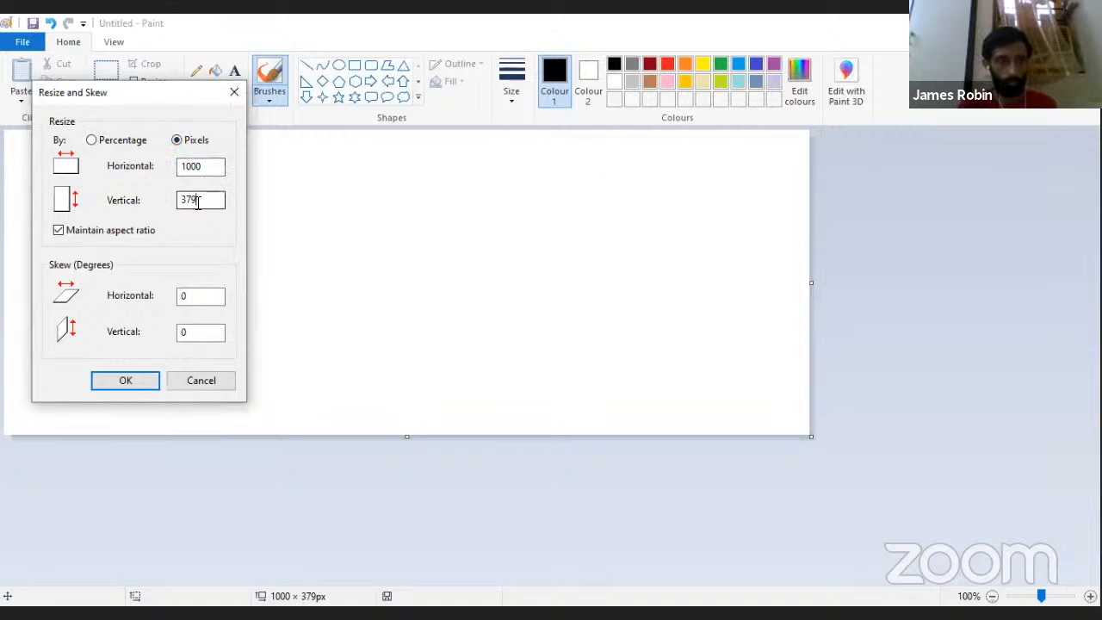
pyautogui.moveTo(197, 202); pyautogui.dragTo(160, 192)
pyautogui.press('BackSpace')
pyautogui.write('400')
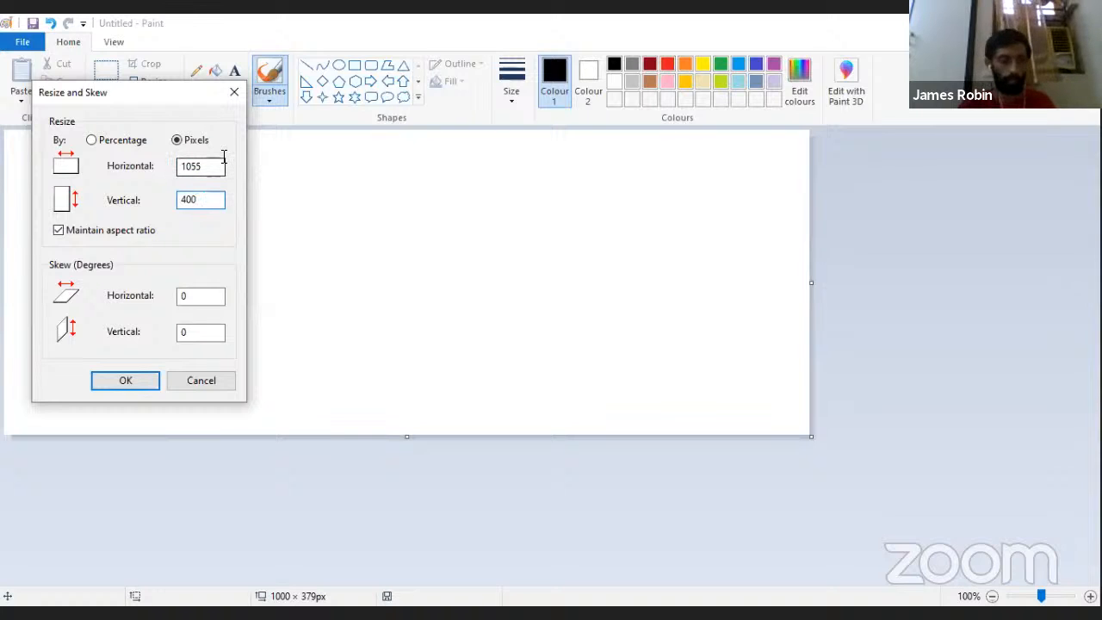
pyautogui.click(58, 234)
pyautogui.click(222, 169)
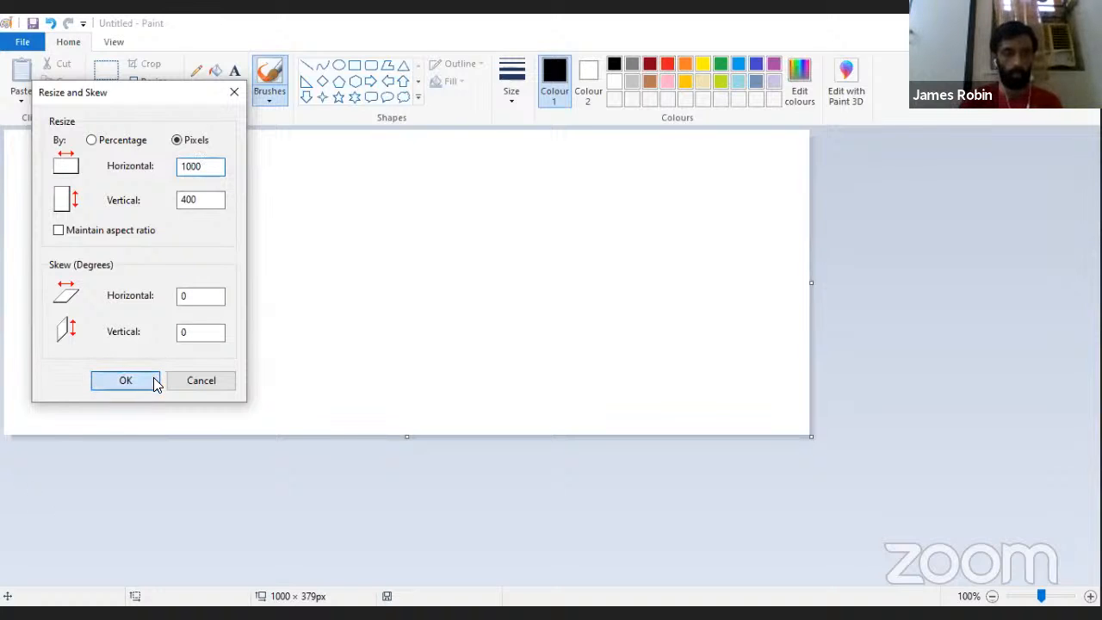
pyautogui.click(125, 381)
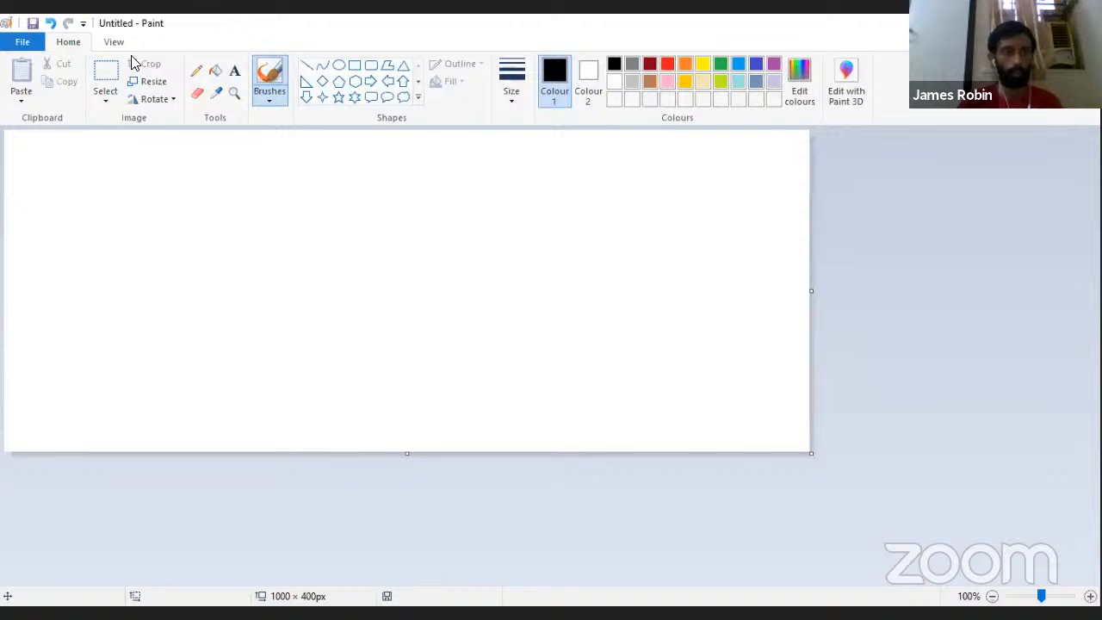
# Step: Draw a black-outlined rectangle about 502 × 195 px in the upper middle of the canvas
pyautogui.click(105, 74)
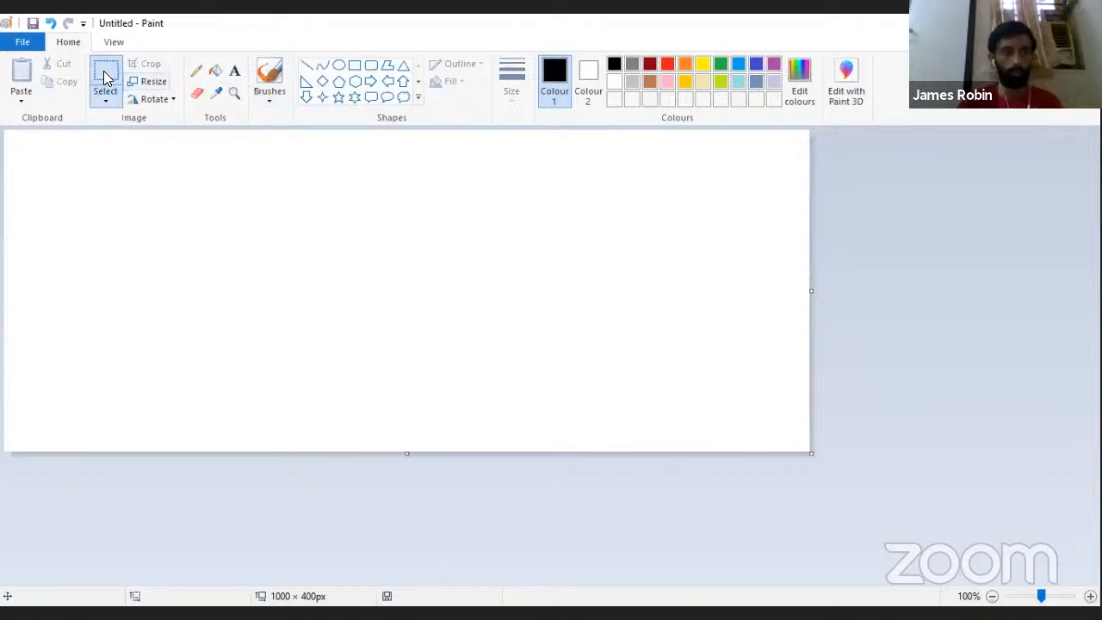
pyautogui.click(216, 72)
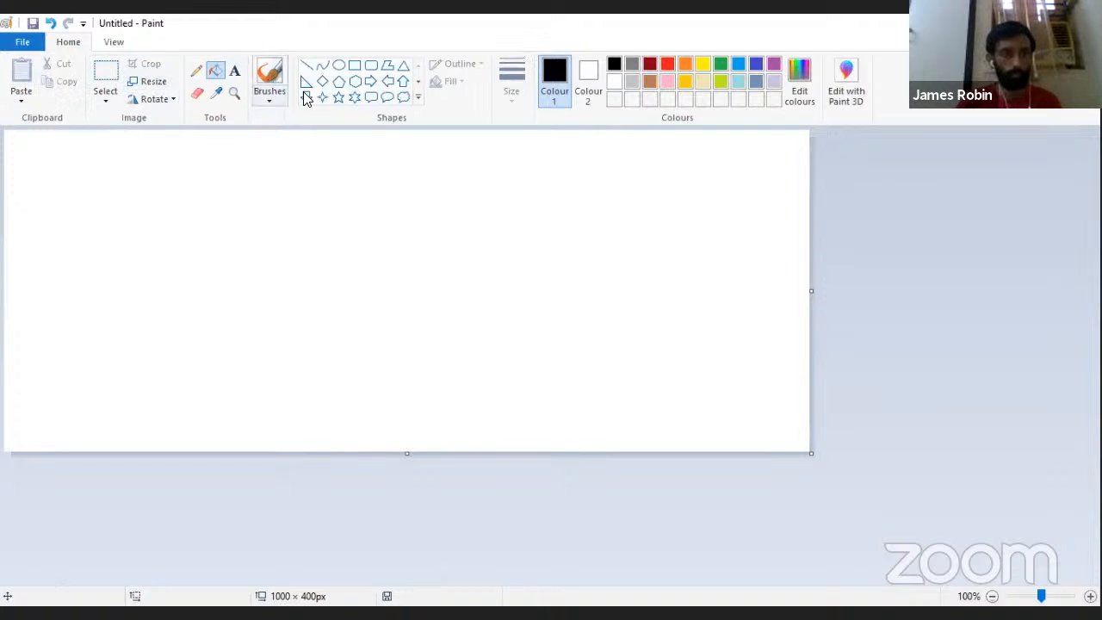
pyautogui.click(354, 65)
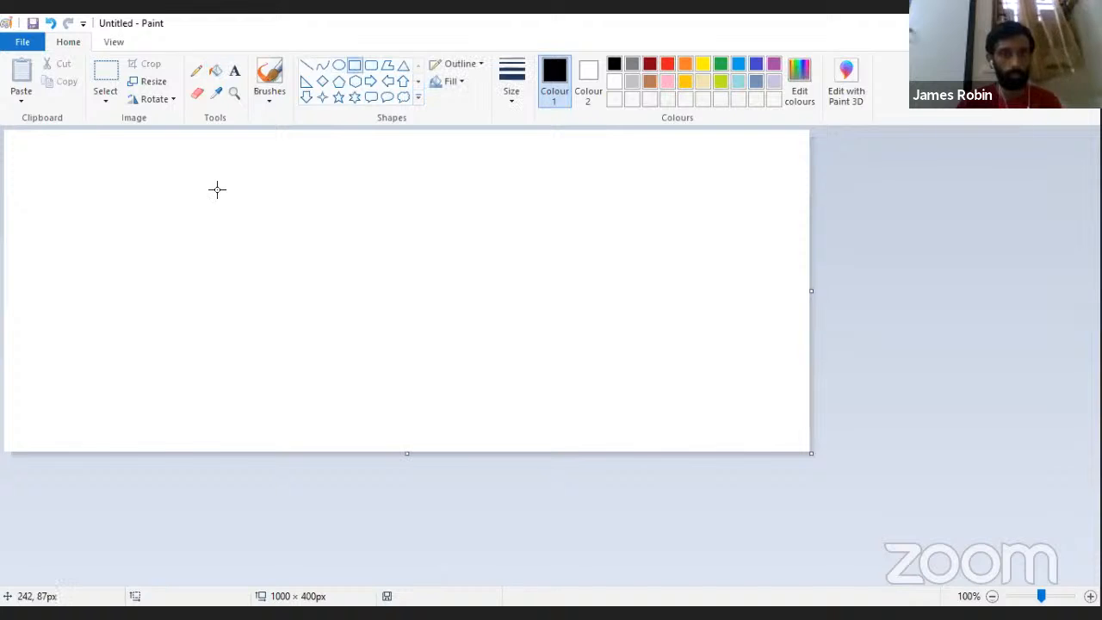
pyautogui.moveTo(195, 164); pyautogui.dragTo(600, 320)
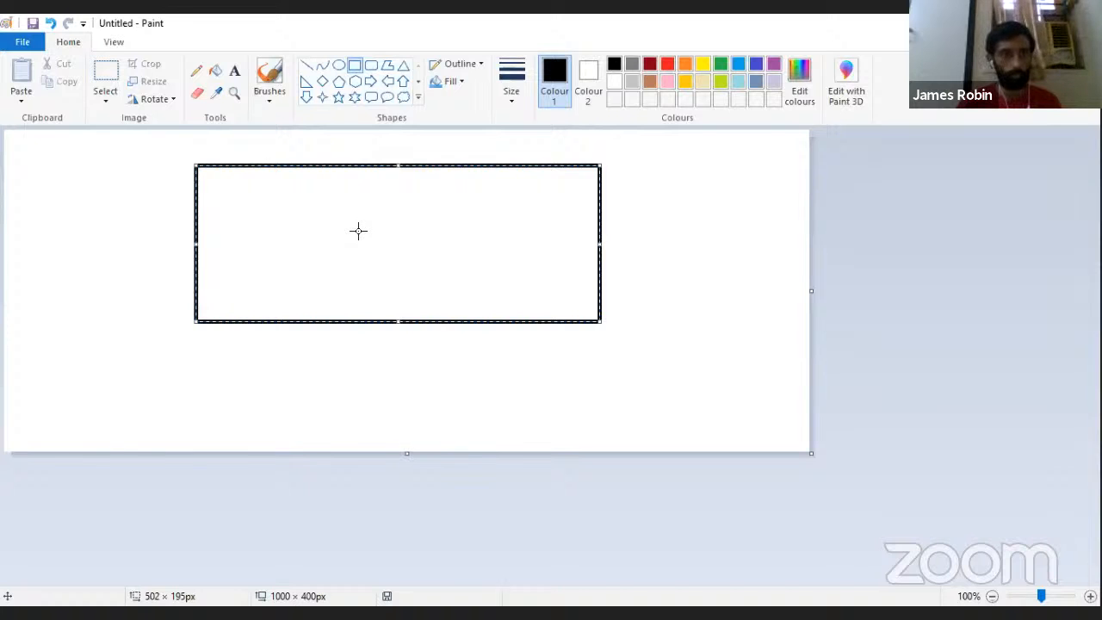
# Step: Draw a straight brown line about 998 px long across the full width of the canvas, below the rectangle
pyautogui.click(307, 65)
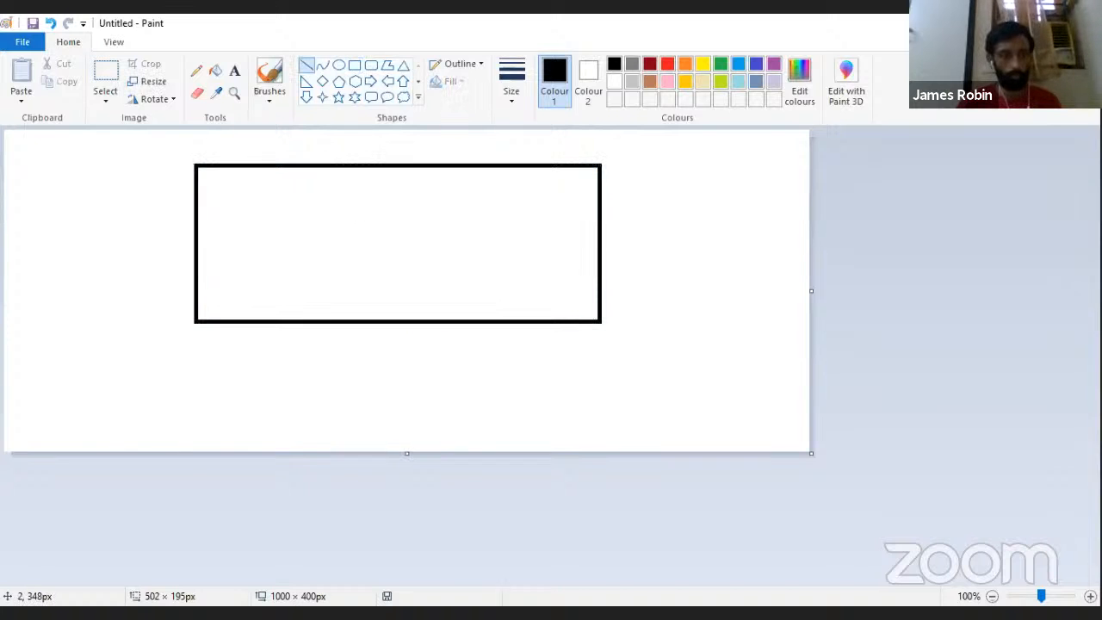
pyautogui.moveTo(5, 409)
pyautogui.mouseDown()
pyautogui.moveTo(760, 417)
pyautogui.moveTo(826, 408)
pyautogui.moveTo(807, 410)
pyautogui.mouseUp()
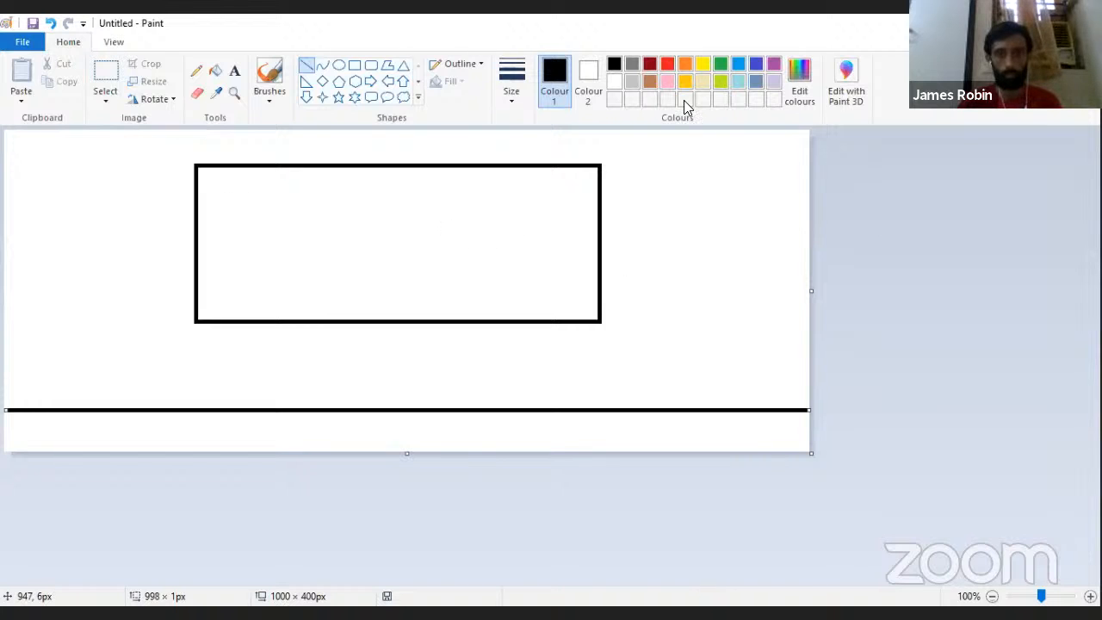
pyautogui.click(649, 81)
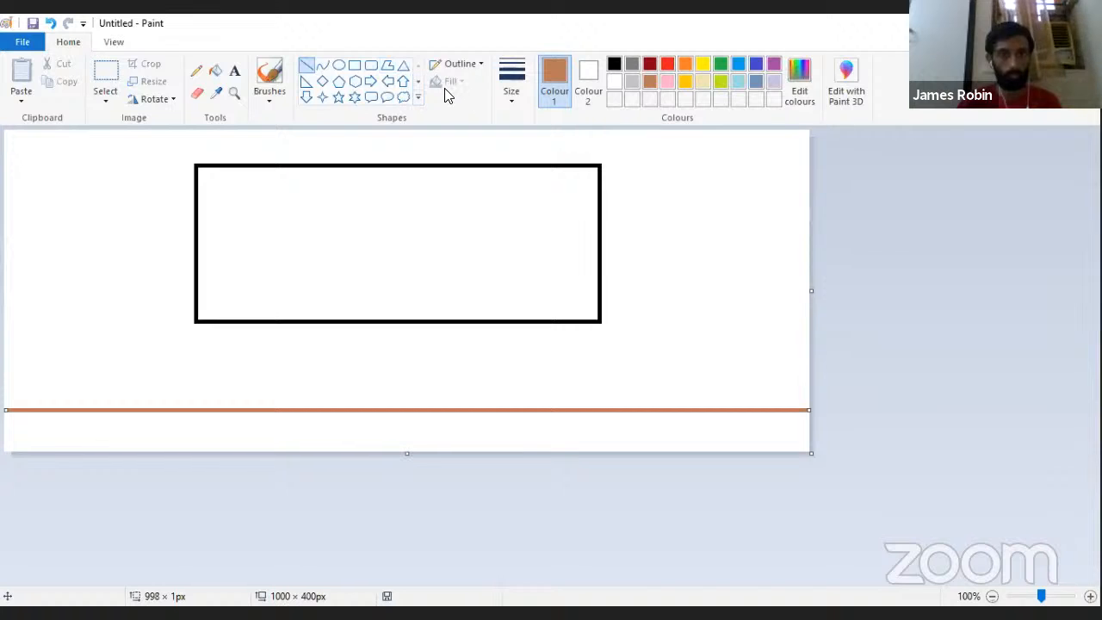
# Step: Fill the strip below the line with brown and the wall area around the white rectangle with lime
pyautogui.click(216, 70)
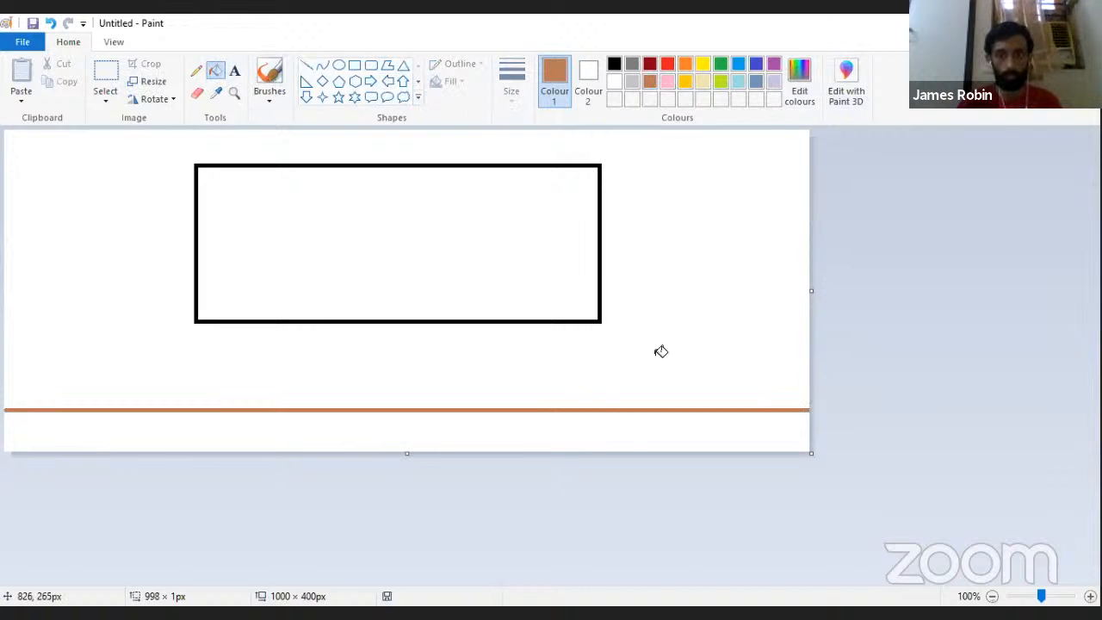
pyautogui.click(593, 433)
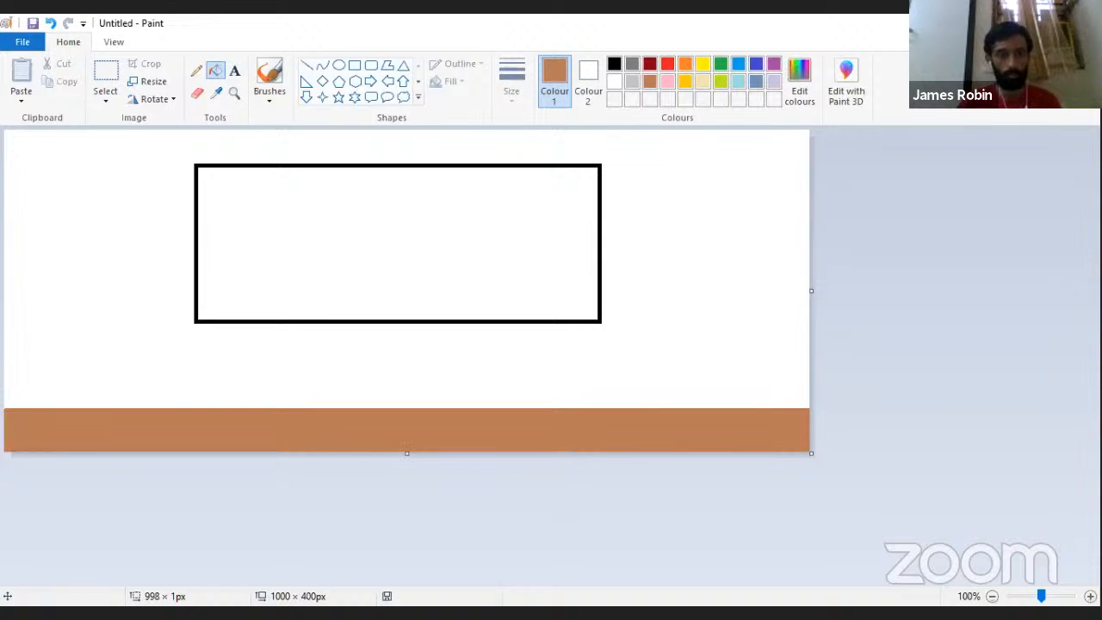
pyautogui.click(723, 83)
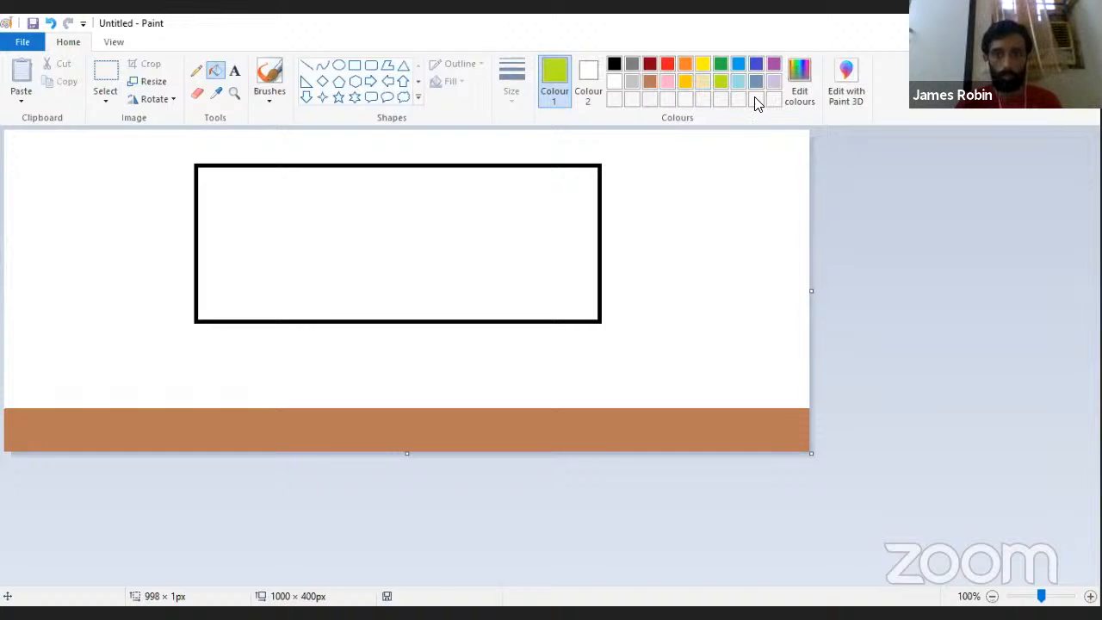
pyautogui.click(729, 247)
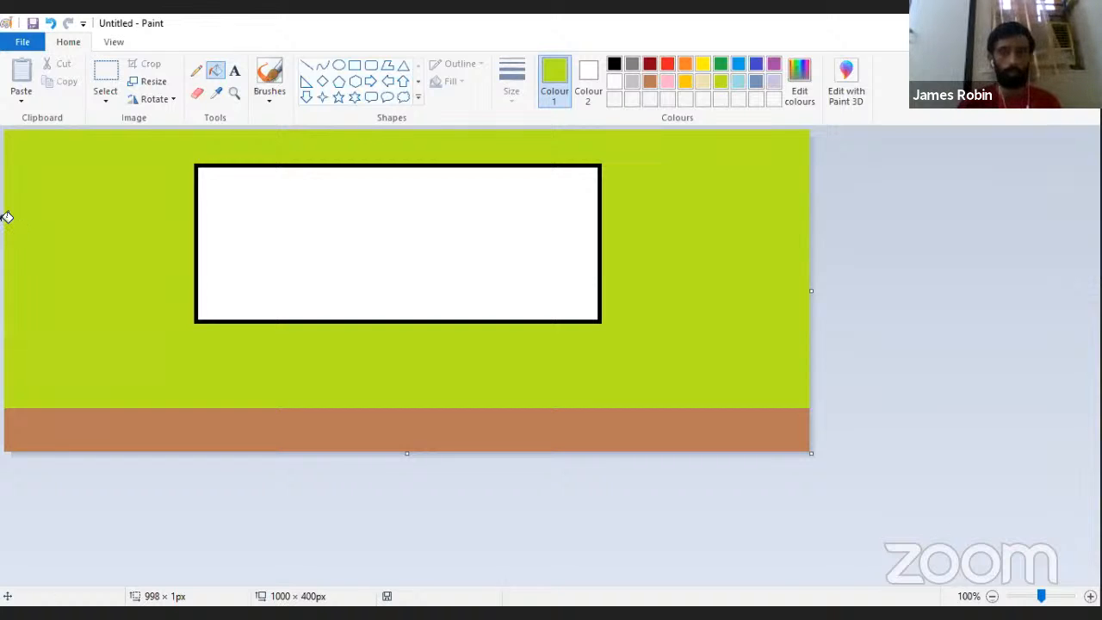
# Step: Draw a black table standing on the floor, with a top about 244 px wide and two legs, and fill between the legs with black
pyautogui.click(310, 66)
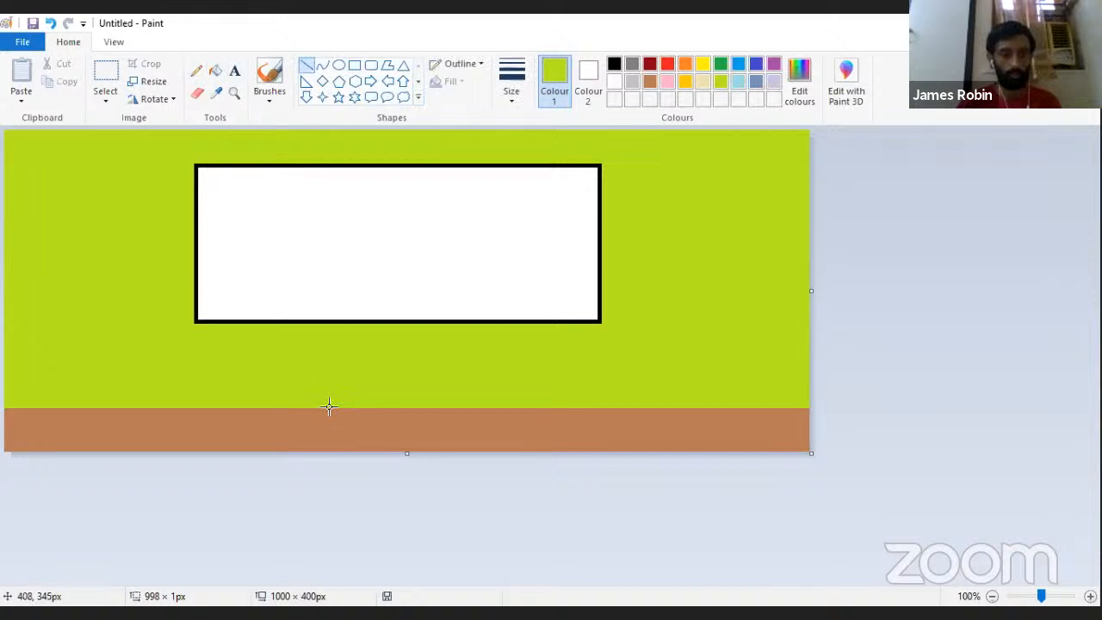
pyautogui.moveTo(330, 406); pyautogui.dragTo(331, 378)
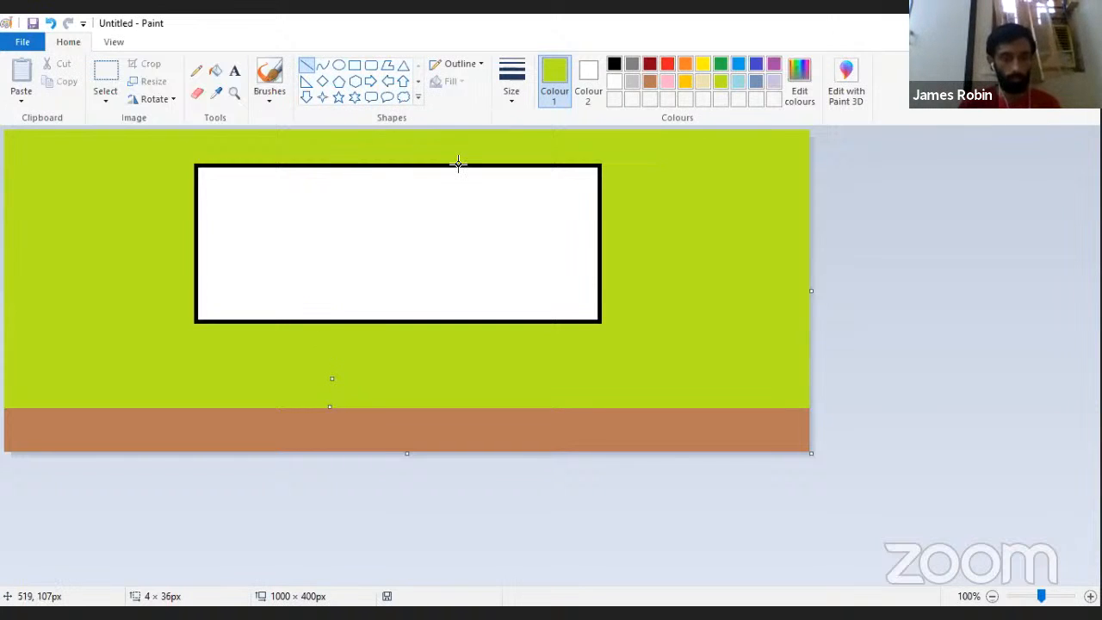
pyautogui.click(614, 67)
pyautogui.moveTo(332, 378); pyautogui.dragTo(329, 376)
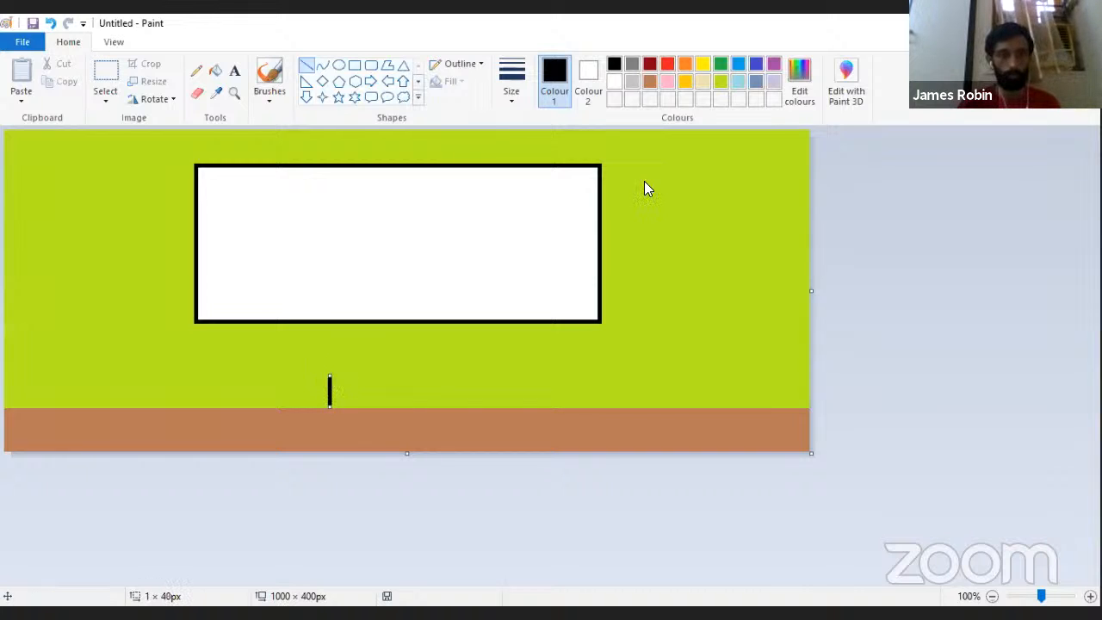
pyautogui.moveTo(303, 372); pyautogui.dragTo(499, 371)
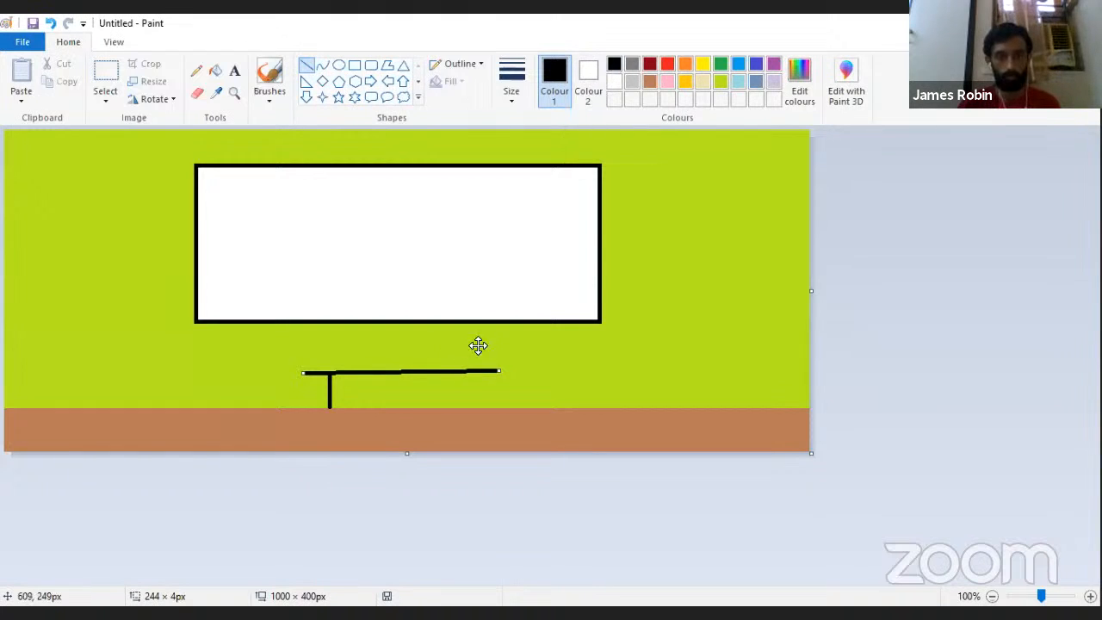
pyautogui.moveTo(466, 409); pyautogui.dragTo(467, 370)
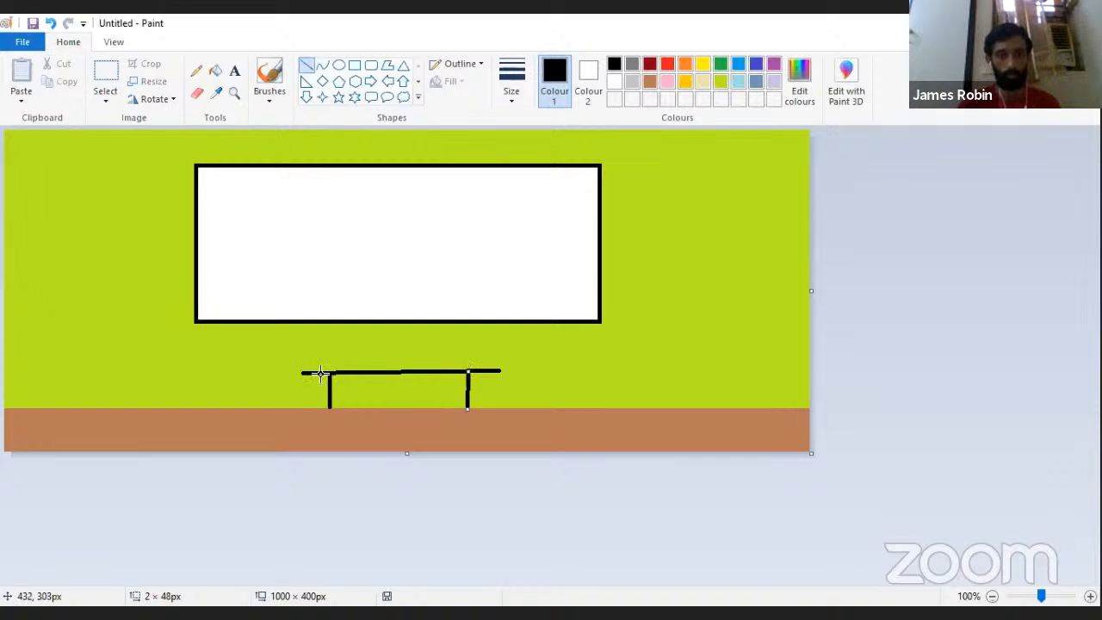
pyautogui.click(215, 70)
pyautogui.click(430, 398)
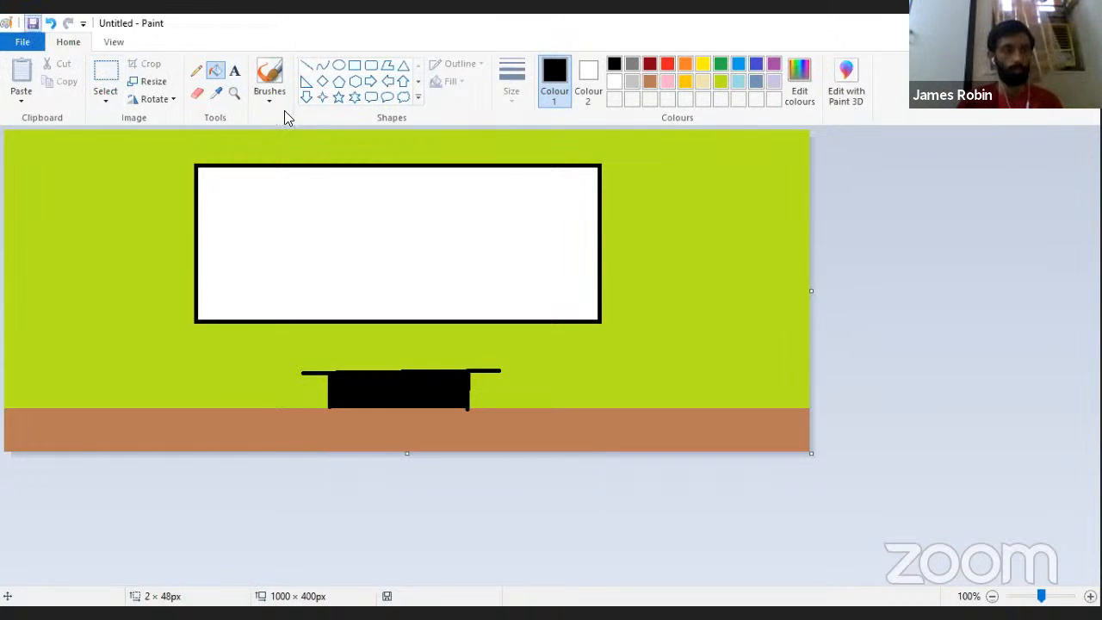
# Step: Save the drawing to the Desktop as a PNG file named "Classroom background"
pyautogui.hotkey('ctrl', 's')
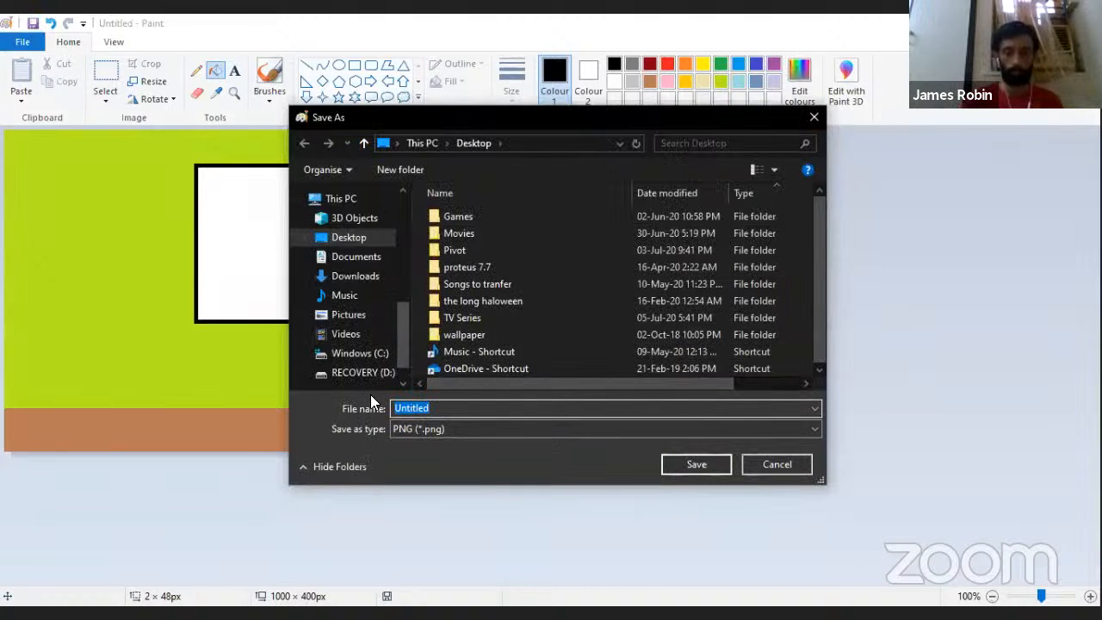
pyautogui.press('BackSpace')
pyautogui.write('Classroo')
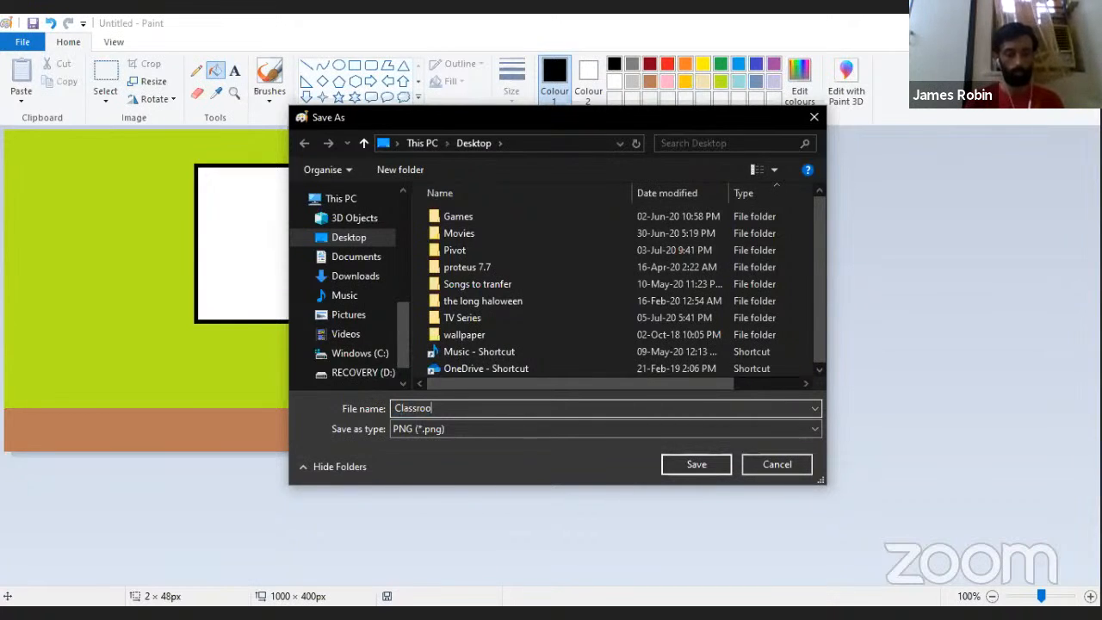
pyautogui.write('m background')
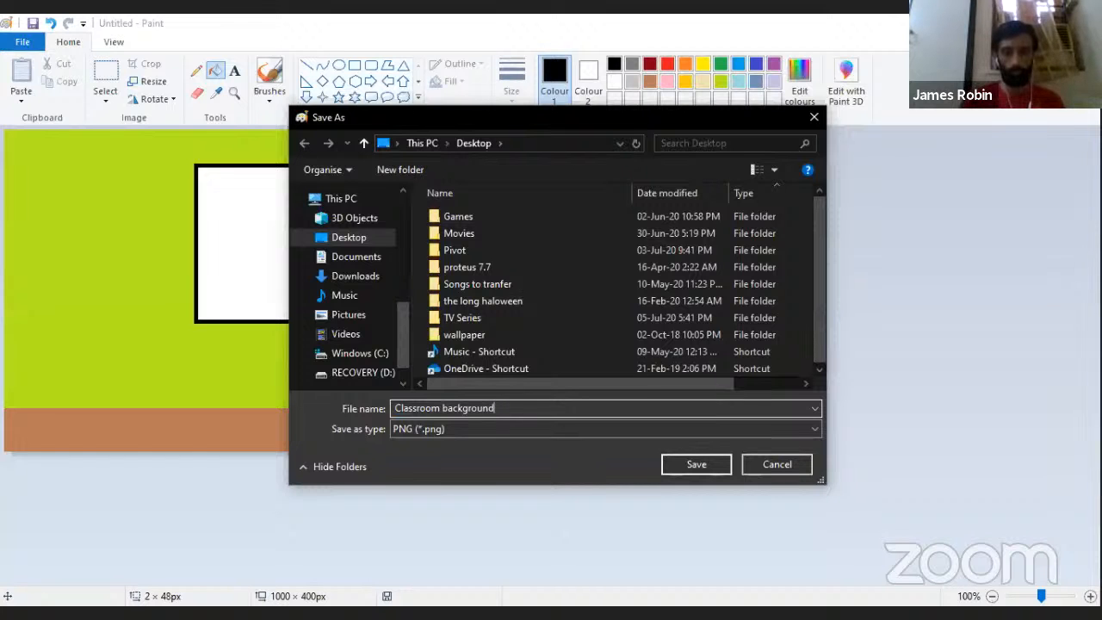
pyautogui.press('Return')
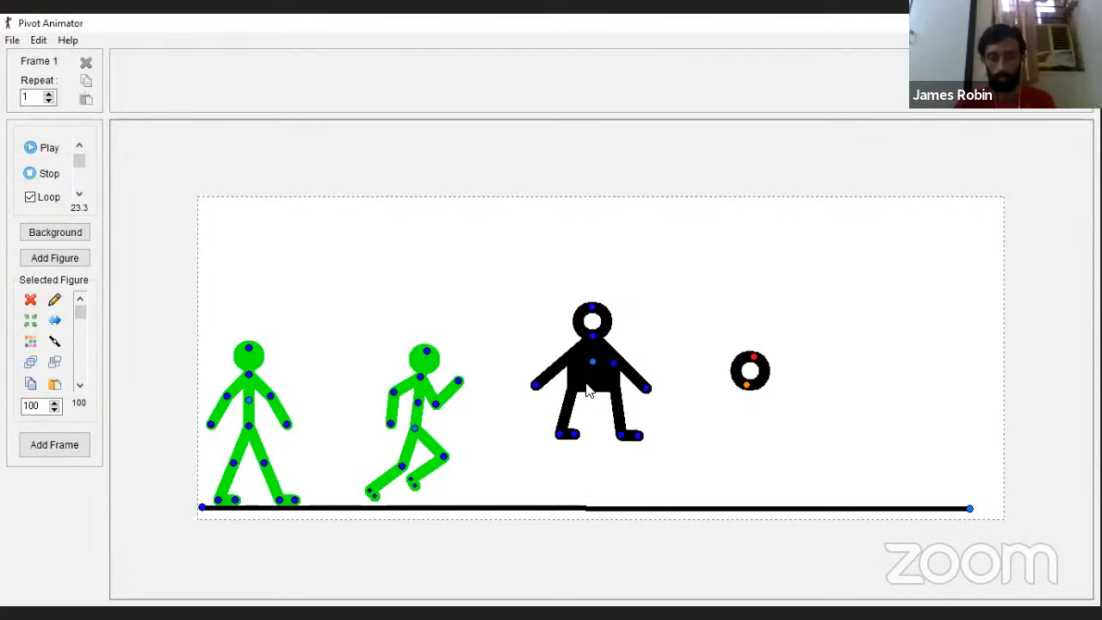
# Step: In Pivot Animator, delete the black "small man" figure and the separate head circle, removing both from the figure types
pyautogui.click(601, 381)
pyautogui.press('Delete')
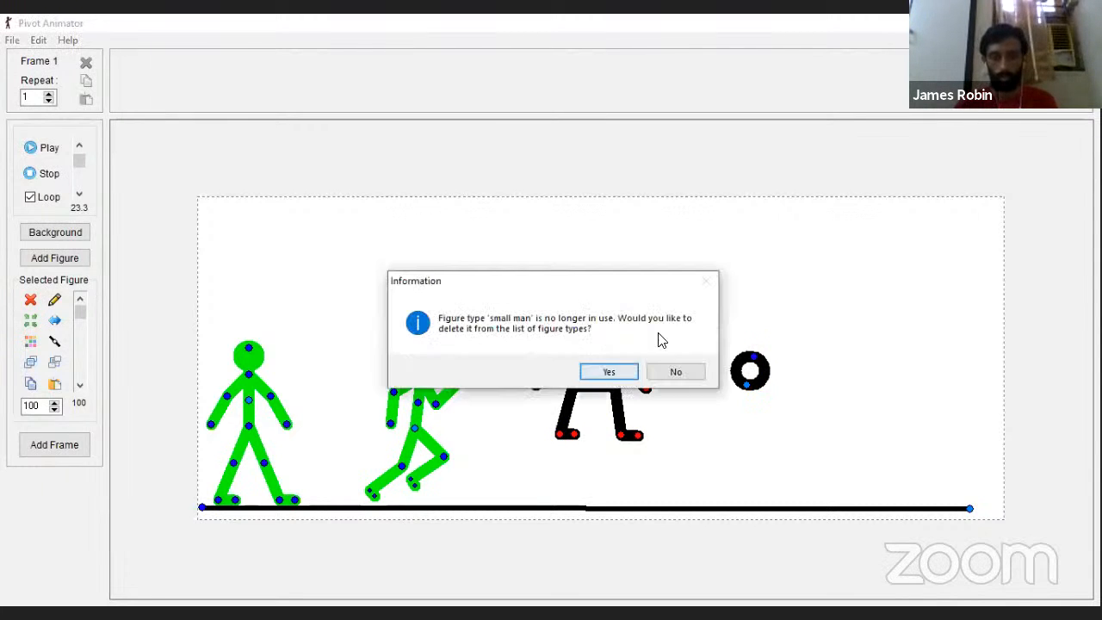
pyautogui.click(594, 366)
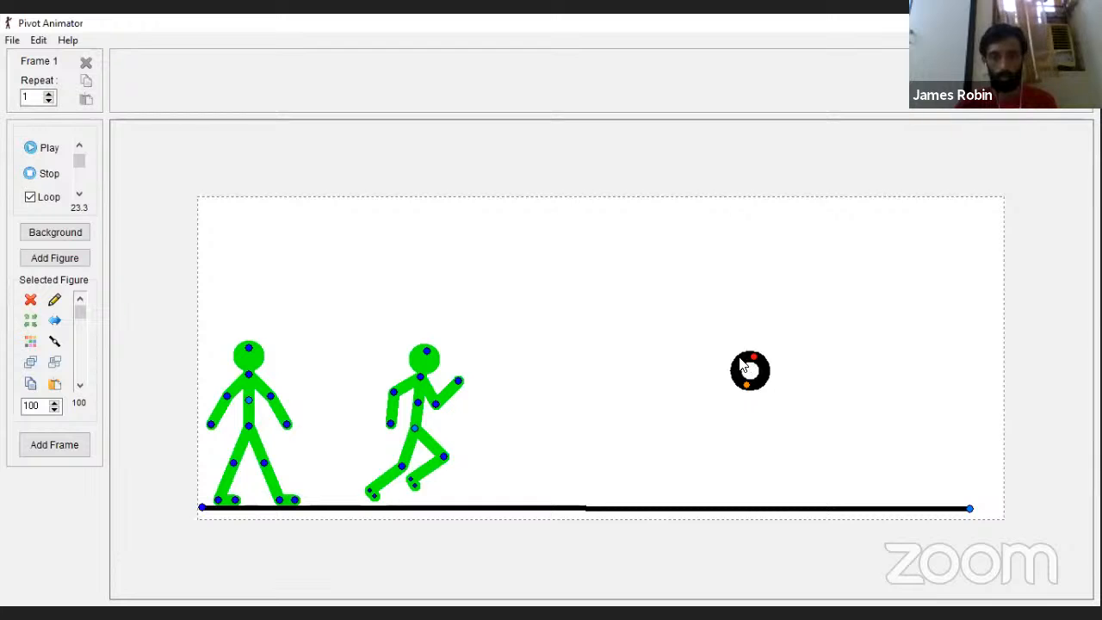
pyautogui.press('Delete')
pyautogui.click(589, 373)
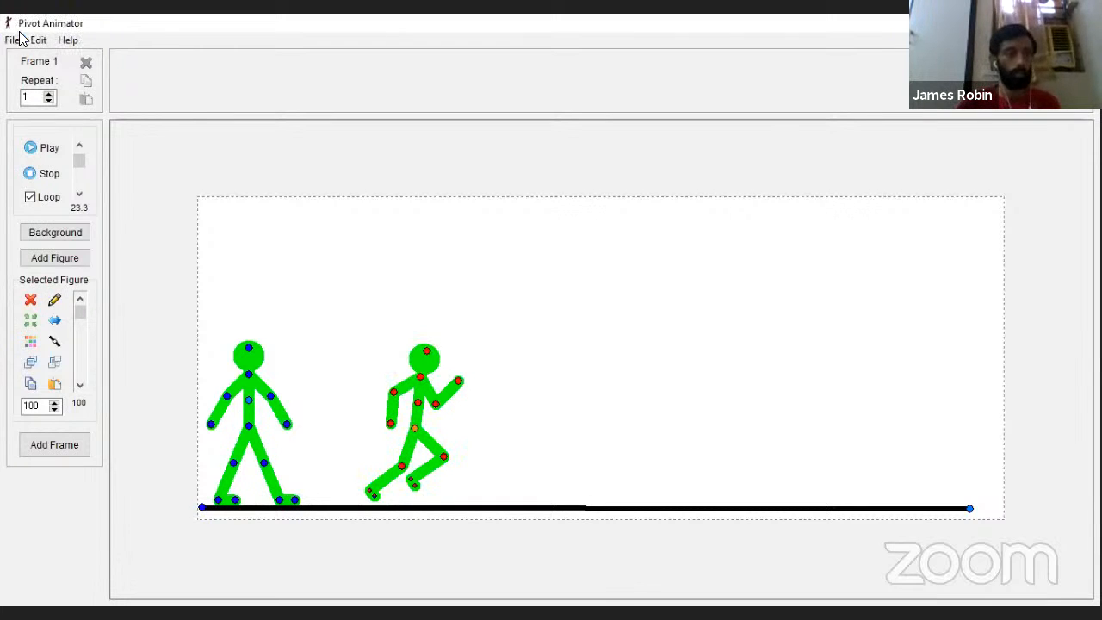
# Step: Load the "Classroom background" image from the Desktop as the animation background
pyautogui.click(15, 40)
pyautogui.click(51, 142)
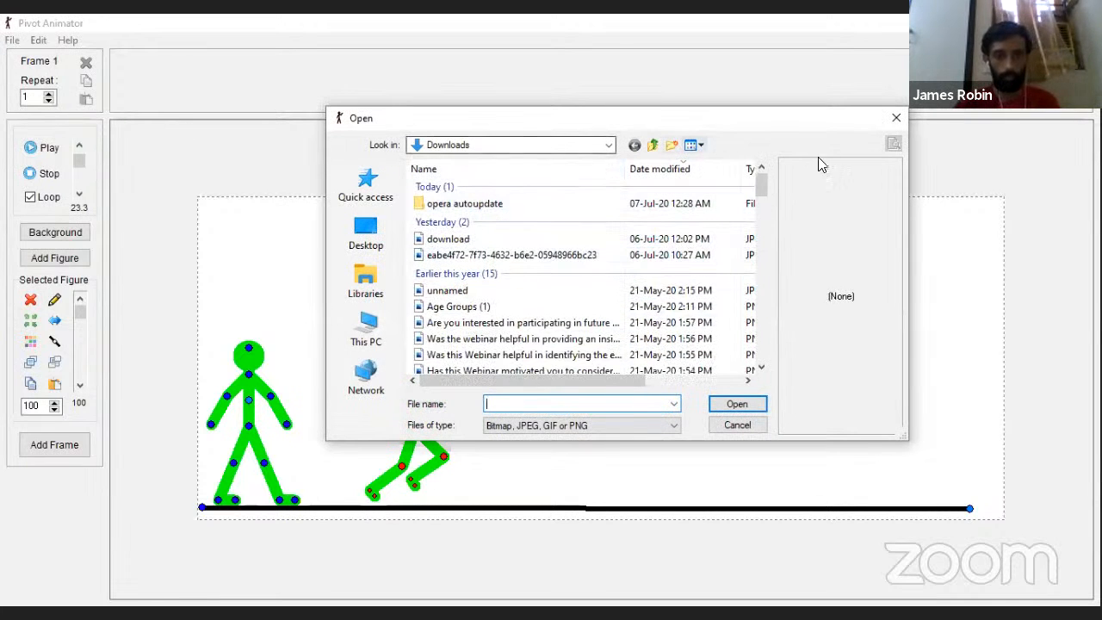
pyautogui.click(380, 243)
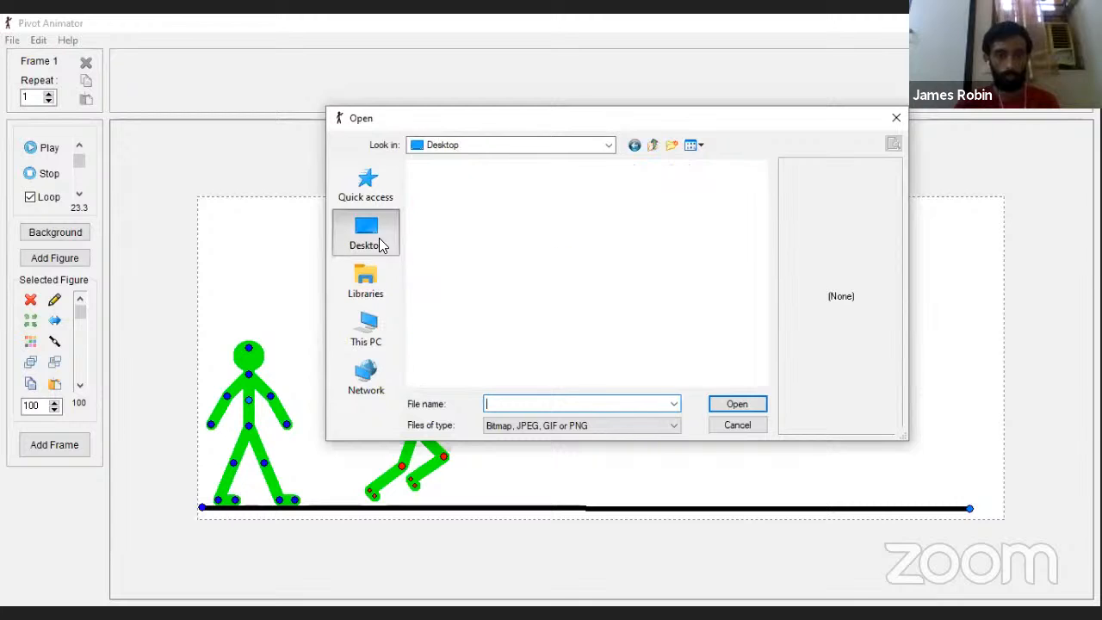
pyautogui.scroll(-5, 582, 233)
pyautogui.scroll(-2, 551, 331)
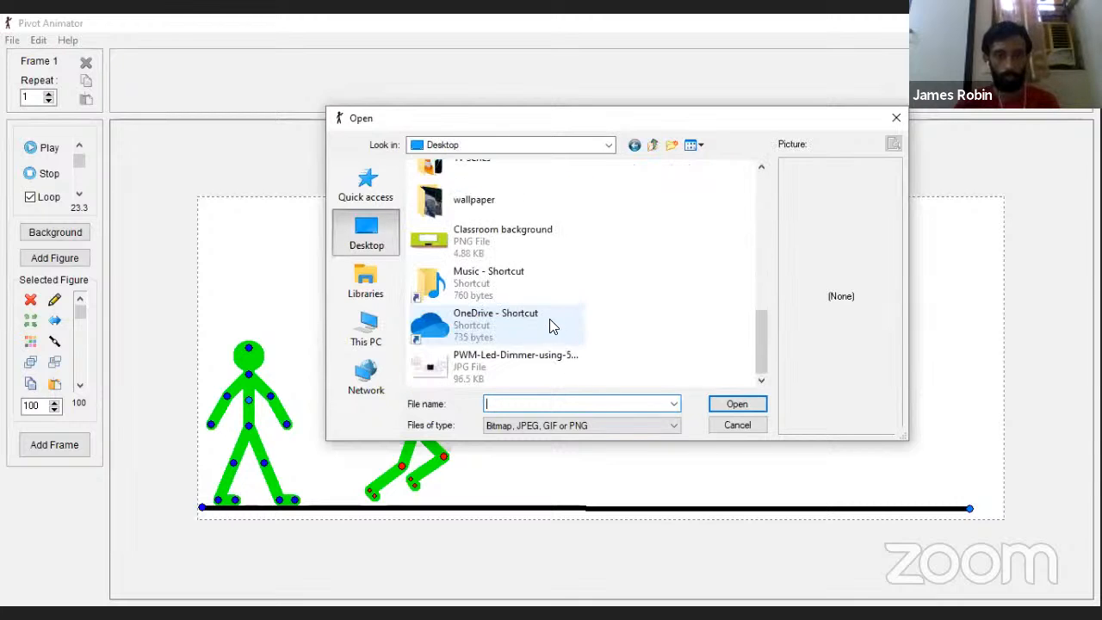
pyautogui.scroll(1, 549, 326)
pyautogui.click(521, 307)
pyautogui.click(746, 405)
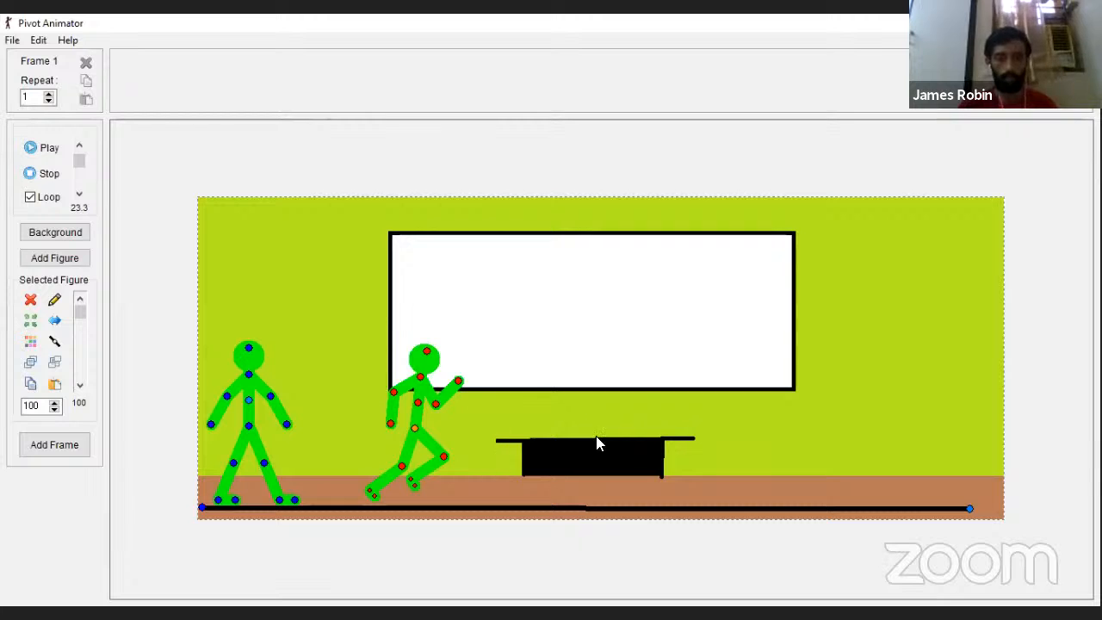
# Step: Set the animation dimensions to a width of 1500 and a height of 750
pyautogui.click(39, 40)
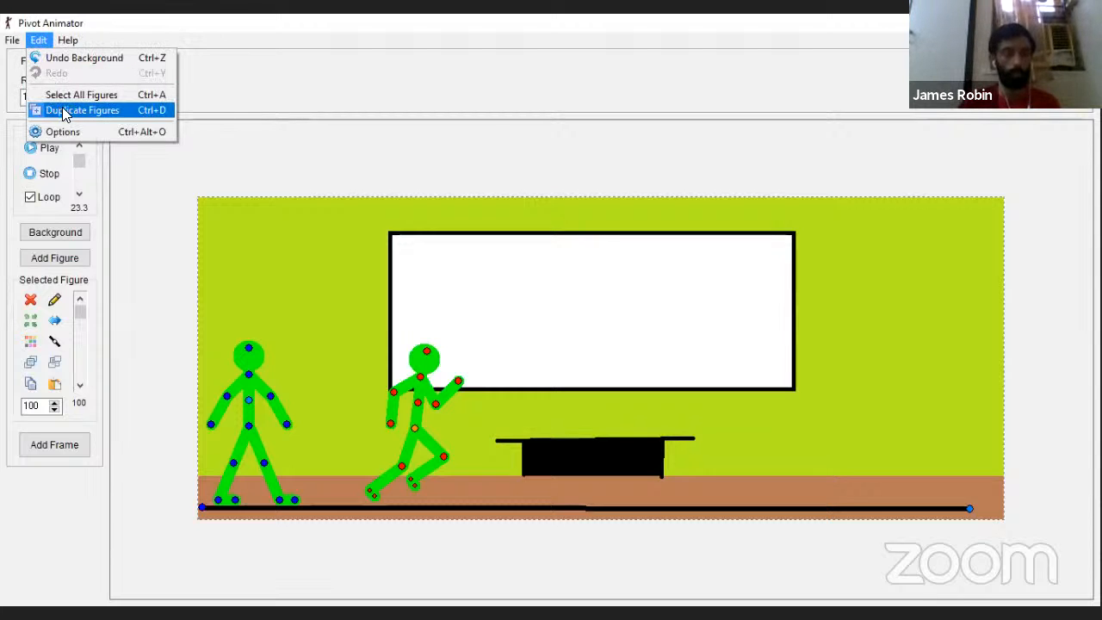
pyautogui.click(102, 133)
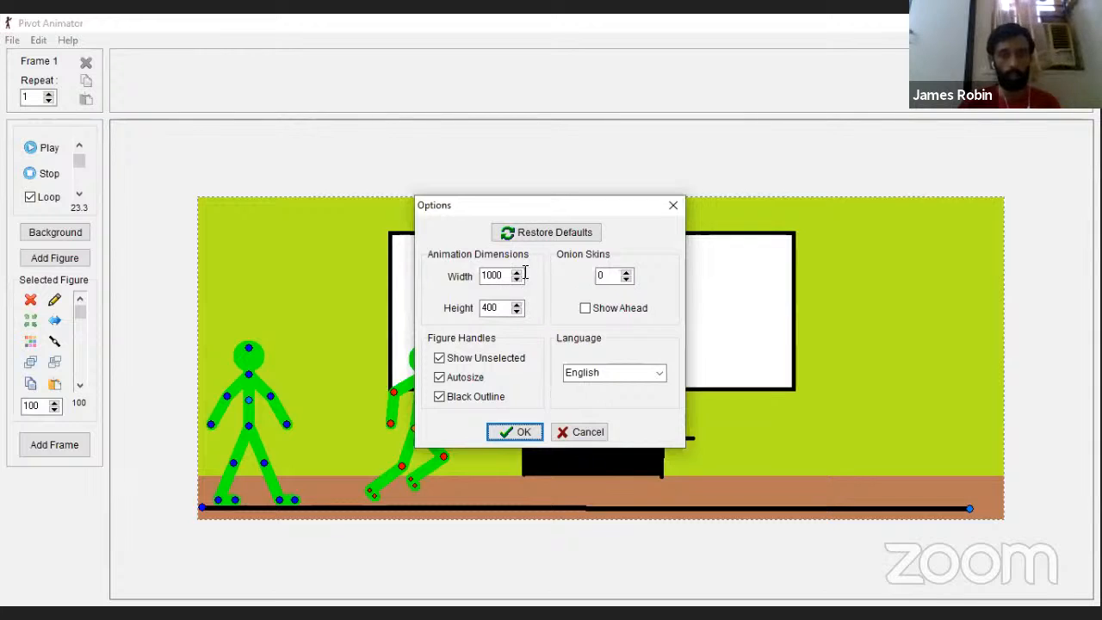
pyautogui.click(517, 272)
pyautogui.click(518, 272)
pyautogui.moveTo(509, 275); pyautogui.dragTo(487, 277)
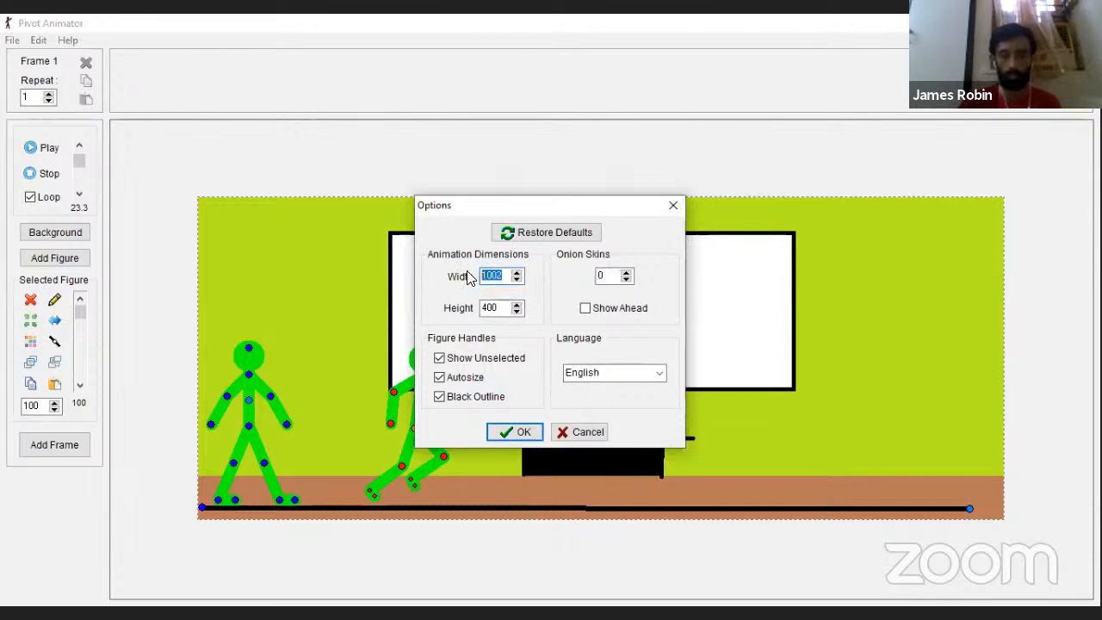
pyautogui.write('150')
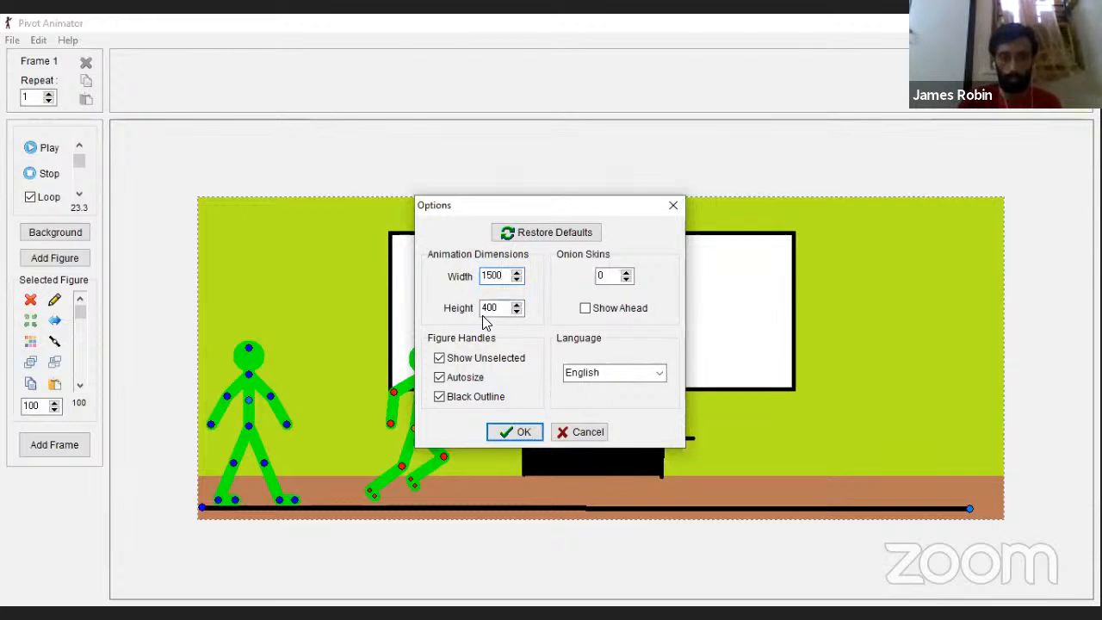
pyautogui.moveTo(501, 309); pyautogui.dragTo(434, 317)
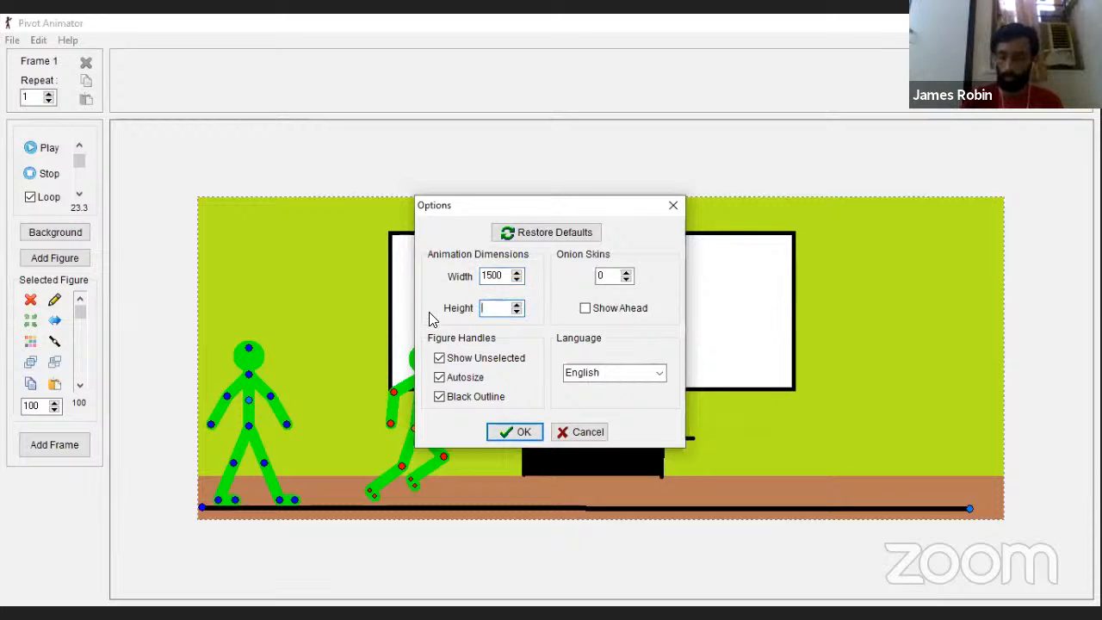
pyautogui.write('750')
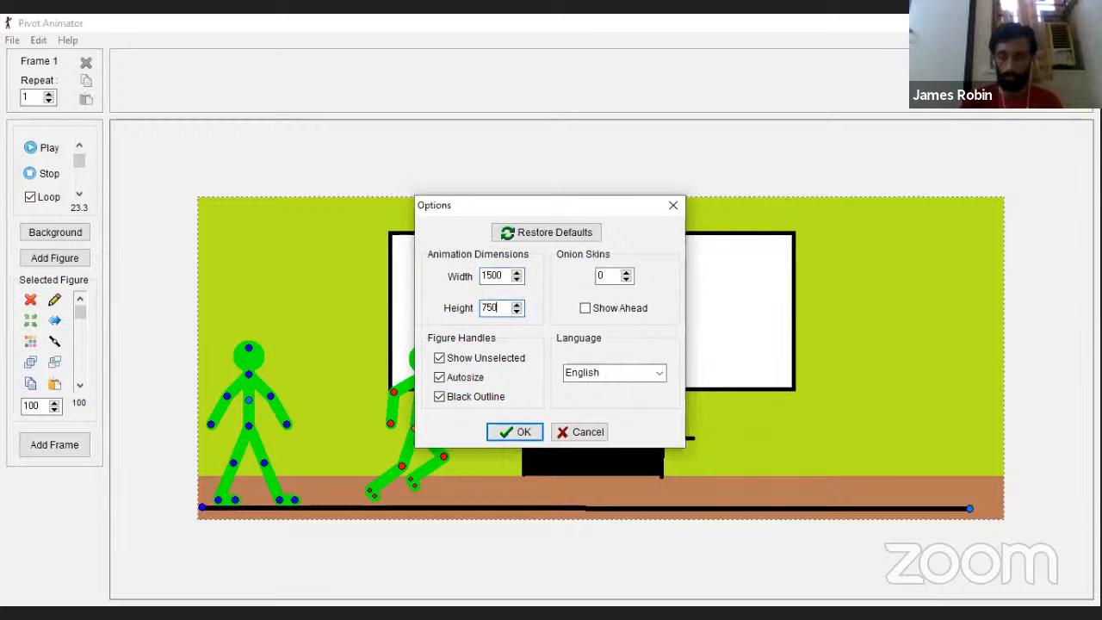
pyautogui.click(521, 431)
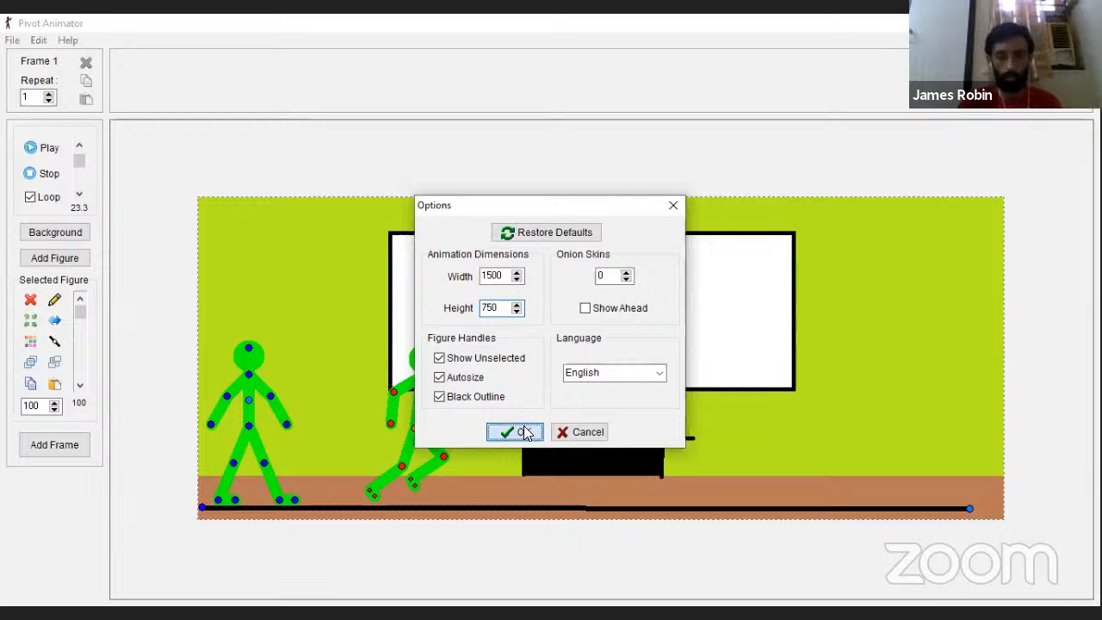
pyautogui.click(883, 433)
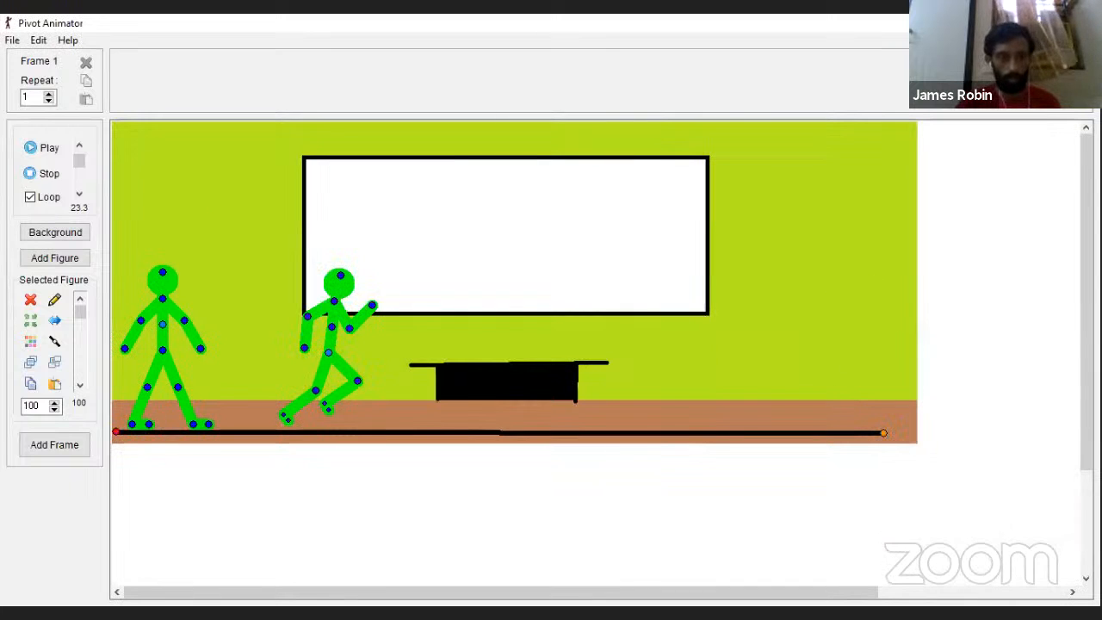
pyautogui.moveTo(1086, 318); pyautogui.dragTo(1087, 321)
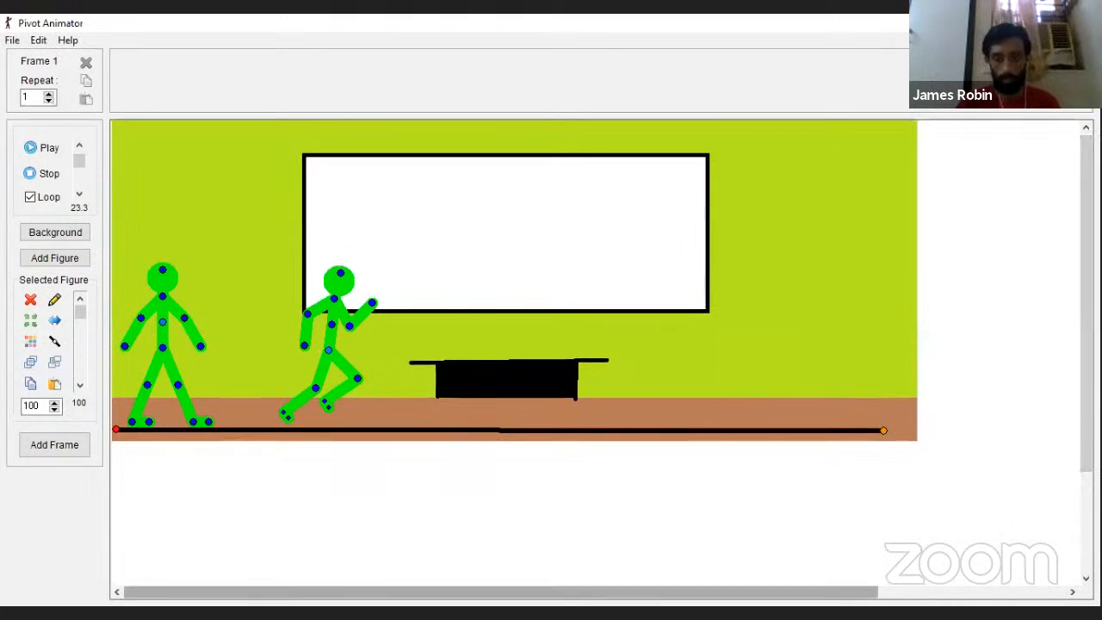
pyautogui.moveTo(581, 592); pyautogui.dragTo(769, 593)
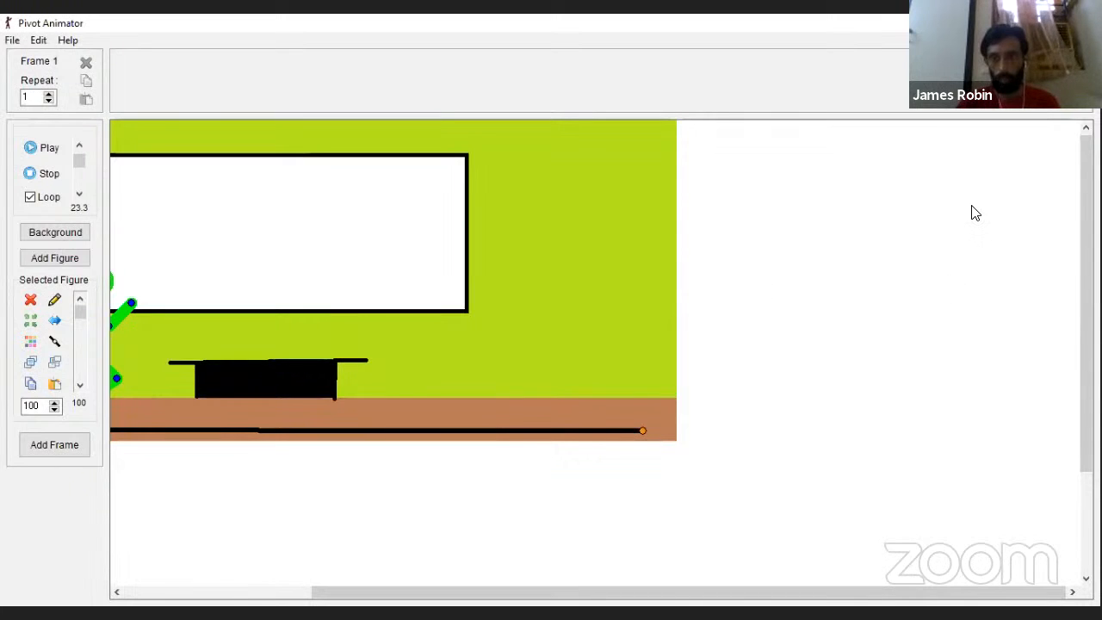
pyautogui.moveTo(691, 593); pyautogui.dragTo(301, 560)
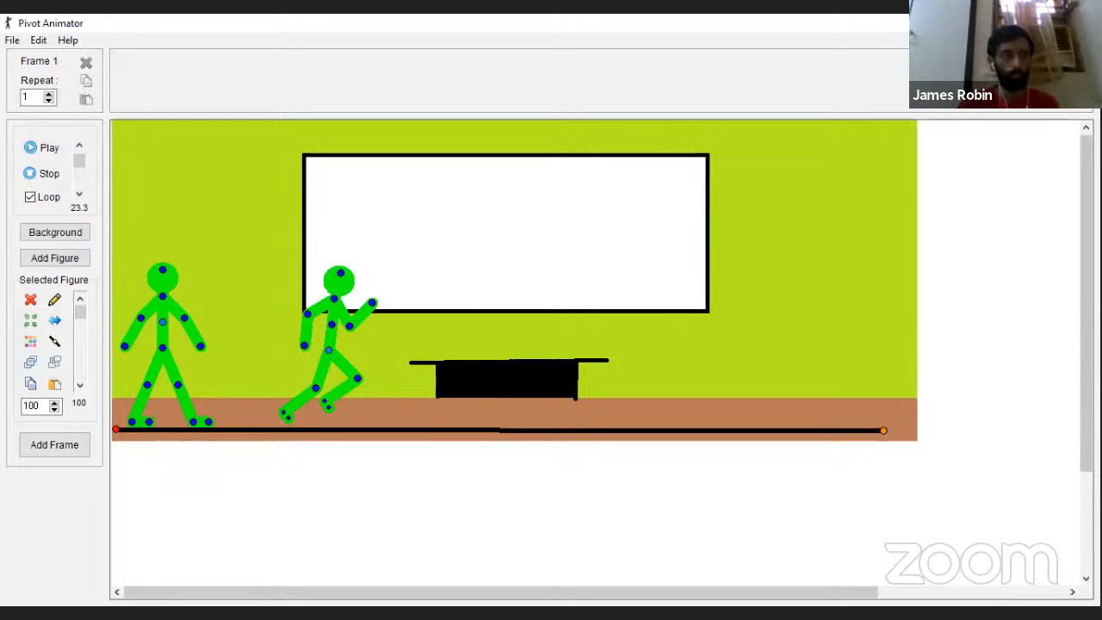
# Step: Set the animation dimensions to a width of 1000 and a height of 400
pyautogui.click(38, 40)
pyautogui.click(108, 129)
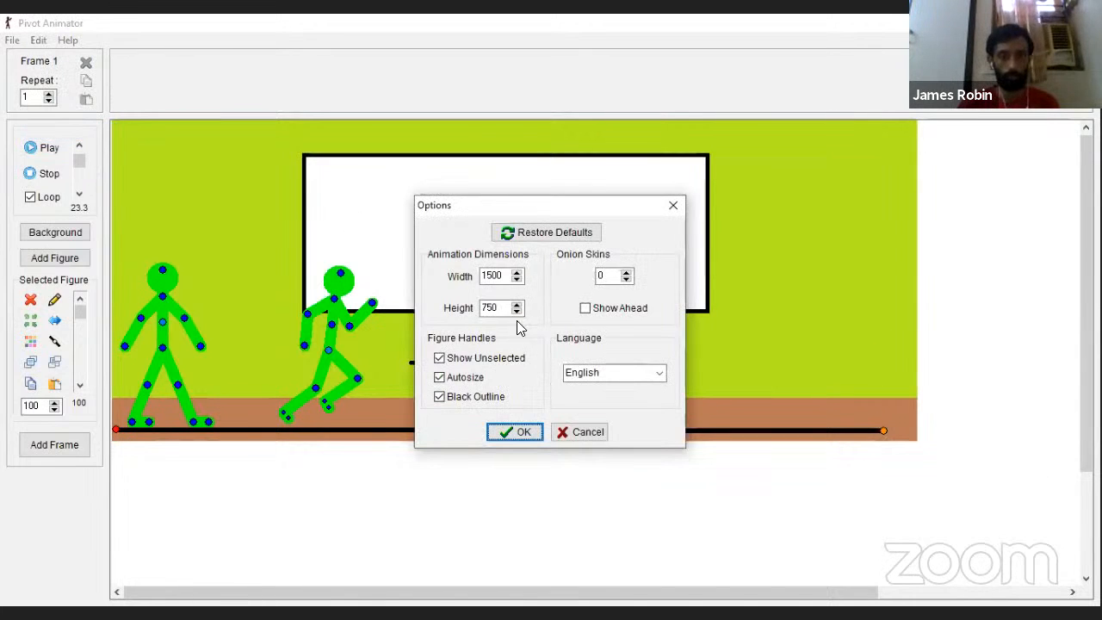
pyautogui.moveTo(504, 308); pyautogui.dragTo(464, 308)
pyautogui.press('BackSpace')
pyautogui.write('40')
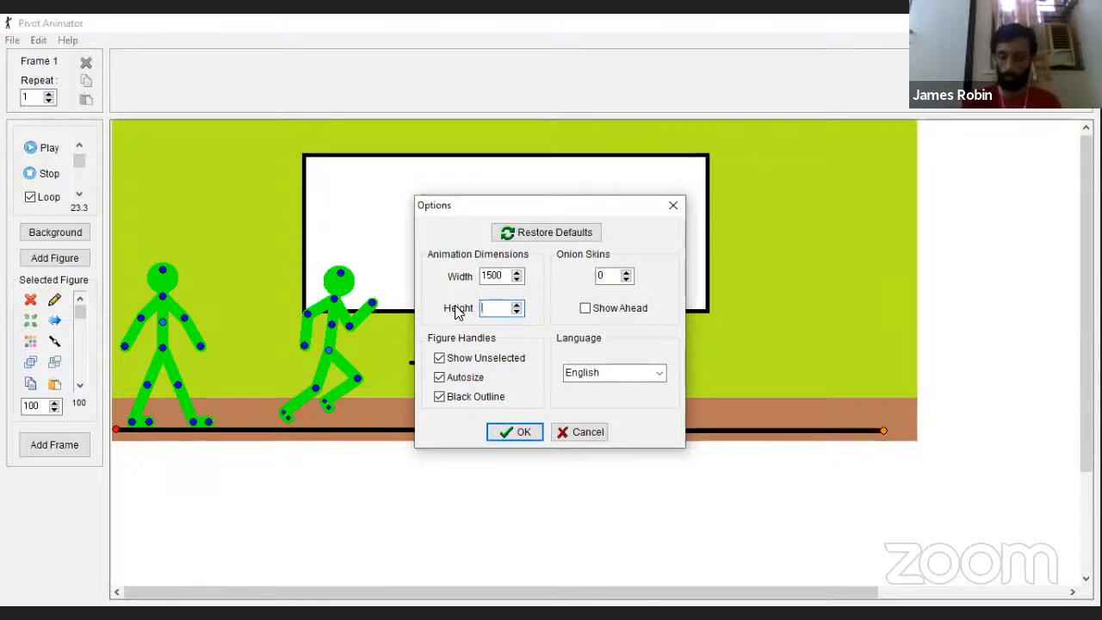
pyautogui.write('0')
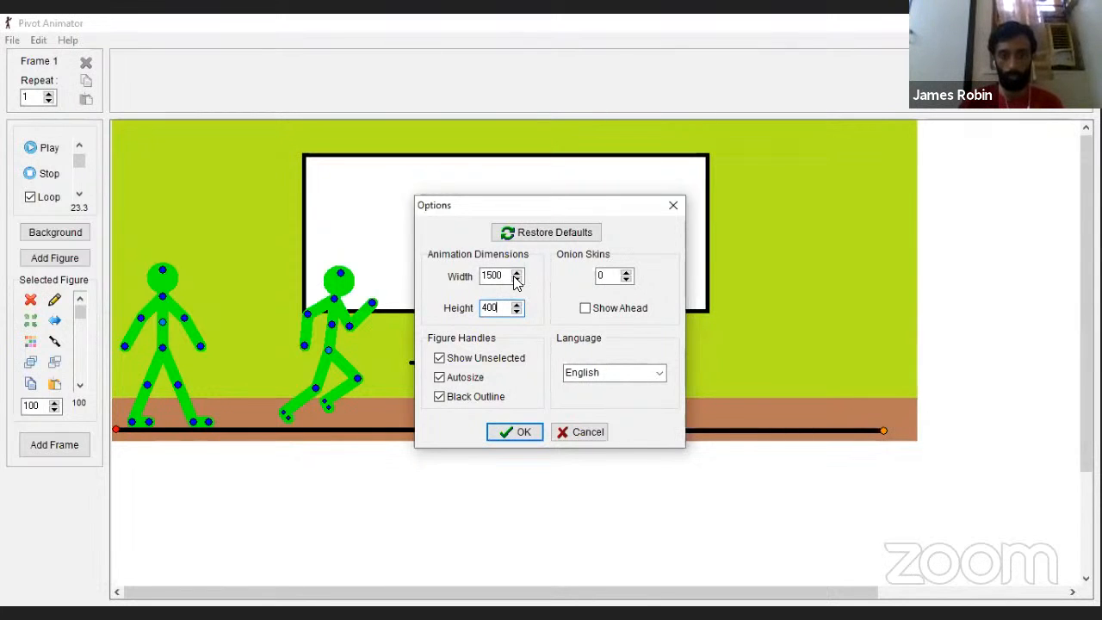
pyautogui.moveTo(503, 274); pyautogui.dragTo(462, 276)
pyautogui.press('BackSpace')
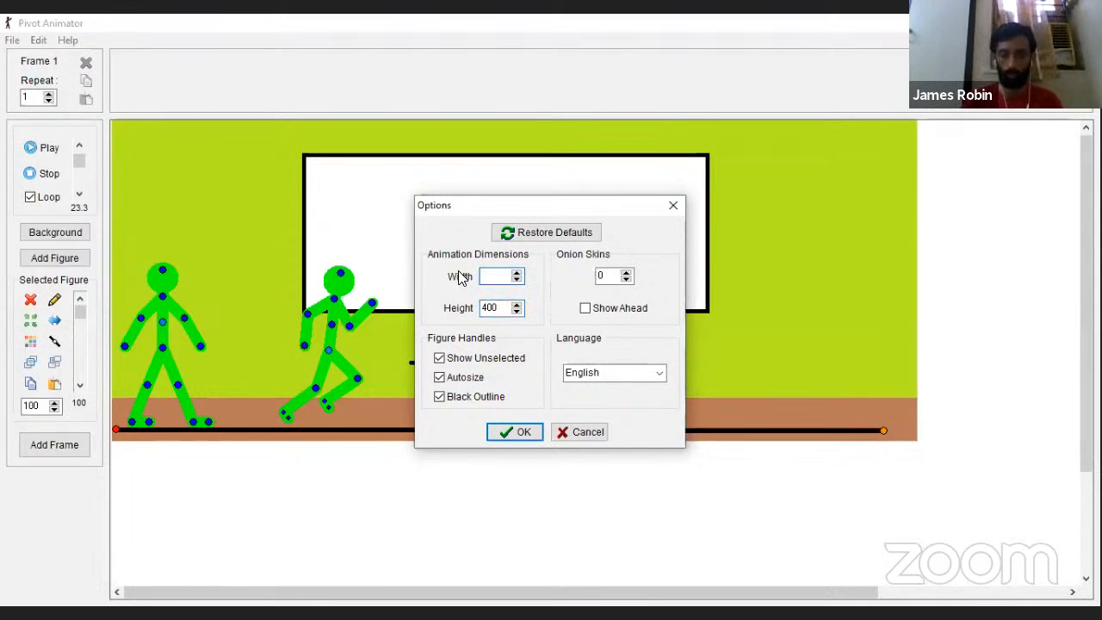
pyautogui.write('1000')
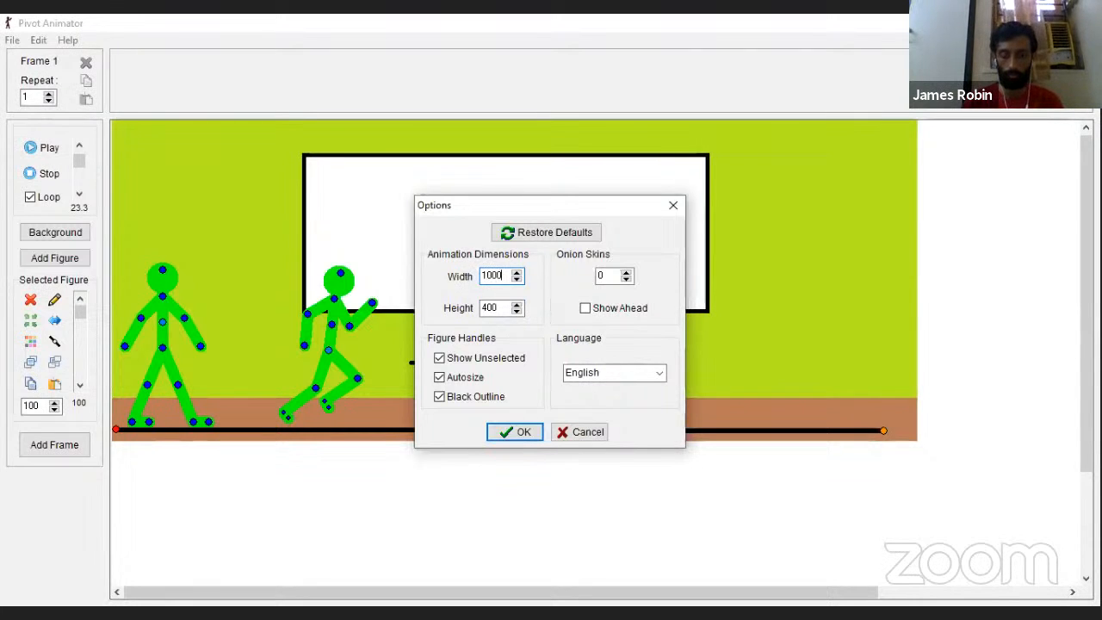
pyautogui.click(514, 434)
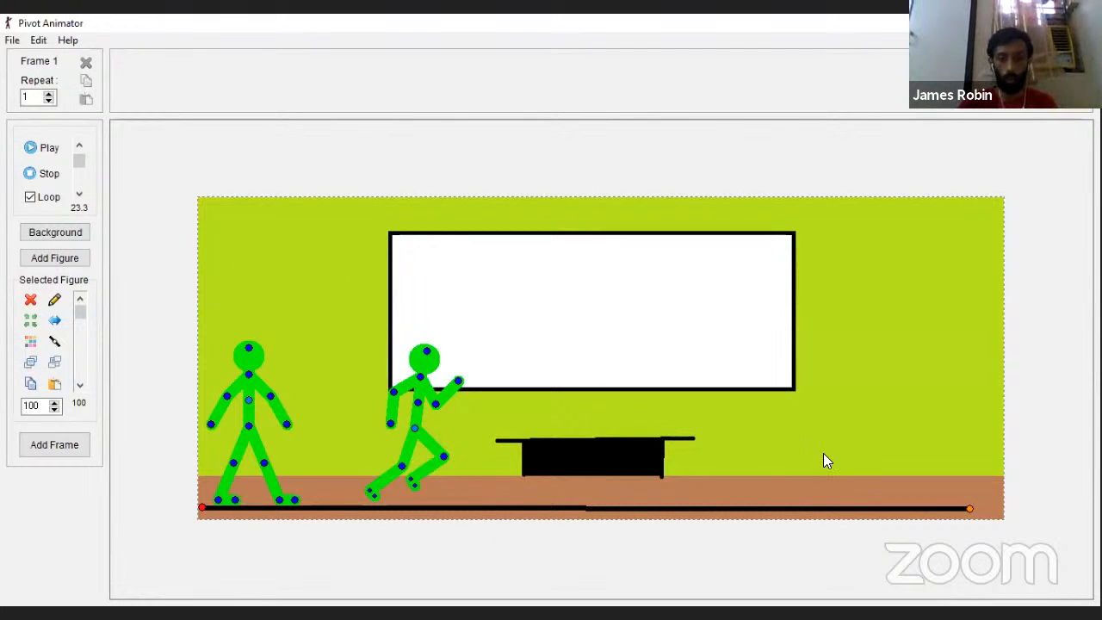
pyautogui.click(11, 40)
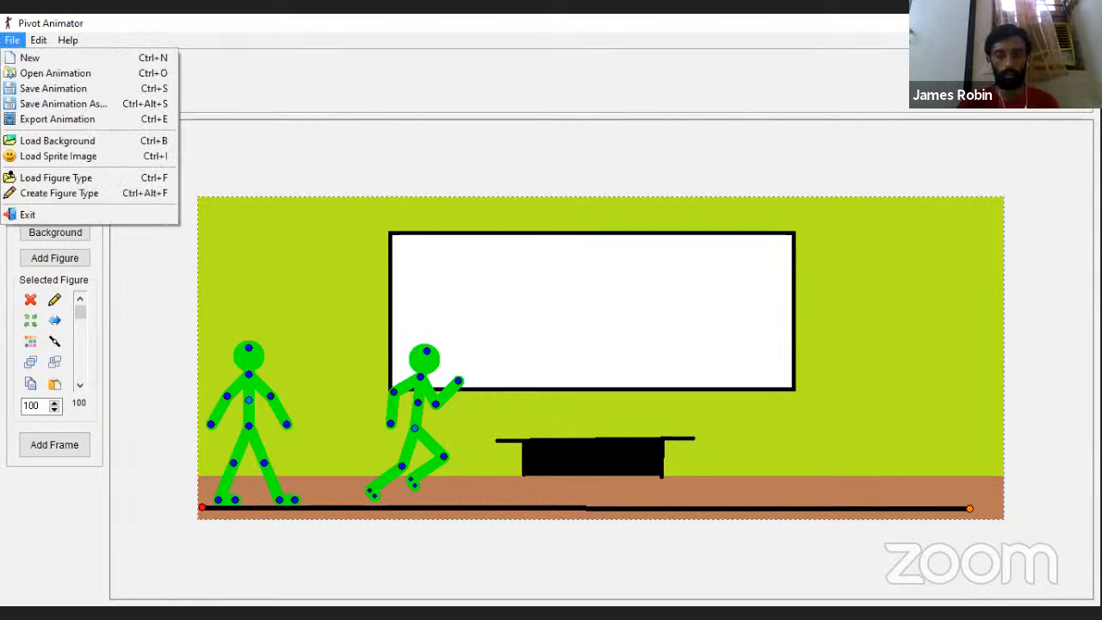
pyautogui.click(778, 115)
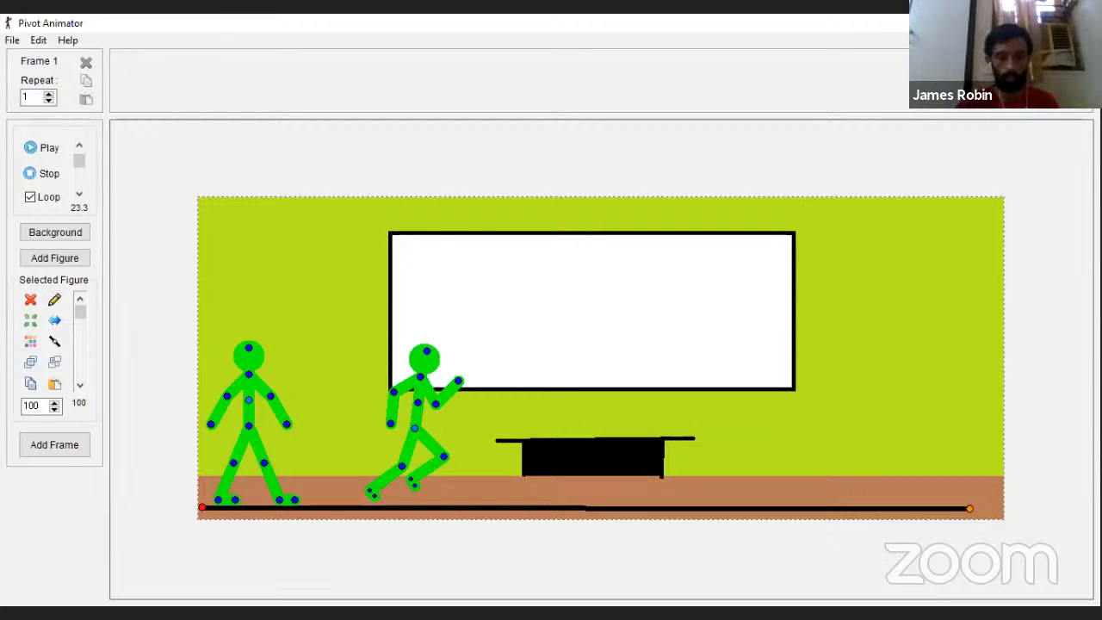
# Step: Switch to File Explorer and open the "5991655-nasa-wallpaper" image from the wallpaper folder in Paint
pyautogui.hotkey('alt', 'Tab')
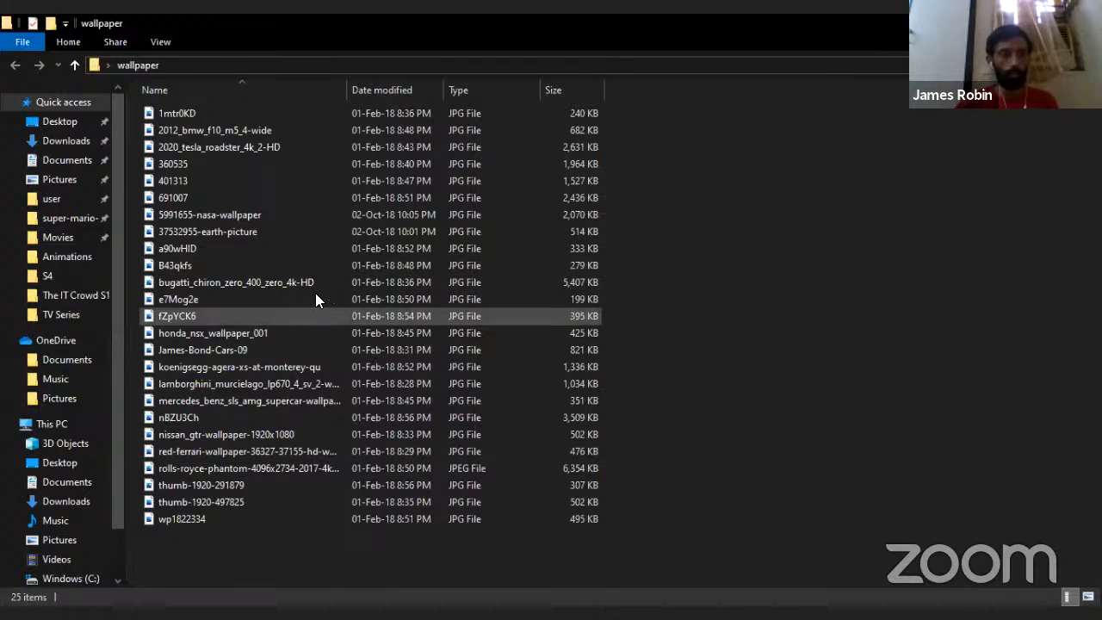
pyautogui.doubleClick(327, 217)
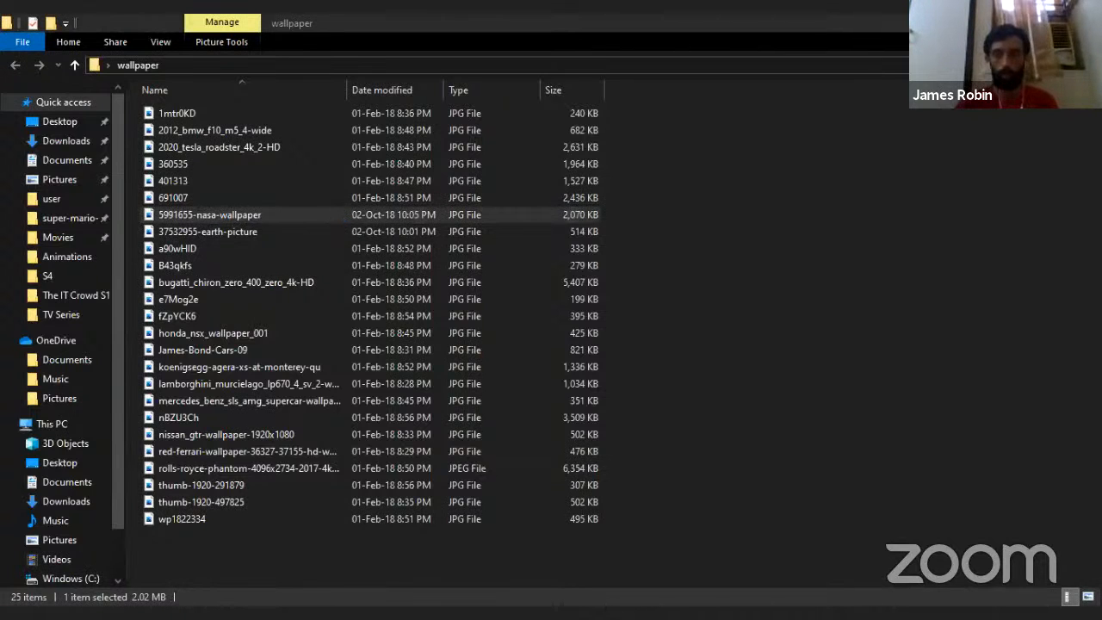
pyautogui.click(258, 214)
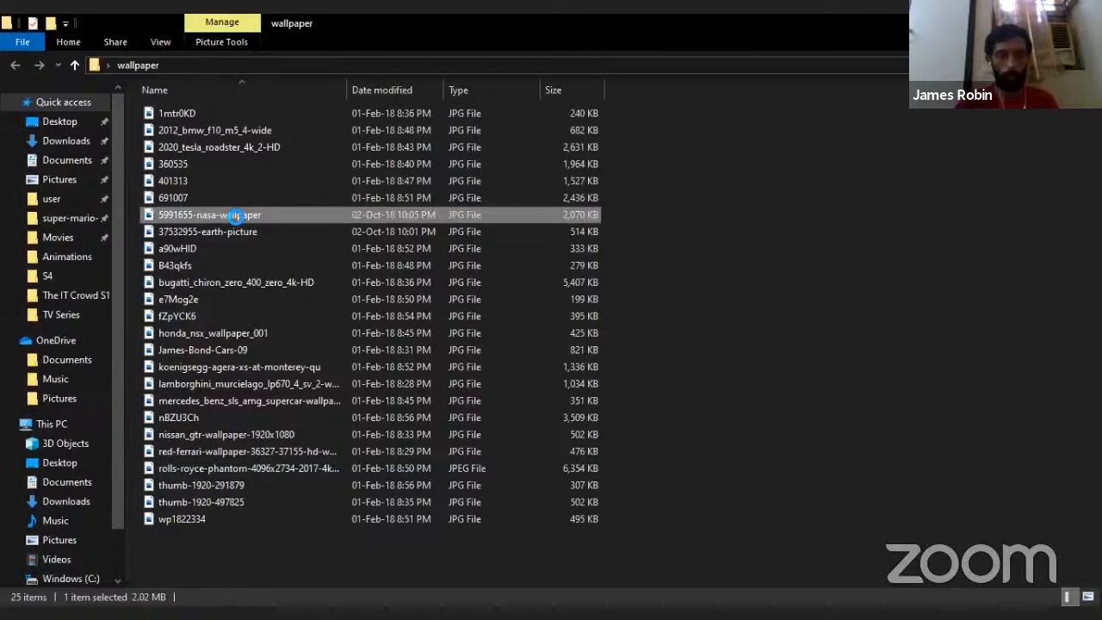
pyautogui.rightClick(236, 214)
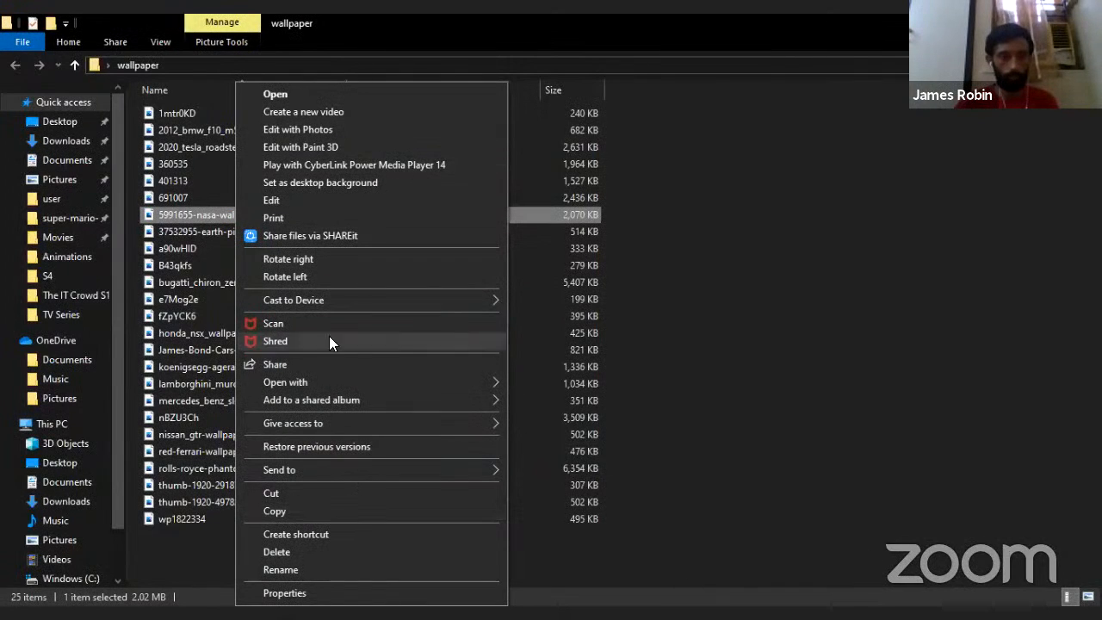
pyautogui.moveTo(488, 382)
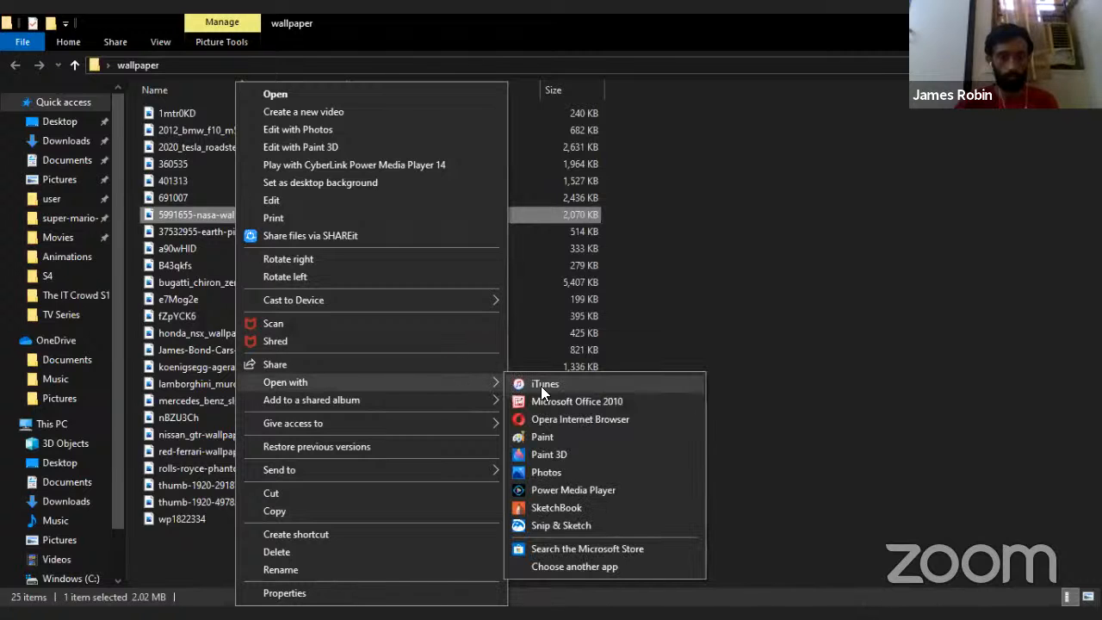
pyautogui.click(652, 435)
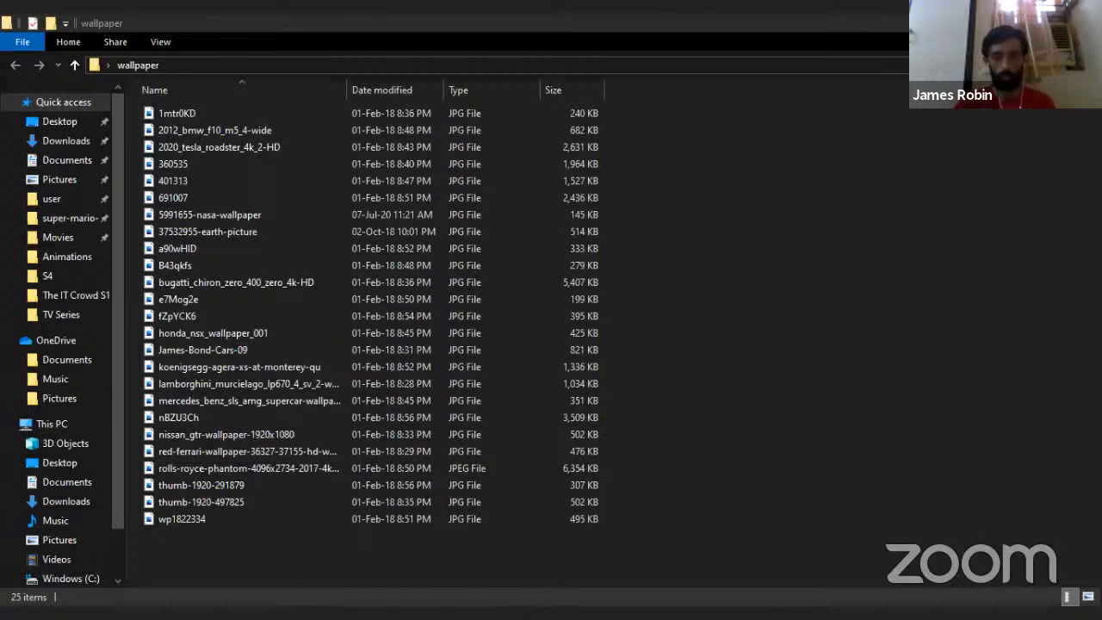
# Step: Switch to the Pivot Animator window holding the city skyline animation, play it back and stop the playback
pyautogui.hotkey('alt', 'Tab')
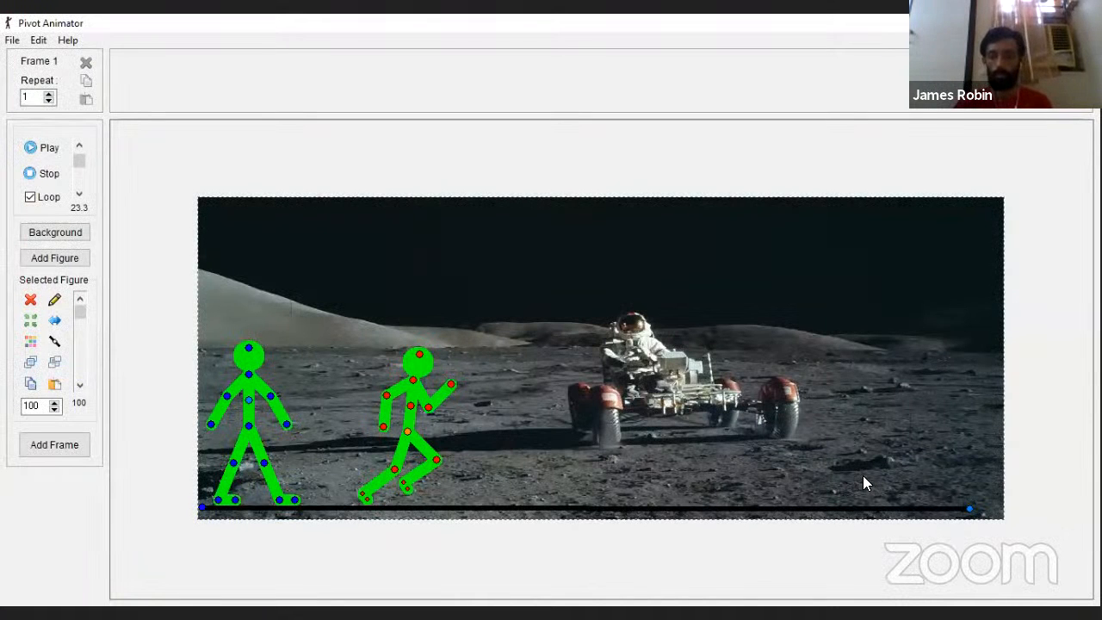
pyautogui.hotkey('alt', 'Tab')
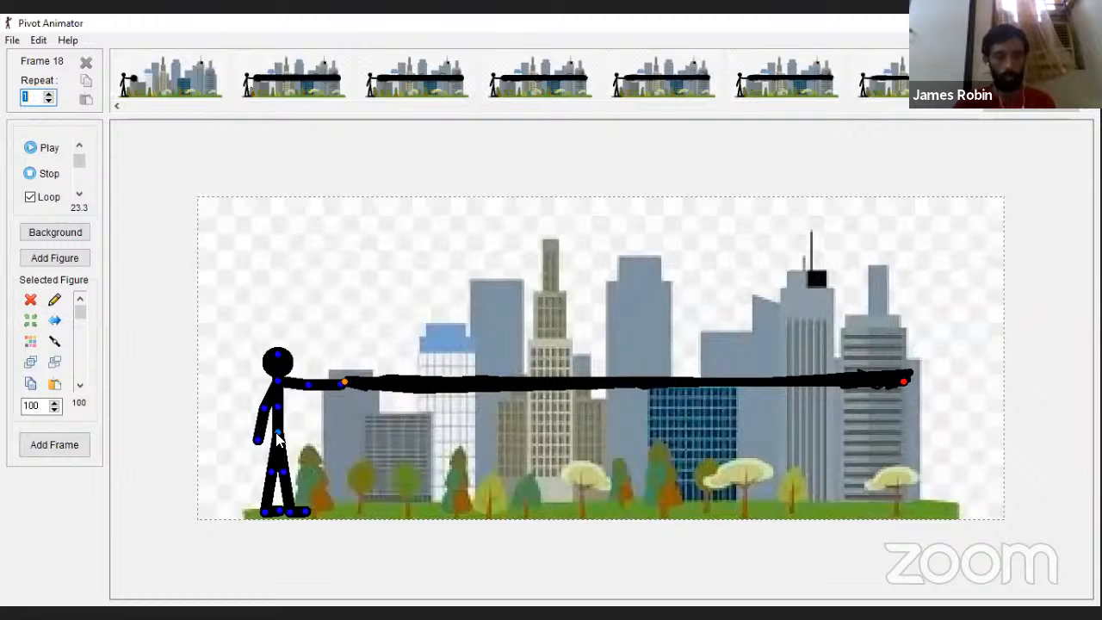
pyautogui.moveTo(277, 433)
pyautogui.mouseDown()
pyautogui.moveTo(252, 433)
pyautogui.moveTo(279, 433)
pyautogui.mouseUp()
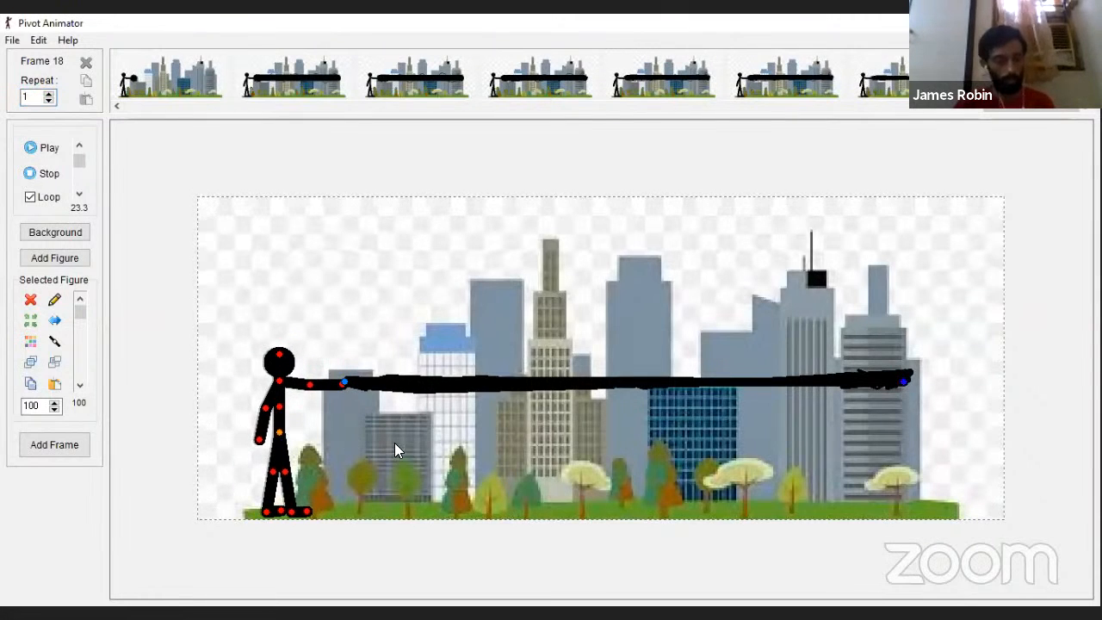
pyautogui.click(342, 381)
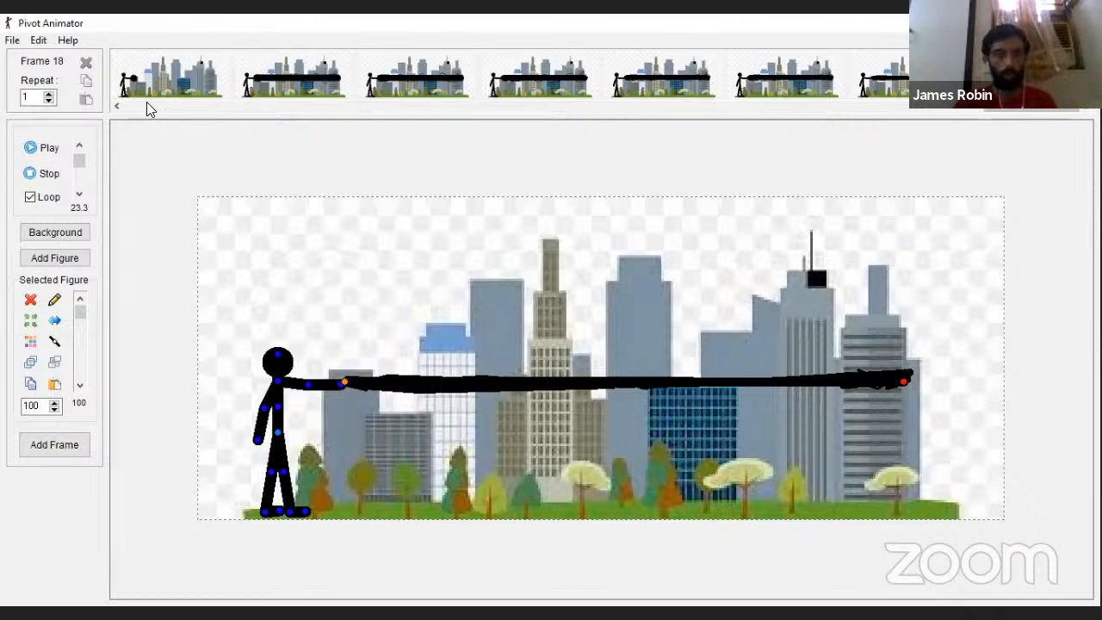
pyautogui.click(125, 107)
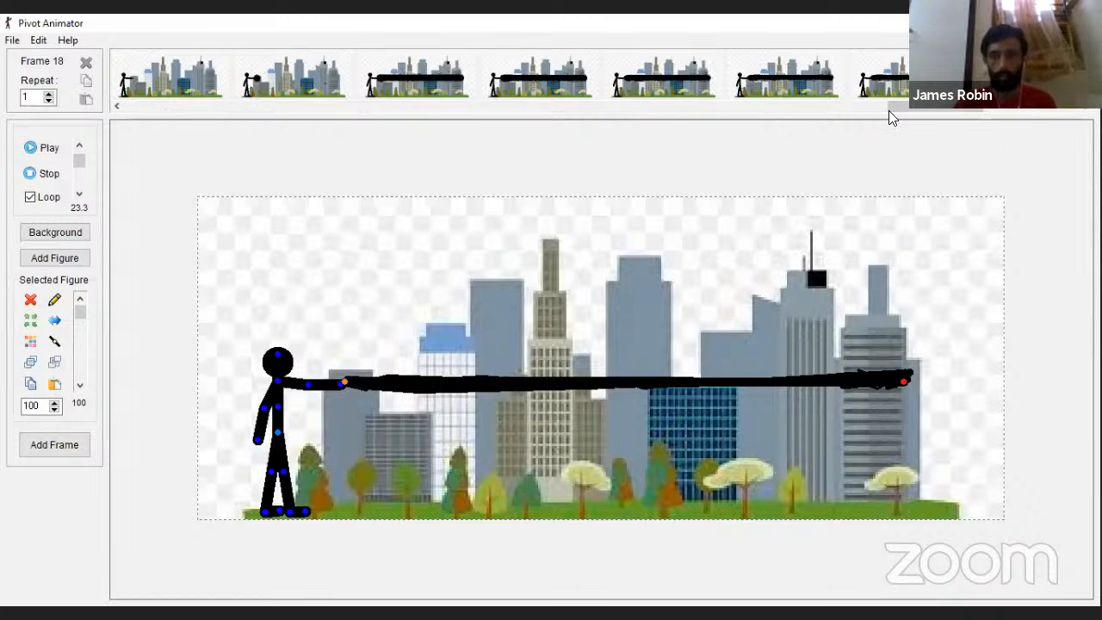
pyautogui.moveTo(890, 108); pyautogui.dragTo(81, 165)
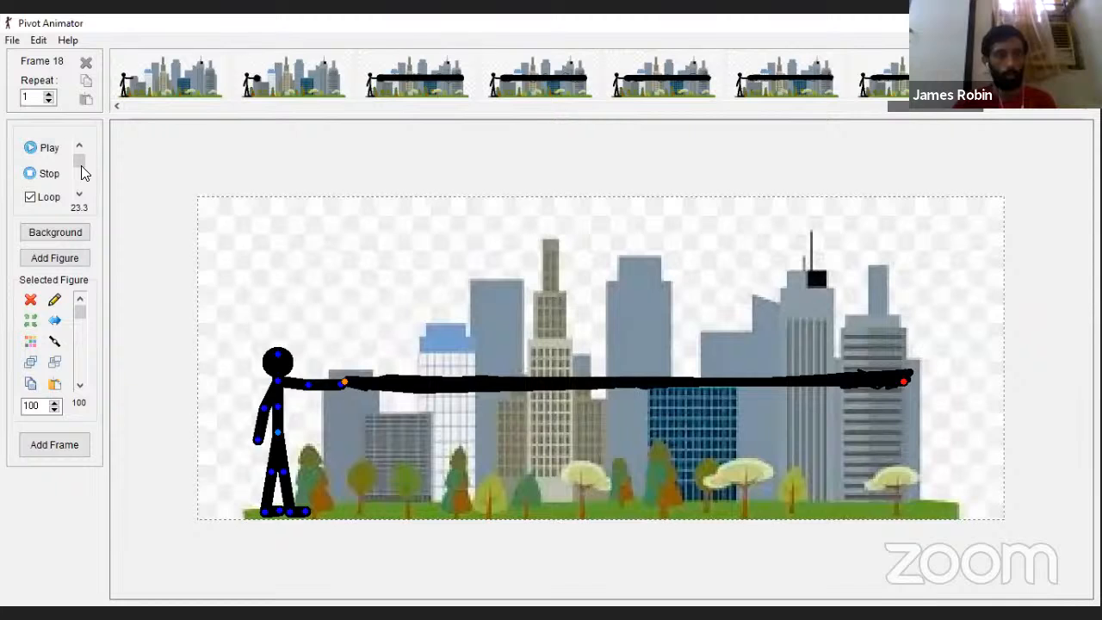
pyautogui.click(28, 149)
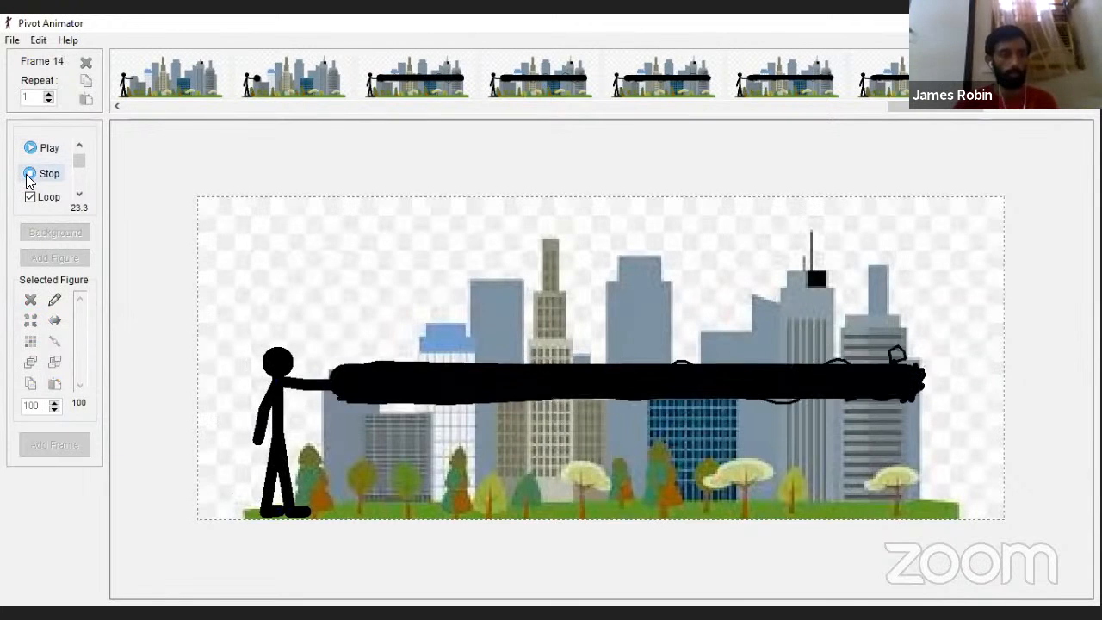
pyautogui.click(31, 175)
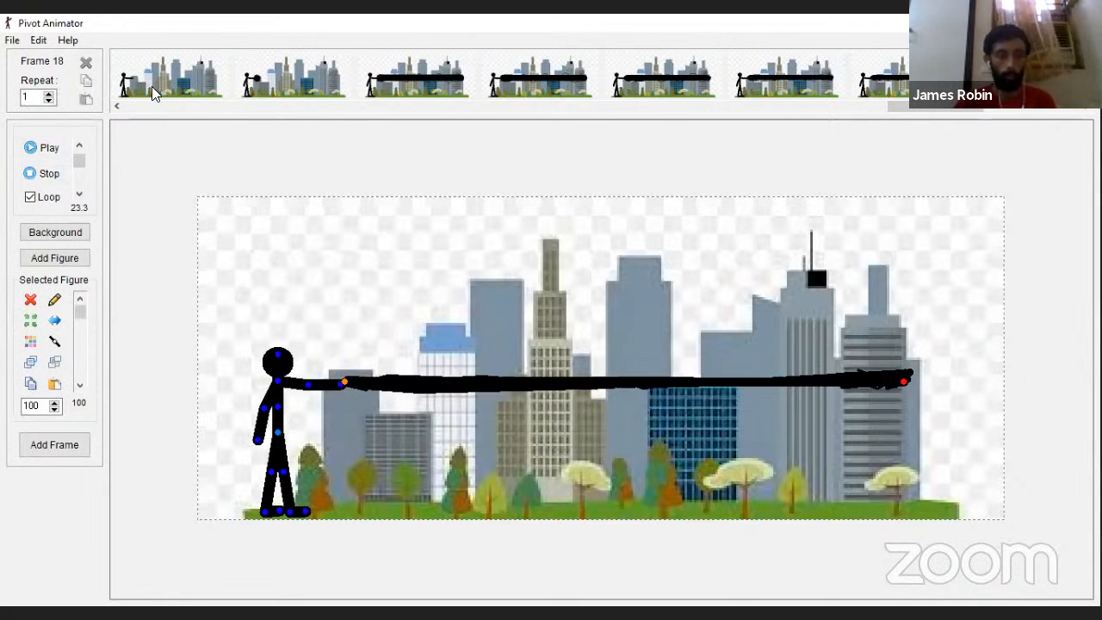
# Step: Examine frames 9 to 14 of the stick figure's beam sequence one by one and replay the animation
pyautogui.click(153, 88)
pyautogui.click(274, 93)
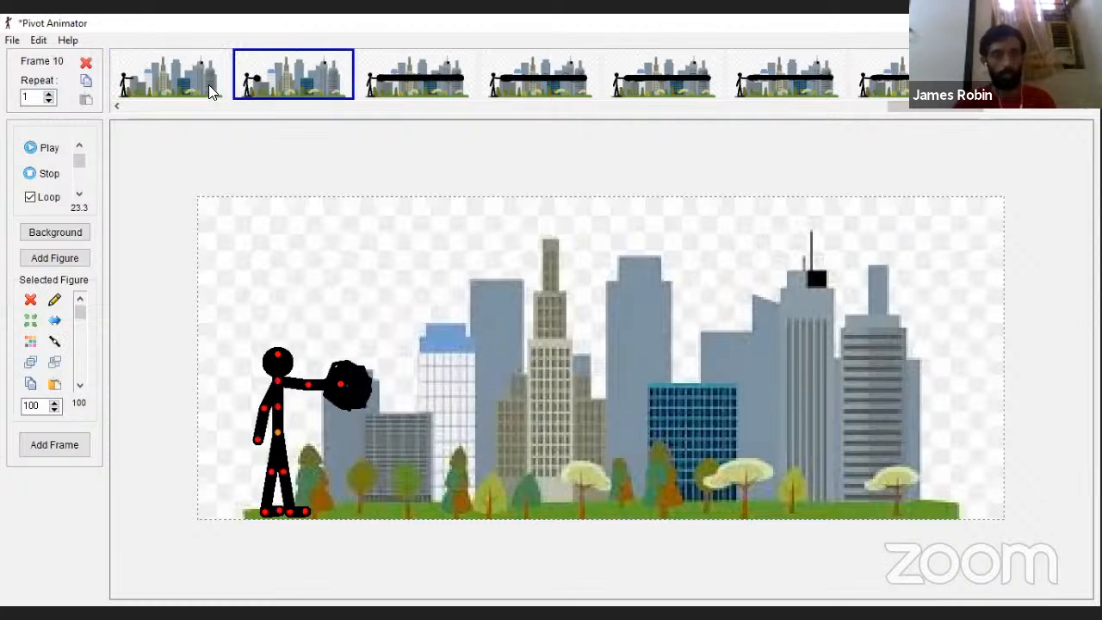
pyautogui.click(459, 97)
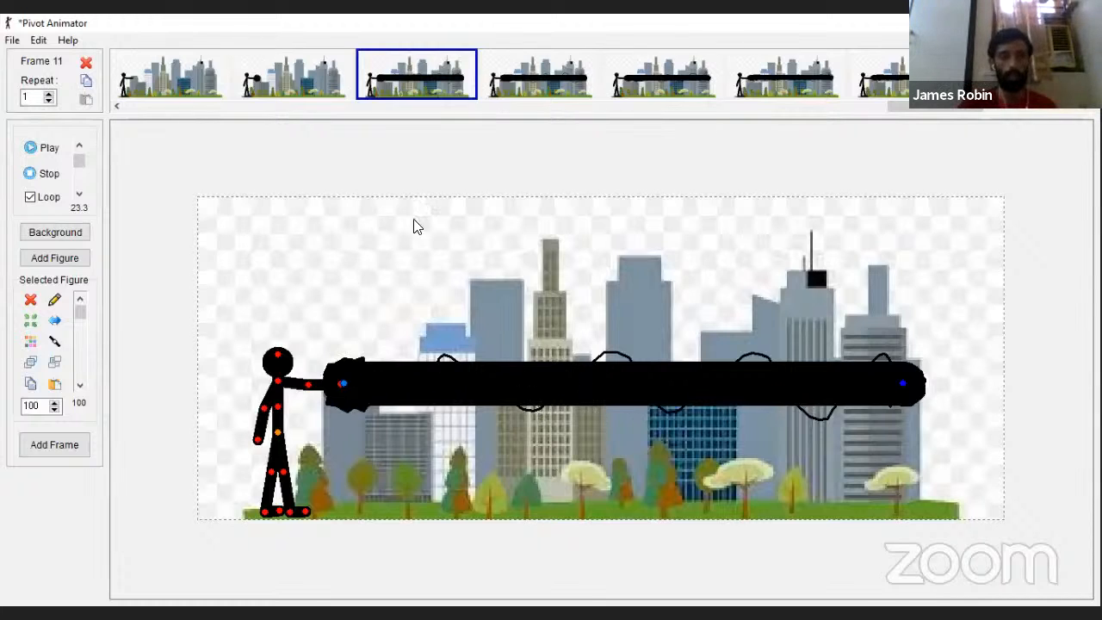
pyautogui.click(508, 82)
pyautogui.click(661, 96)
pyautogui.click(809, 96)
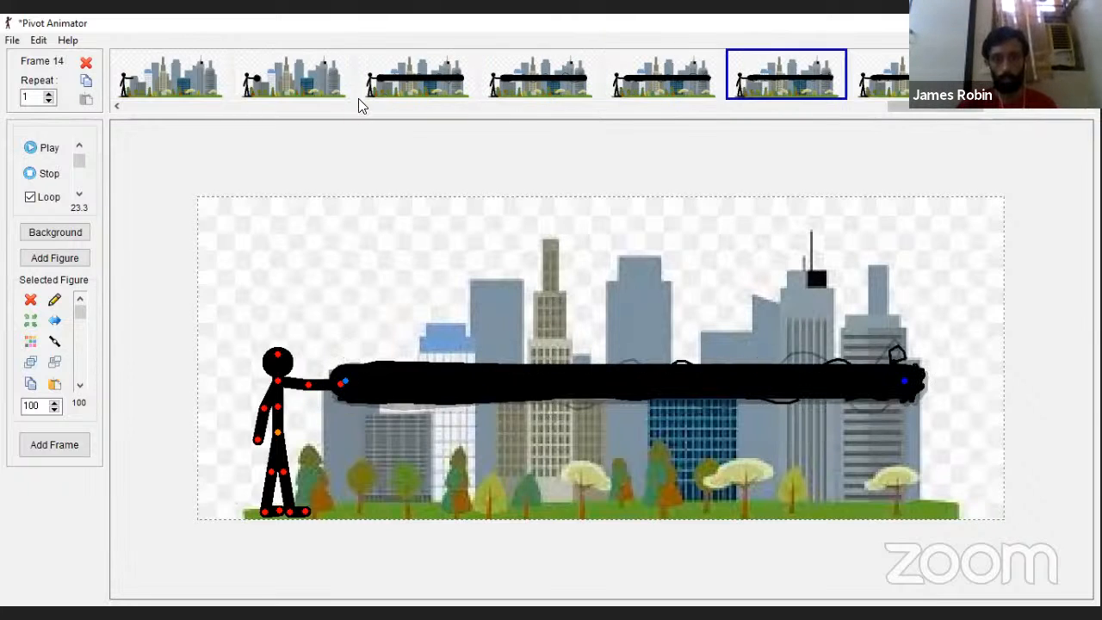
pyautogui.click(437, 88)
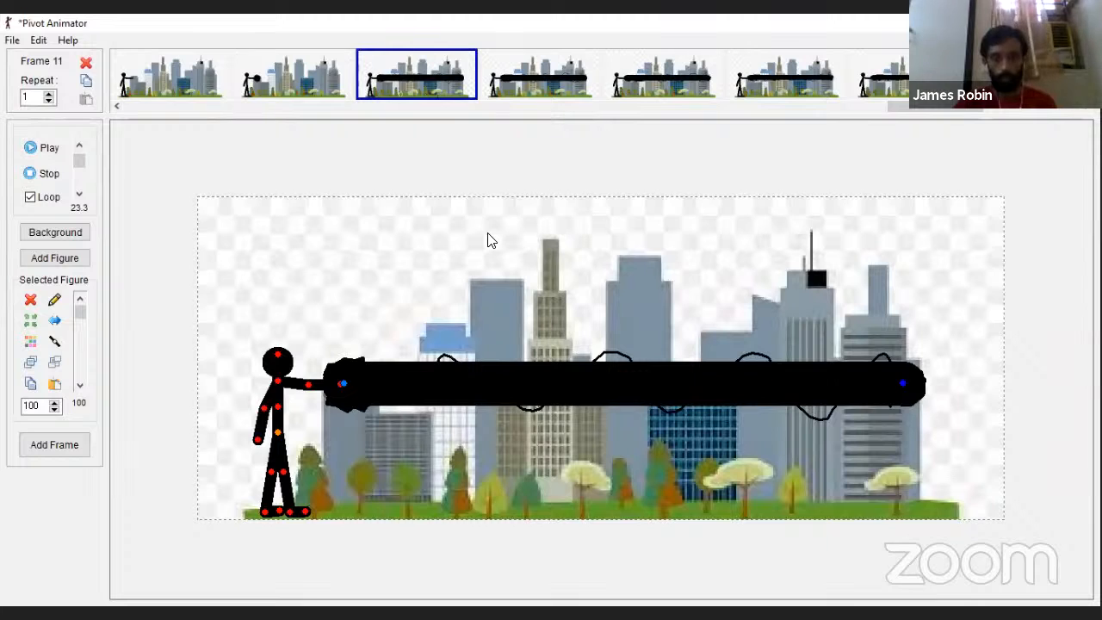
pyautogui.click(545, 61)
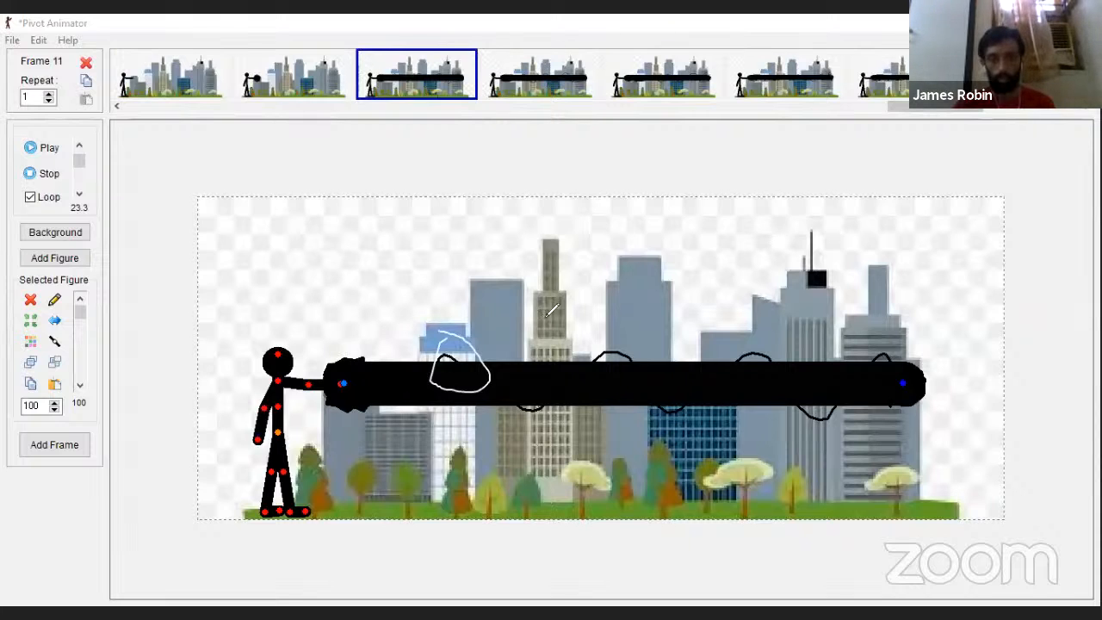
pyautogui.click(546, 66)
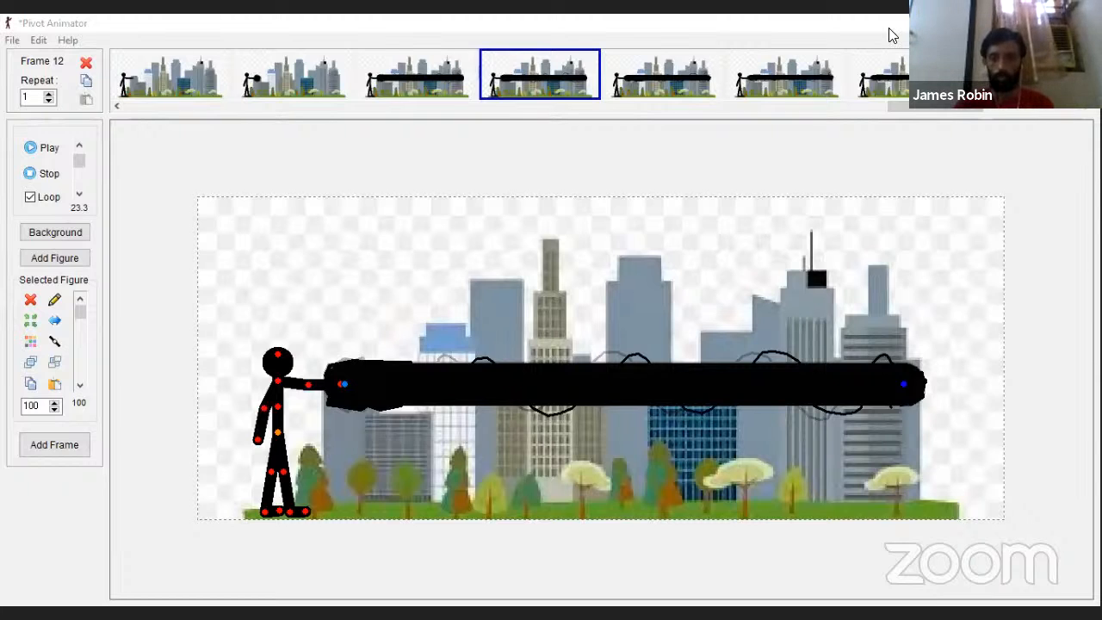
pyautogui.click(31, 149)
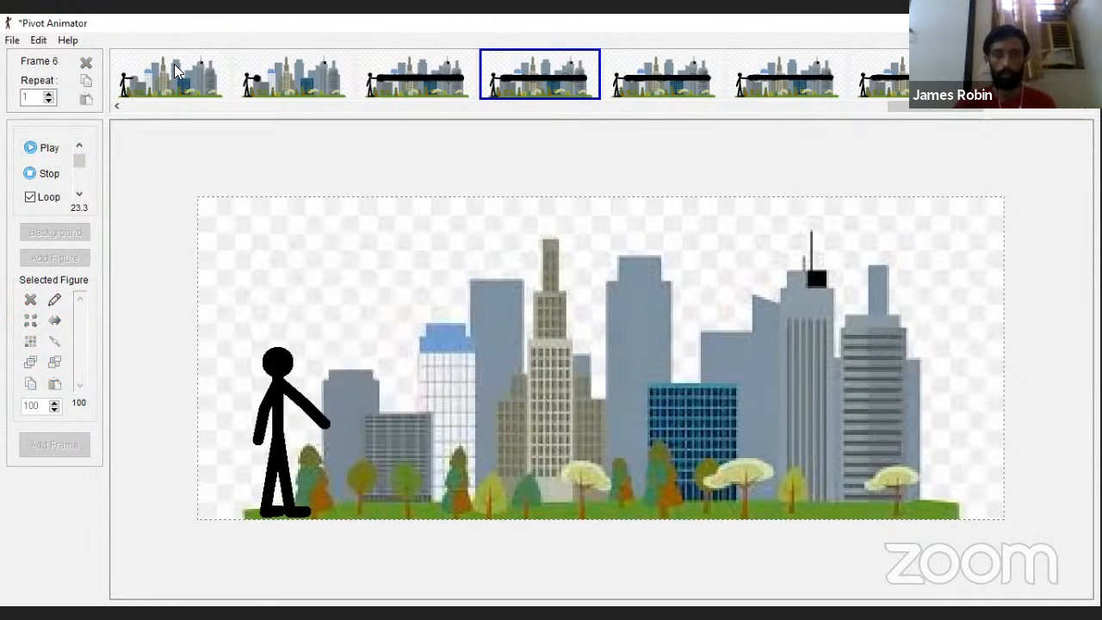
# Step: Start a new animation in place of the city skyline project without saving it
pyautogui.click(12, 40)
pyautogui.click(95, 59)
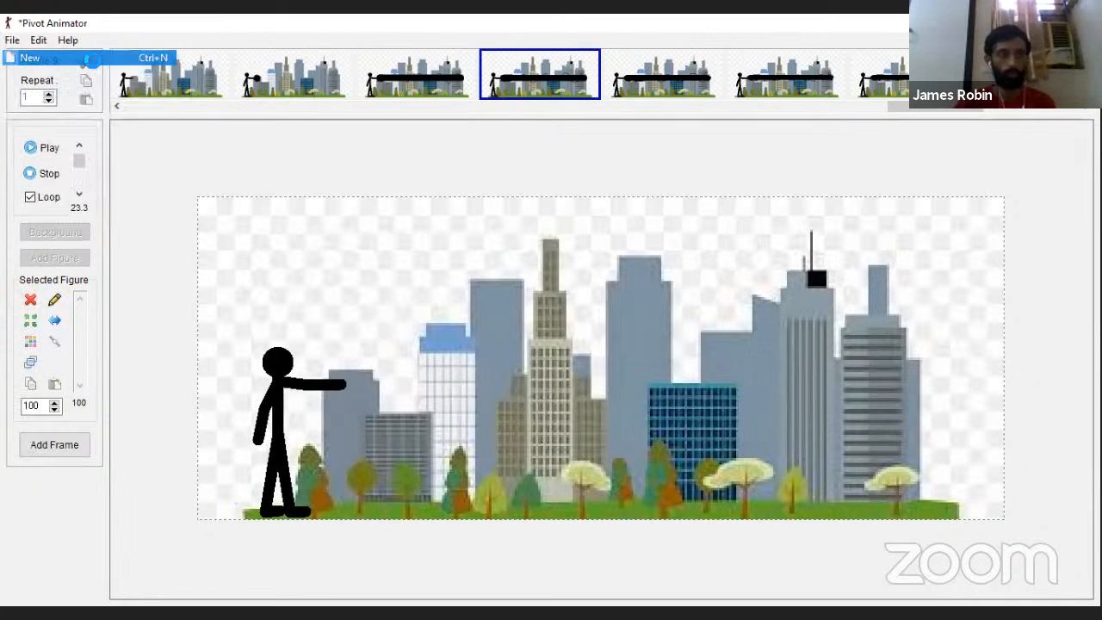
pyautogui.click(634, 373)
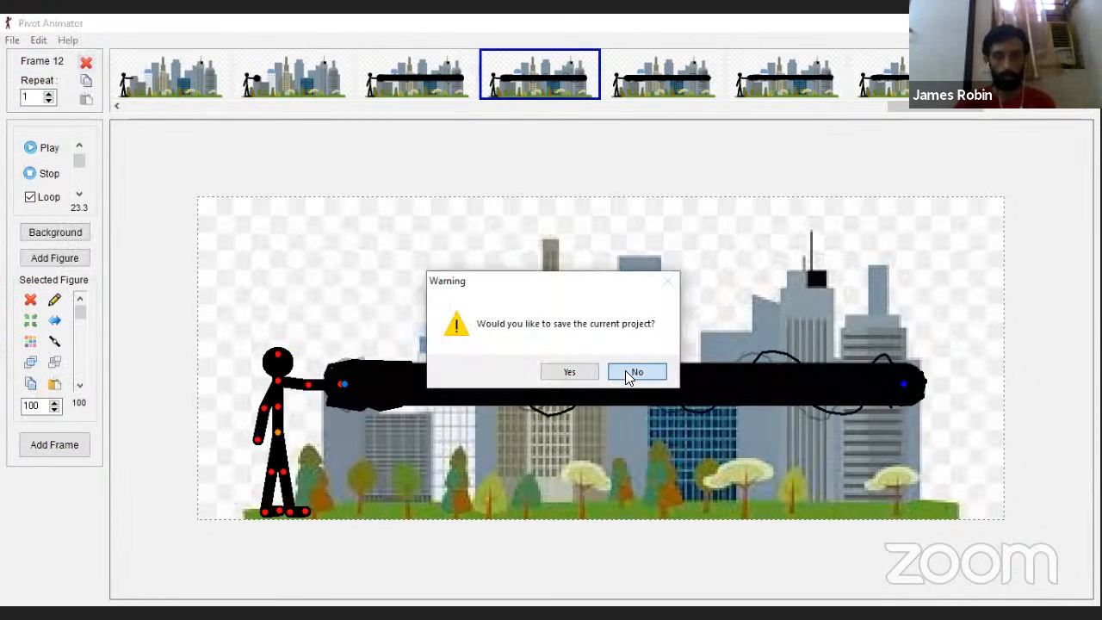
pyautogui.press('Return')
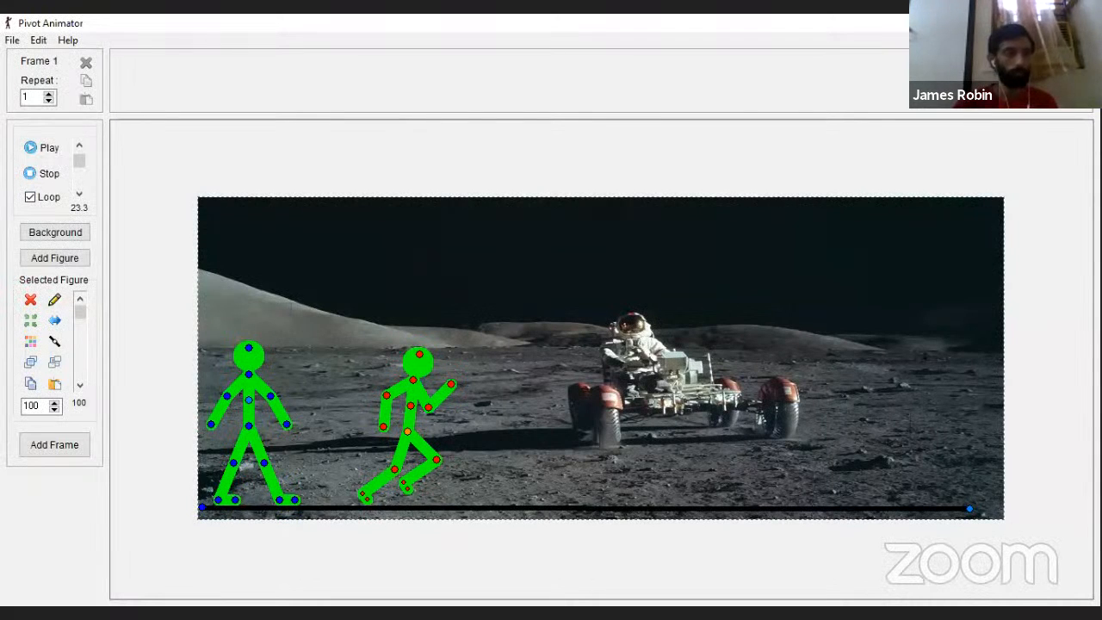
# Step: Start opening a saved animation and look through the files in the Animations folder
pyautogui.click(12, 39)
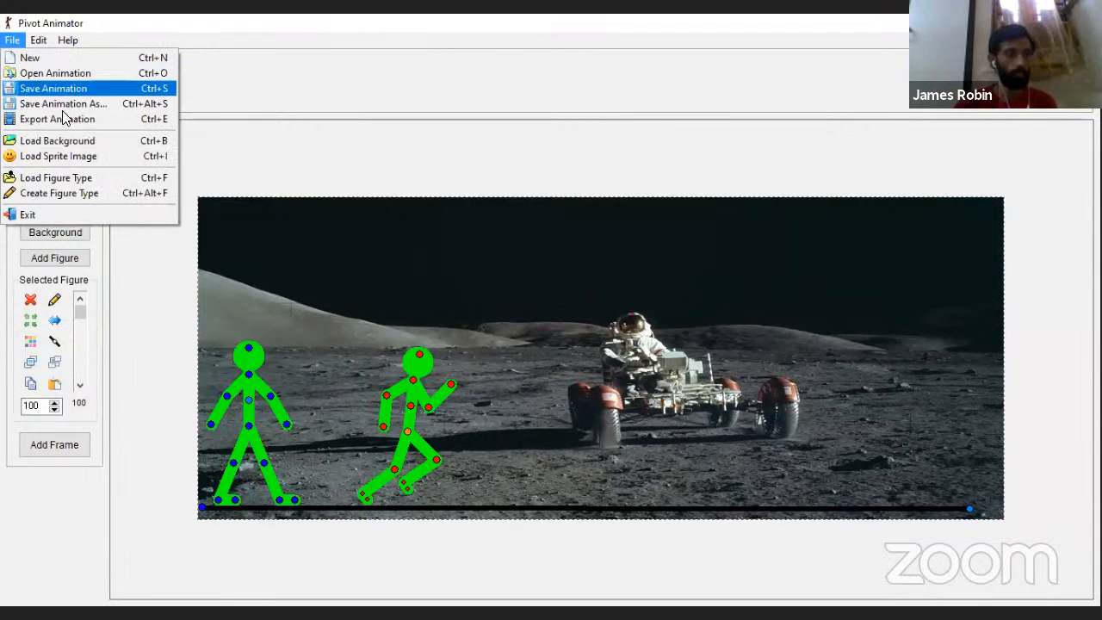
pyautogui.click(57, 67)
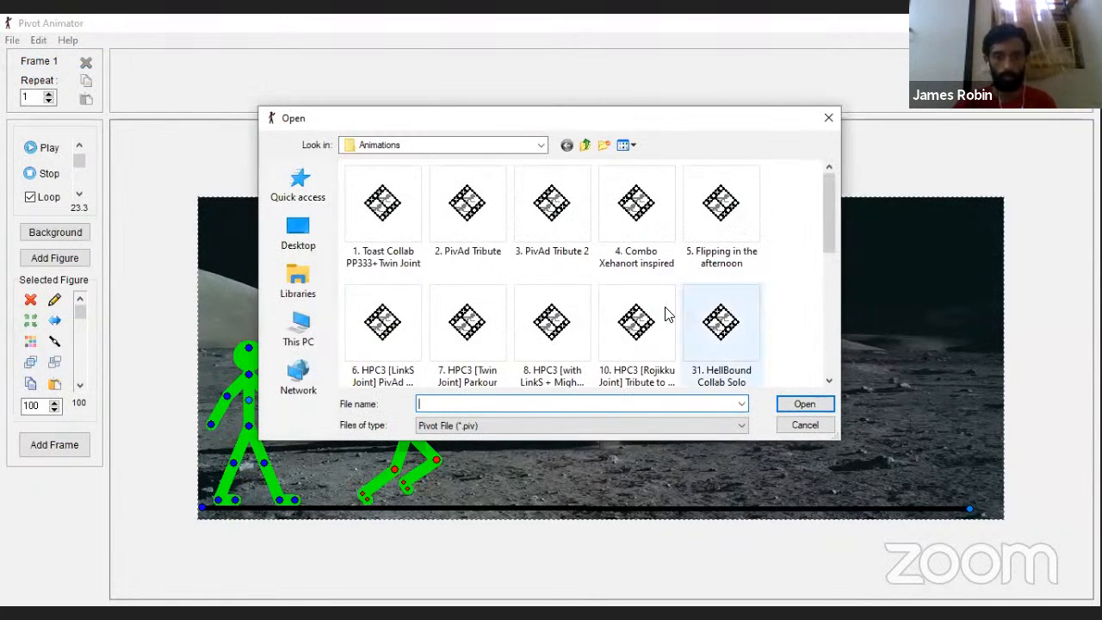
pyautogui.scroll(-5, 663, 306)
pyautogui.scroll(5, 639, 290)
pyautogui.scroll(-5, 560, 257)
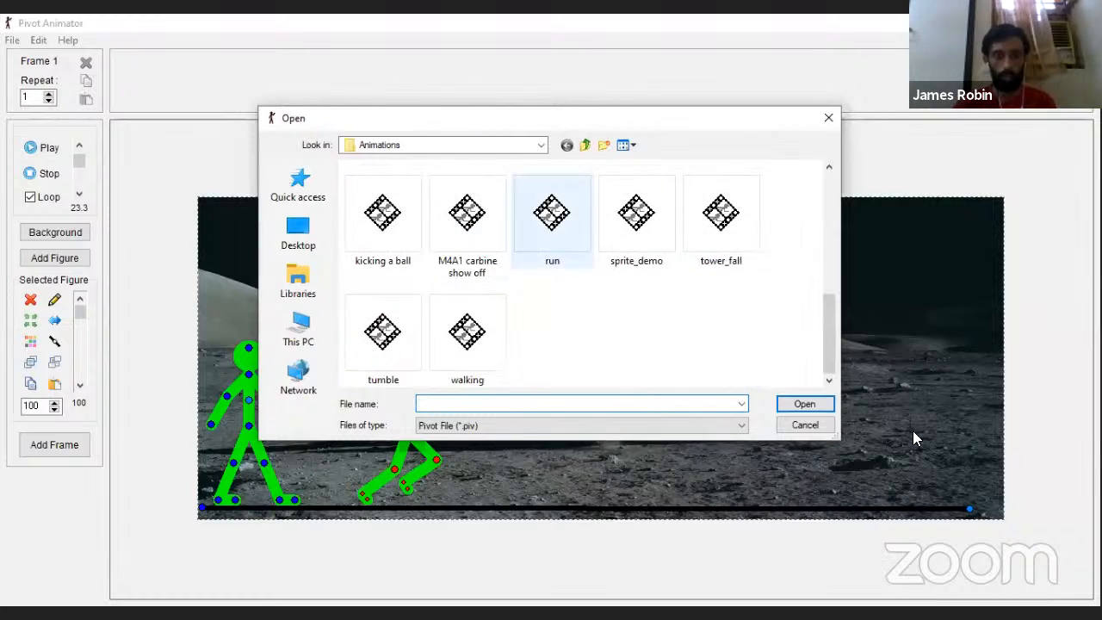
pyautogui.scroll(5, 561, 305)
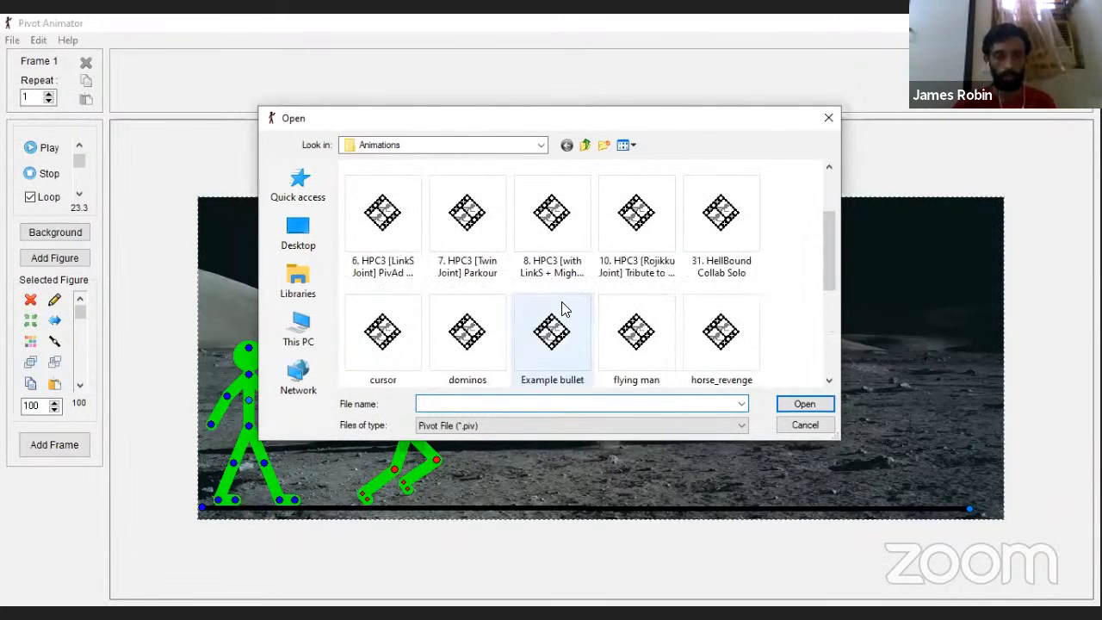
# Step: Switch to the parent Pivot Animator folder, return to Animations and look through its files again
pyautogui.click(422, 145)
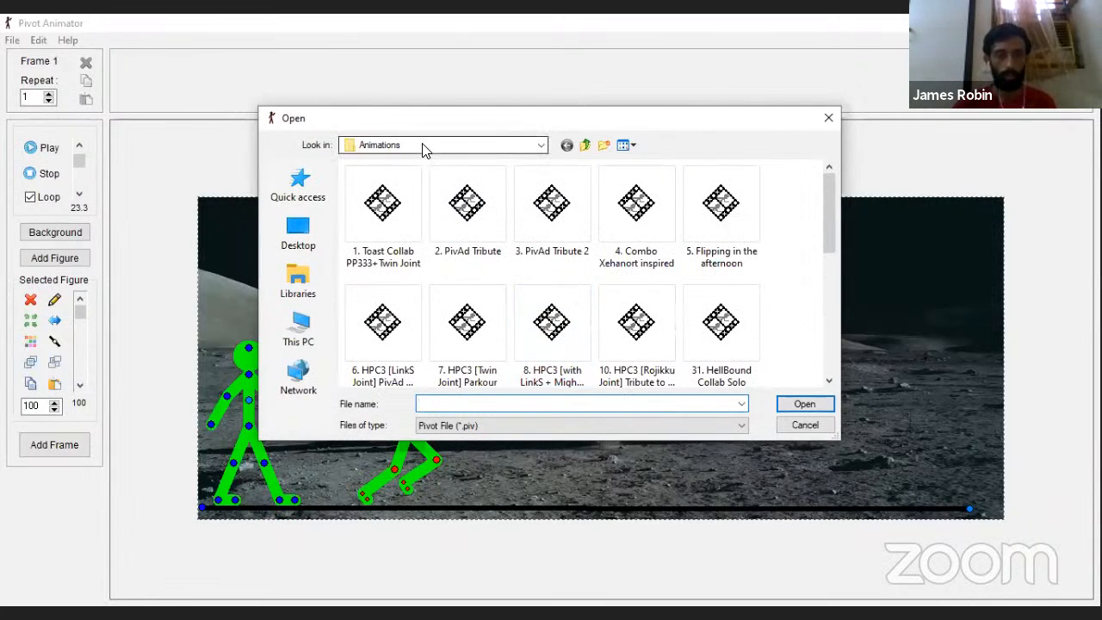
pyautogui.click(540, 147)
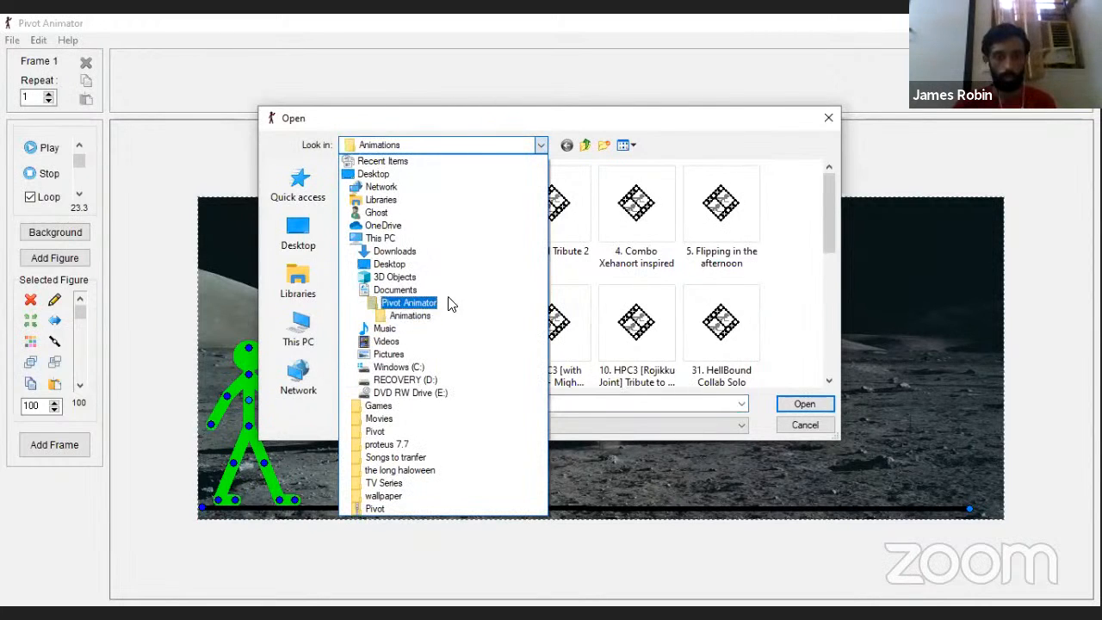
pyautogui.click(435, 303)
pyautogui.doubleClick(387, 187)
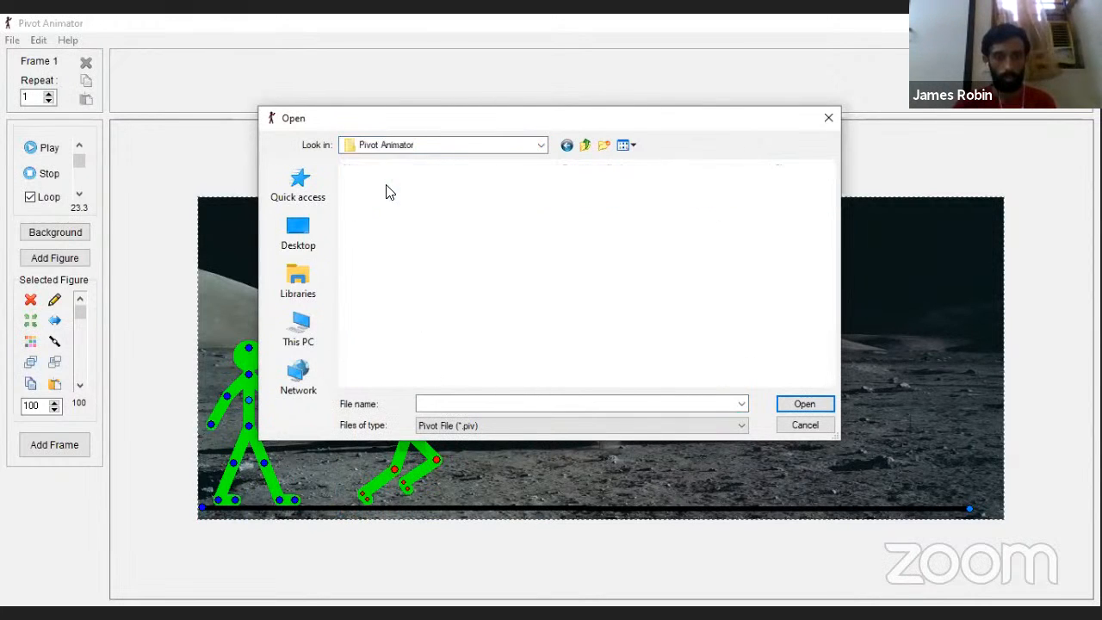
pyautogui.click(535, 146)
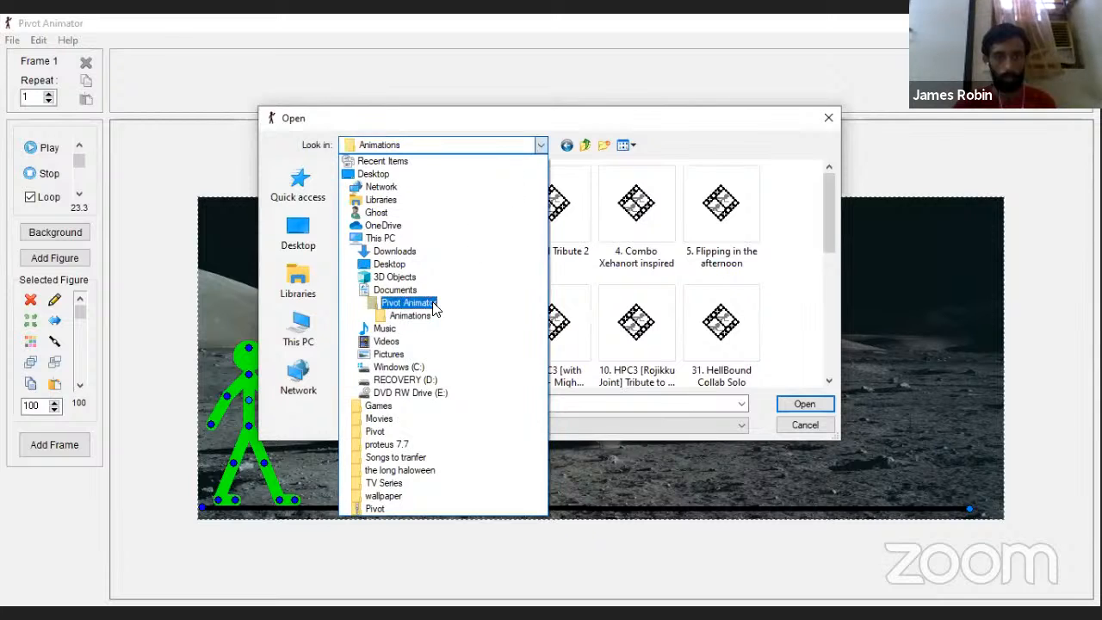
pyautogui.click(410, 315)
pyautogui.scroll(-5, 517, 289)
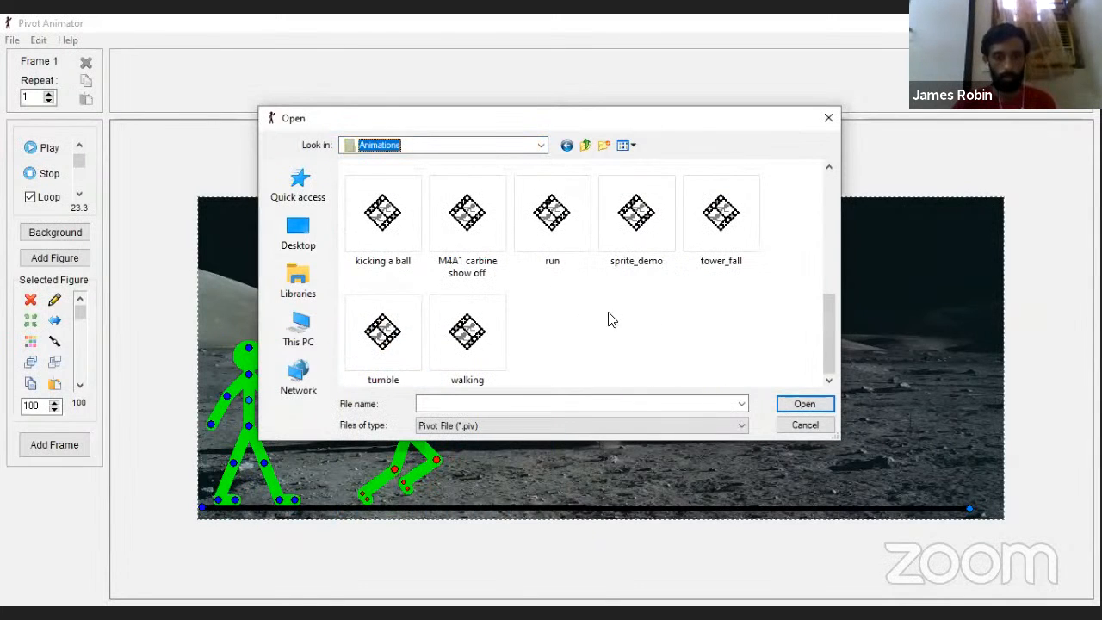
pyautogui.scroll(1, 537, 318)
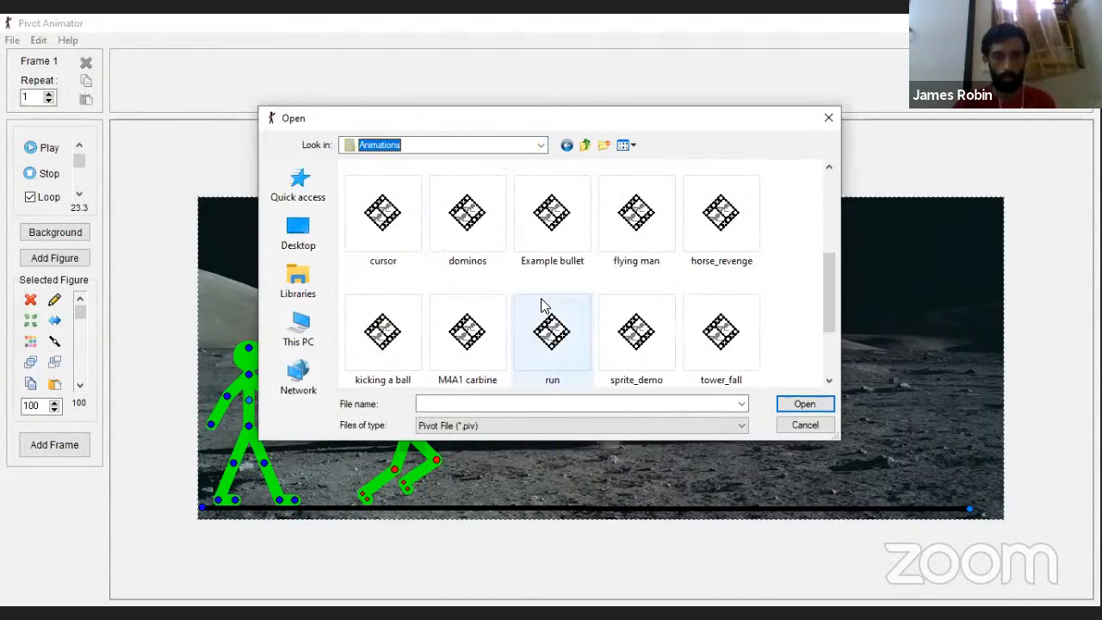
pyautogui.scroll(-1, 603, 331)
pyautogui.scroll(1, 680, 324)
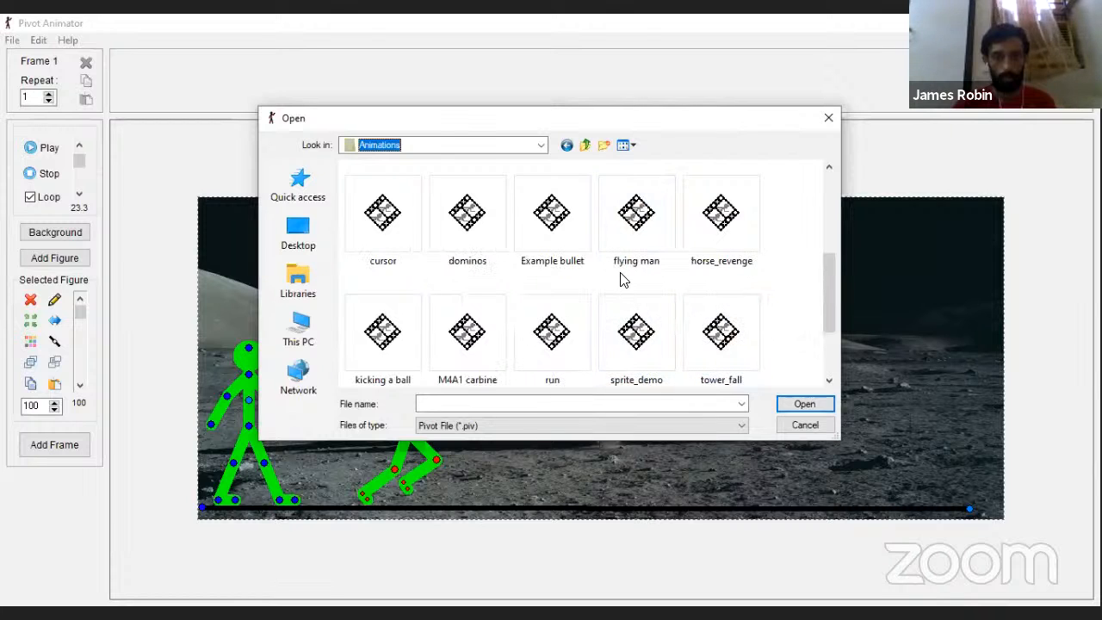
pyautogui.scroll(1, 606, 294)
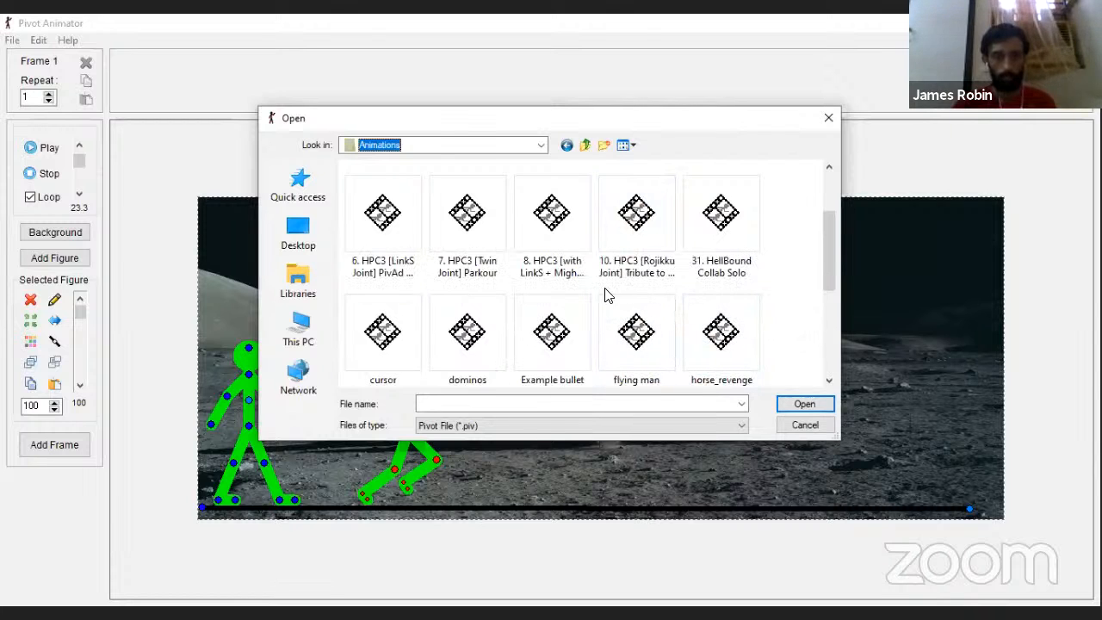
pyautogui.scroll(1, 603, 259)
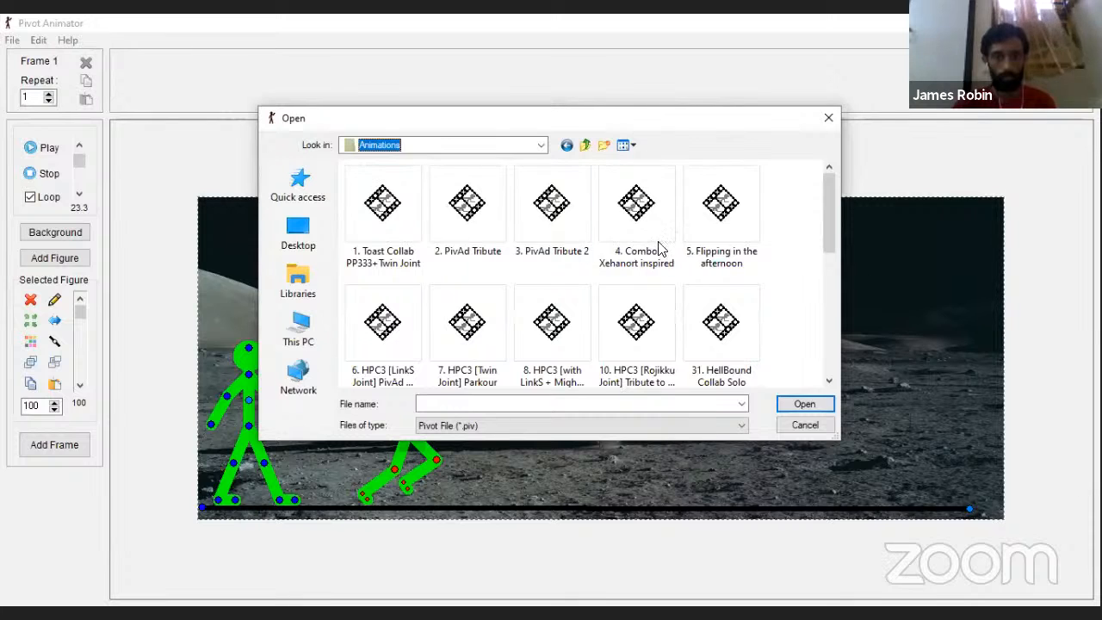
# Step: Open the "Electric Beam" animation from the Figures folder inside Pivot Animator
pyautogui.click(482, 147)
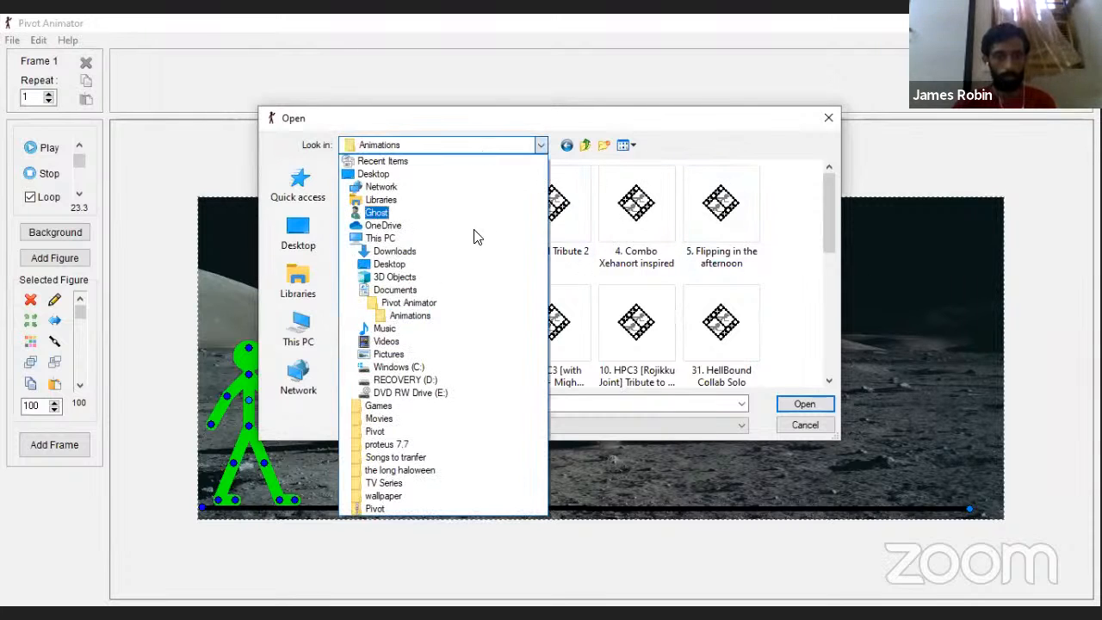
pyautogui.click(414, 310)
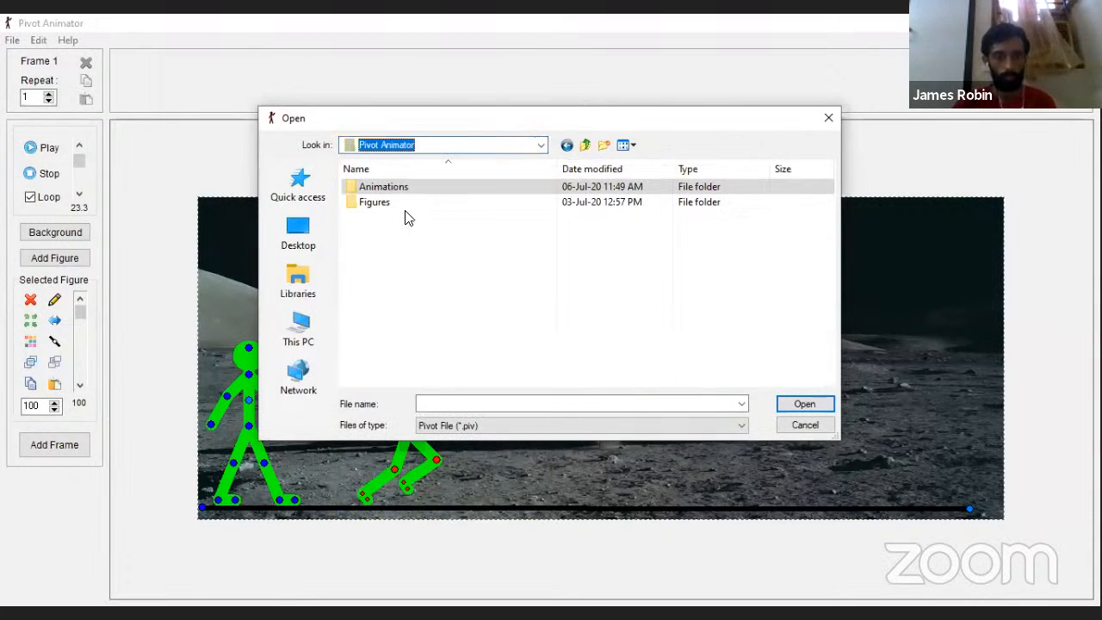
pyautogui.doubleClick(401, 205)
pyautogui.click(467, 293)
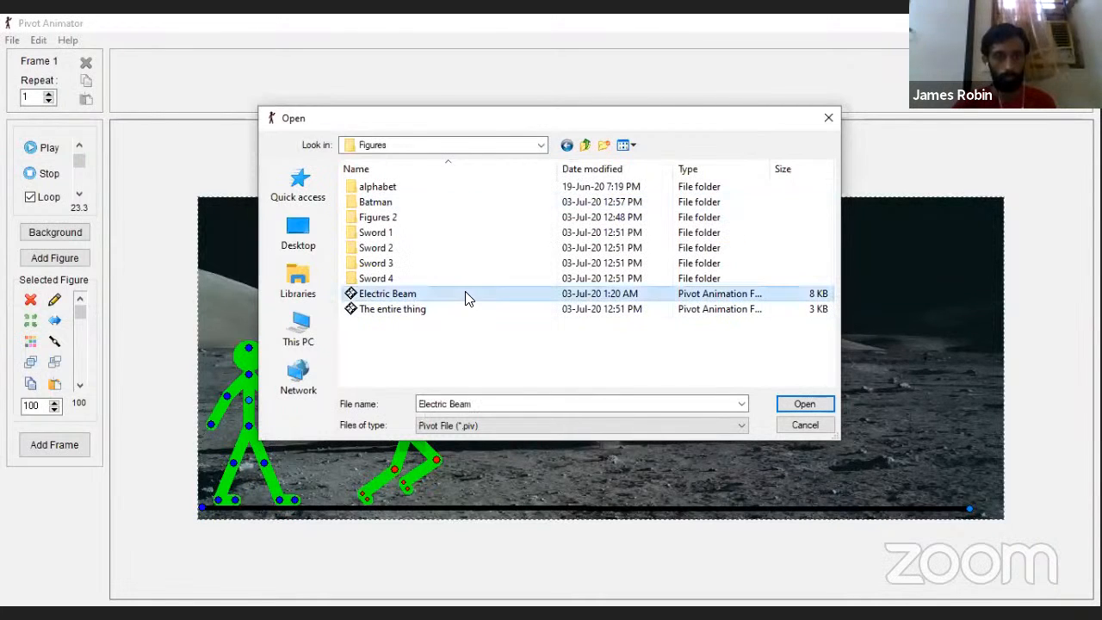
pyautogui.click(805, 404)
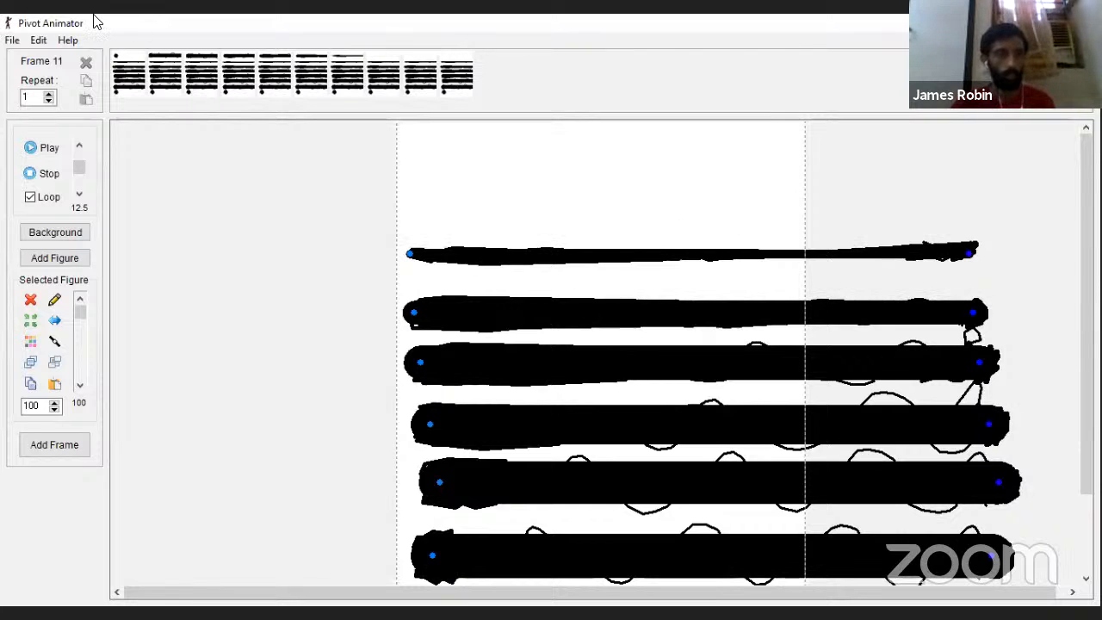
# Step: Play the Electric Beam animation, stop the playback and examine its first frames
pyautogui.click(29, 149)
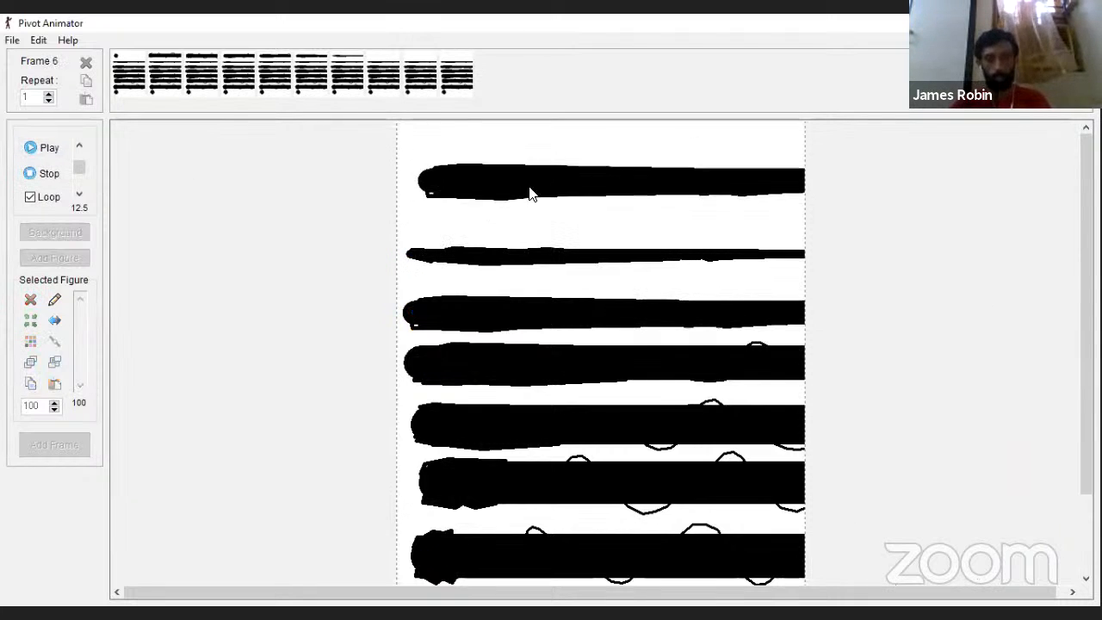
pyautogui.click(176, 77)
pyautogui.click(116, 73)
pyautogui.click(29, 149)
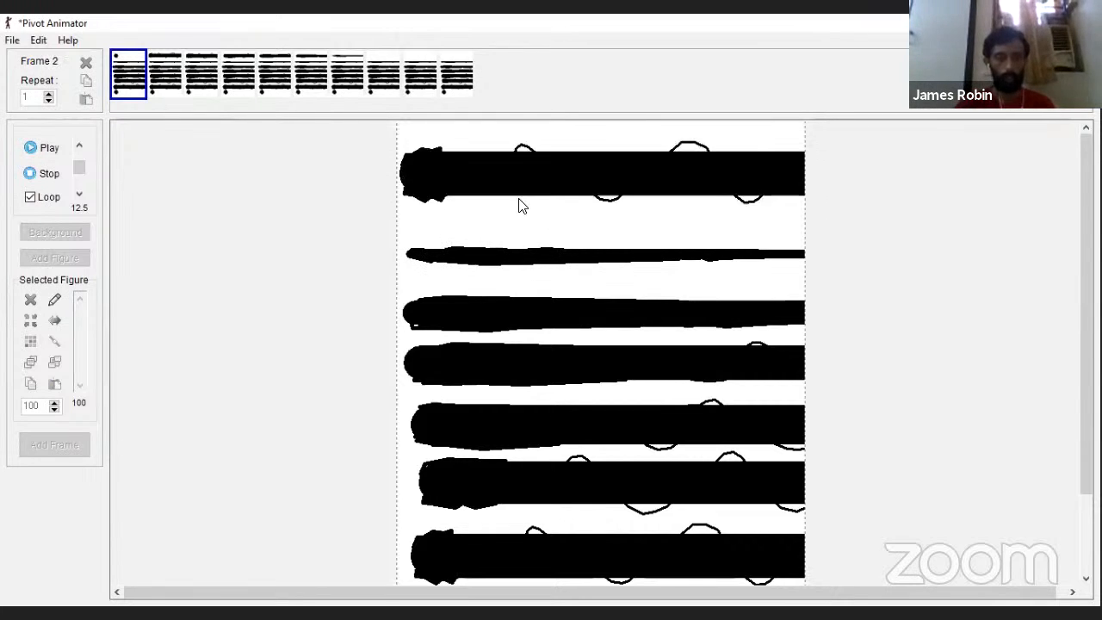
pyautogui.click(39, 173)
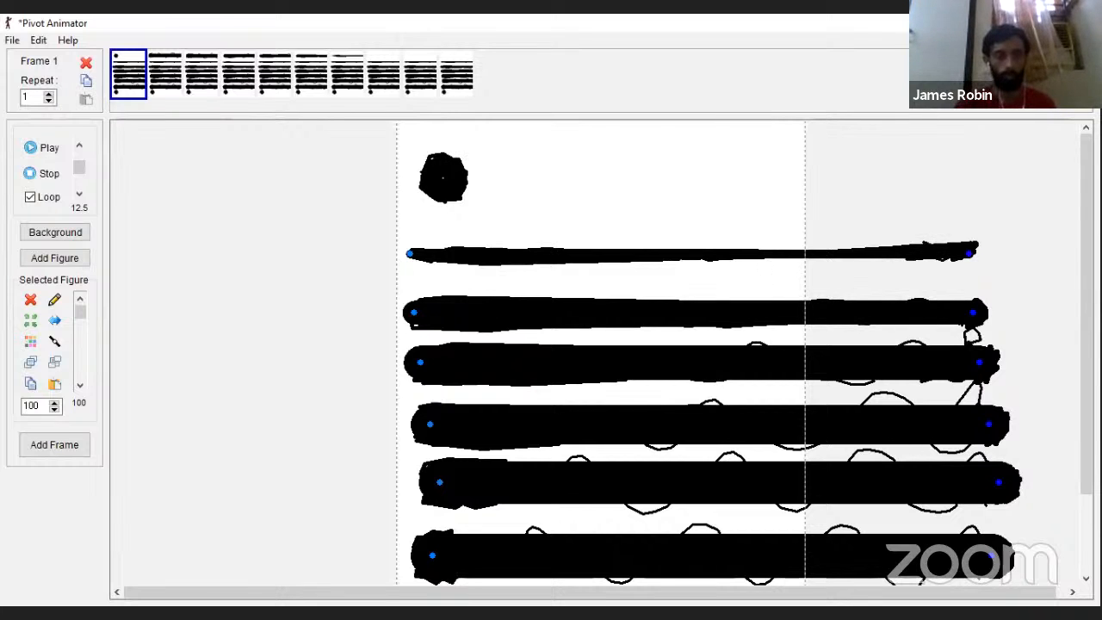
pyautogui.click(165, 69)
pyautogui.click(126, 78)
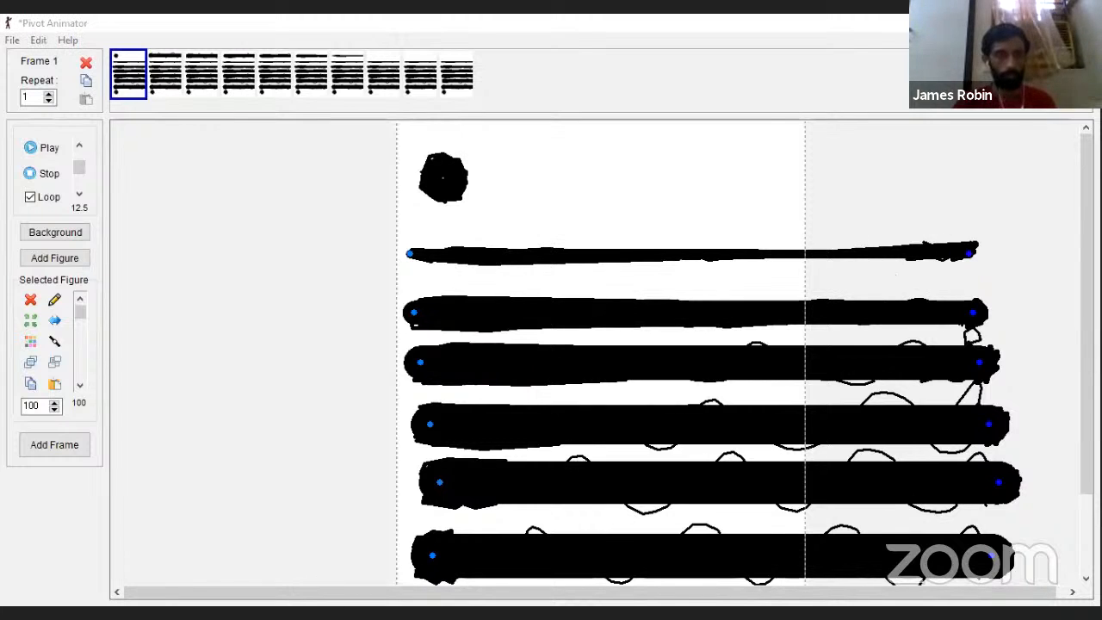
# Step: Start a new animation without saving the Electric Beam project and move the default stick figure slightly up and to the left
pyautogui.click(38, 40)
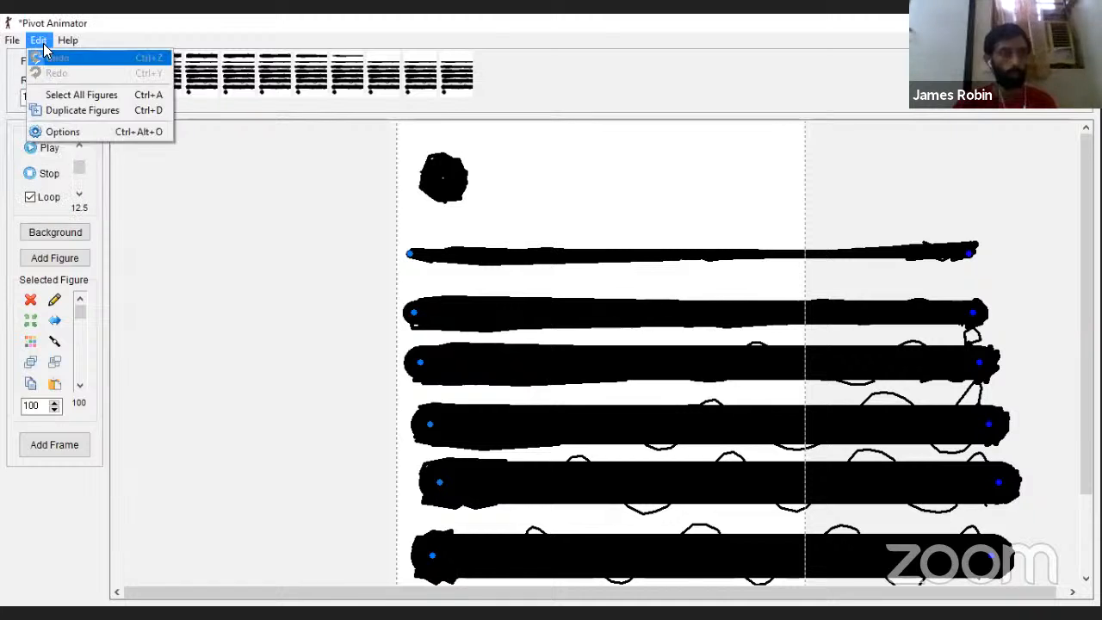
pyautogui.click(25, 54)
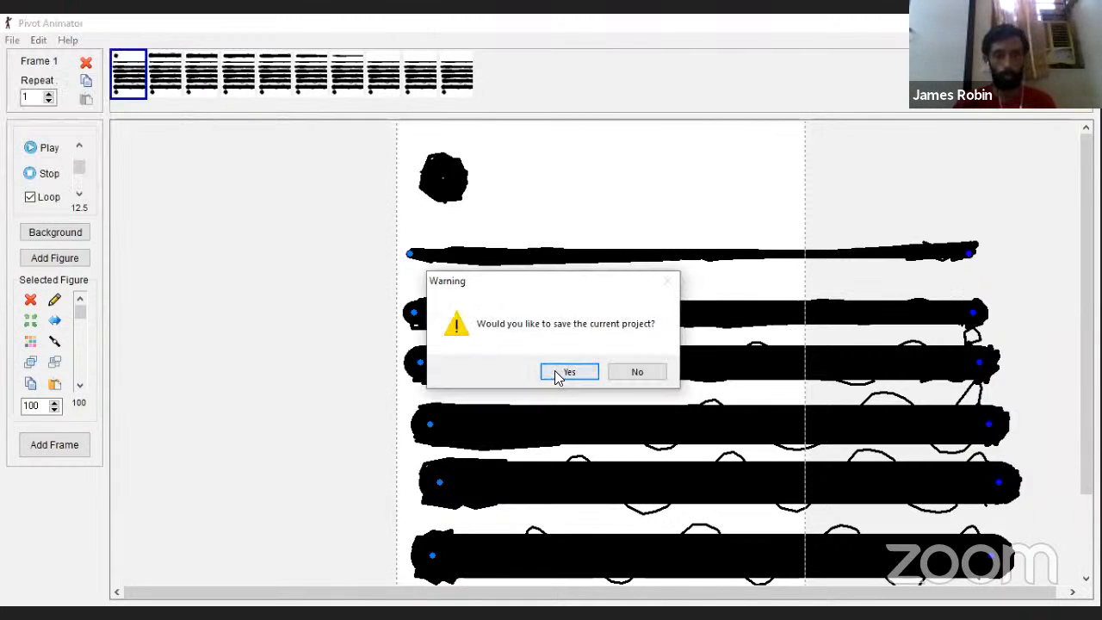
pyautogui.click(623, 373)
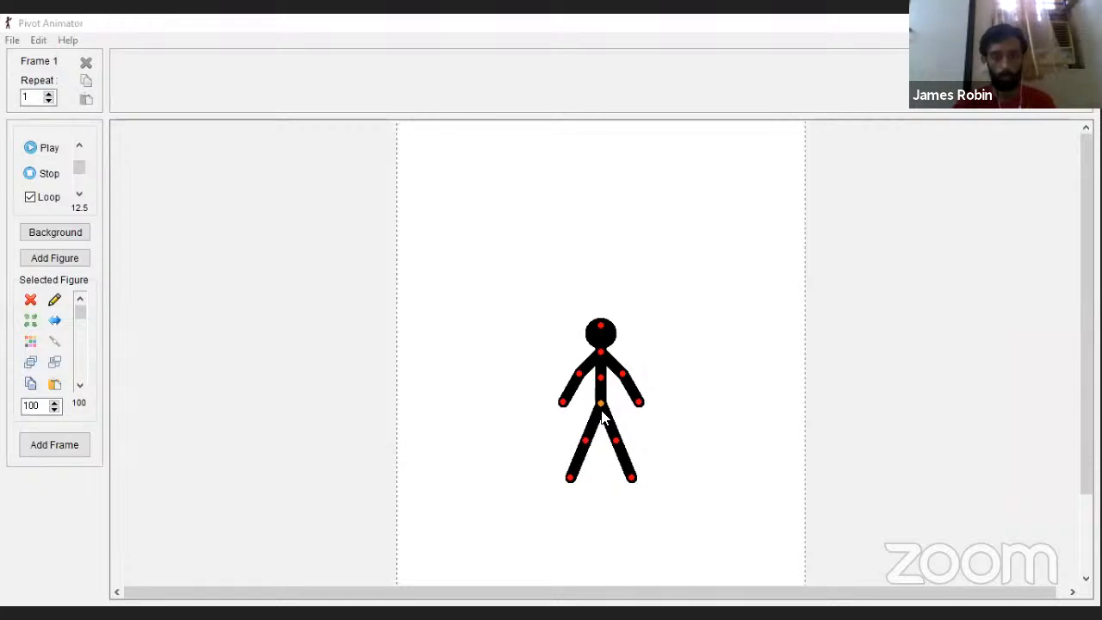
pyautogui.moveTo(601, 404); pyautogui.dragTo(543, 393)
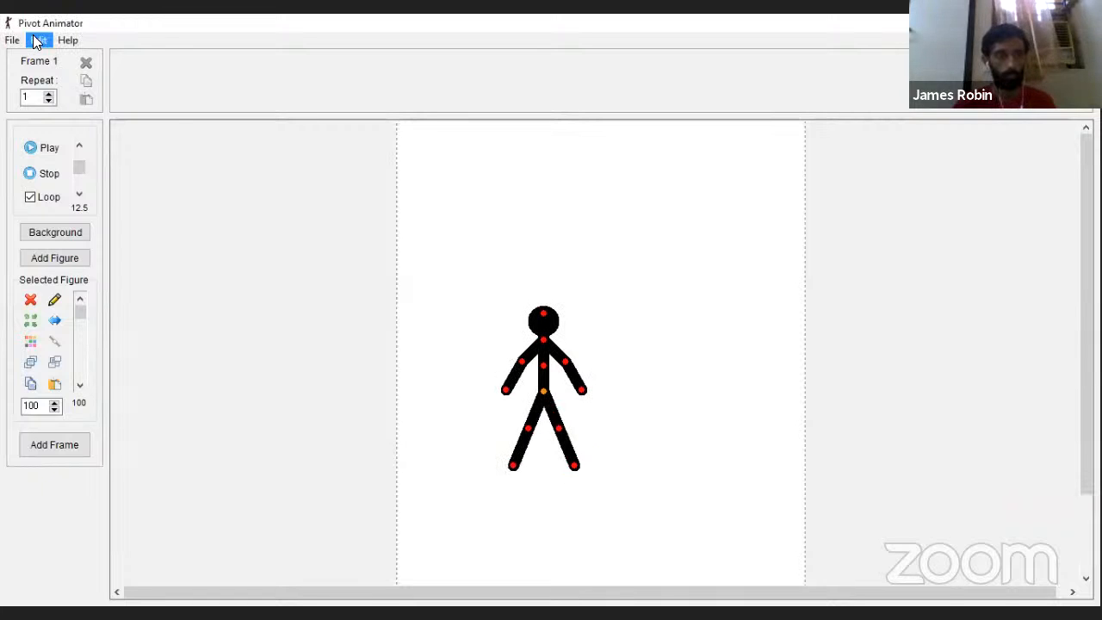
# Step: Set the animation dimensions to 1000 wide by 400 high and move the stick figure fully inside the canvas's lower-left area
pyautogui.click(38, 40)
pyautogui.click(90, 131)
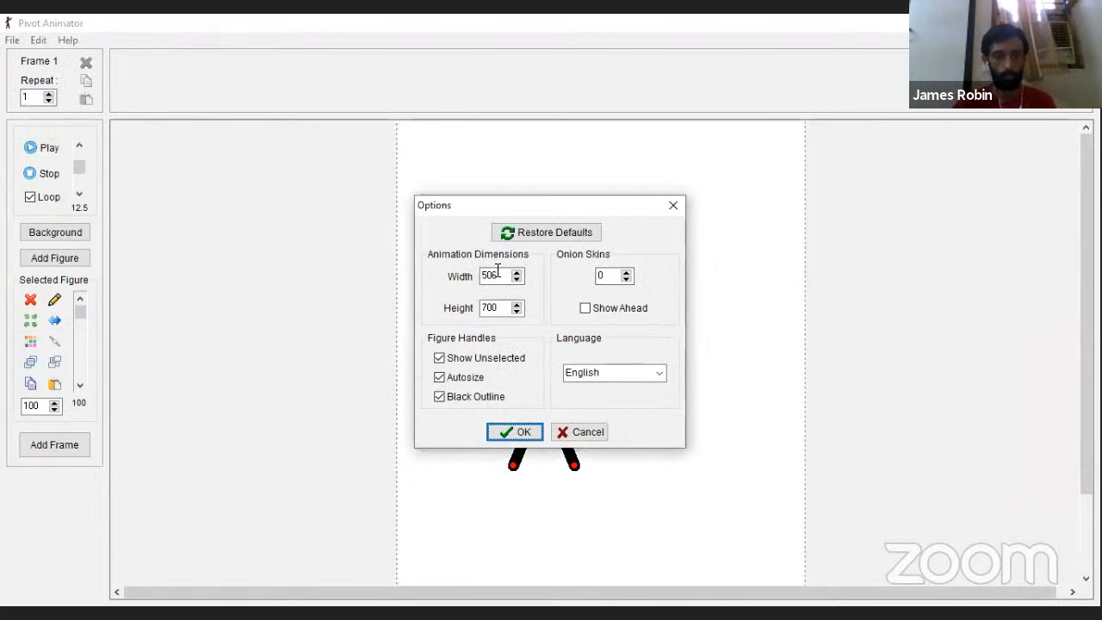
pyautogui.moveTo(508, 277); pyautogui.dragTo(425, 272)
pyautogui.press('BackSpace')
pyautogui.write('1000')
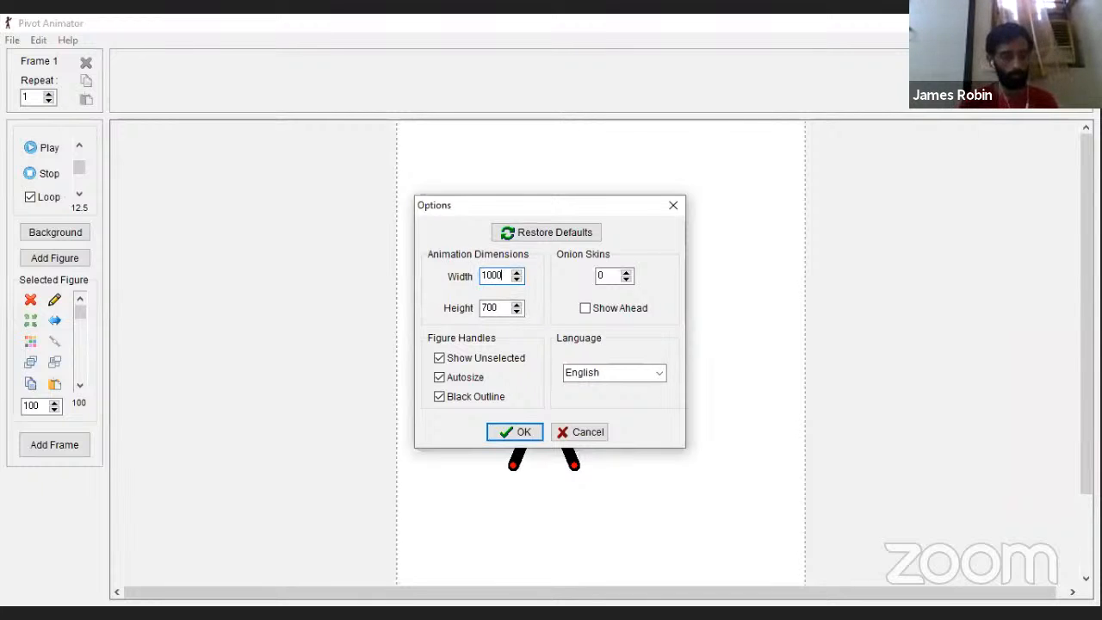
pyautogui.press('Tab')
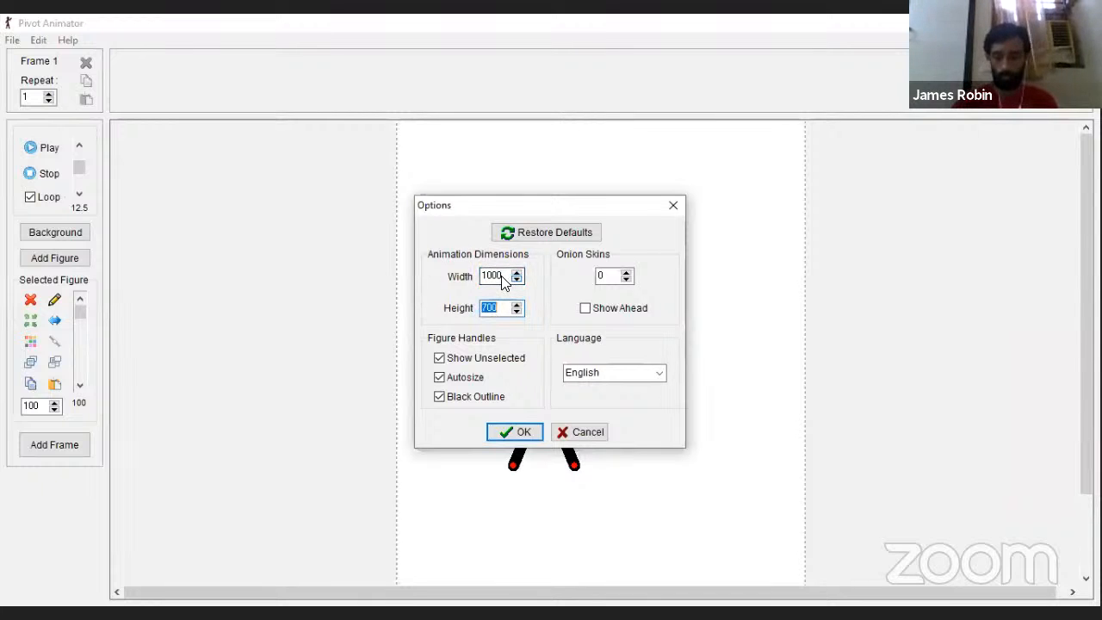
pyautogui.write('40')
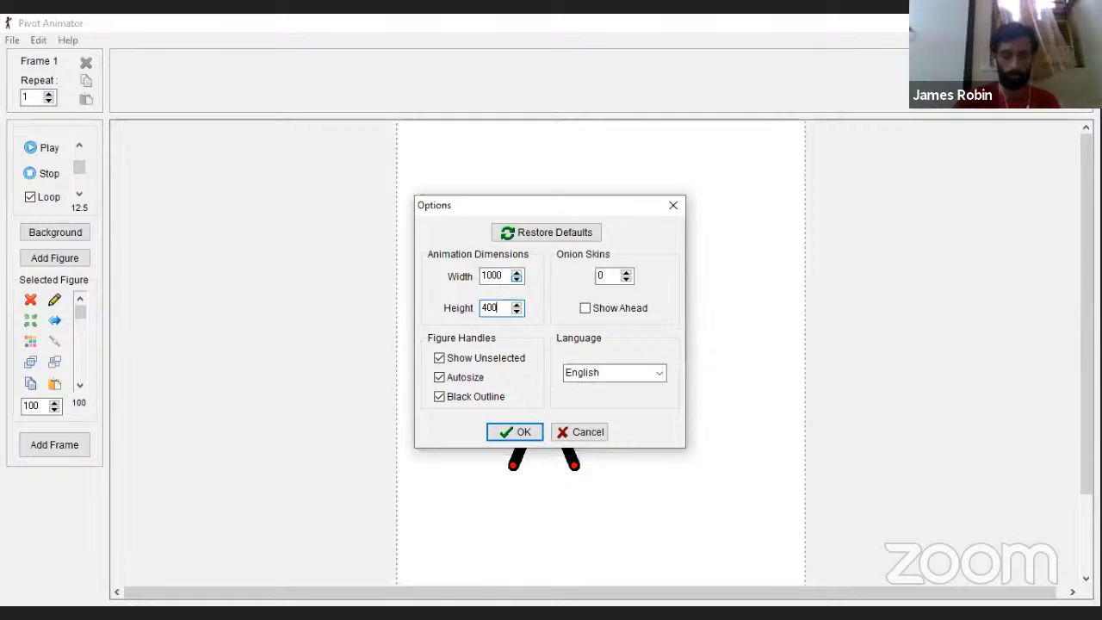
pyautogui.write('0')
pyautogui.click(532, 431)
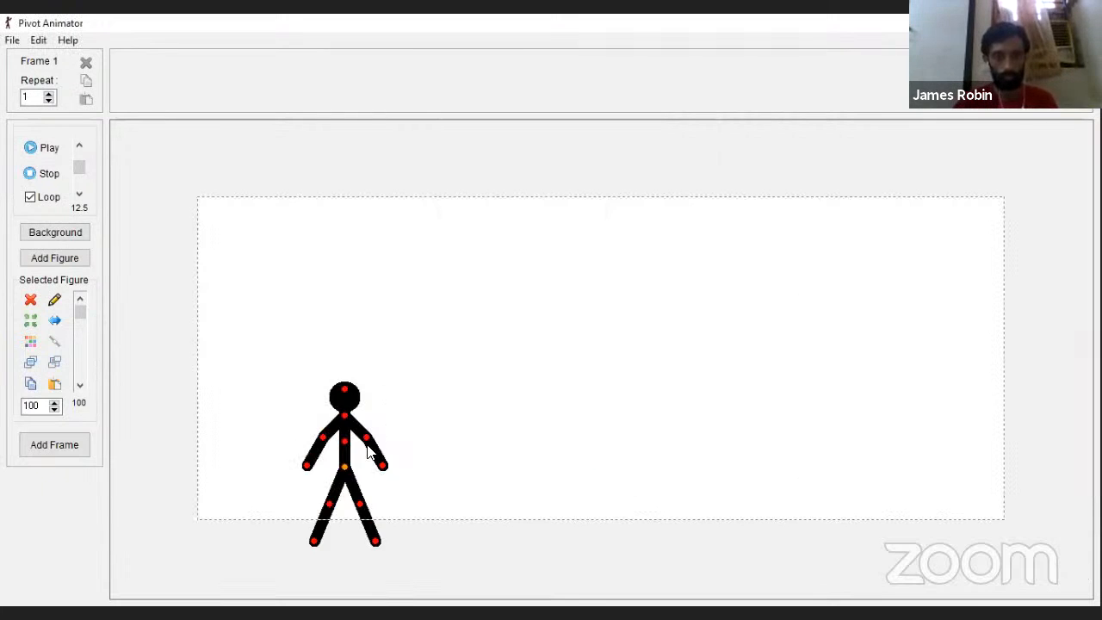
pyautogui.moveTo(344, 465); pyautogui.dragTo(259, 432)
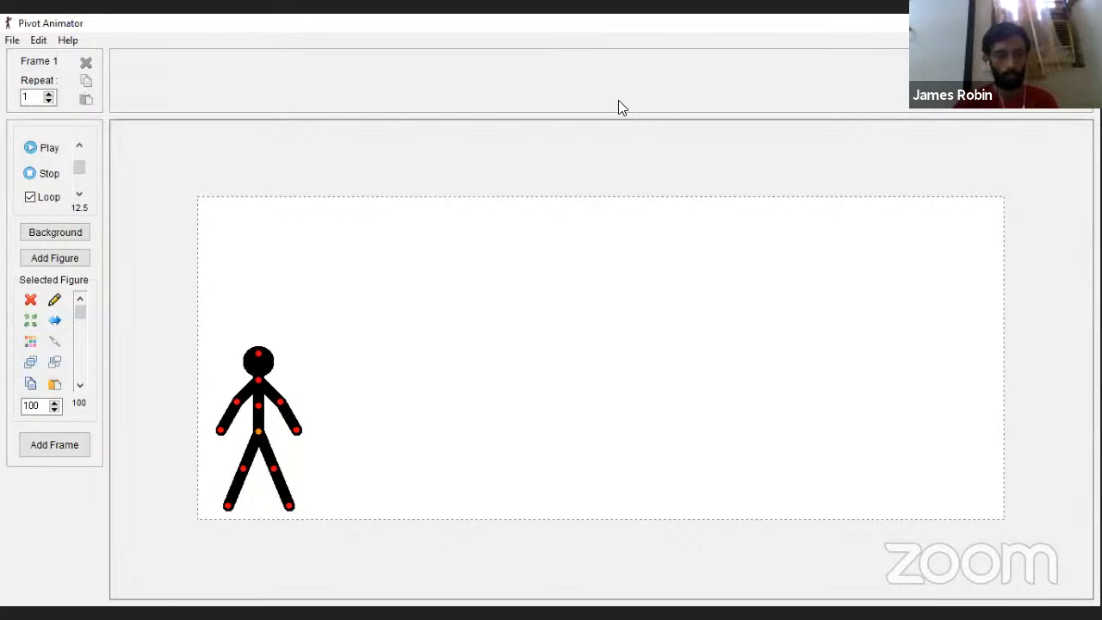
# Step: Edit the selected stick figure and add a short horizontal foot segment pointing right at the end of each leg
pyautogui.click(50, 301)
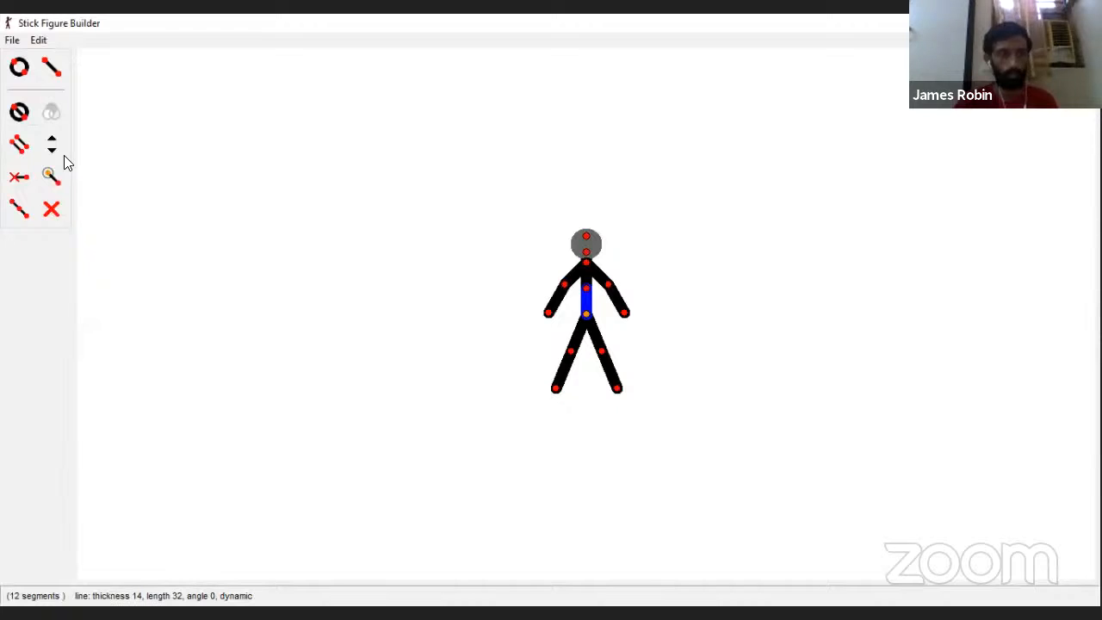
pyautogui.click(52, 67)
pyautogui.click(556, 389)
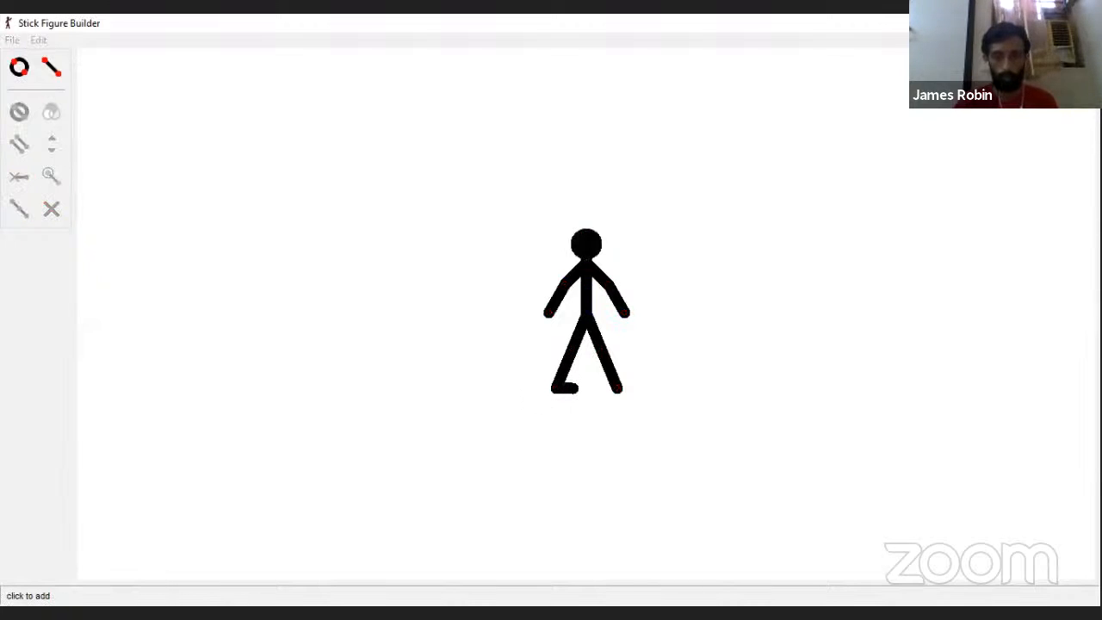
pyautogui.click(575, 388)
pyautogui.click(53, 74)
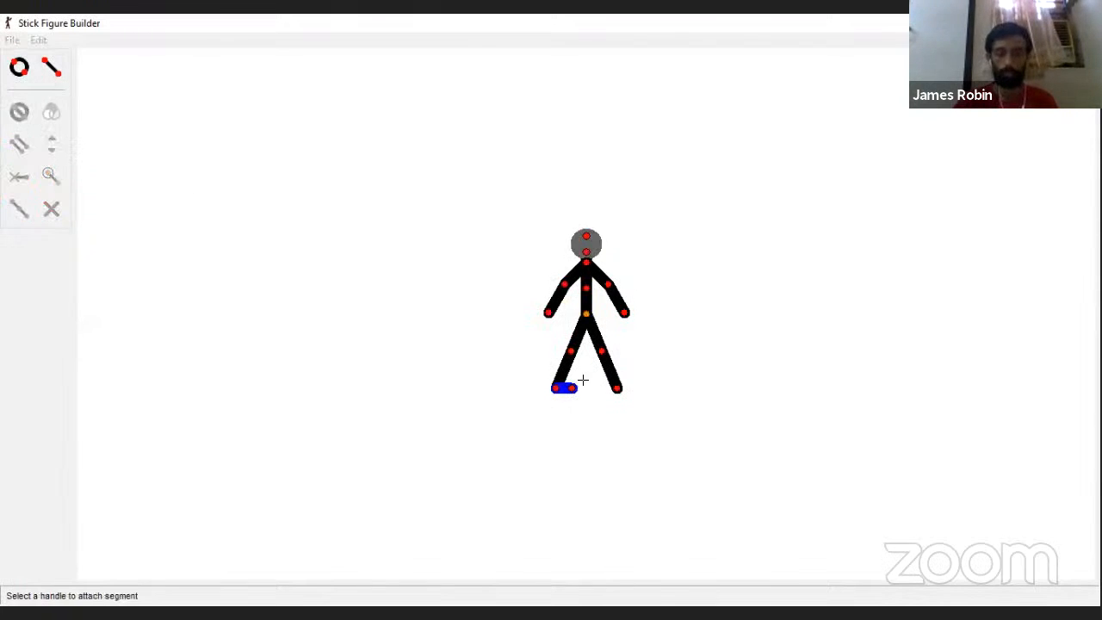
pyautogui.click(615, 389)
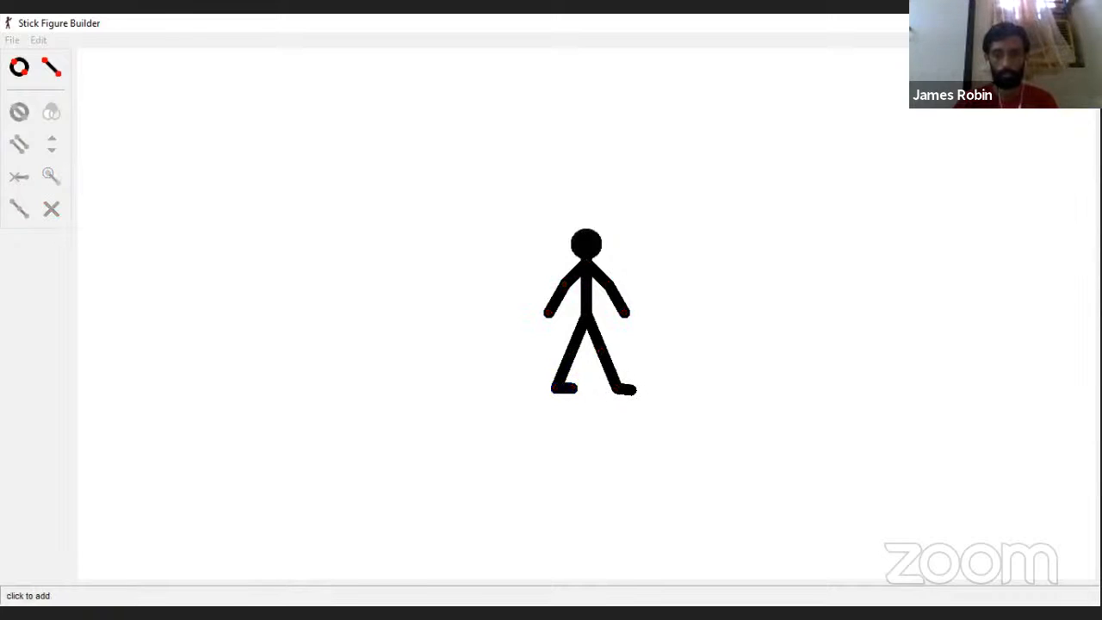
pyautogui.click(633, 388)
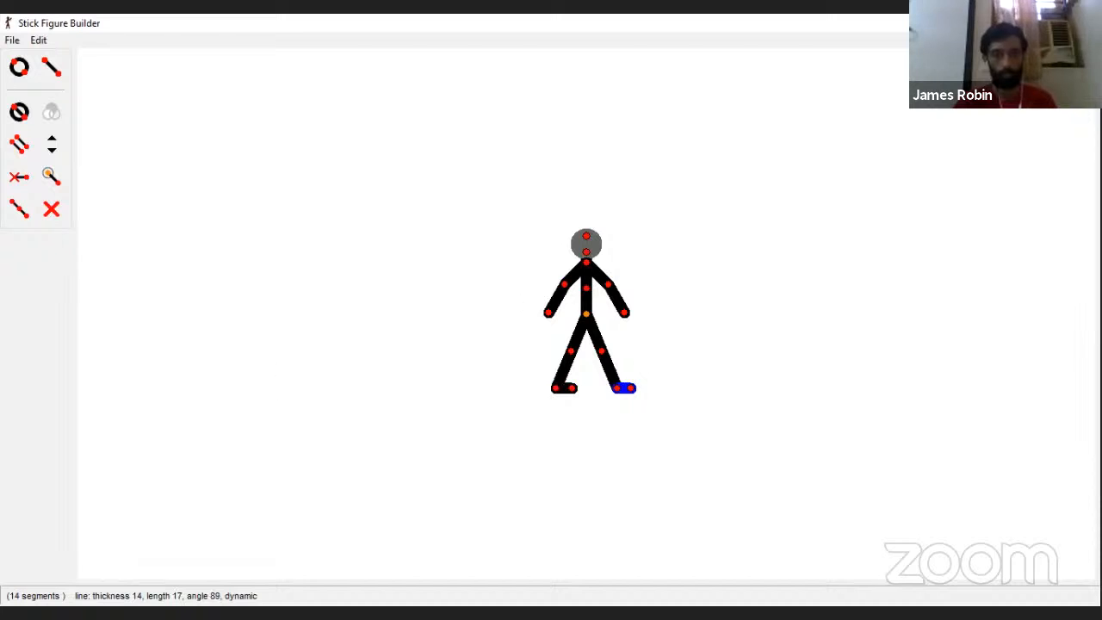
# Step: Add the edited figure to the animation under the name man1
pyautogui.click(11, 40)
pyautogui.click(80, 125)
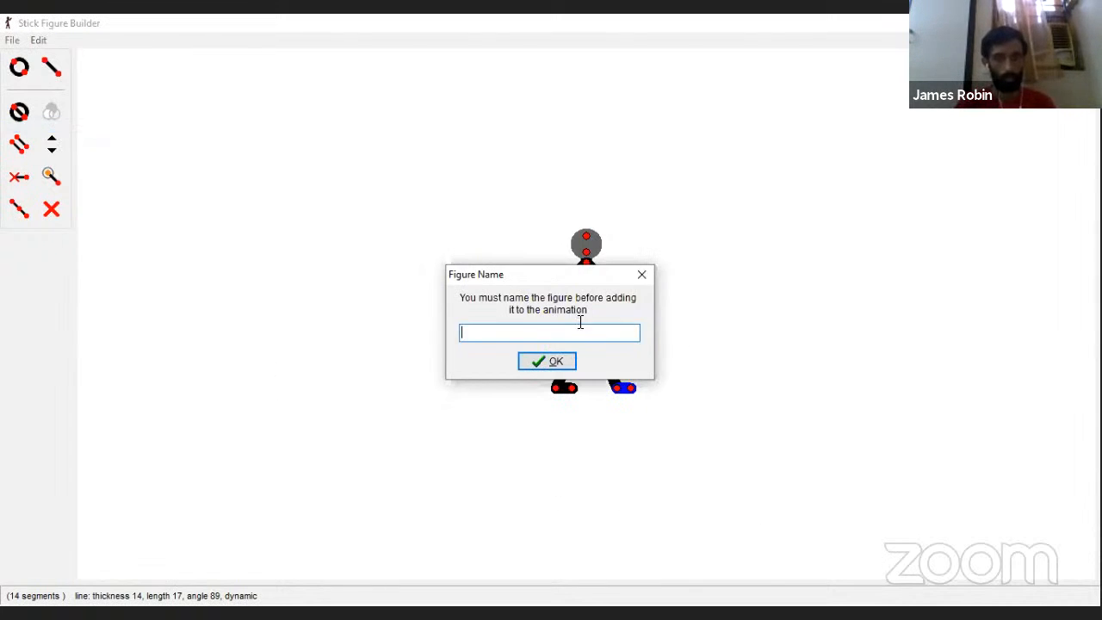
pyautogui.write('man1')
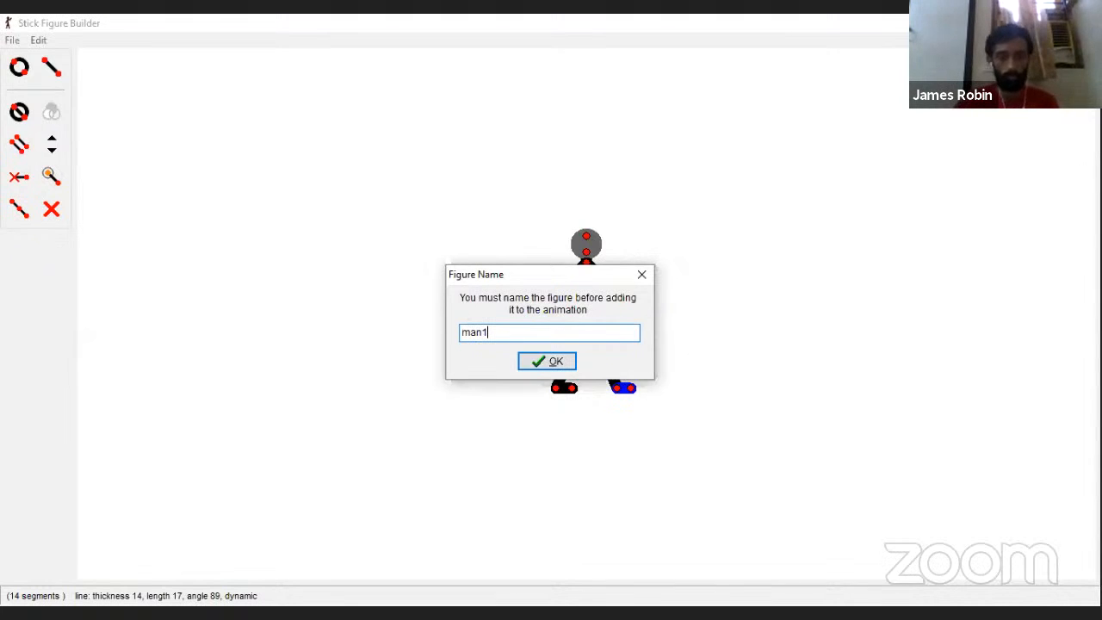
pyautogui.press('Return')
# Step: Delete the original footless figure and move man1 to its place in the canvas's lower-left area
pyautogui.click(258, 404)
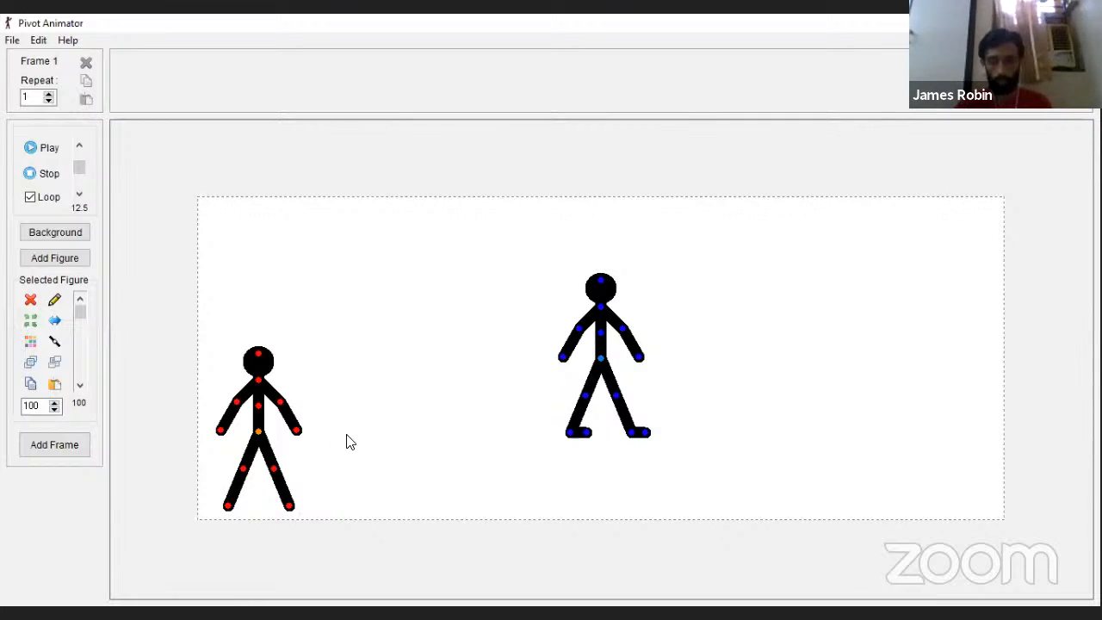
pyautogui.press('Delete')
pyautogui.moveTo(601, 360); pyautogui.dragTo(265, 435)
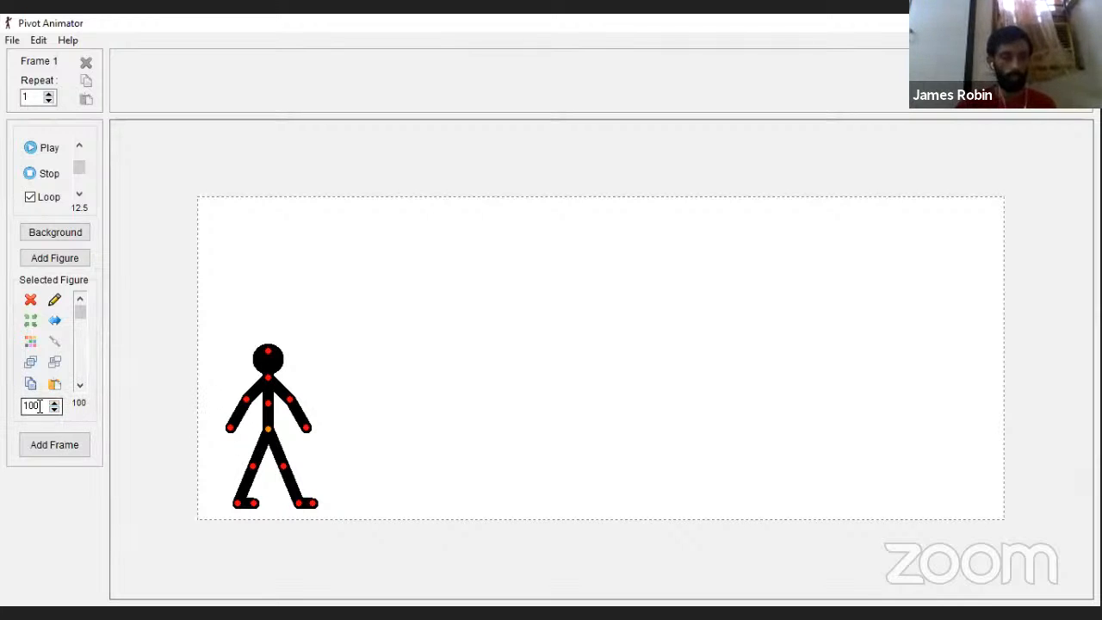
# Step: Try scaling the man1 figure to 150 and set its scale back to 100
pyautogui.moveTo(41, 406); pyautogui.dragTo(14, 405)
pyautogui.write('1')
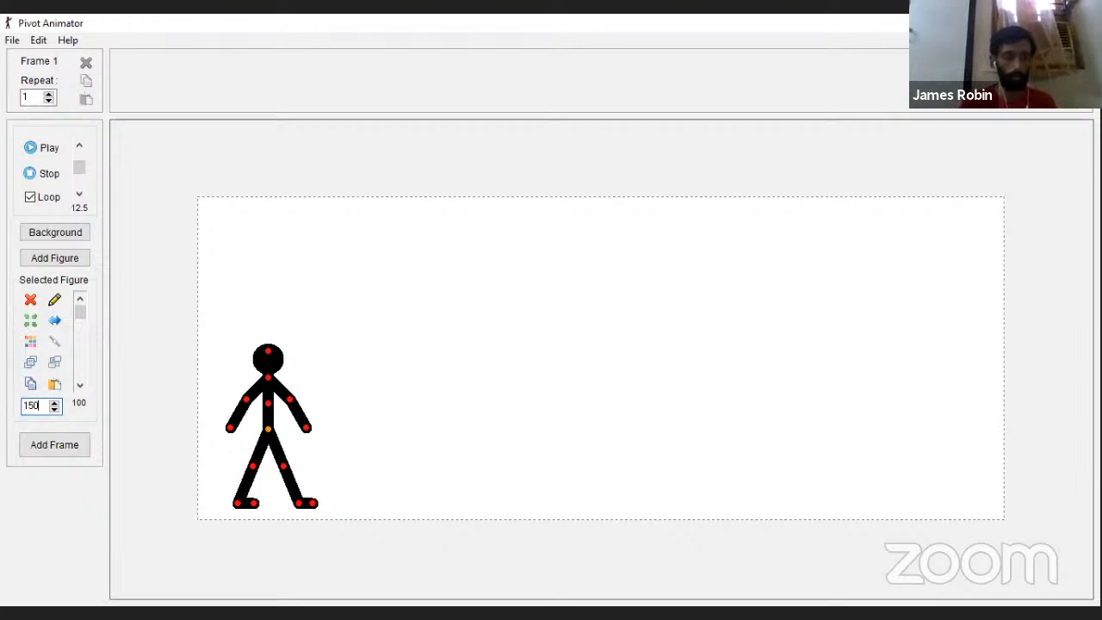
pyautogui.press('Return')
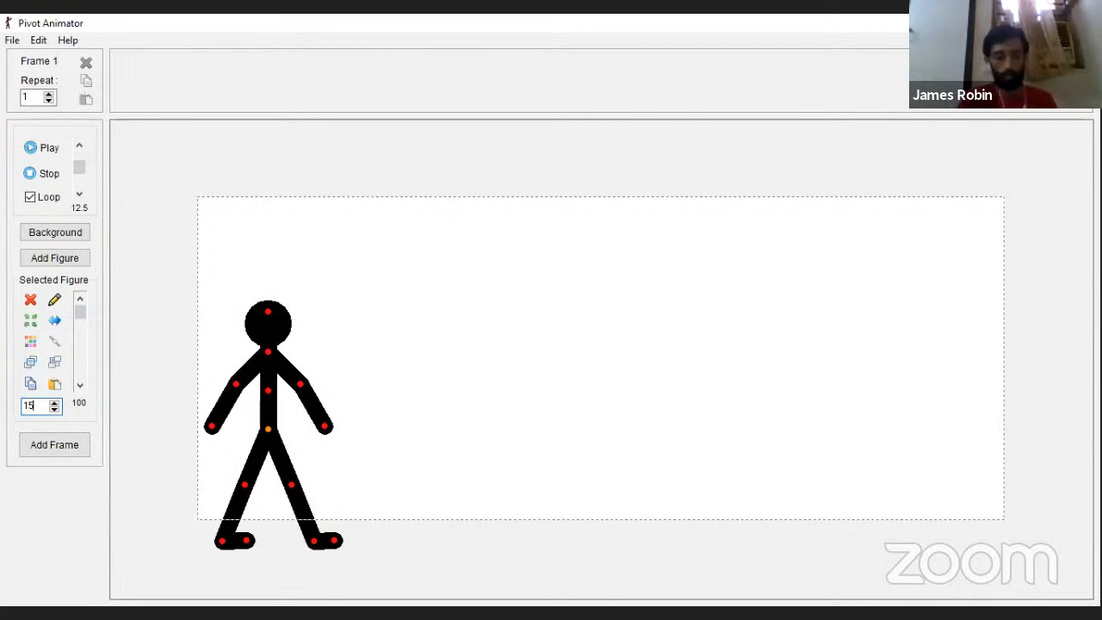
pyautogui.press('BackSpace')
pyautogui.write('00')
pyautogui.press('Return')
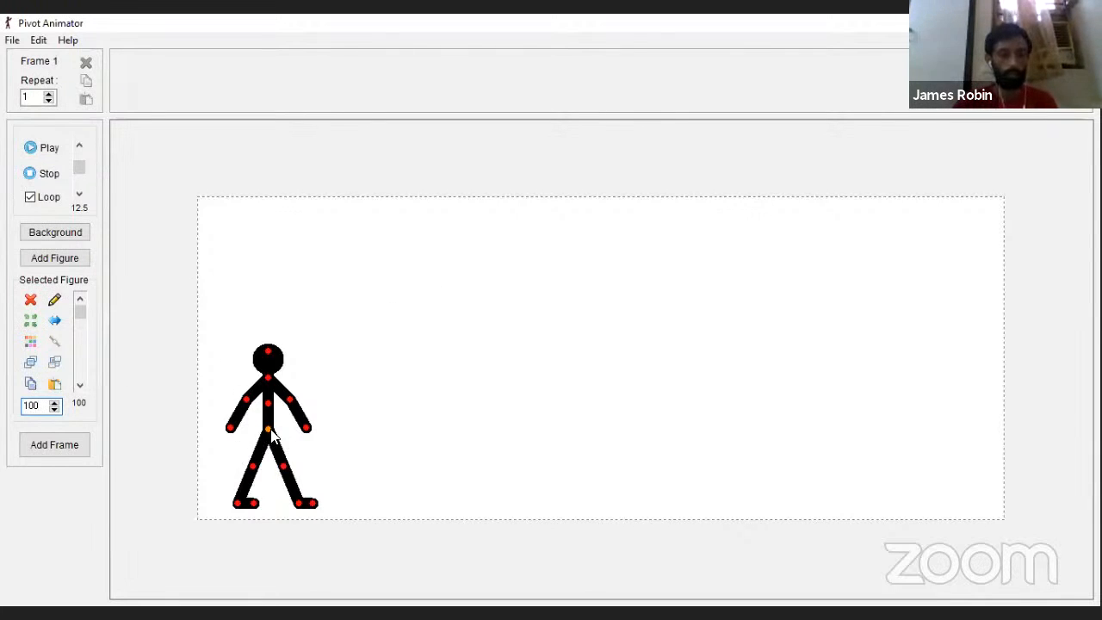
# Step: Recolour the man1 figure orange and shift it slightly up and to the right
pyautogui.moveTo(272, 436); pyautogui.dragTo(279, 405)
pyautogui.click(29, 341)
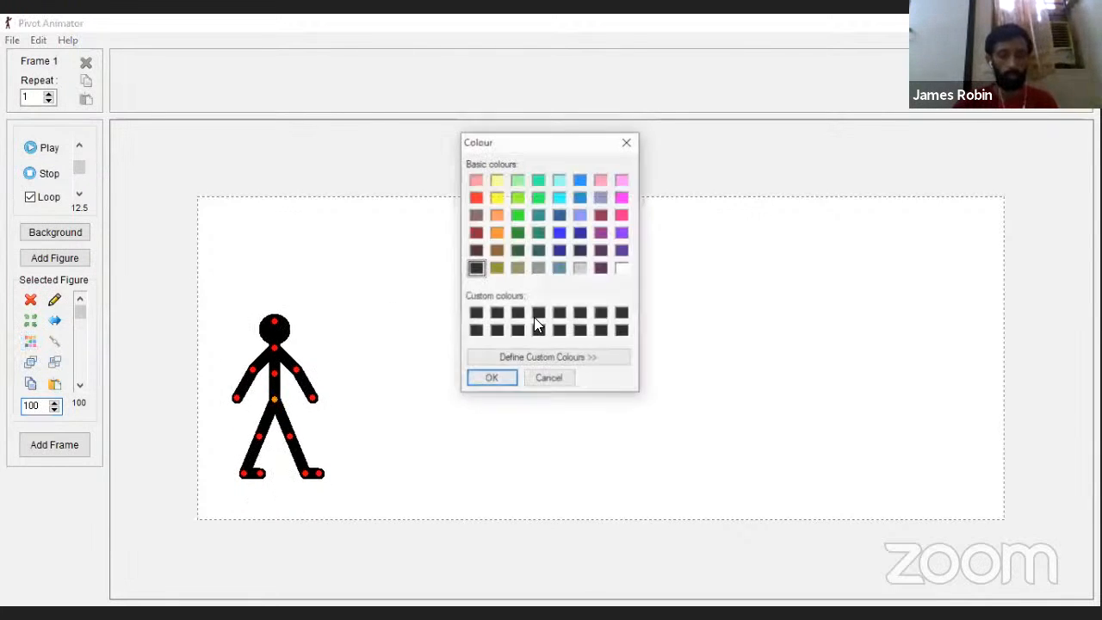
pyautogui.click(476, 382)
pyautogui.moveTo(274, 399); pyautogui.dragTo(286, 377)
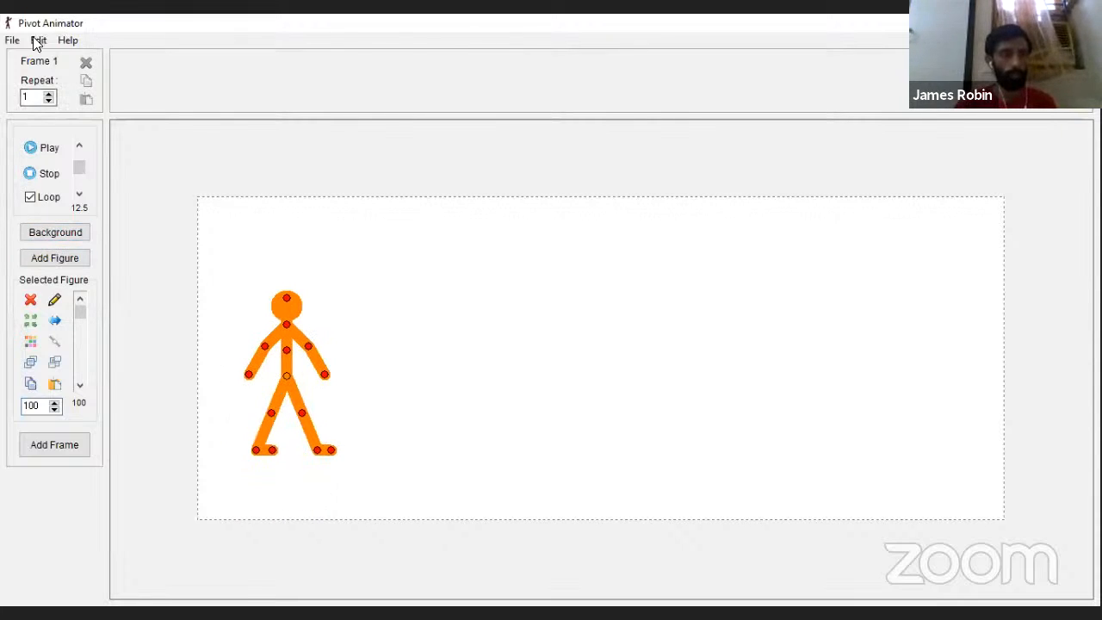
# Step: Load the "Classroom background" PNG from the Desktop as the animation background
pyautogui.click(8, 45)
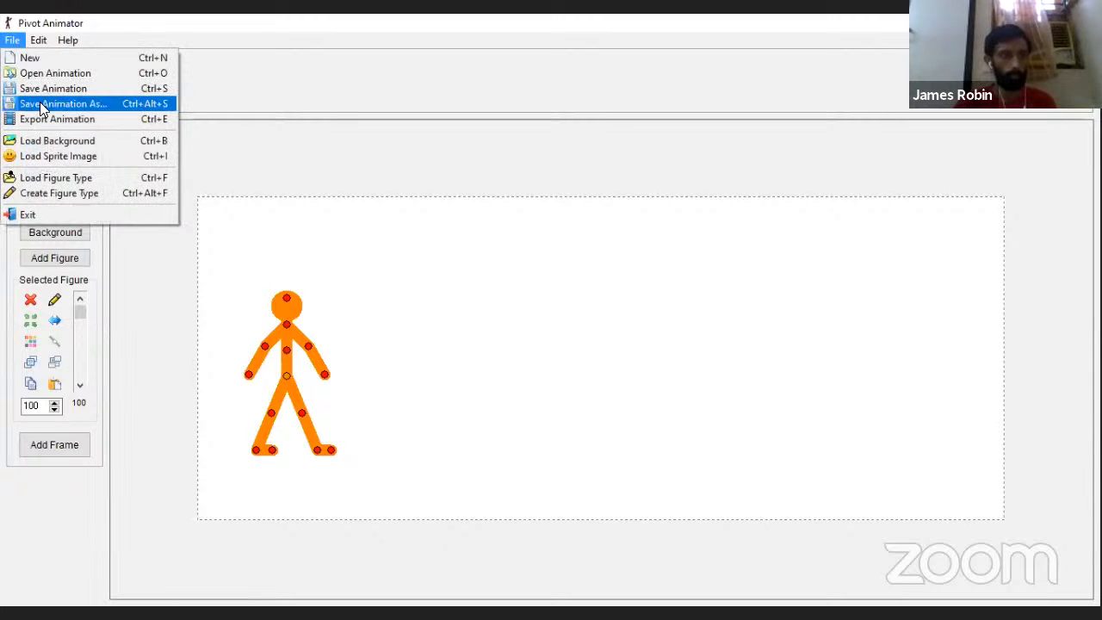
pyautogui.click(49, 140)
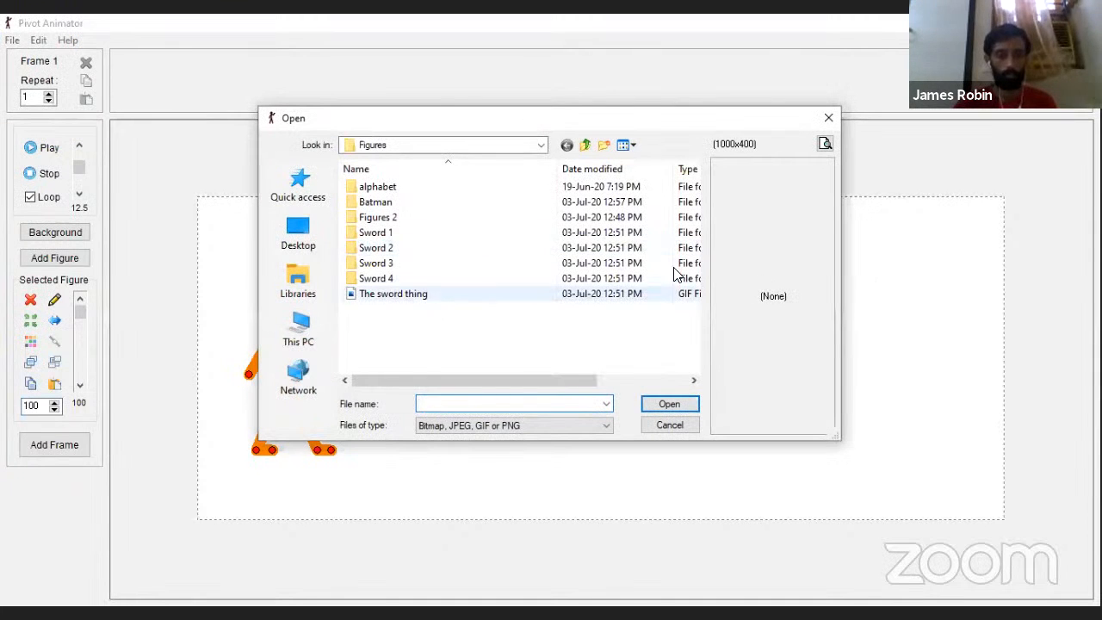
pyautogui.click(297, 327)
pyautogui.scroll(-3, 450, 305)
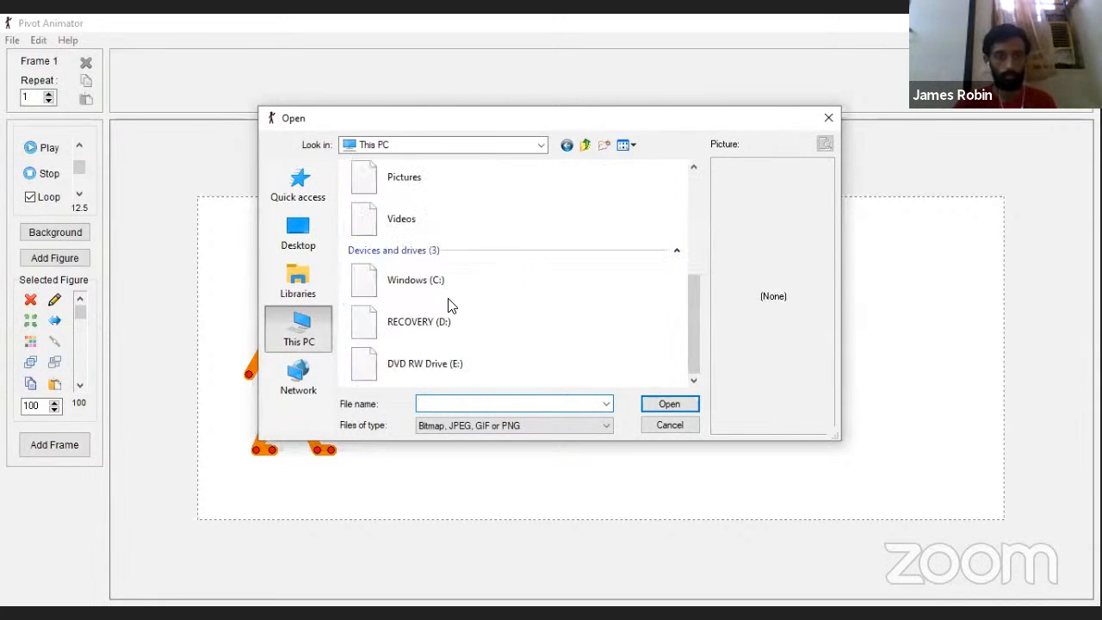
pyautogui.scroll(3, 455, 312)
pyautogui.doubleClick(424, 229)
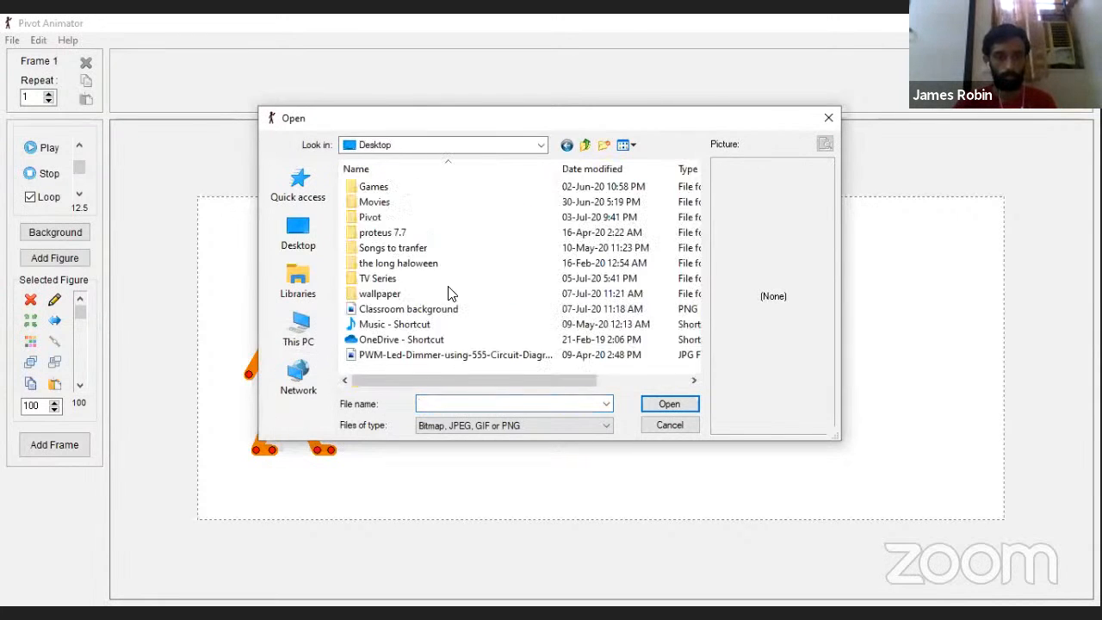
pyautogui.click(453, 308)
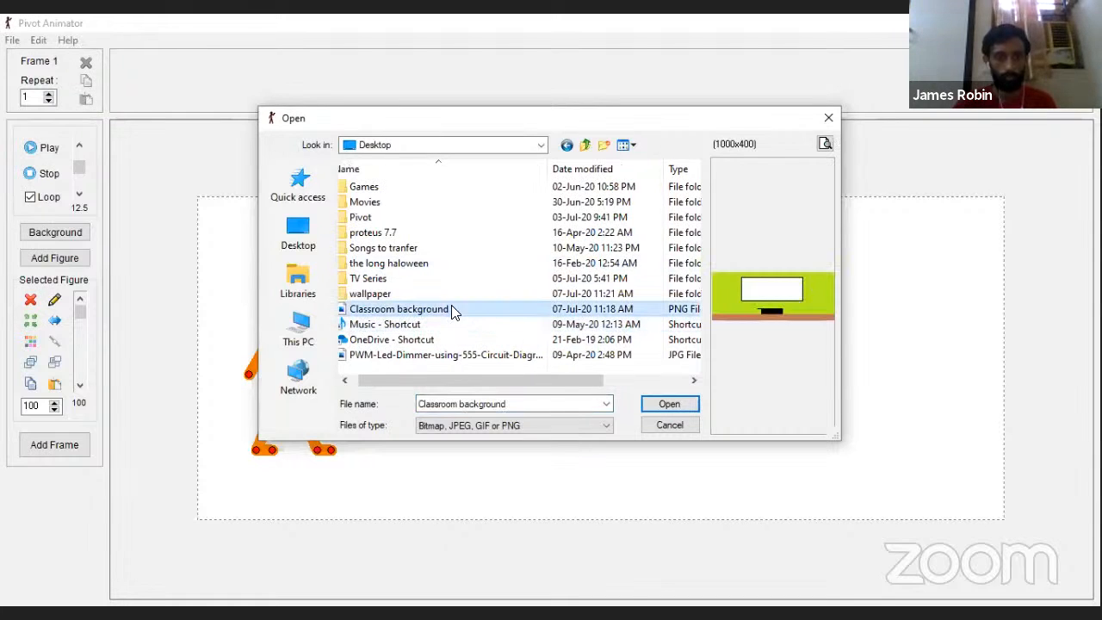
pyautogui.click(675, 403)
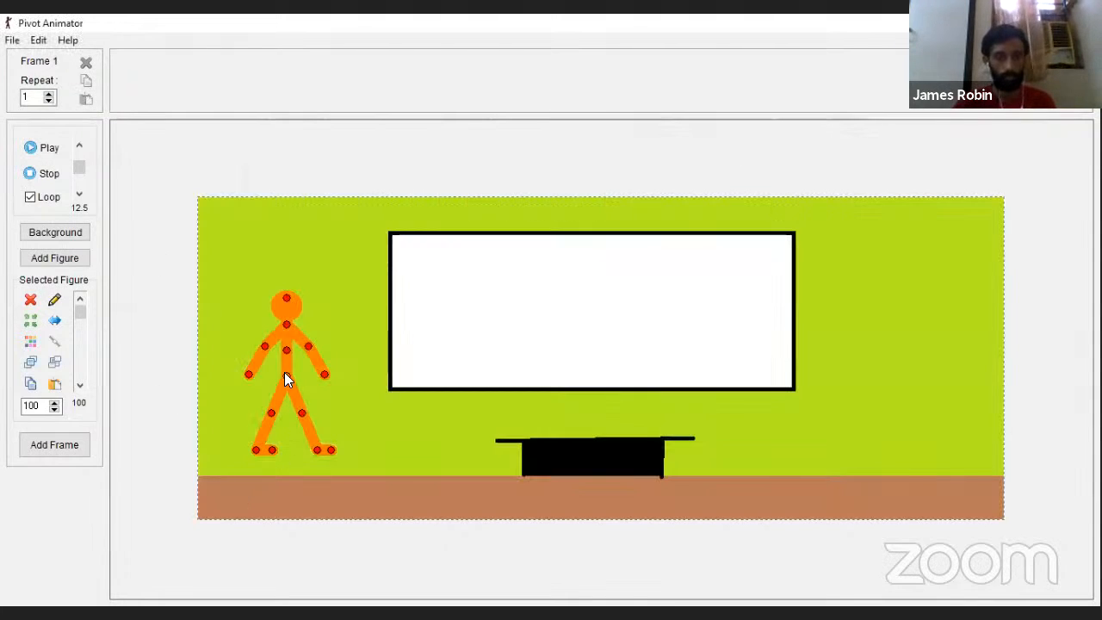
# Step: Place the figure with its feet on the brown floor left of the whiteboard and recolour it red
pyautogui.moveTo(285, 377); pyautogui.dragTo(260, 418)
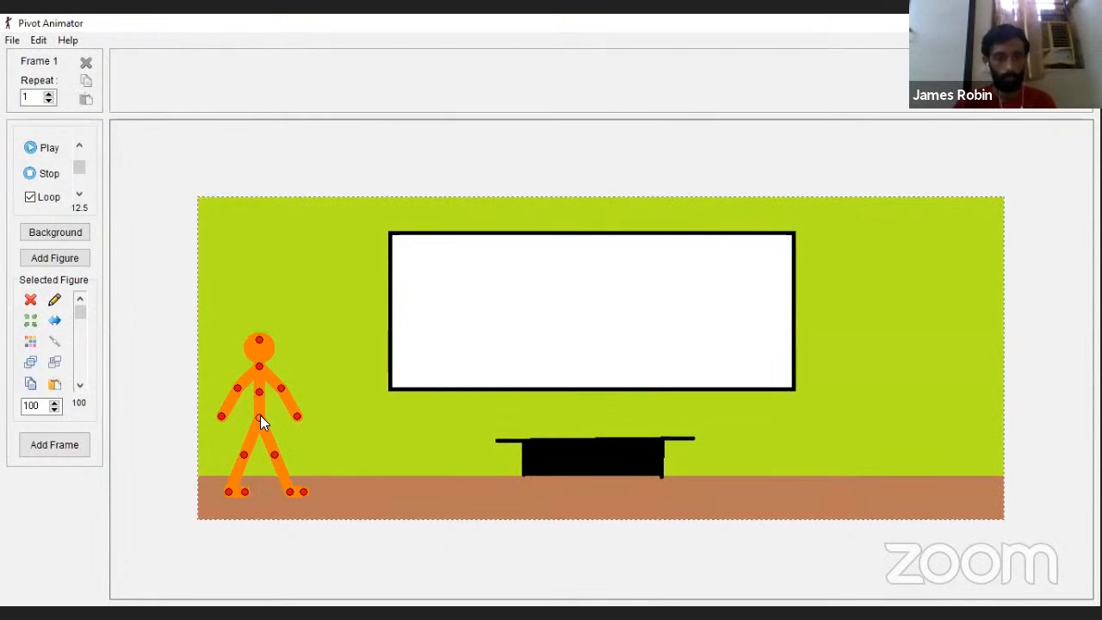
pyautogui.click(29, 341)
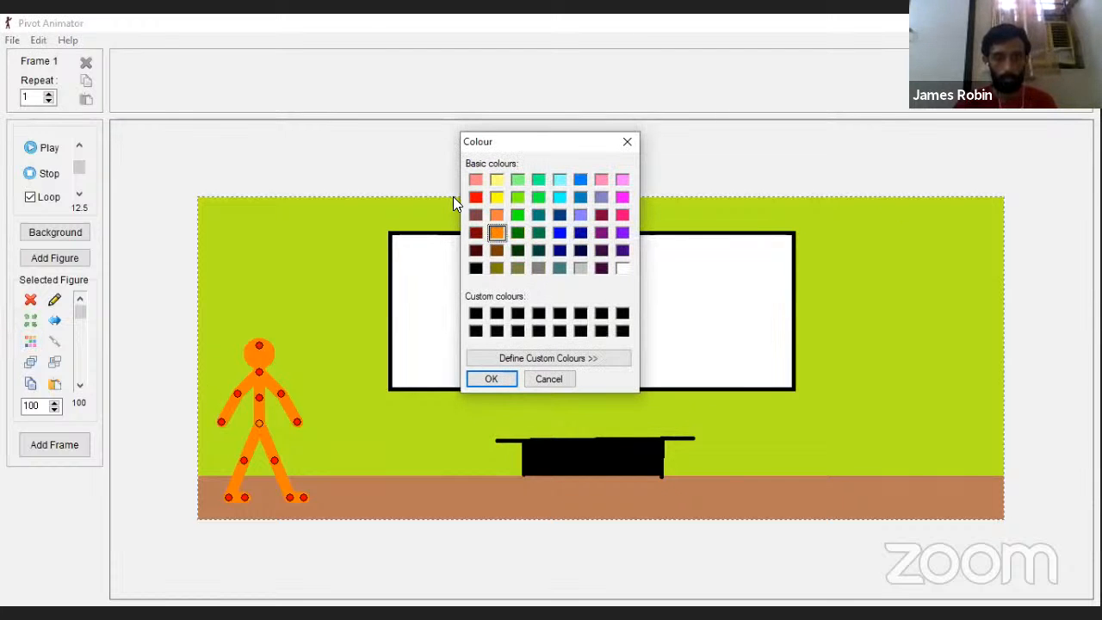
pyautogui.click(471, 197)
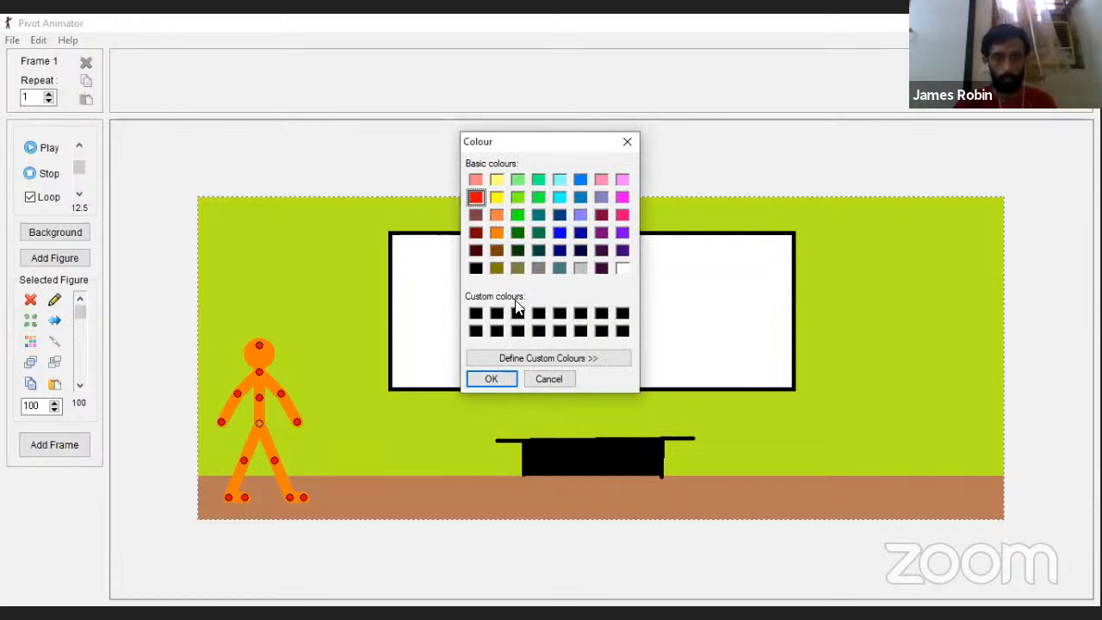
pyautogui.click(489, 380)
pyautogui.moveTo(258, 421); pyautogui.dragTo(266, 423)
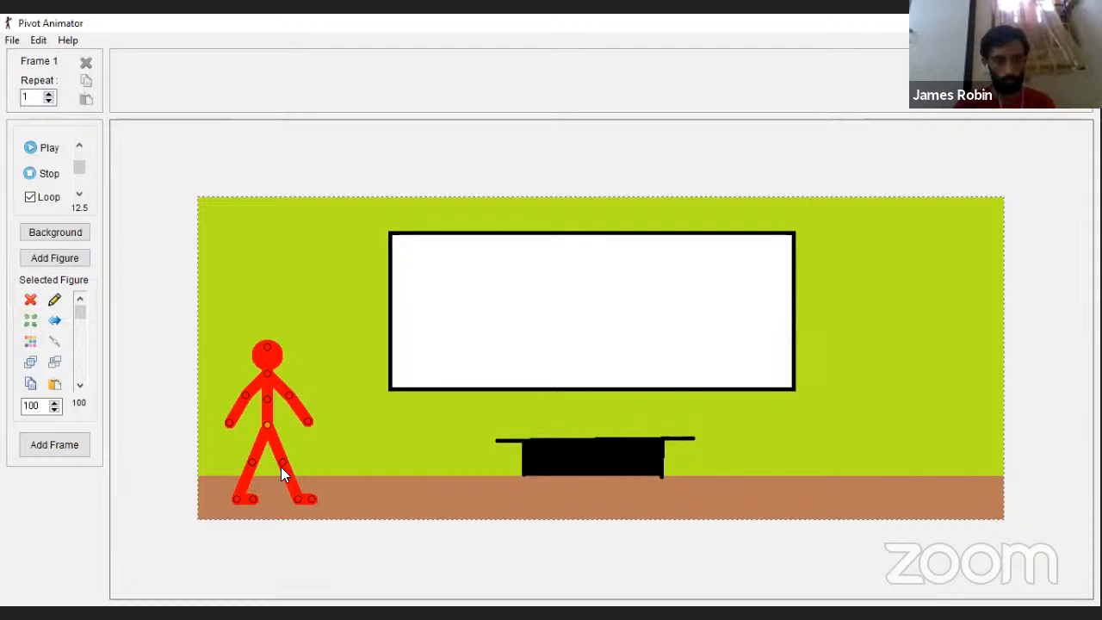
pyautogui.moveTo(285, 463); pyautogui.dragTo(274, 463)
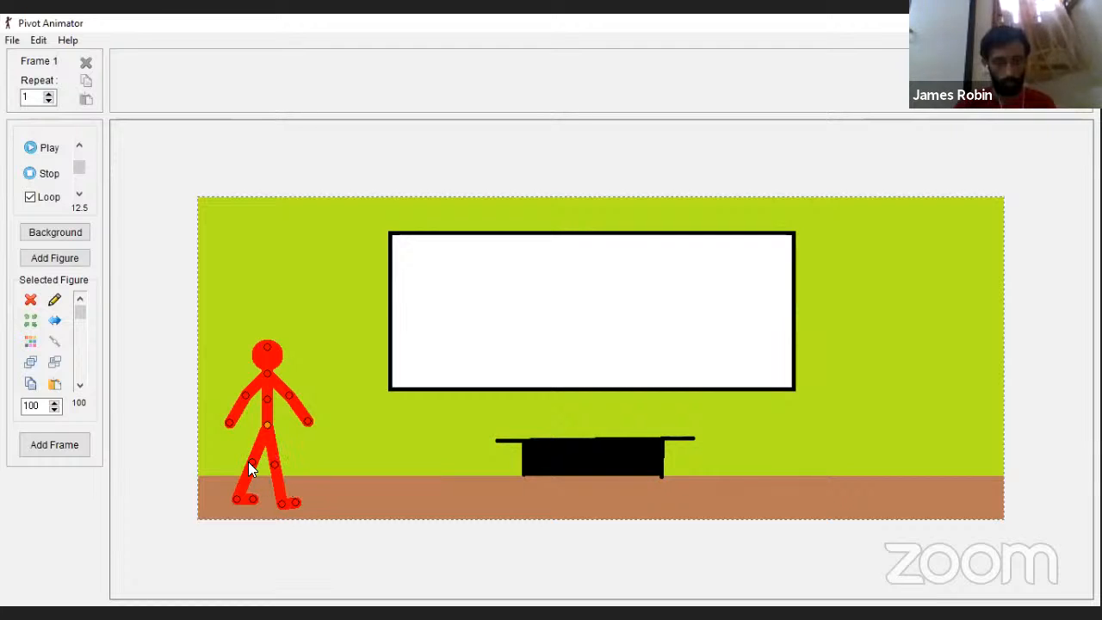
pyautogui.moveTo(267, 425); pyautogui.dragTo(269, 424)
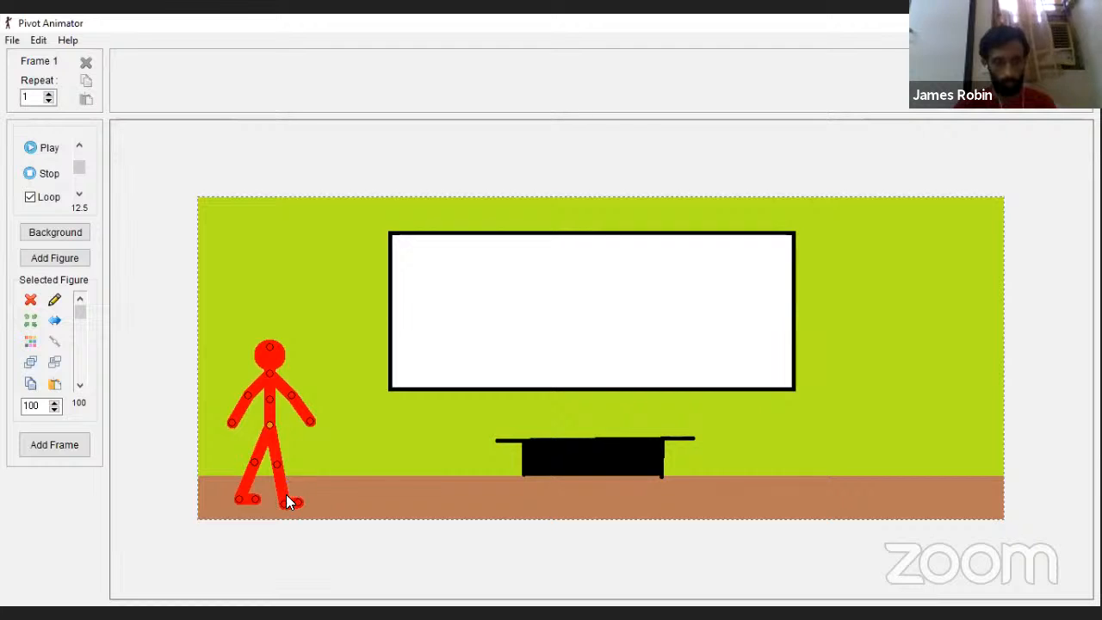
pyautogui.hotkey('ctrl', 'z')
pyautogui.hotkey('ctrl', 'z')
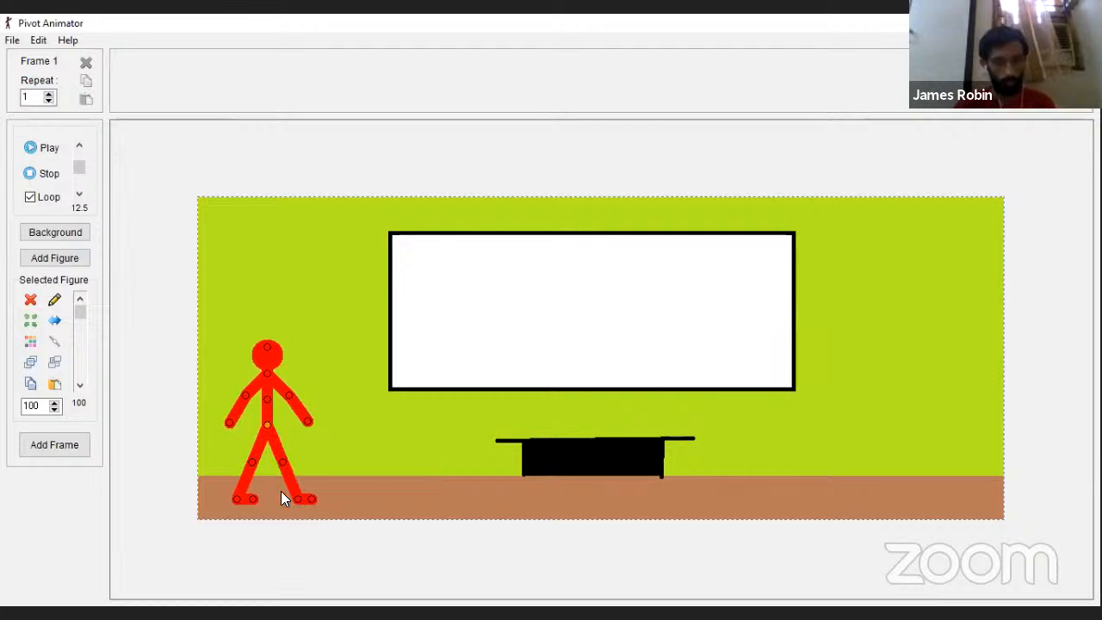
# Step: Capture the standing pose as the first frame, bring both legs slightly inward and capture the second frame
pyautogui.press('space')
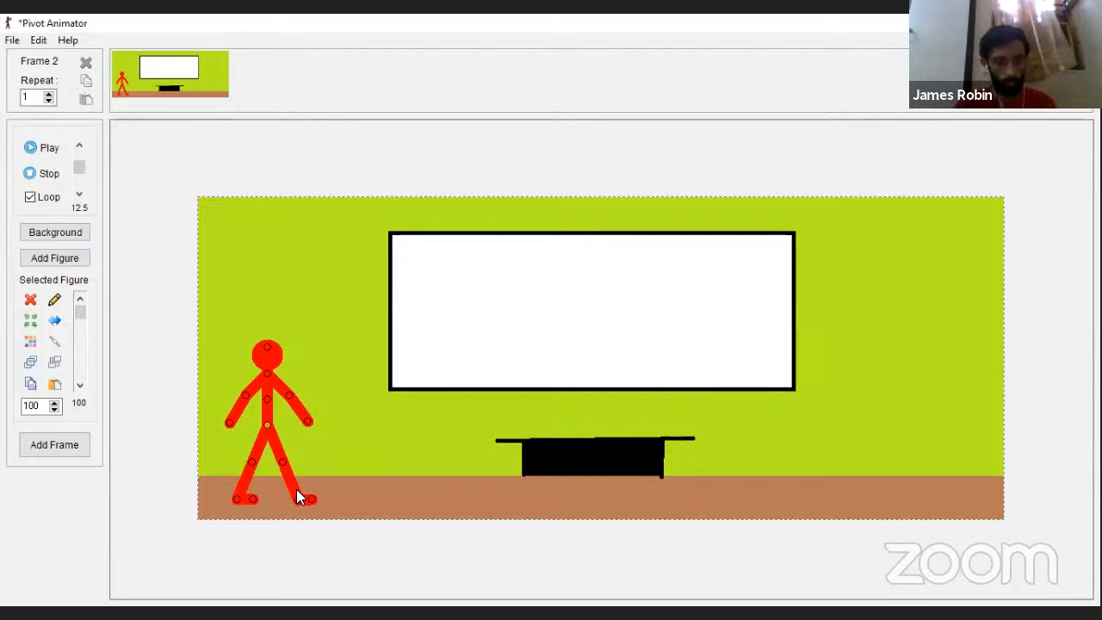
pyautogui.moveTo(253, 465); pyautogui.dragTo(260, 461)
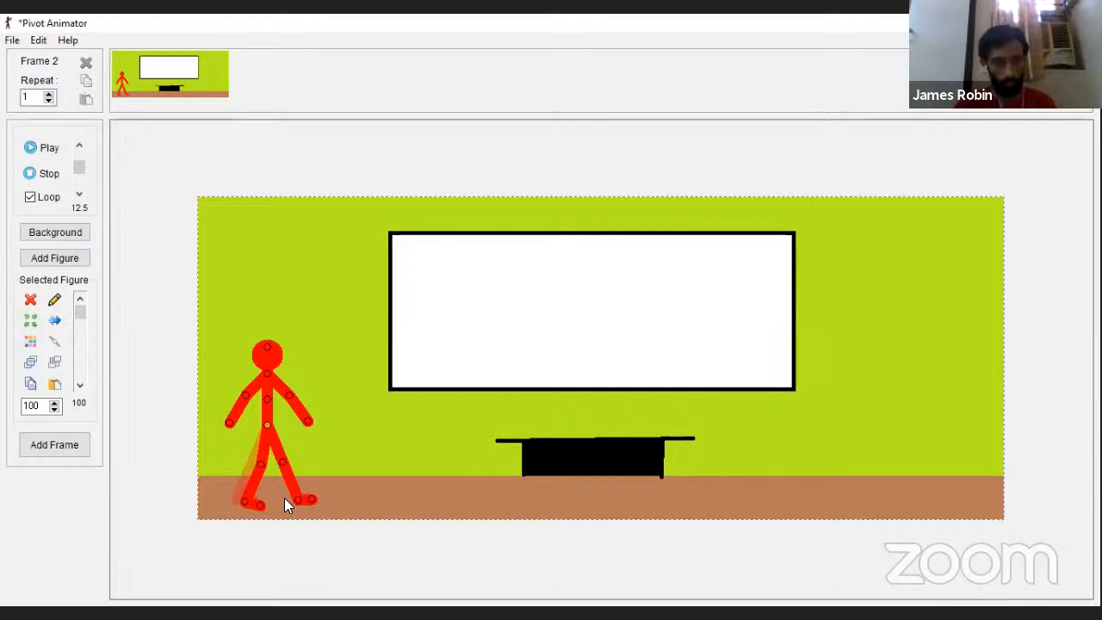
pyautogui.moveTo(287, 502); pyautogui.dragTo(291, 496)
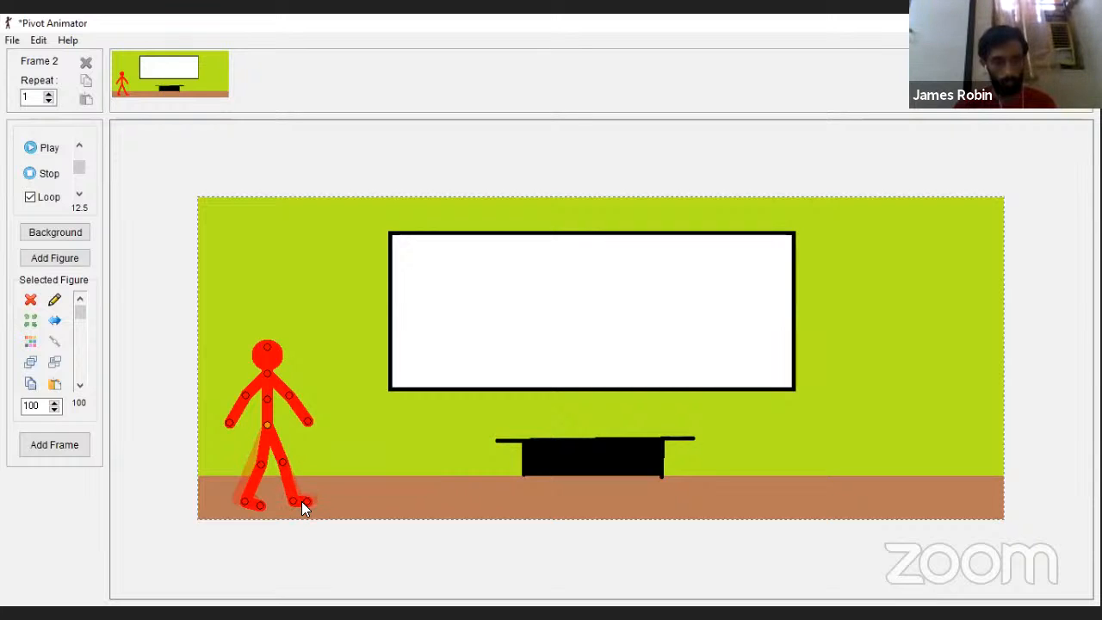
pyautogui.press('space')
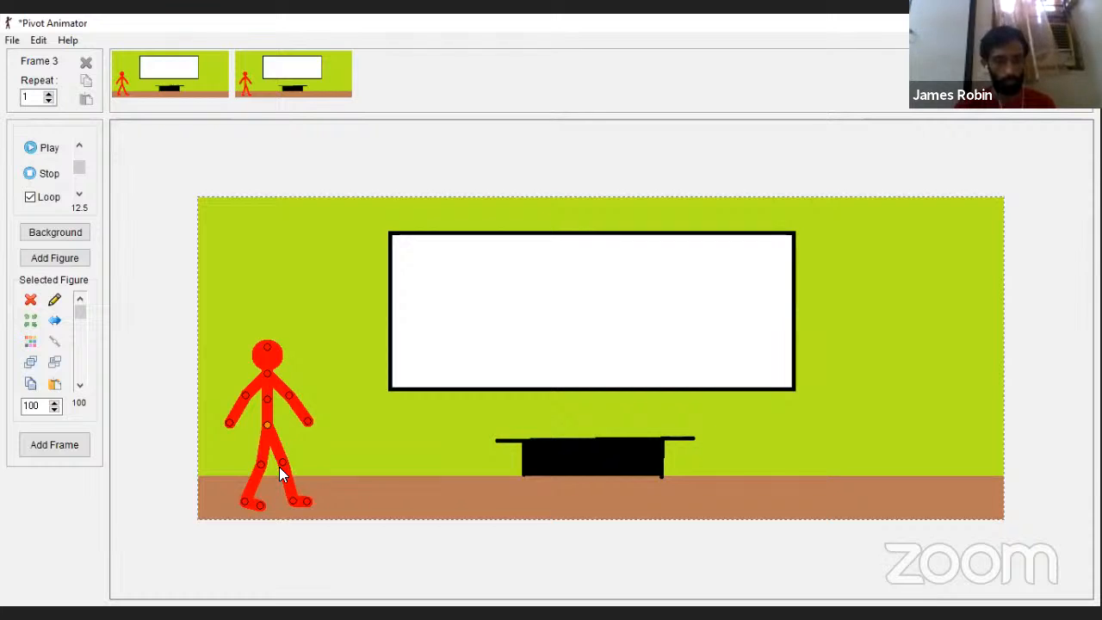
# Step: Bring both legs closer together, capture the third frame and shift the whole figure slightly to the right
pyautogui.moveTo(283, 464); pyautogui.dragTo(277, 464)
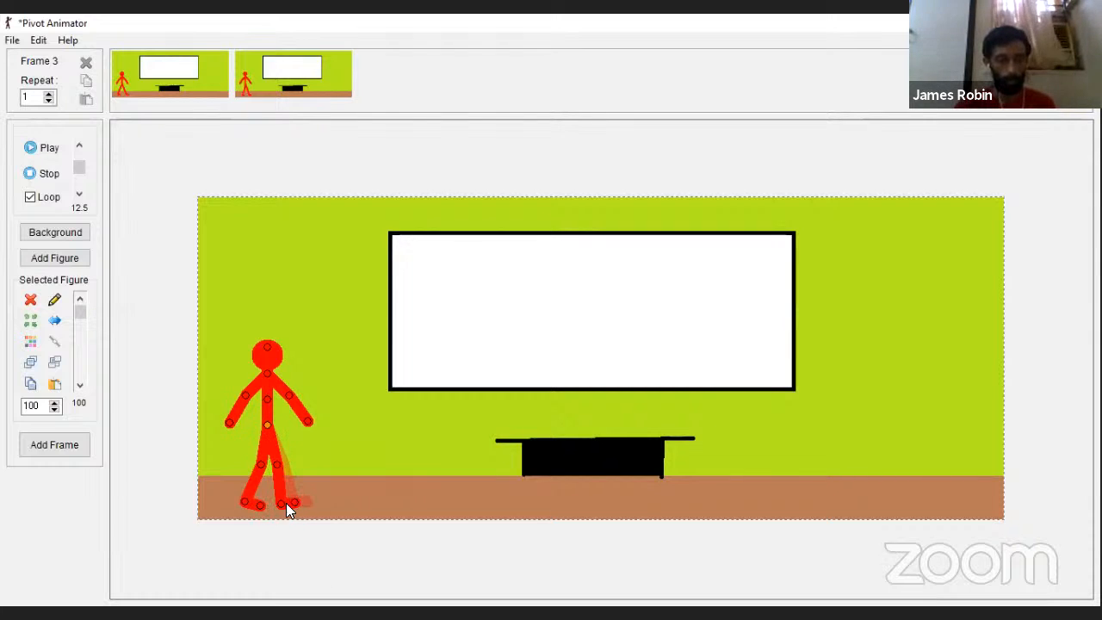
pyautogui.moveTo(256, 466); pyautogui.dragTo(263, 469)
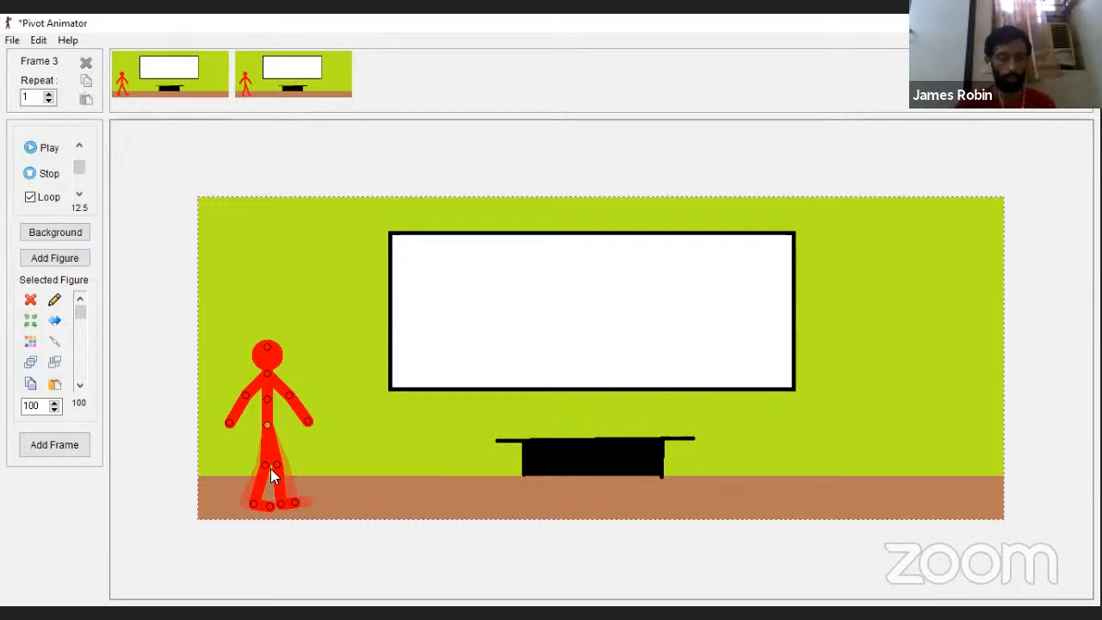
pyautogui.press('Return')
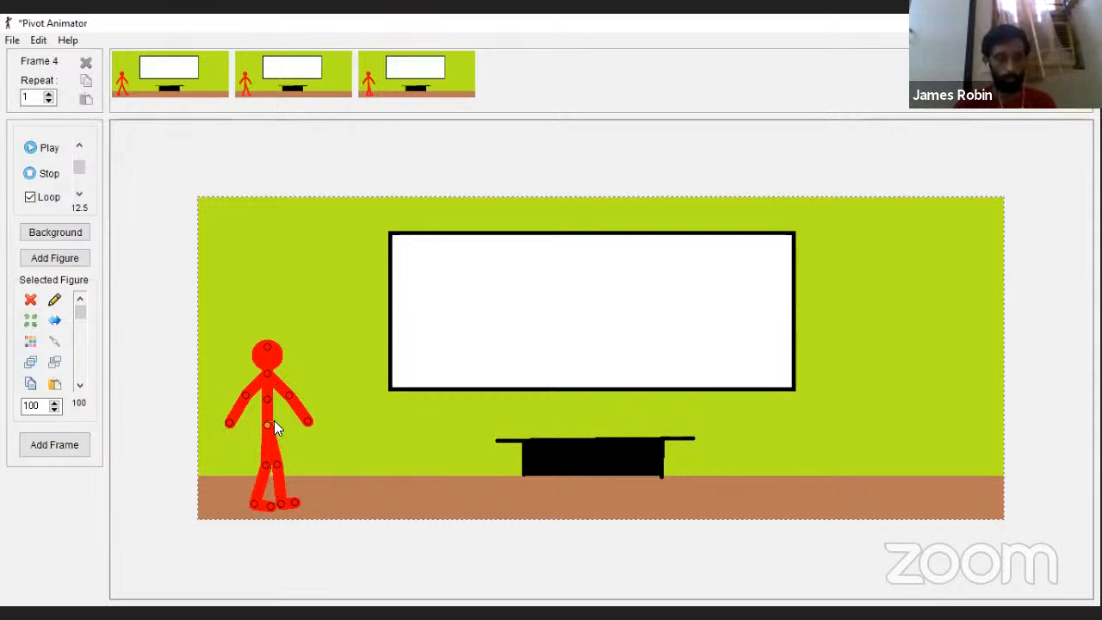
pyautogui.moveTo(267, 423); pyautogui.dragTo(272, 424)
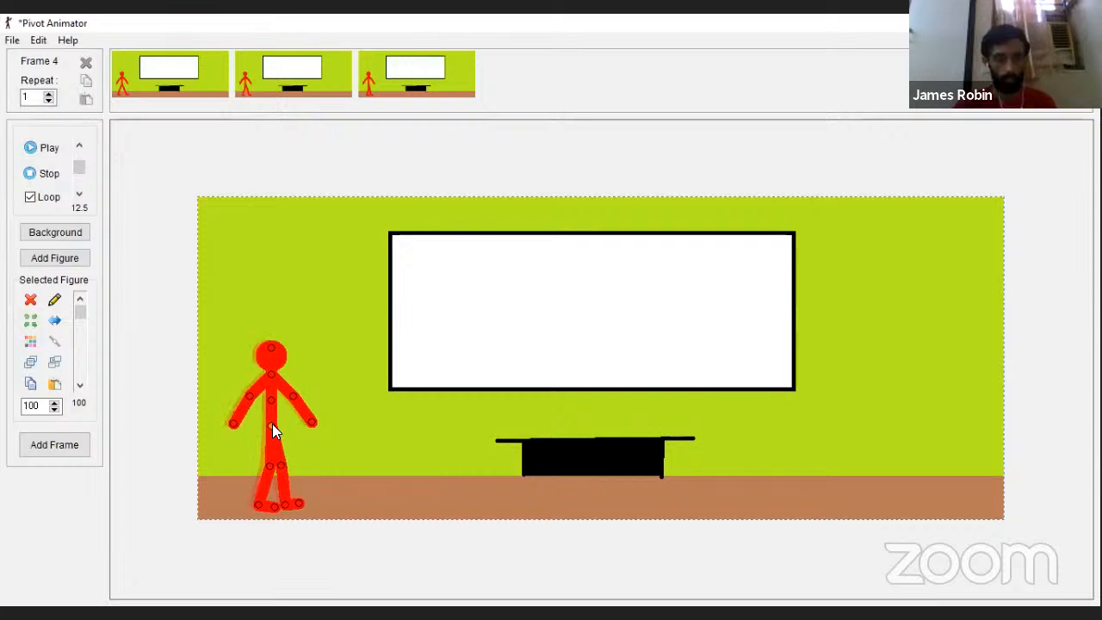
# Step: Shift the whole figure slightly to the right in frame 2 and a little further right in frame 3
pyautogui.click(287, 83)
pyautogui.moveTo(268, 422); pyautogui.dragTo(273, 422)
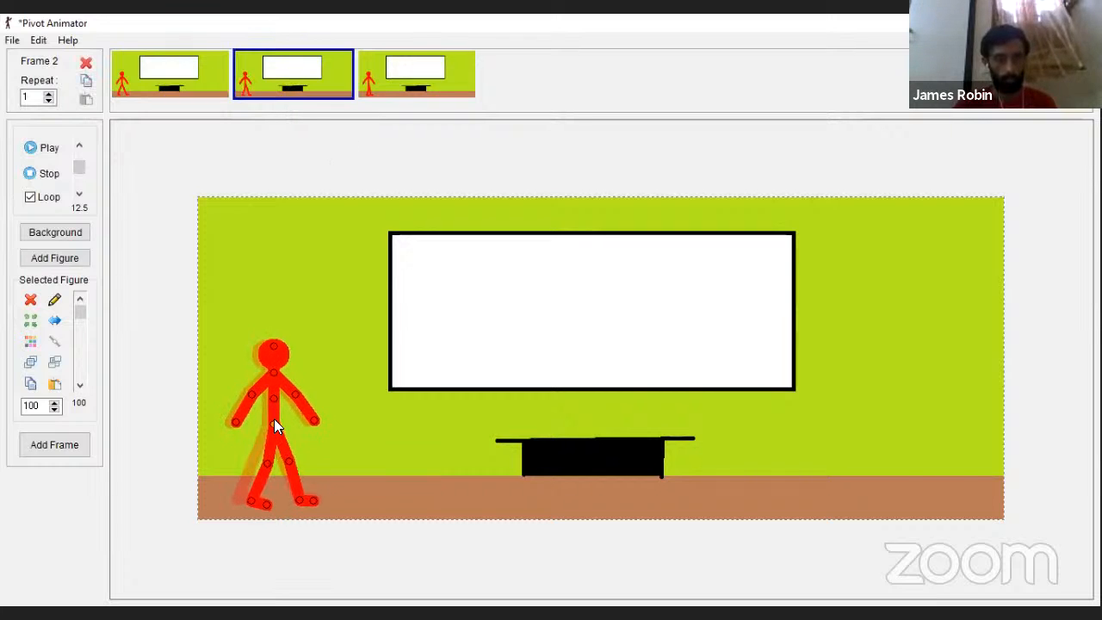
pyautogui.click(425, 90)
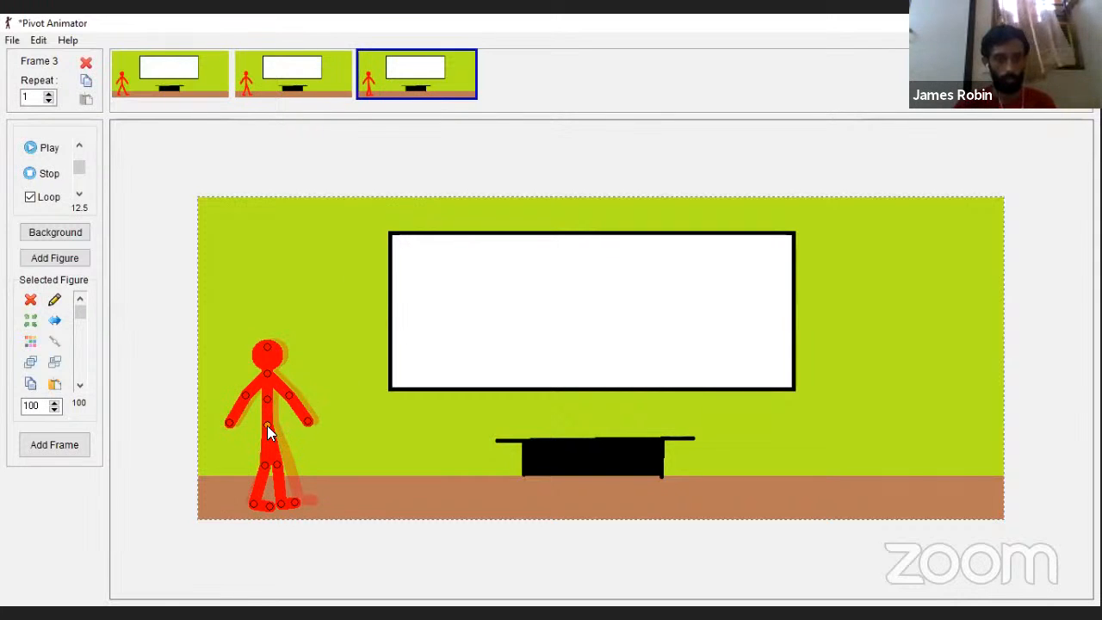
pyautogui.moveTo(266, 425); pyautogui.dragTo(277, 423)
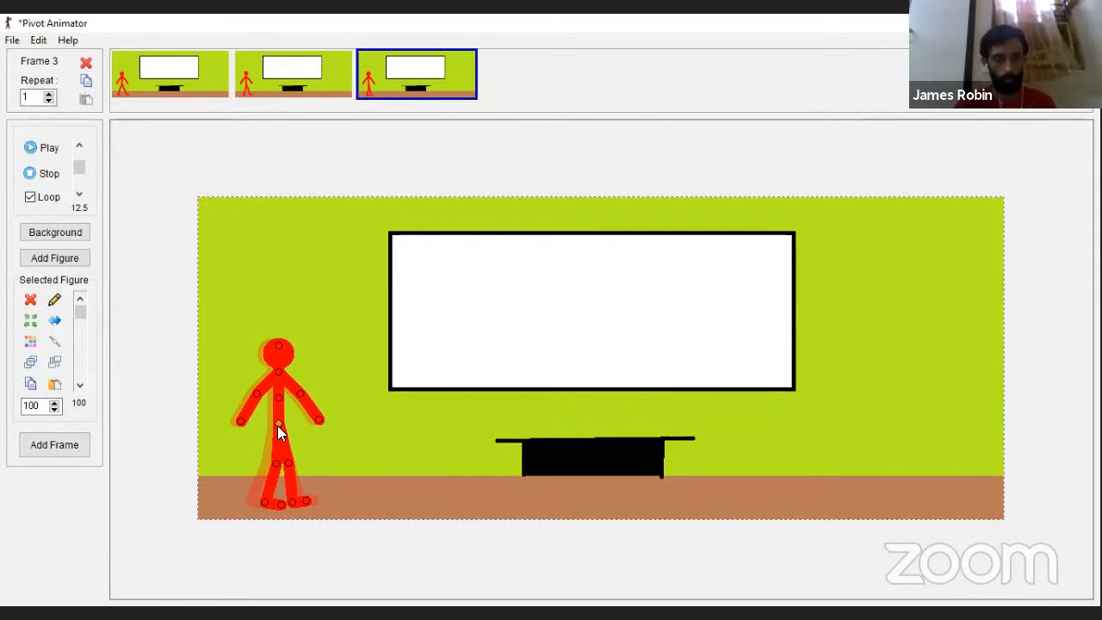
# Step: Lower both of the figure's arms closer to its body and capture the pose as the fourth frame
pyautogui.press('Return')
pyautogui.moveTo(255, 391); pyautogui.dragTo(260, 427)
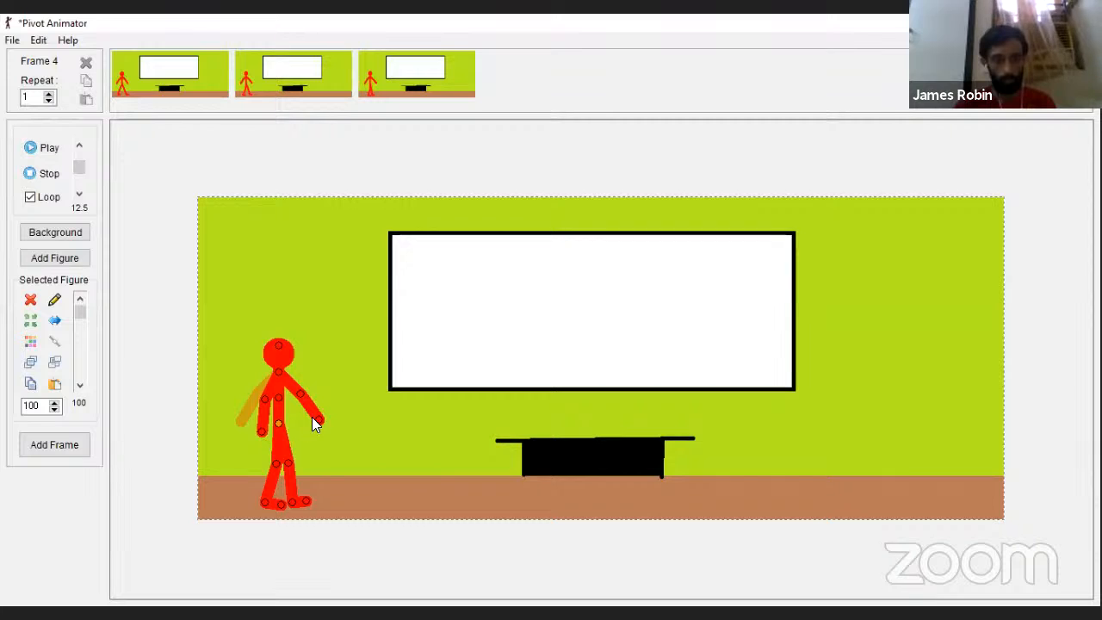
pyautogui.press('Return')
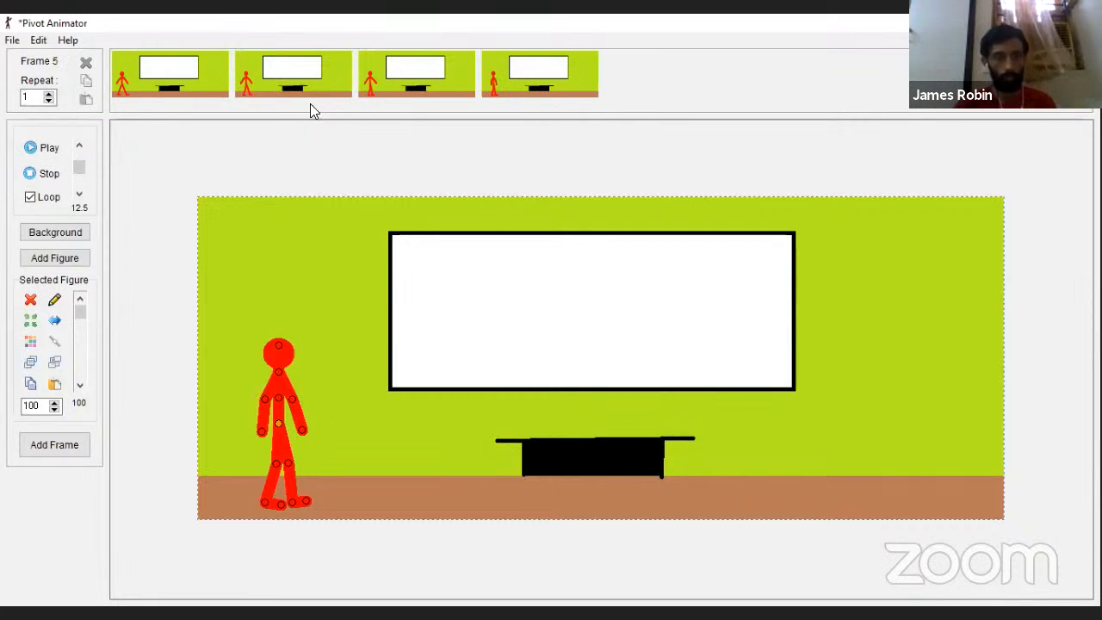
# Step: Bring both arms slightly inward in frame 2 and closer to the body in frame 3
pyautogui.click(324, 71)
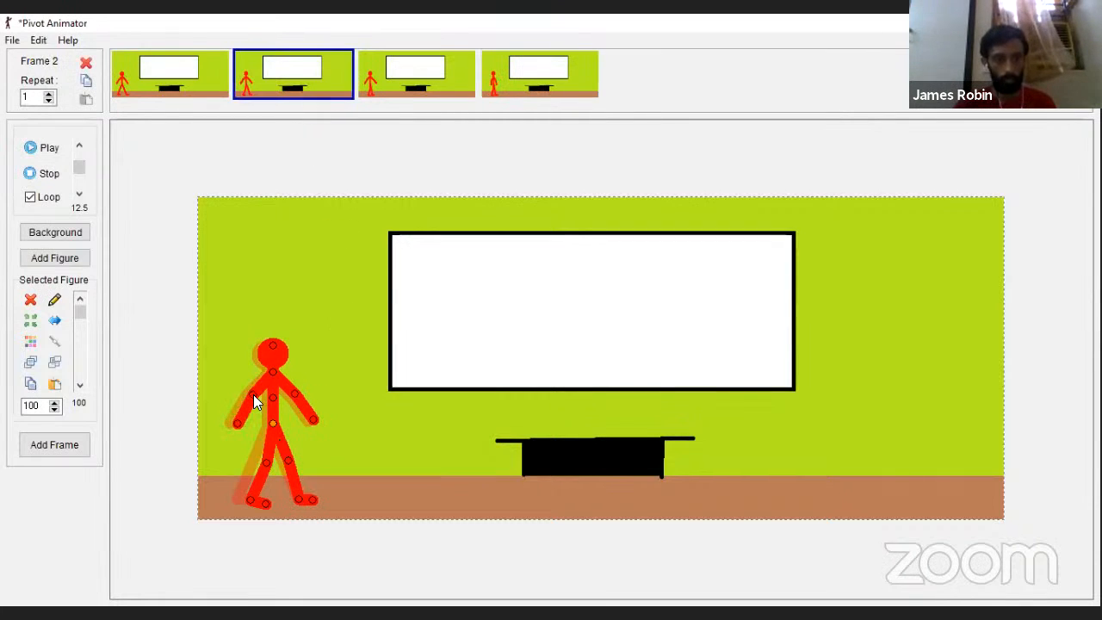
pyautogui.moveTo(253, 394); pyautogui.dragTo(255, 394)
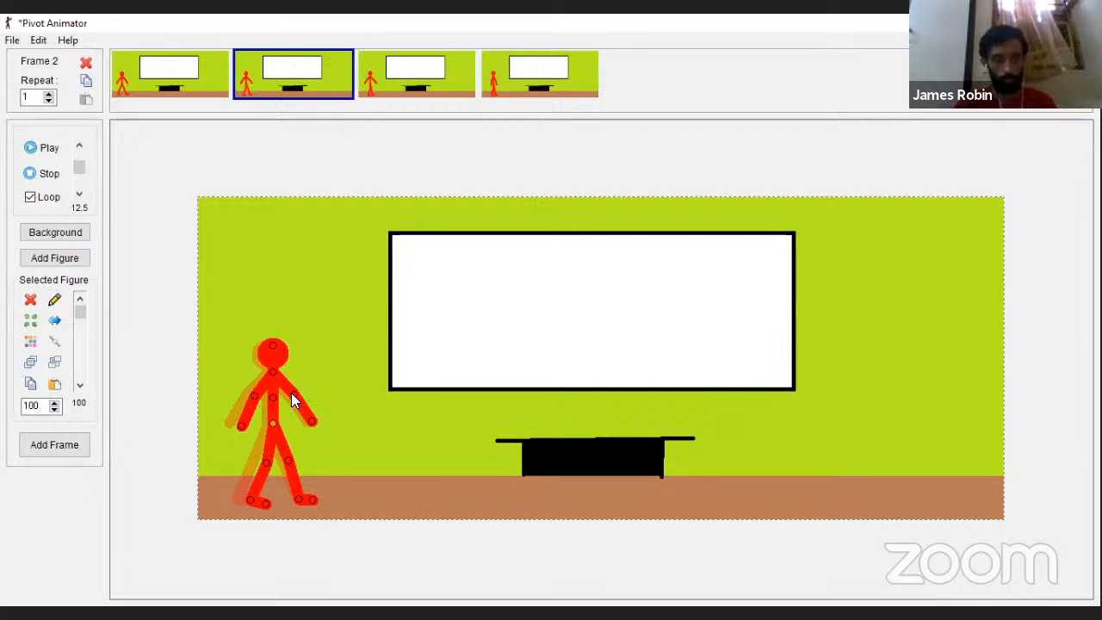
pyautogui.click(331, 79)
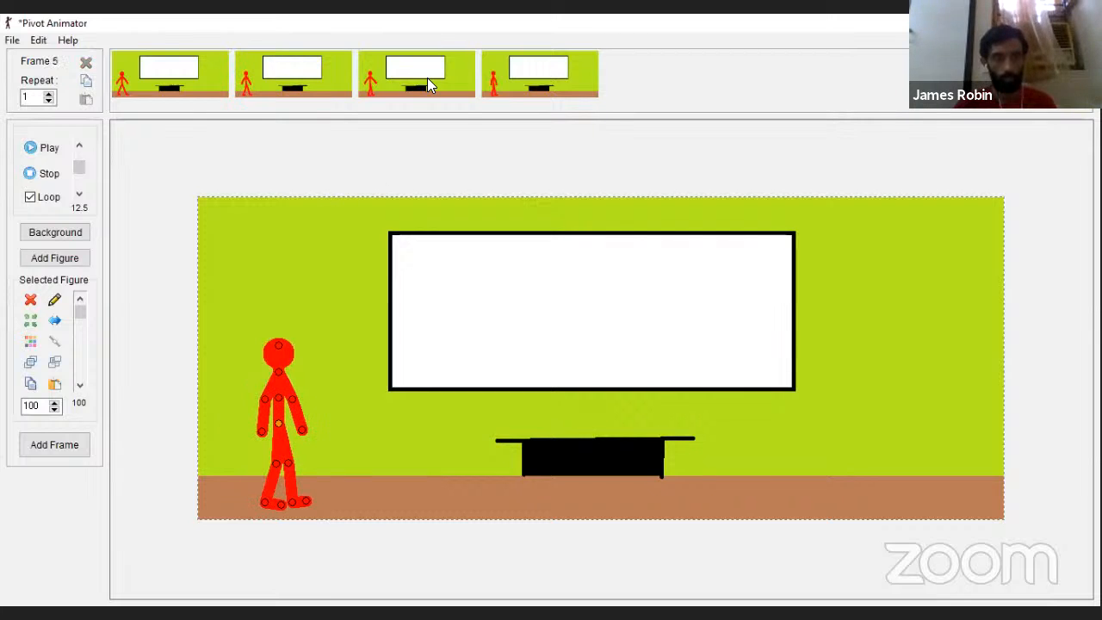
pyautogui.click(423, 78)
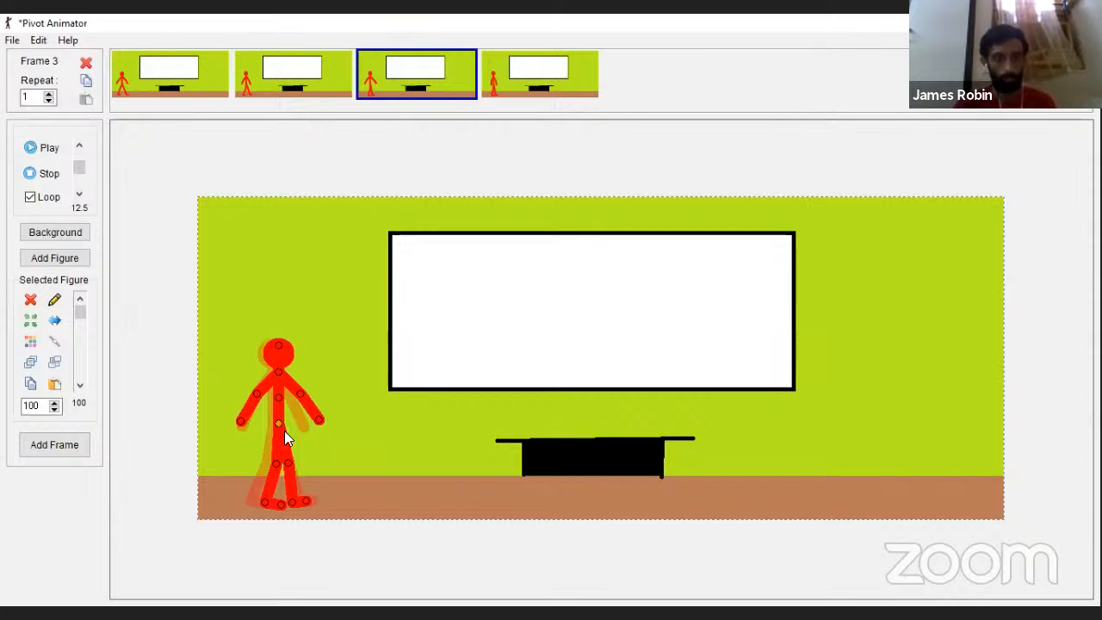
pyautogui.moveTo(256, 394); pyautogui.dragTo(290, 399)
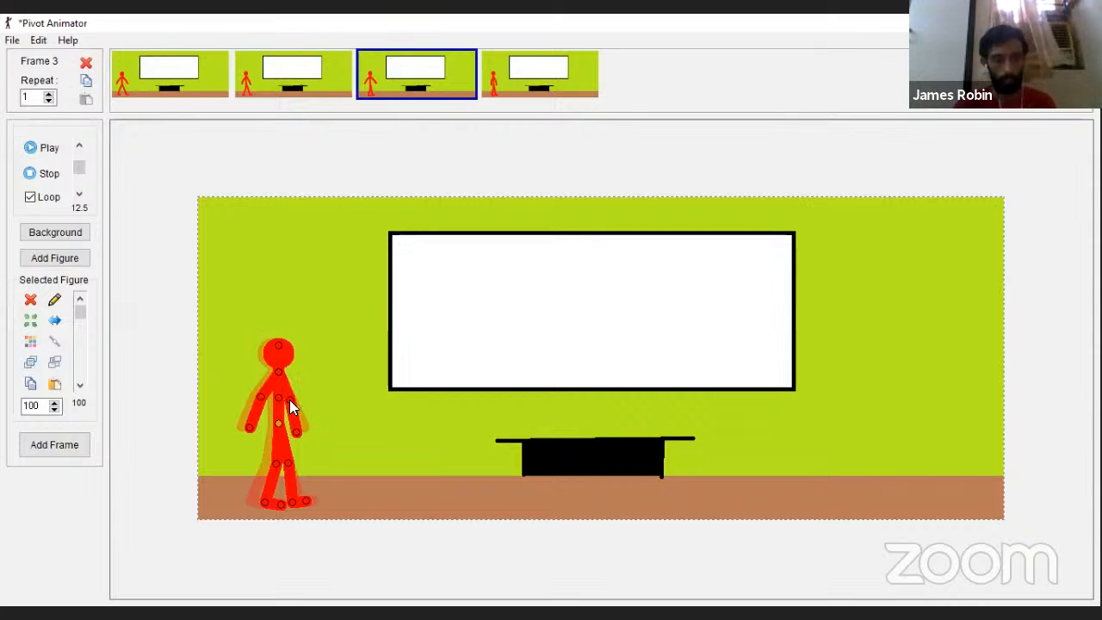
# Step: Draw both arms in against the torso in frame 4 and capture the same pose as the fifth frame
pyautogui.click(551, 73)
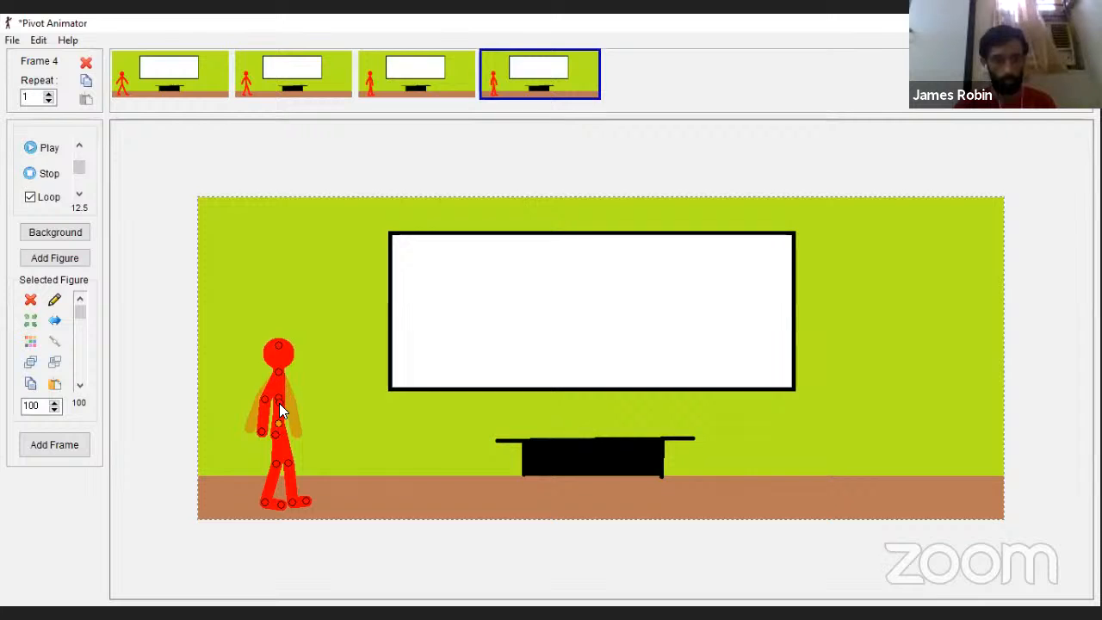
pyautogui.moveTo(267, 397); pyautogui.dragTo(268, 398)
pyautogui.press('Right')
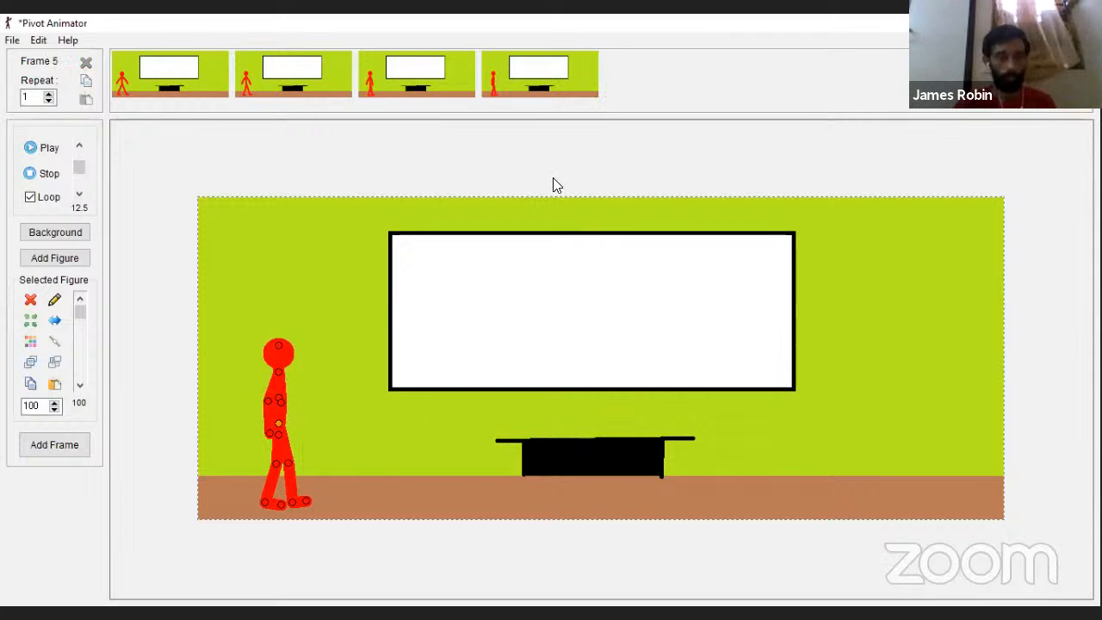
pyautogui.press('Return')
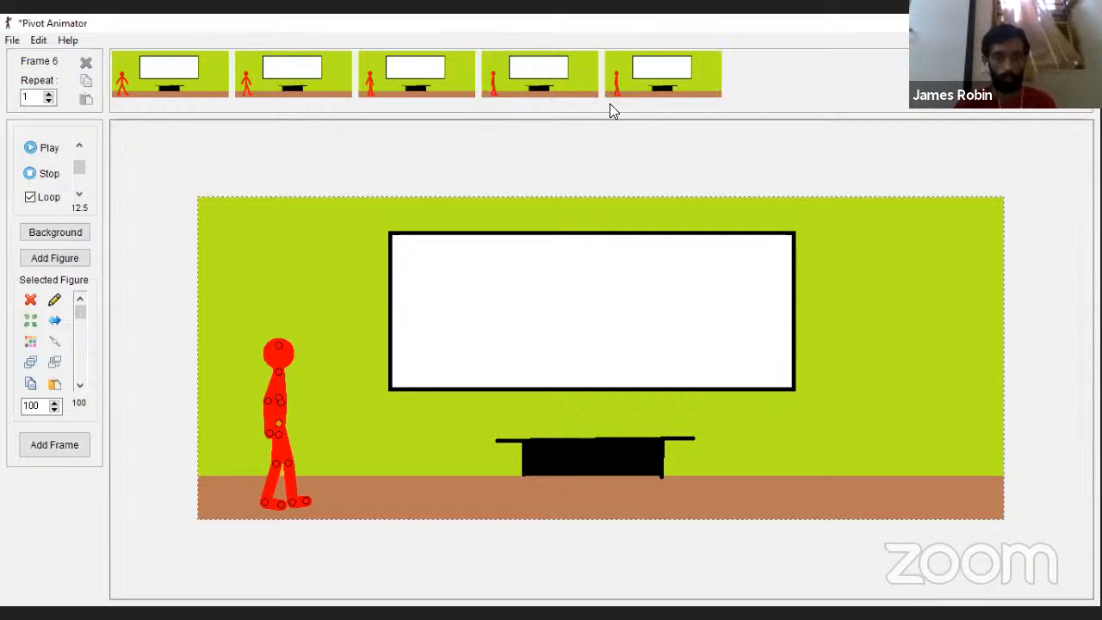
# Step: Repose the arms in frame 5 so one forearm bends forward and the other arm hangs slightly behind the torso
pyautogui.click(670, 91)
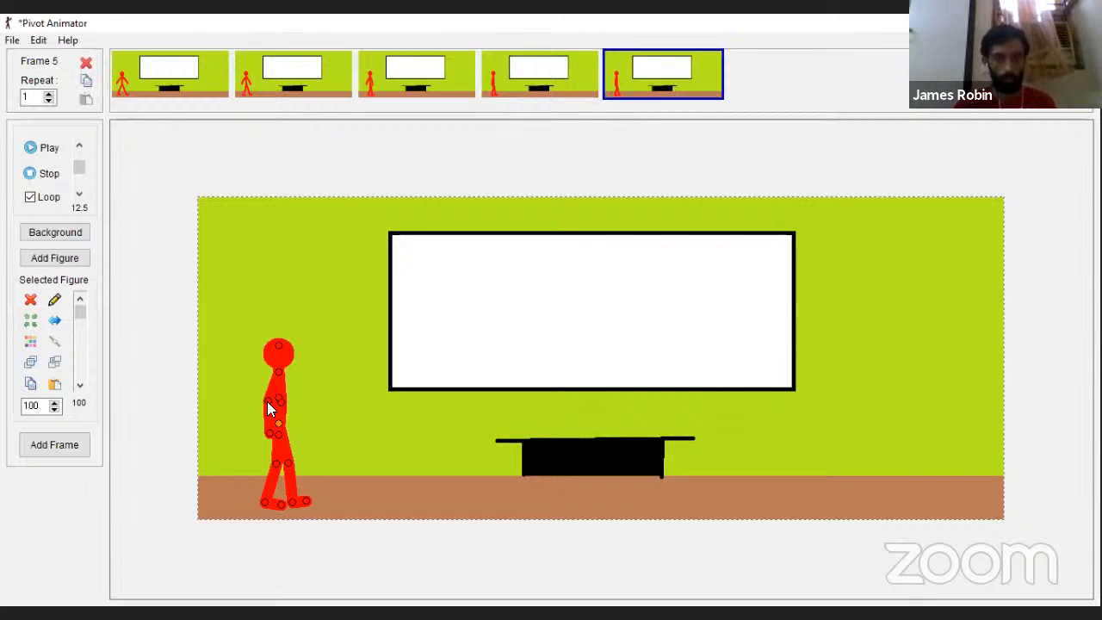
pyautogui.moveTo(281, 401)
pyautogui.mouseDown()
pyautogui.moveTo(258, 396)
pyautogui.moveTo(277, 396)
pyautogui.mouseUp()
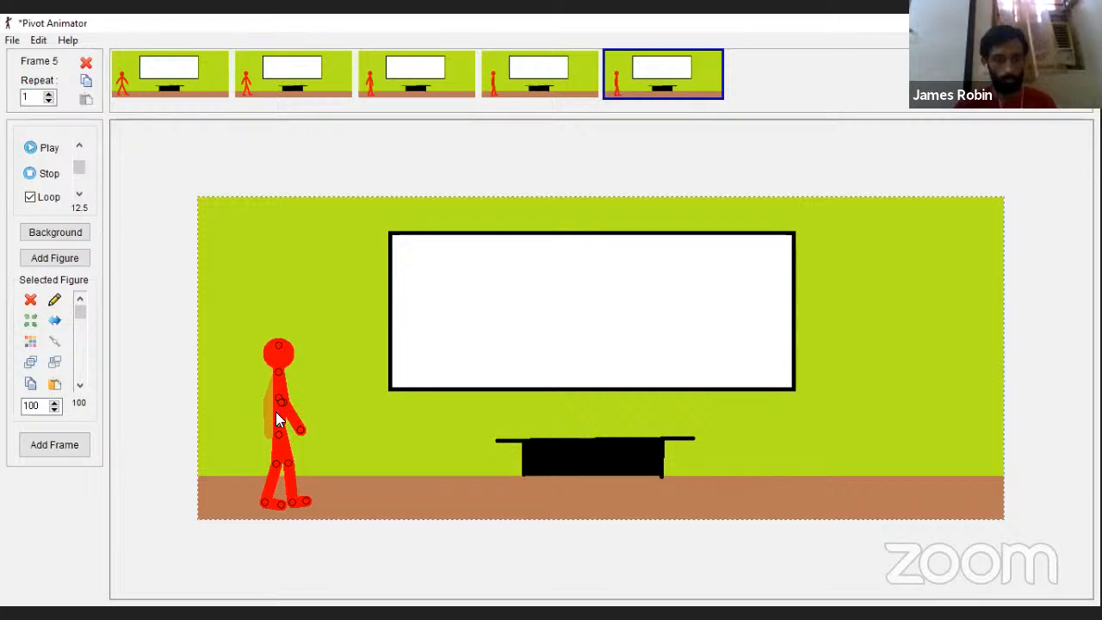
pyautogui.moveTo(280, 402); pyautogui.dragTo(269, 402)
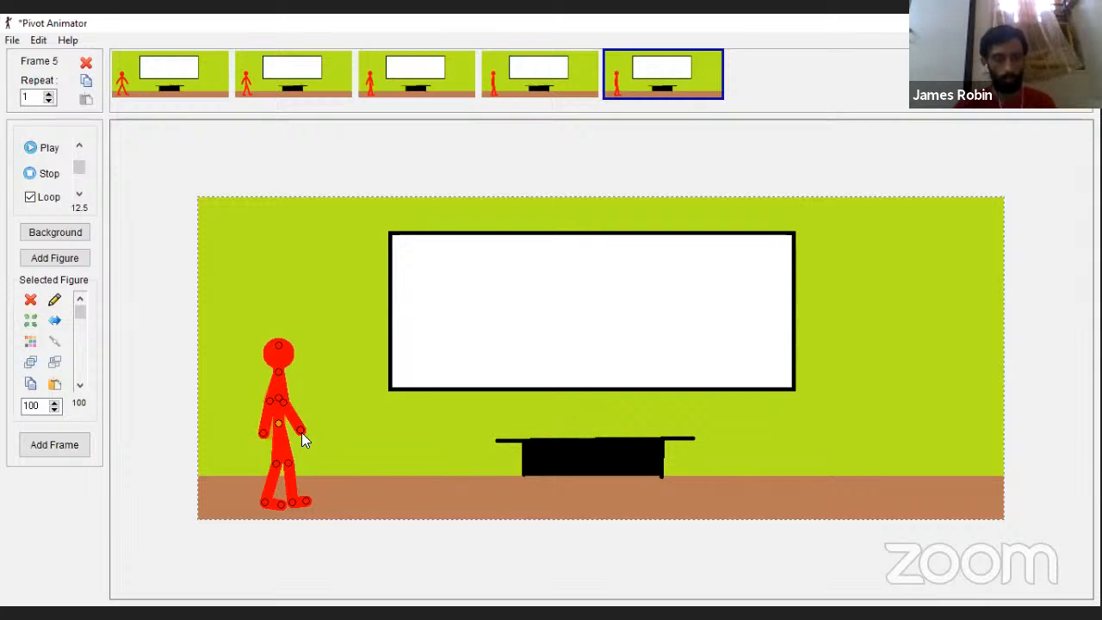
pyautogui.press('Right')
# Step: Shift the figure slightly to the right with its legs closer together and capture the sixth frame
pyautogui.moveTo(265, 500); pyautogui.dragTo(268, 499)
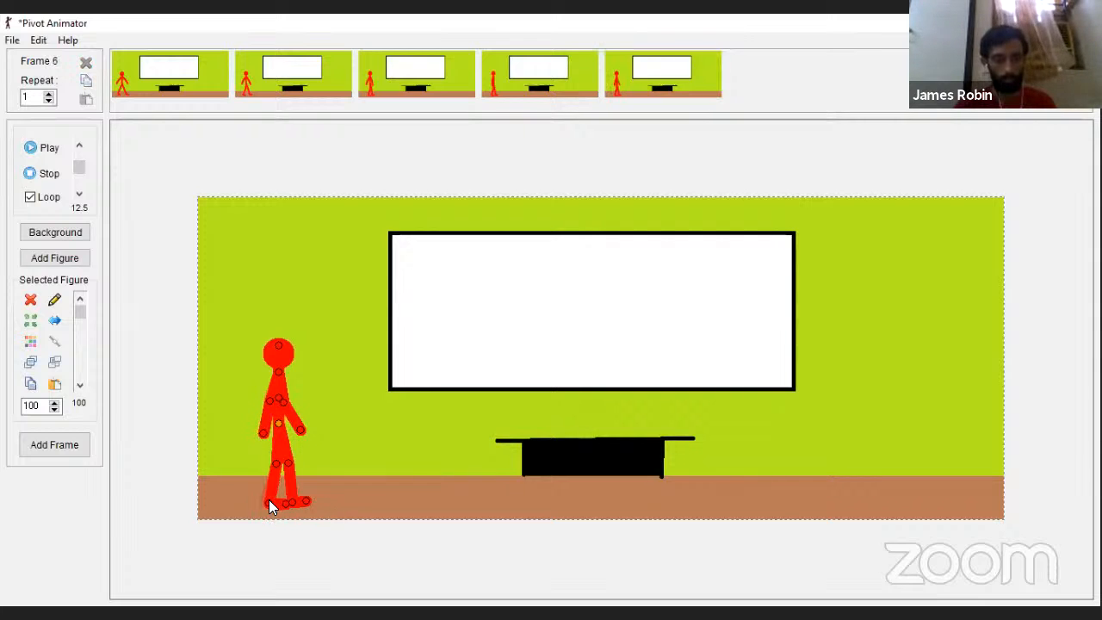
pyautogui.moveTo(272, 427); pyautogui.dragTo(282, 421)
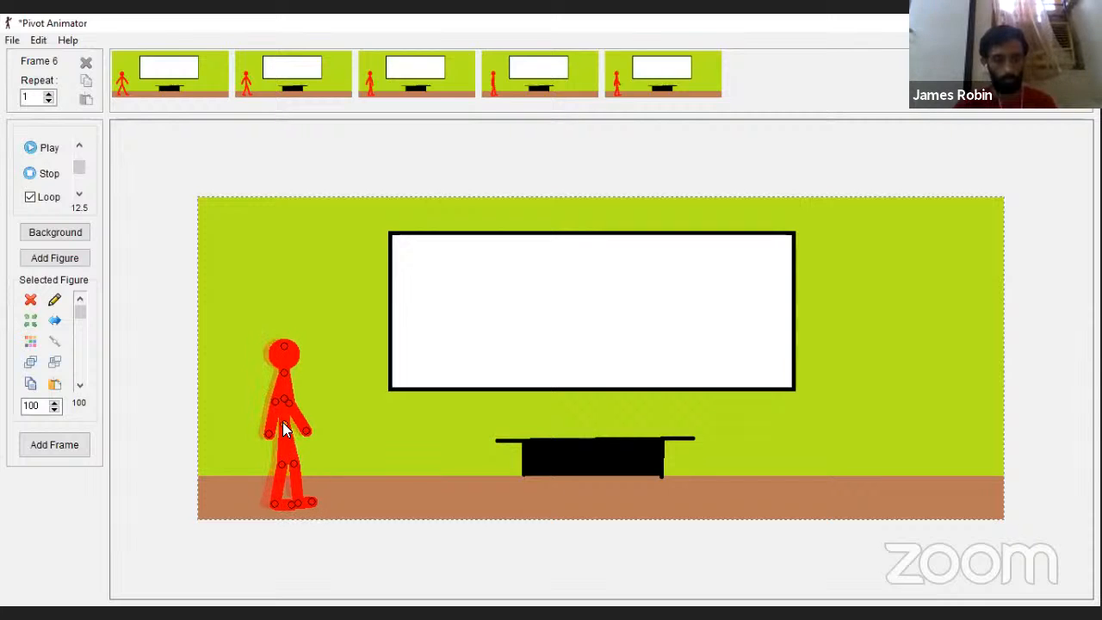
pyautogui.moveTo(294, 467); pyautogui.dragTo(283, 468)
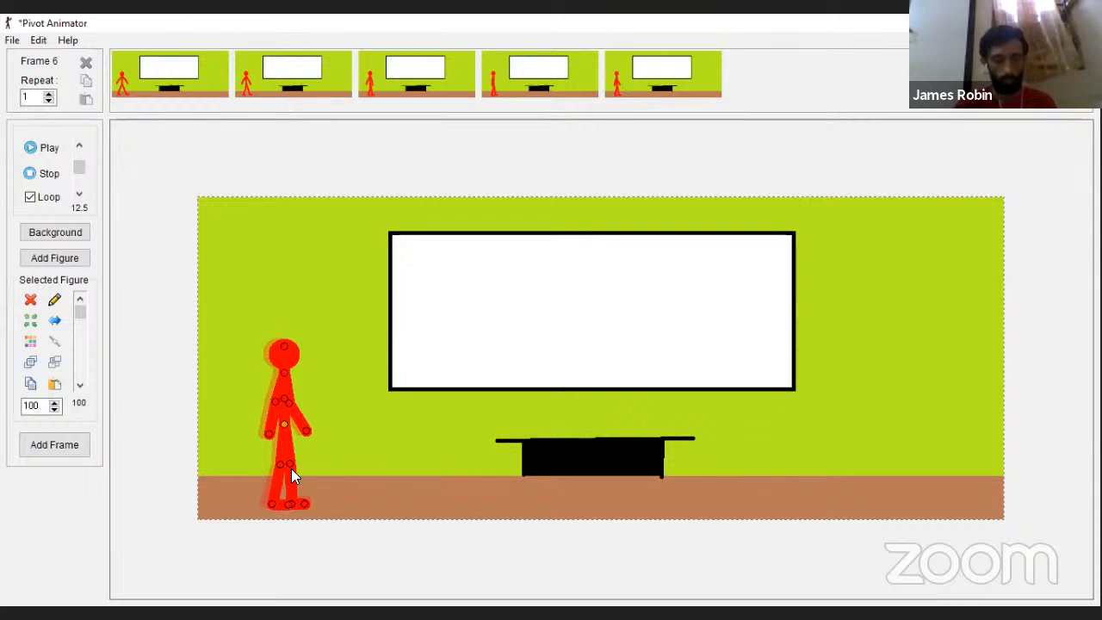
pyautogui.press('Return')
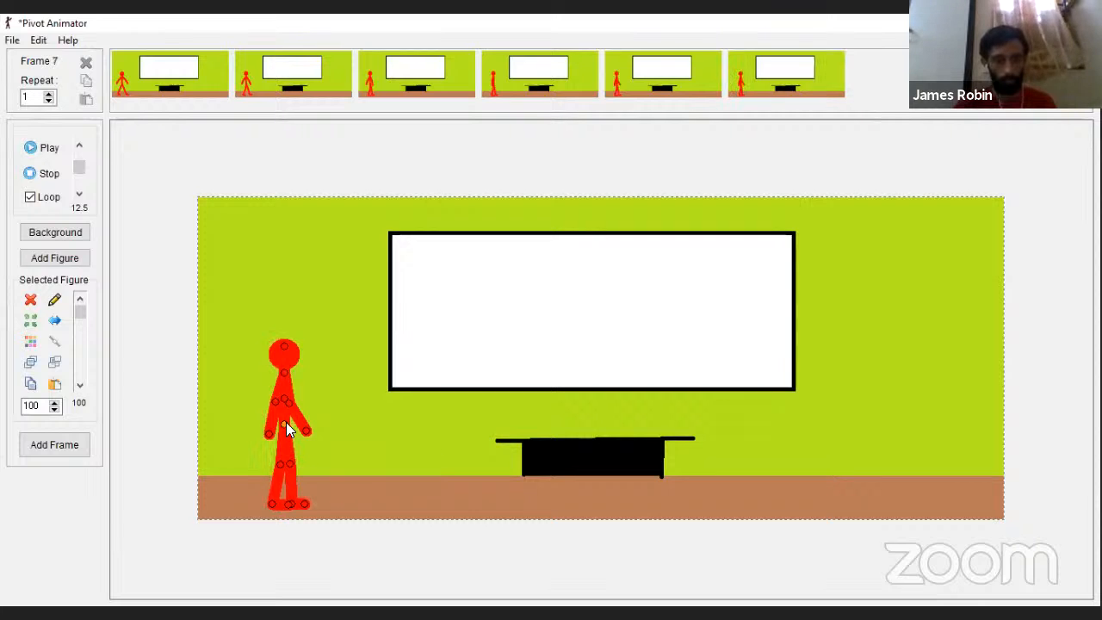
# Step: Shift the figure slightly further right, adjust its arms and legs for the next stride and capture the seventh frame
pyautogui.moveTo(286, 422)
pyautogui.mouseDown()
pyautogui.moveTo(280, 403)
pyautogui.moveTo(289, 413)
pyautogui.mouseUp()
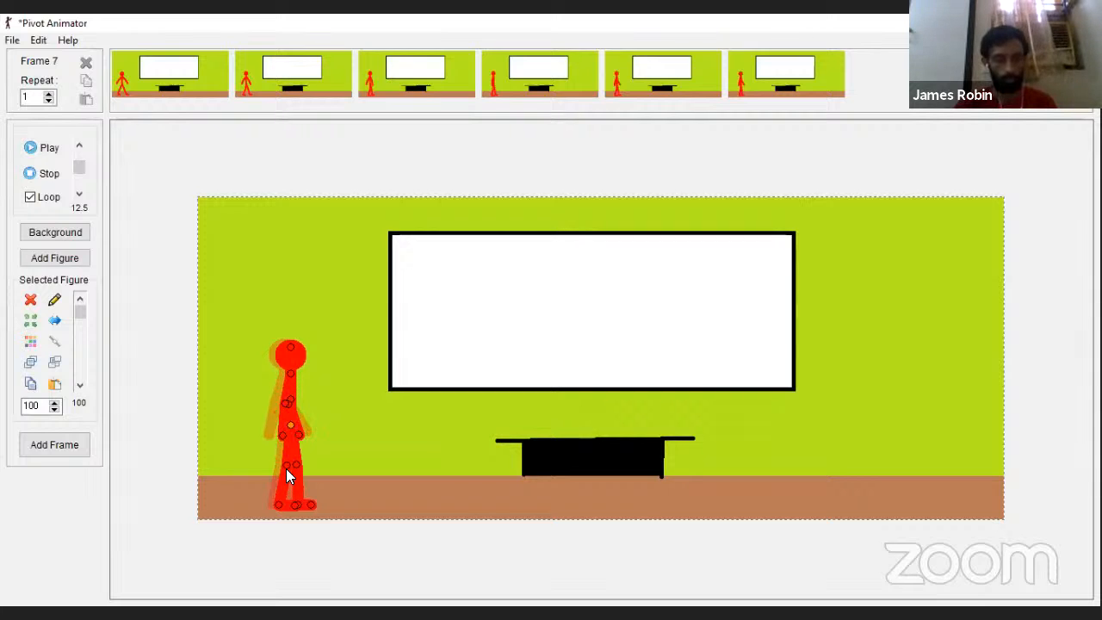
pyautogui.moveTo(299, 468); pyautogui.dragTo(311, 429)
pyautogui.press('Return')
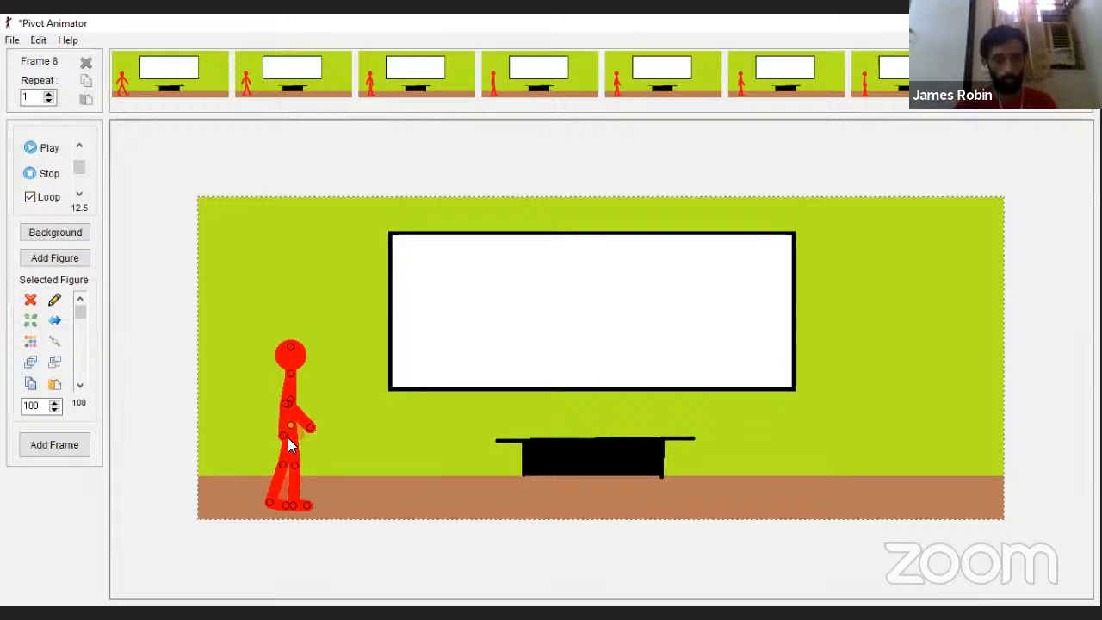
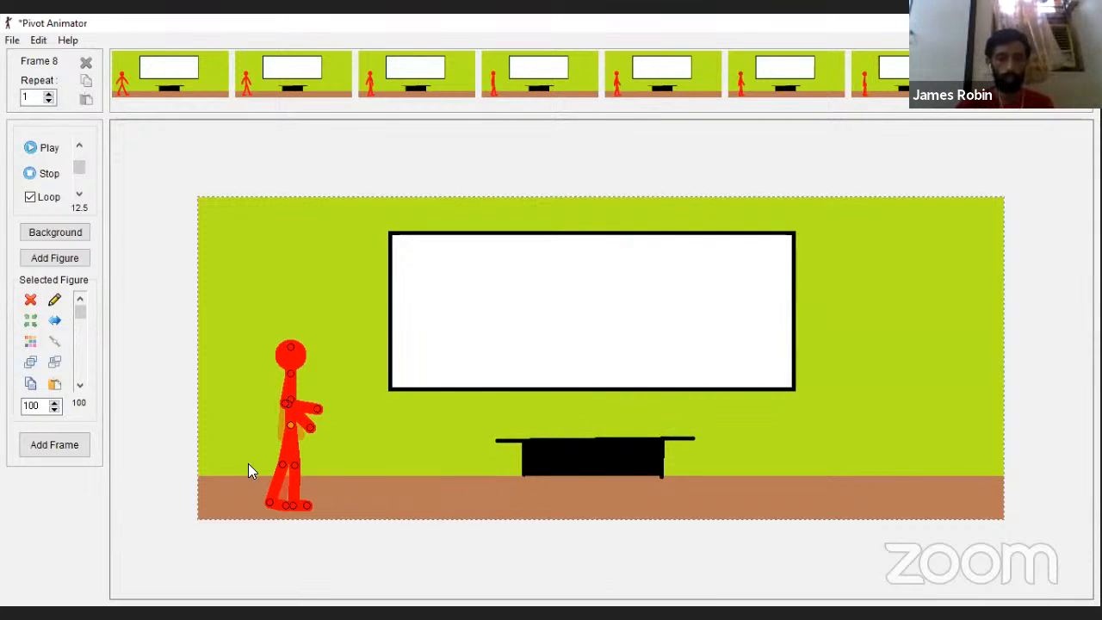
# Step: Widen the figure's stride, swing one arm back with the other forearm forward, and capture the eighth frame
pyautogui.click(31, 148)
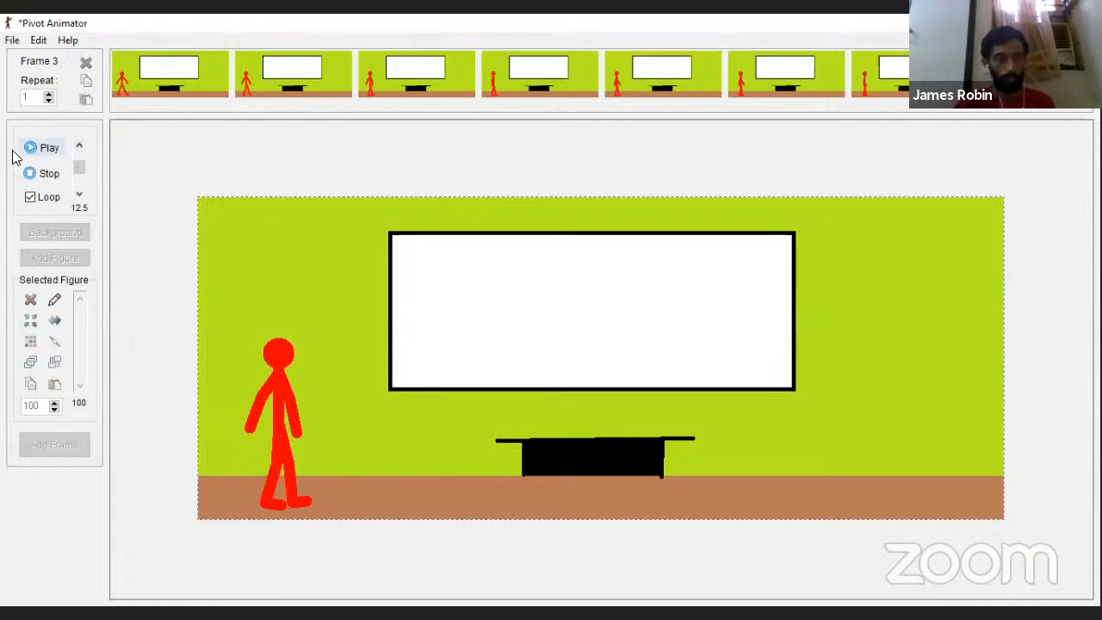
pyautogui.click(31, 173)
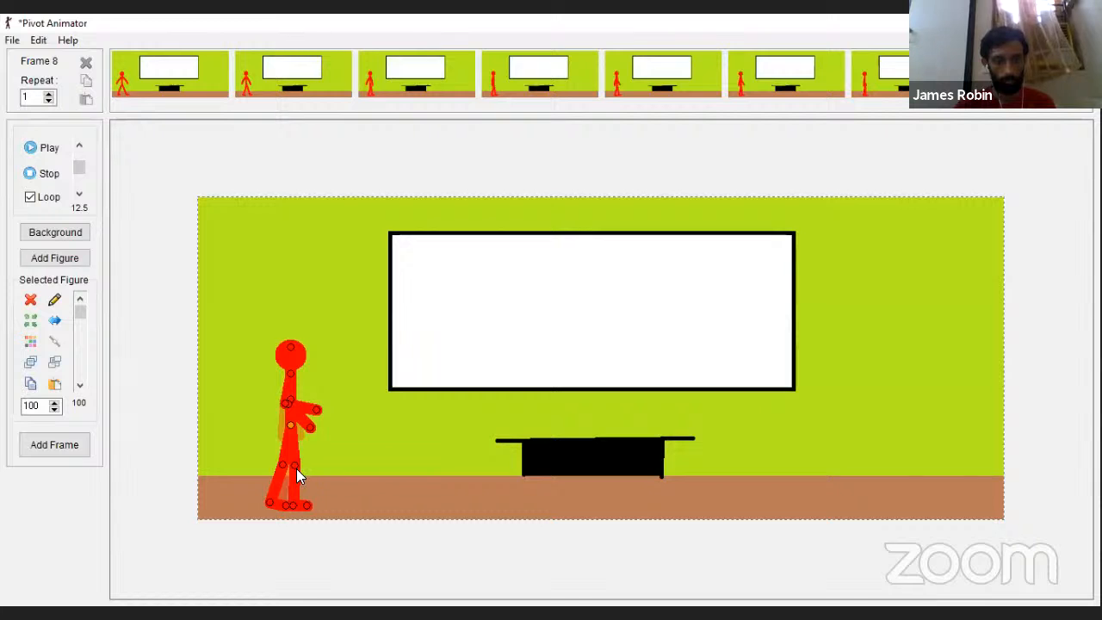
pyautogui.moveTo(297, 470); pyautogui.dragTo(284, 470)
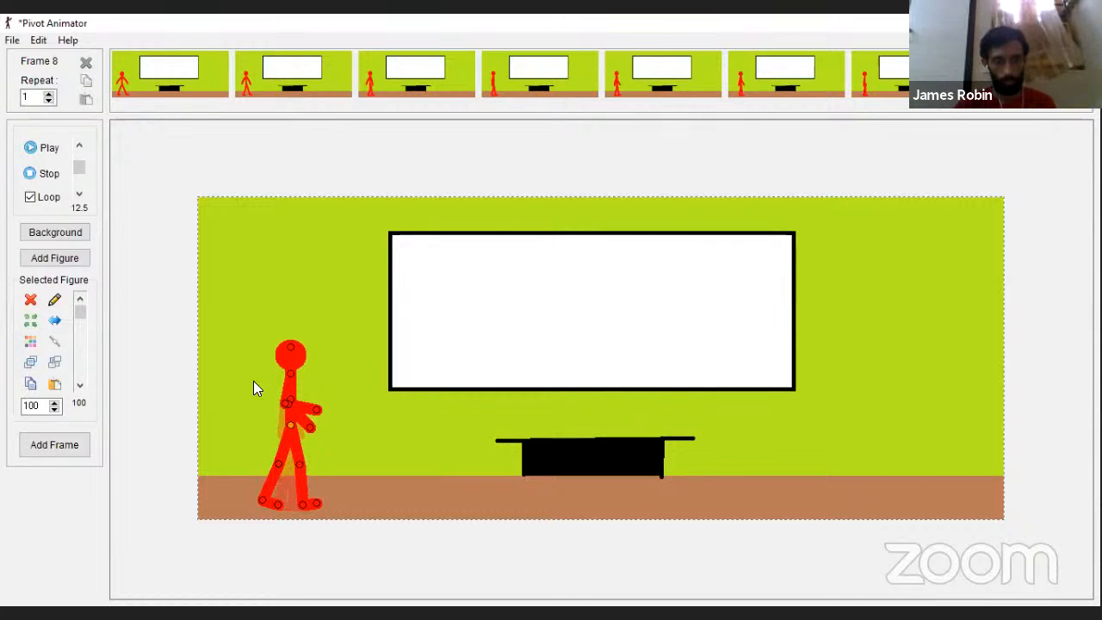
pyautogui.moveTo(284, 402)
pyautogui.mouseDown()
pyautogui.moveTo(301, 400)
pyautogui.moveTo(266, 399)
pyautogui.mouseUp()
pyautogui.press('Return')
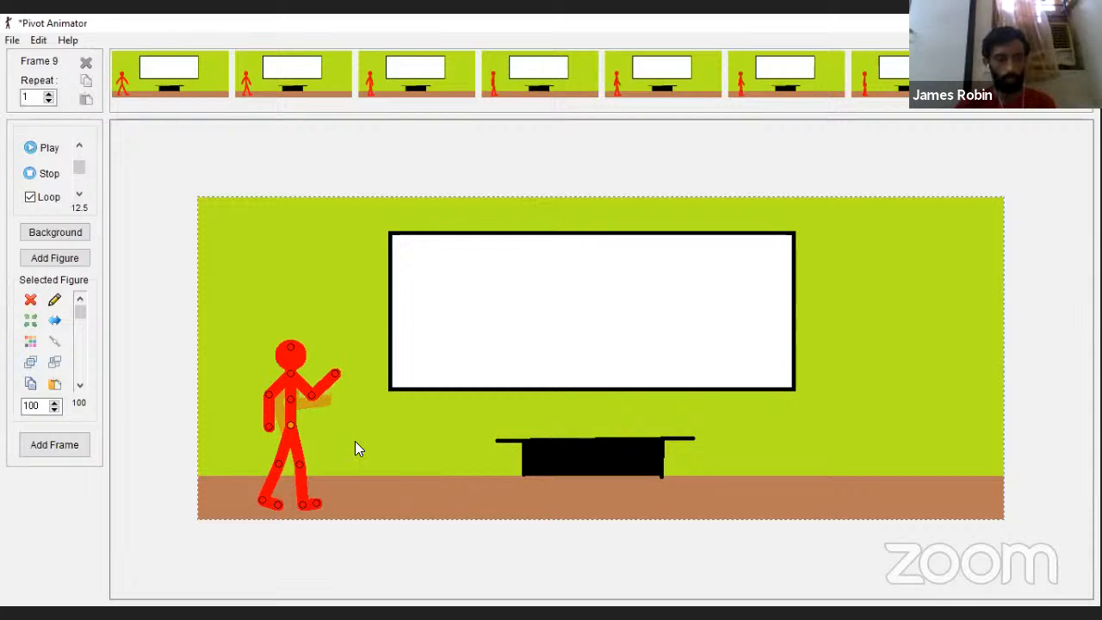
# Step: Capture the pose with the raised forward forearm as the ninth frame and play back the animation
pyautogui.press('Return')
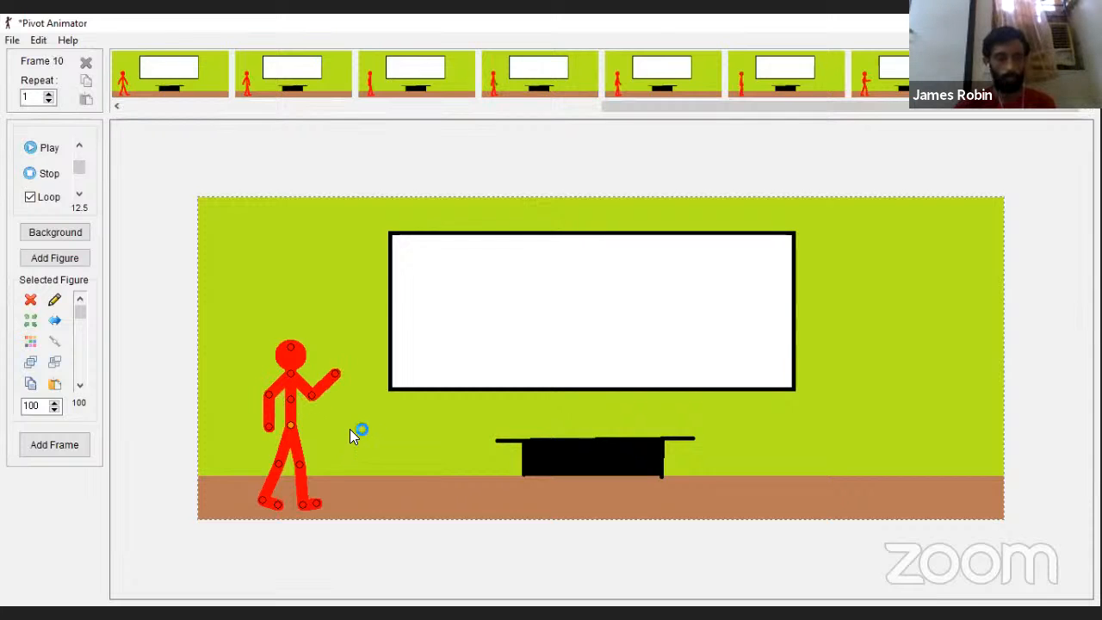
pyautogui.click(38, 150)
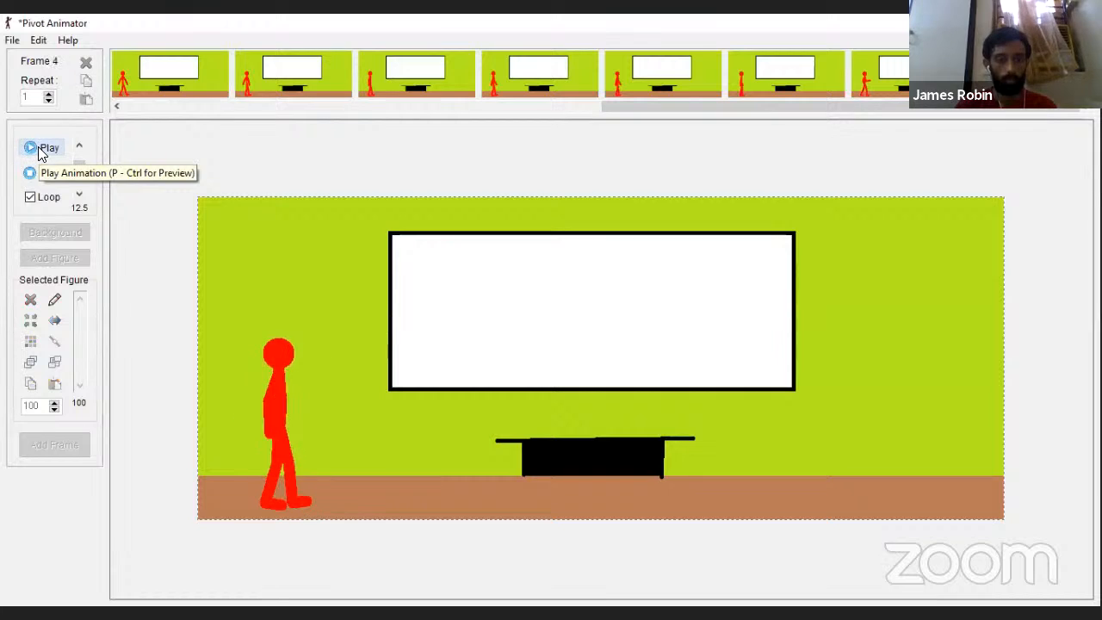
pyautogui.click(33, 174)
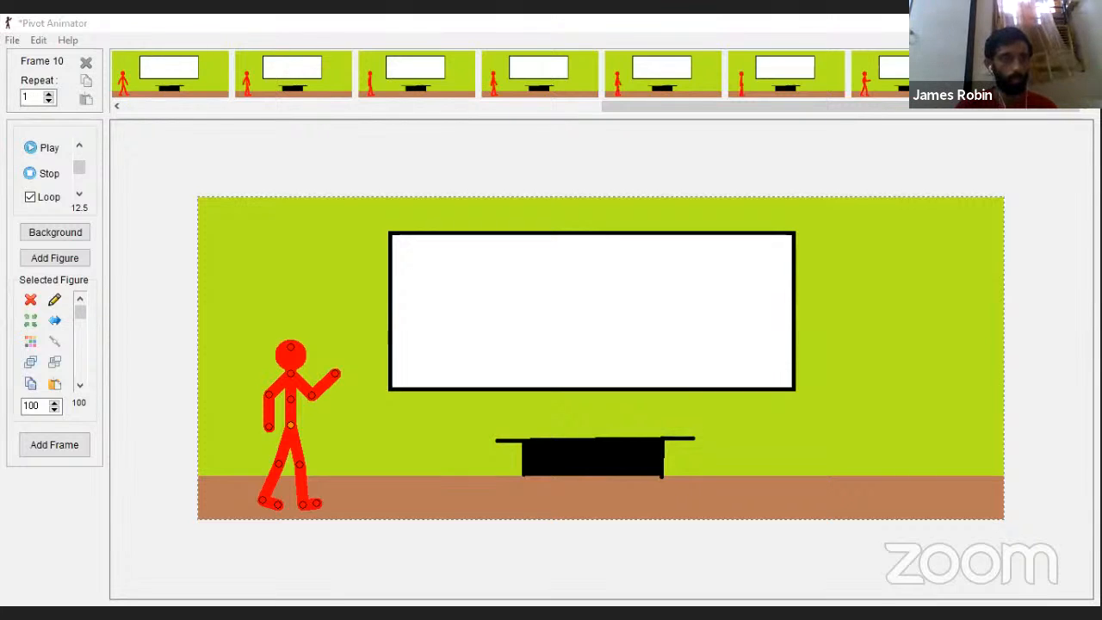
pyautogui.click(12, 39)
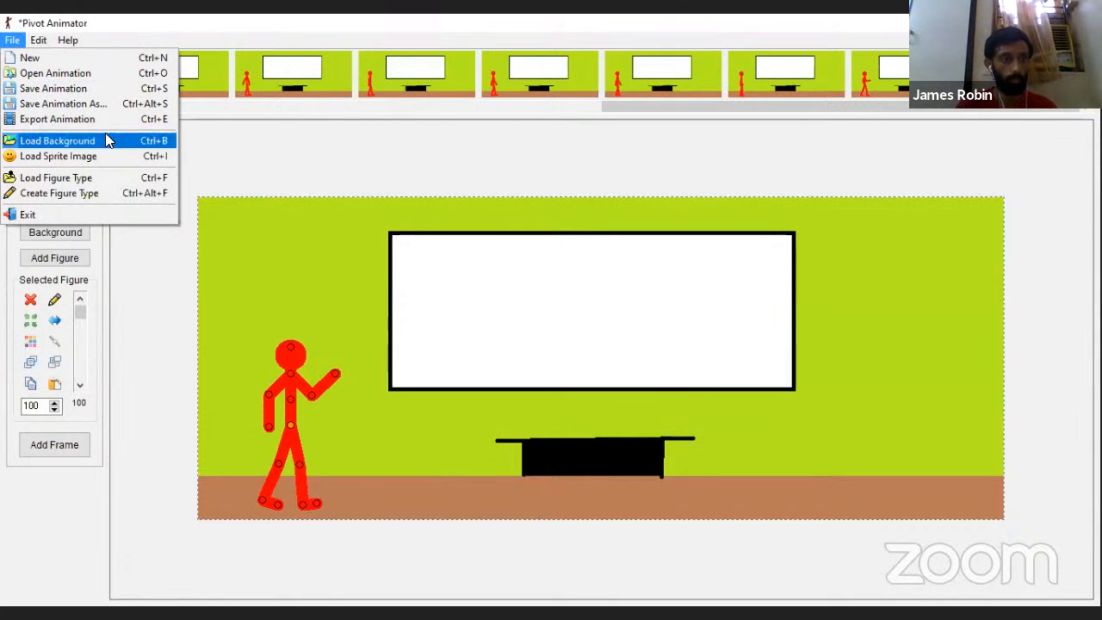
pyautogui.click(136, 95)
pyautogui.click(385, 297)
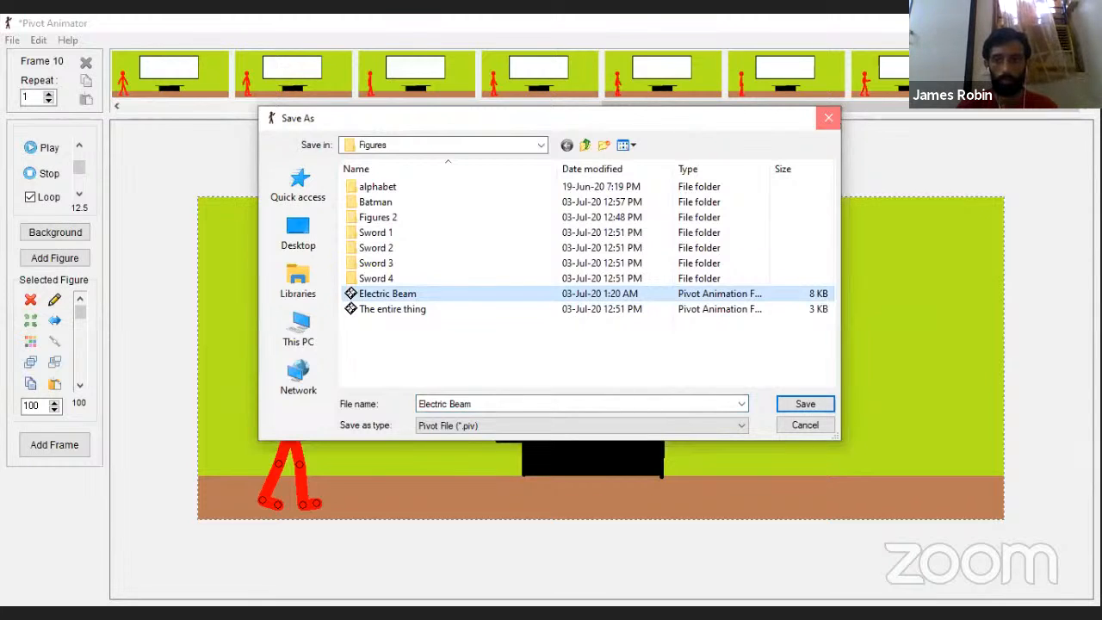
pyautogui.click(828, 118)
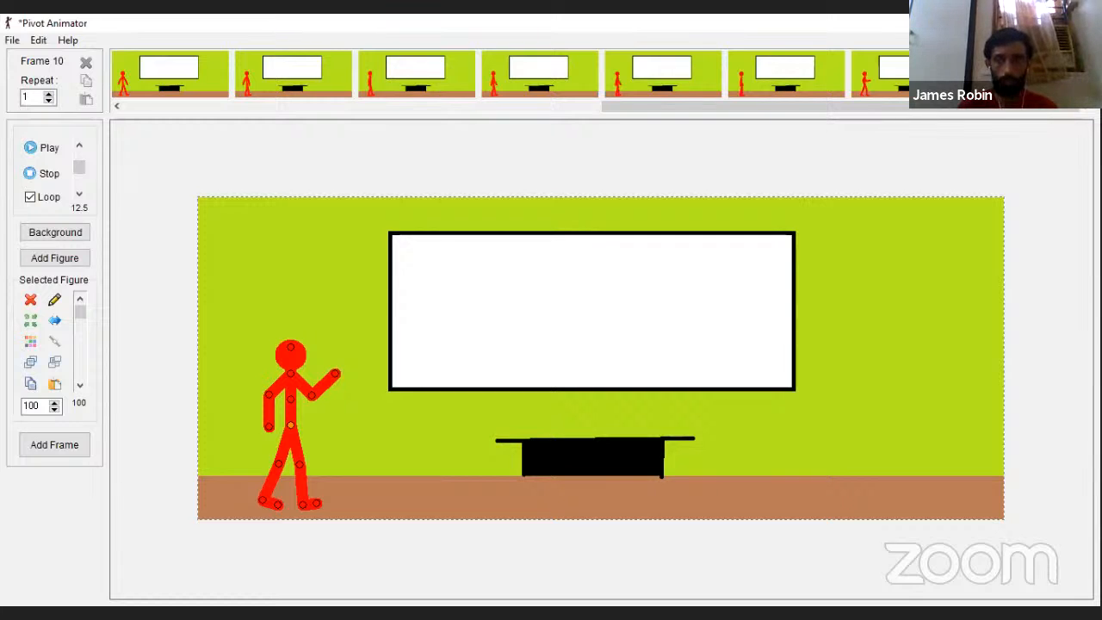
pyautogui.click(13, 41)
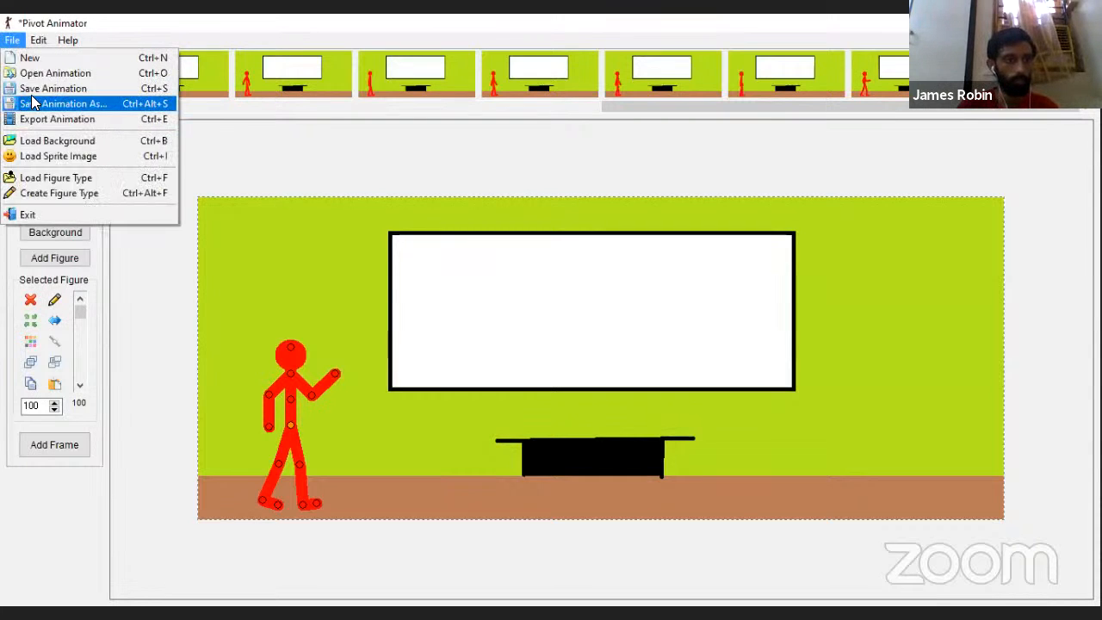
pyautogui.click(79, 143)
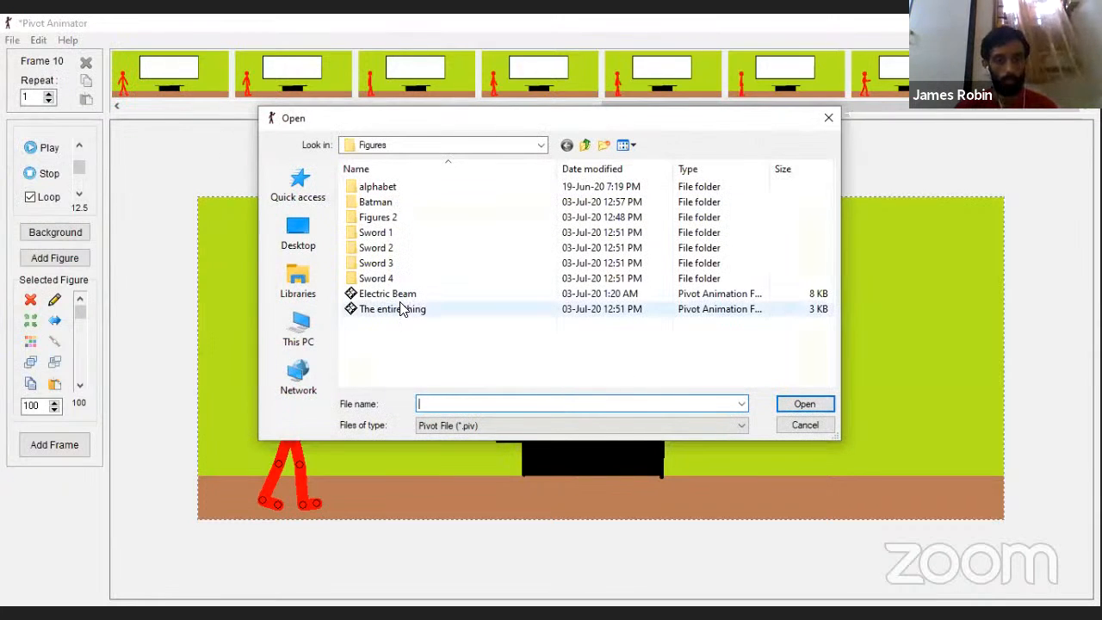
pyautogui.click(404, 294)
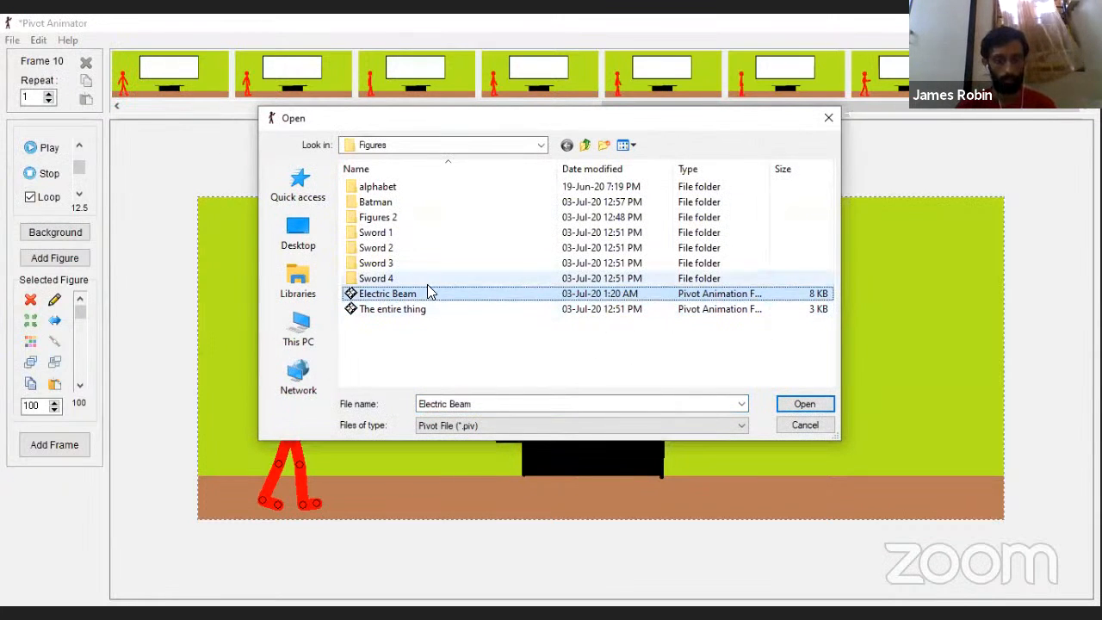
pyautogui.click(315, 238)
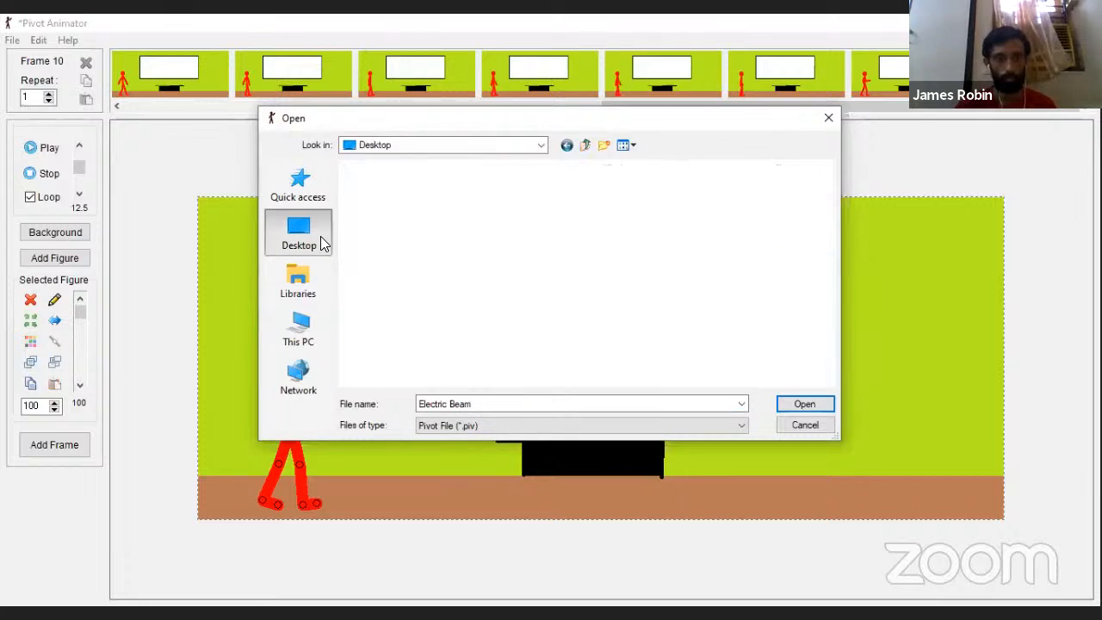
pyautogui.moveTo(829, 241); pyautogui.dragTo(848, 341)
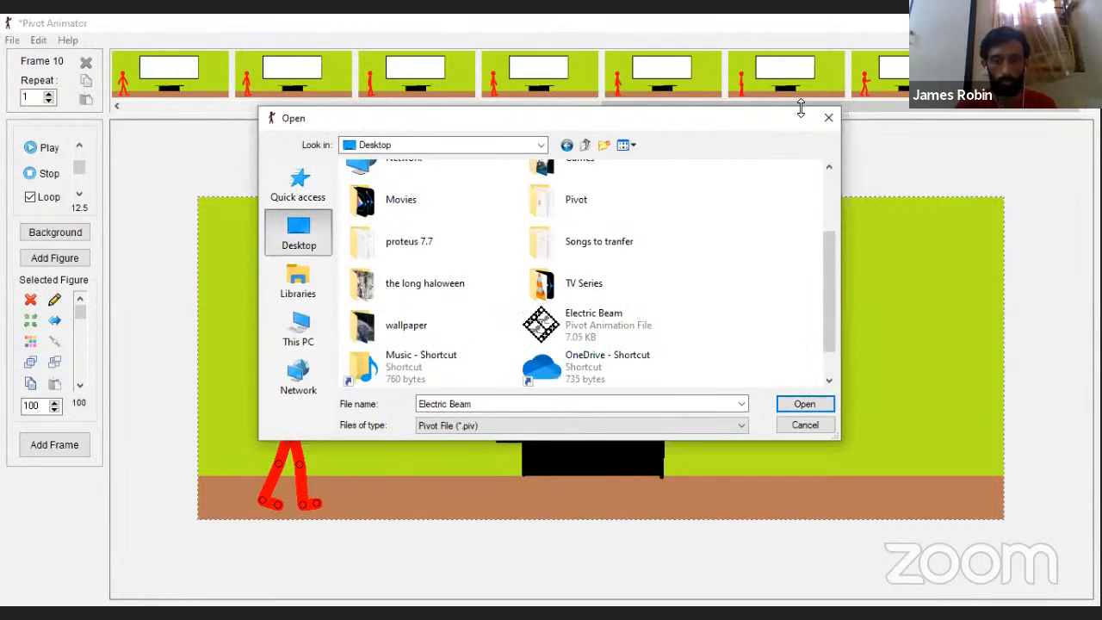
pyautogui.click(828, 118)
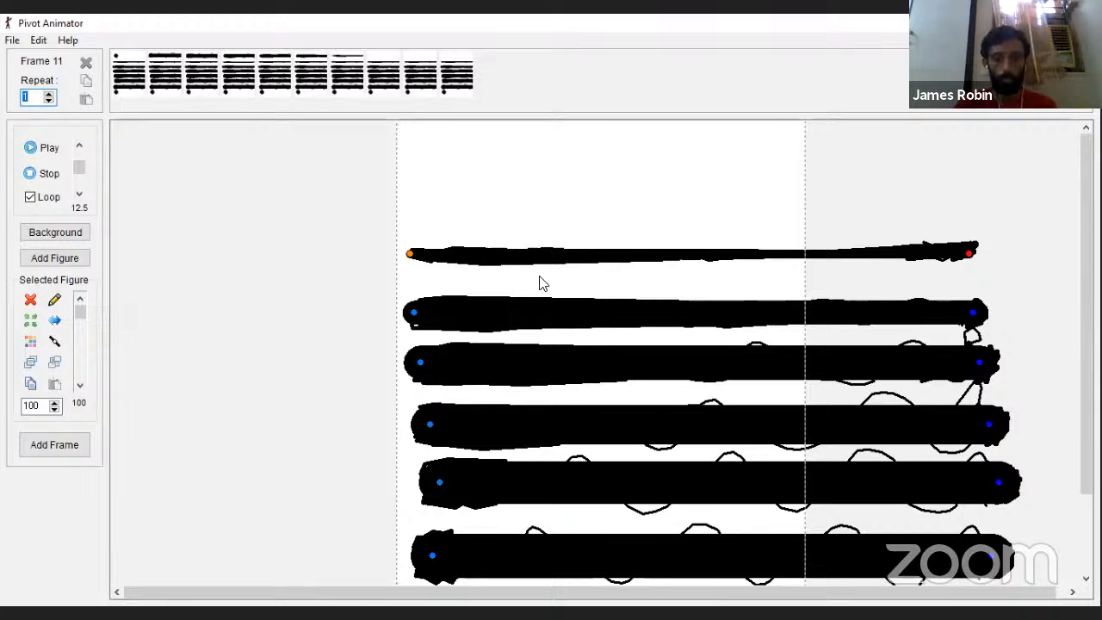
# Step: Copy the round black ball from frame 1 of the beam animation and return to the classroom scene
pyautogui.click(454, 257)
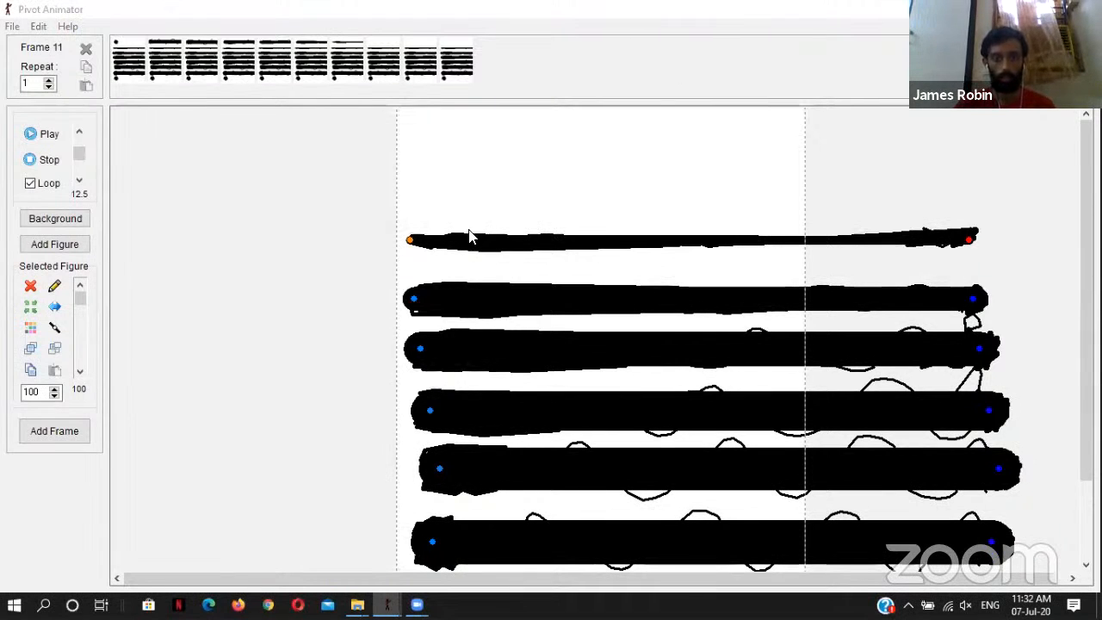
pyautogui.click(410, 243)
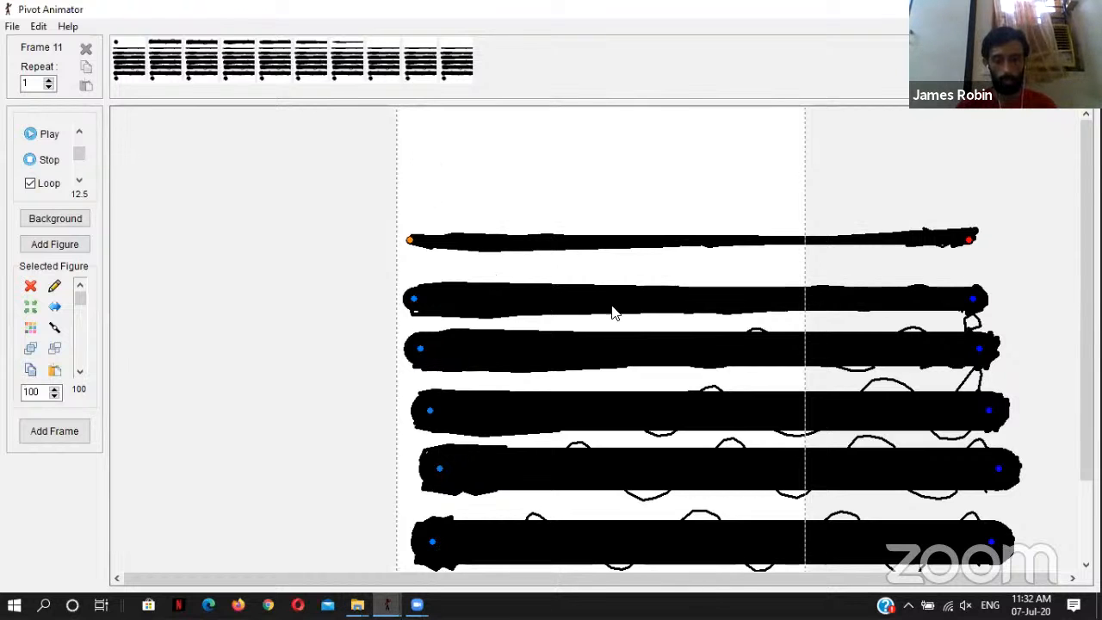
pyautogui.click(131, 57)
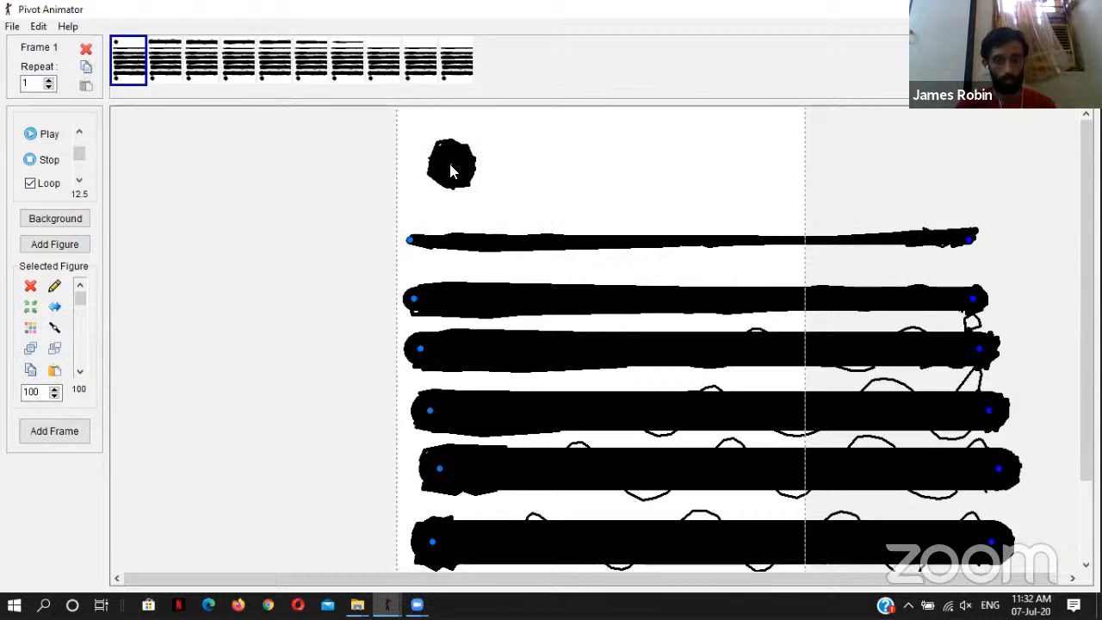
pyautogui.moveTo(386, 605)
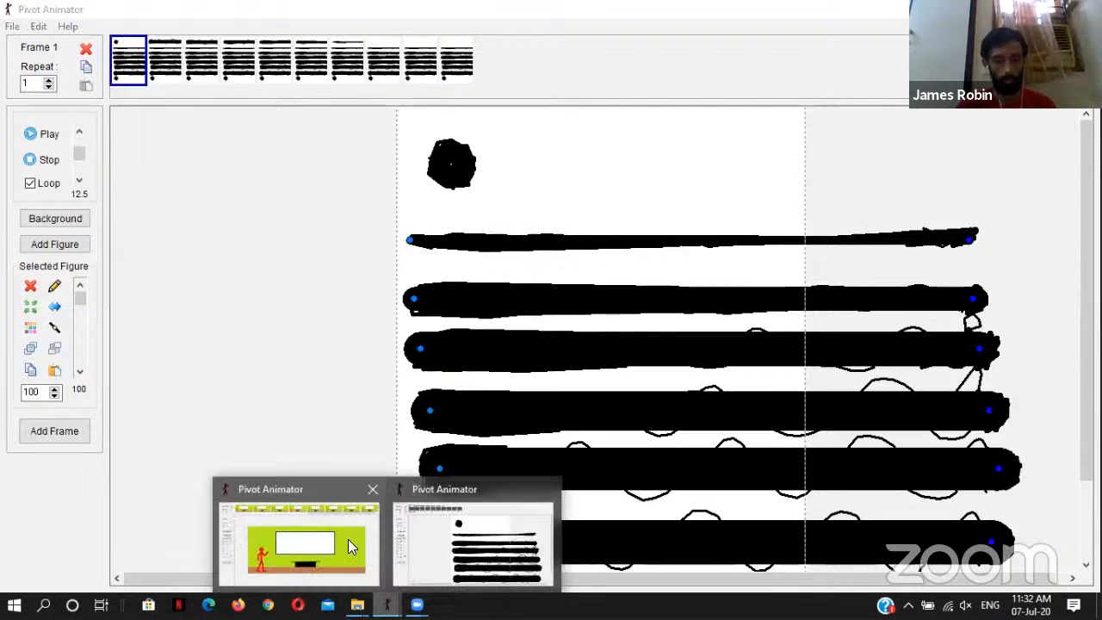
pyautogui.click(316, 538)
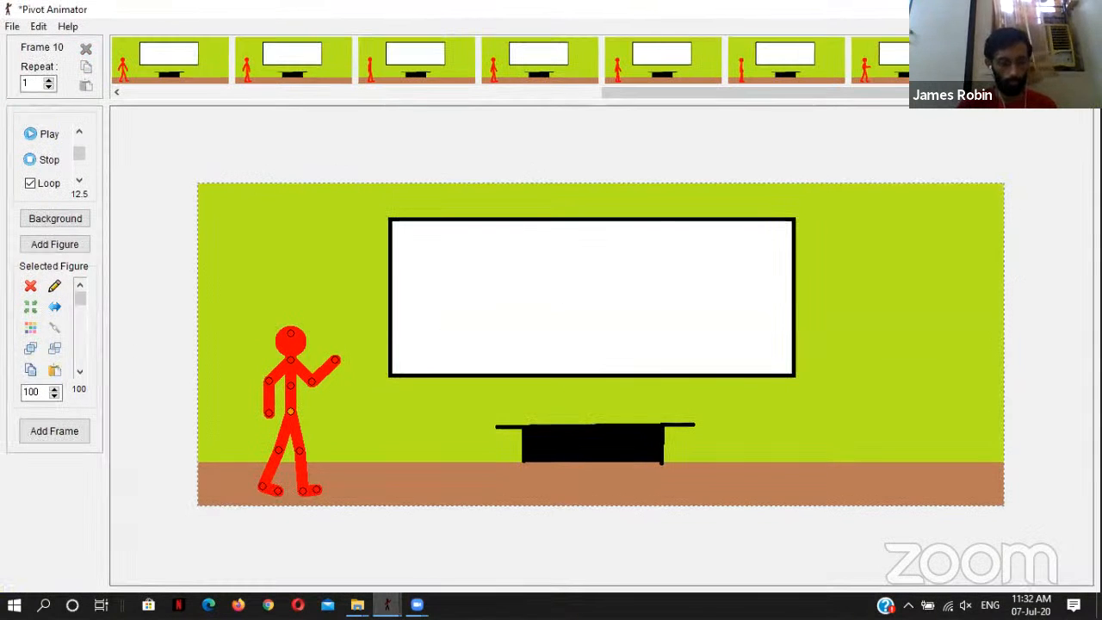
# Step: Paste the black ball into frame 9, place it at the figure's raised hand and capture the frame
pyautogui.click(173, 92)
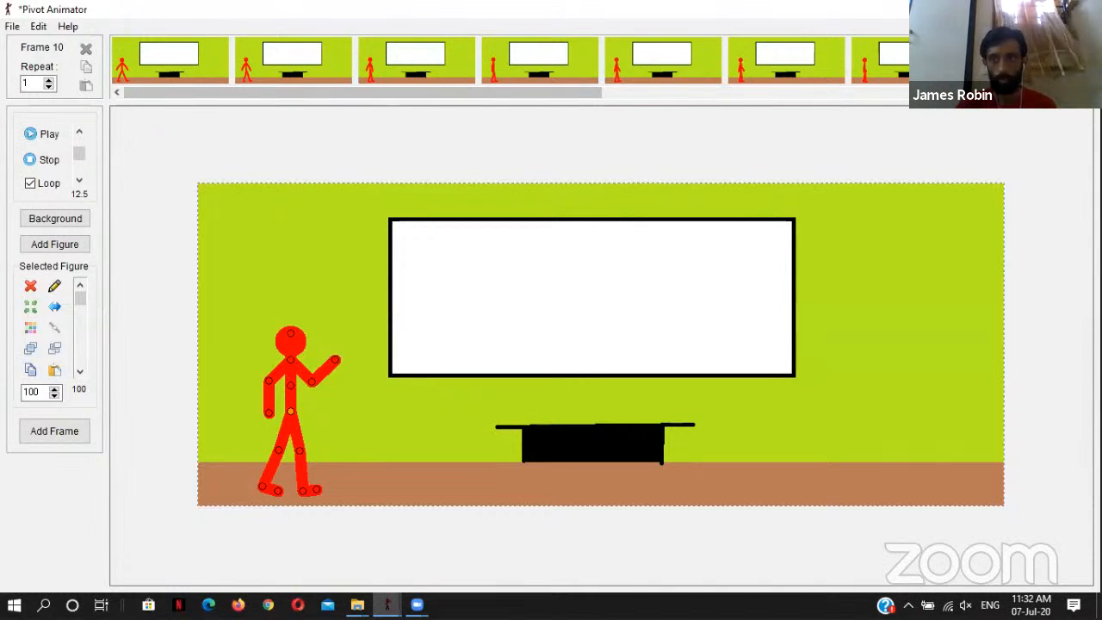
pyautogui.hotkey('ctrl', 'z')
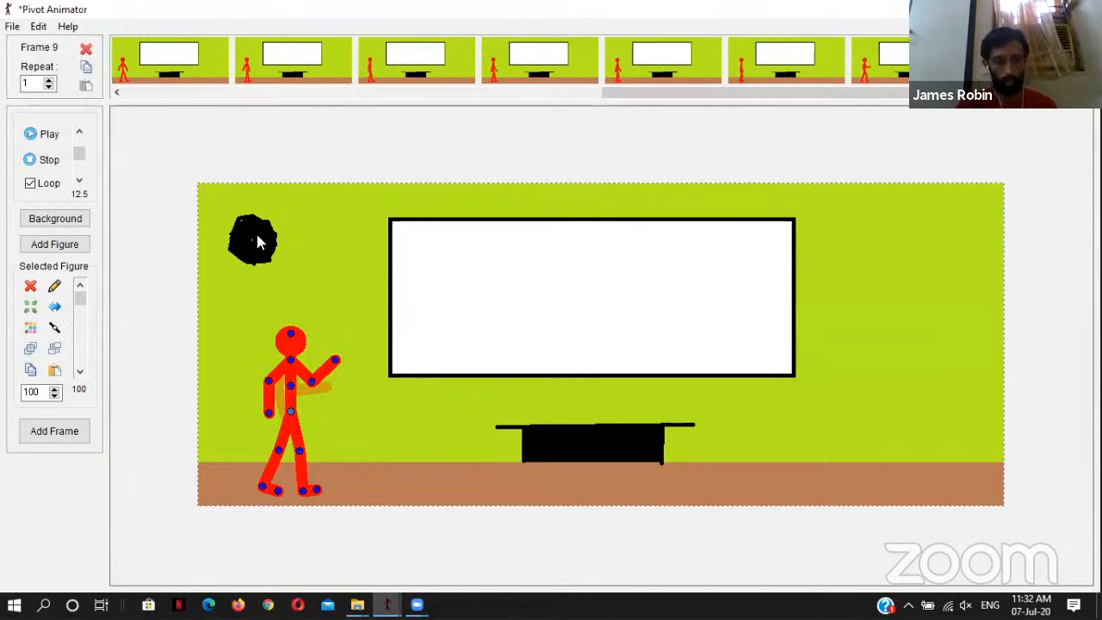
pyautogui.moveTo(255, 240); pyautogui.dragTo(357, 356)
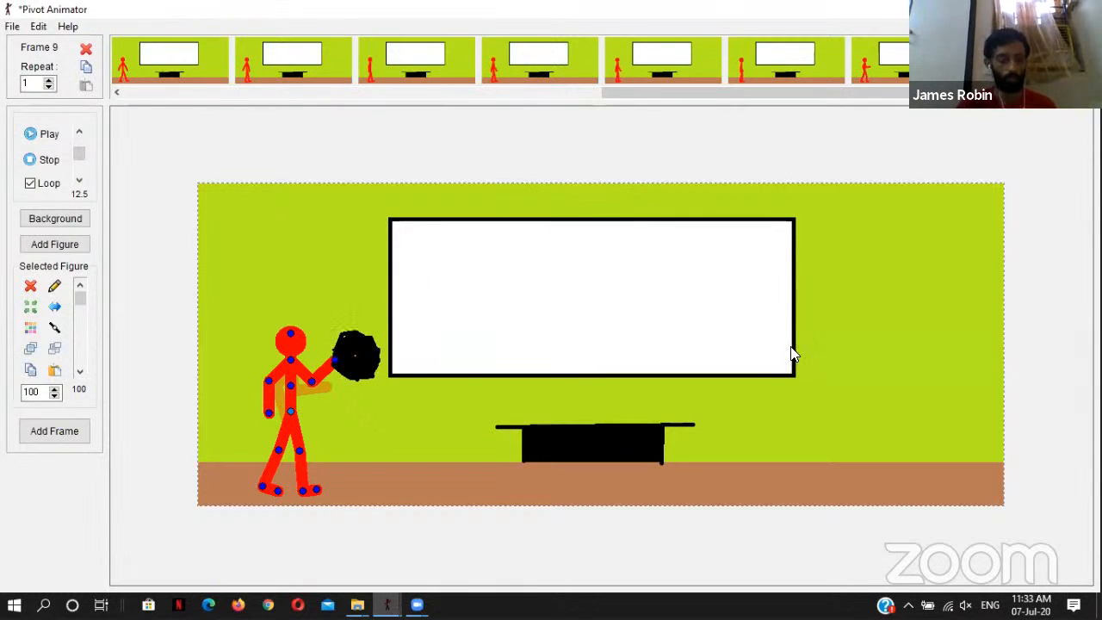
pyautogui.press('space')
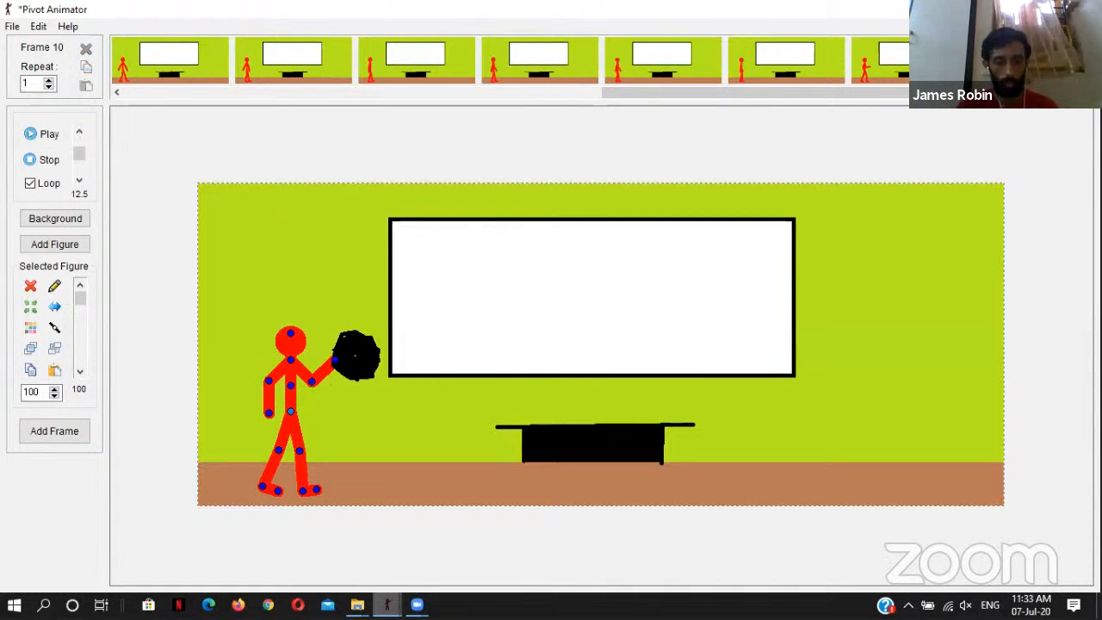
# Step: Copy the thinnest black beam from frame 1 of the beam animation and return to the classroom scene
pyautogui.moveTo(387, 604)
pyautogui.click(477, 543)
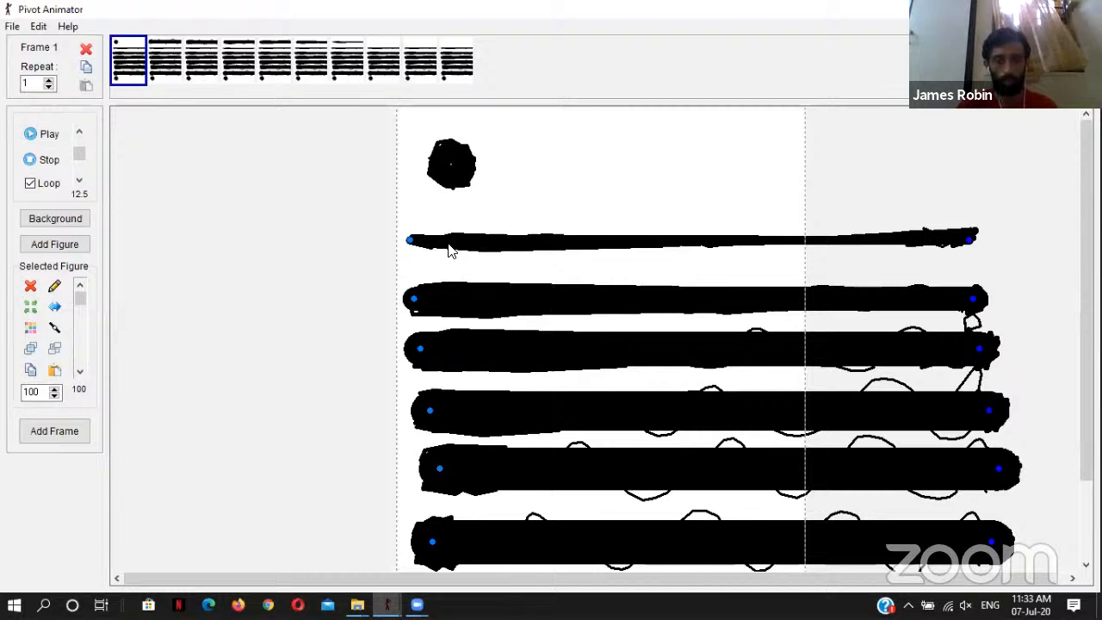
pyautogui.click(410, 240)
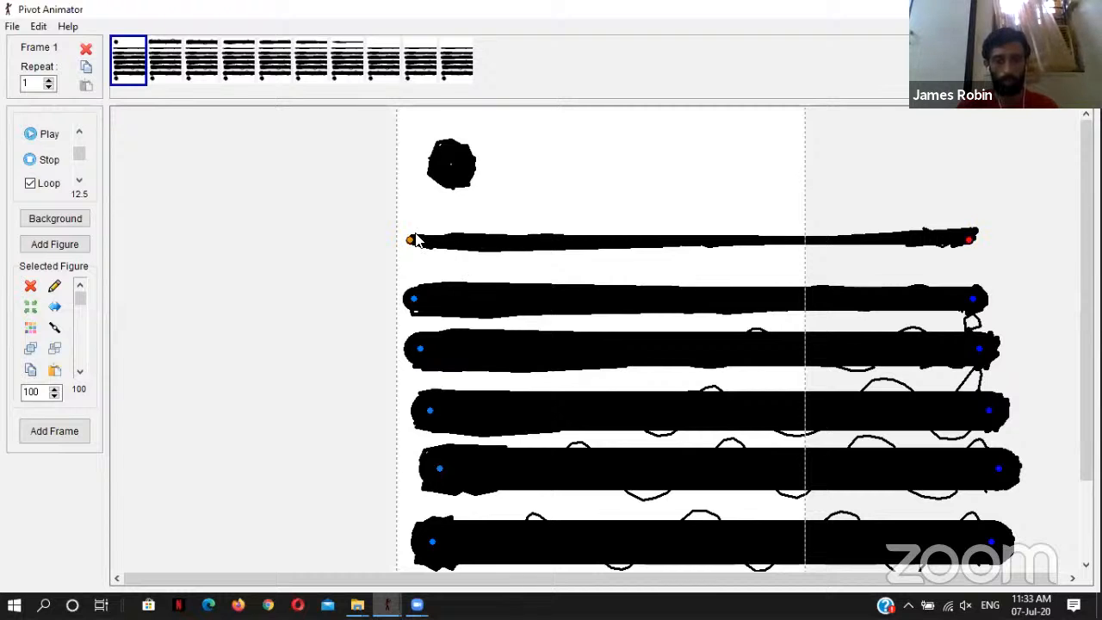
pyautogui.click(432, 542)
pyautogui.click(417, 484)
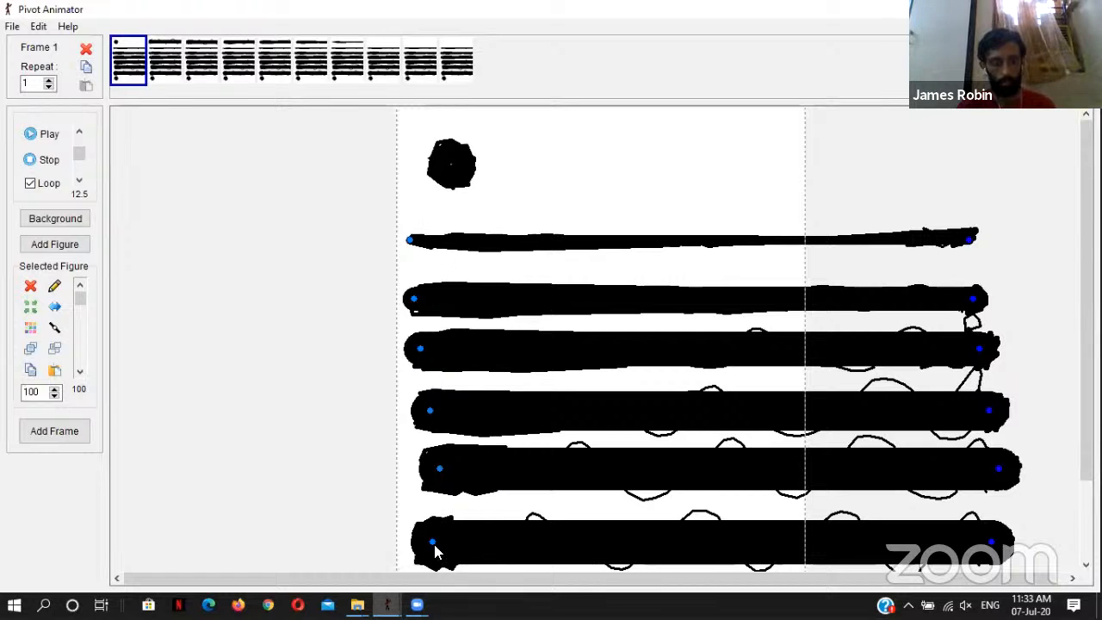
pyautogui.click(411, 241)
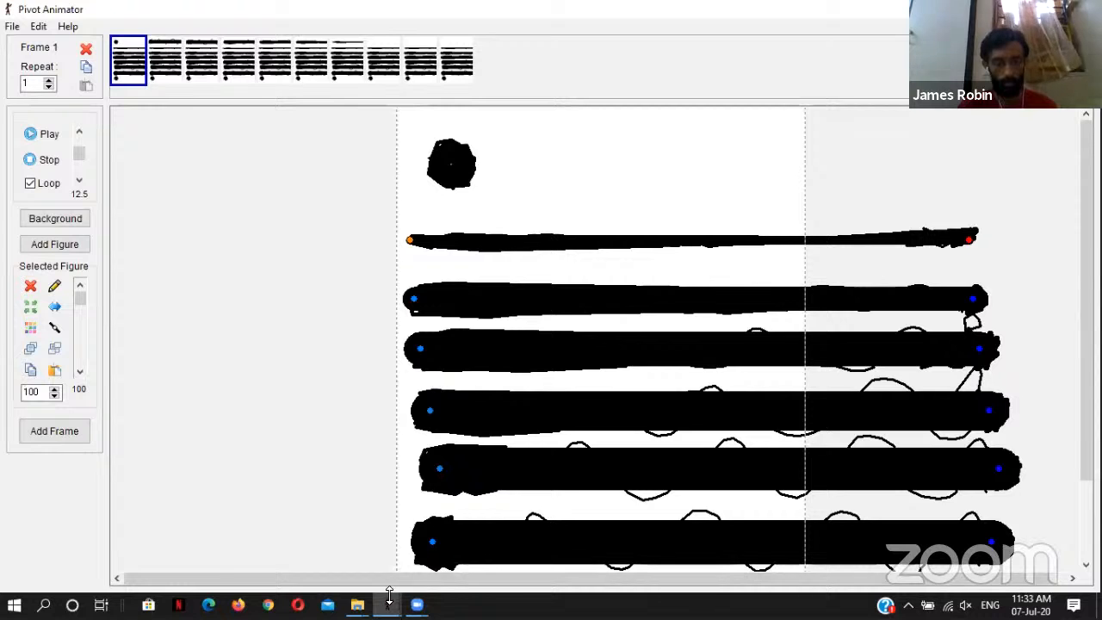
pyautogui.moveTo(388, 603)
pyautogui.click(352, 558)
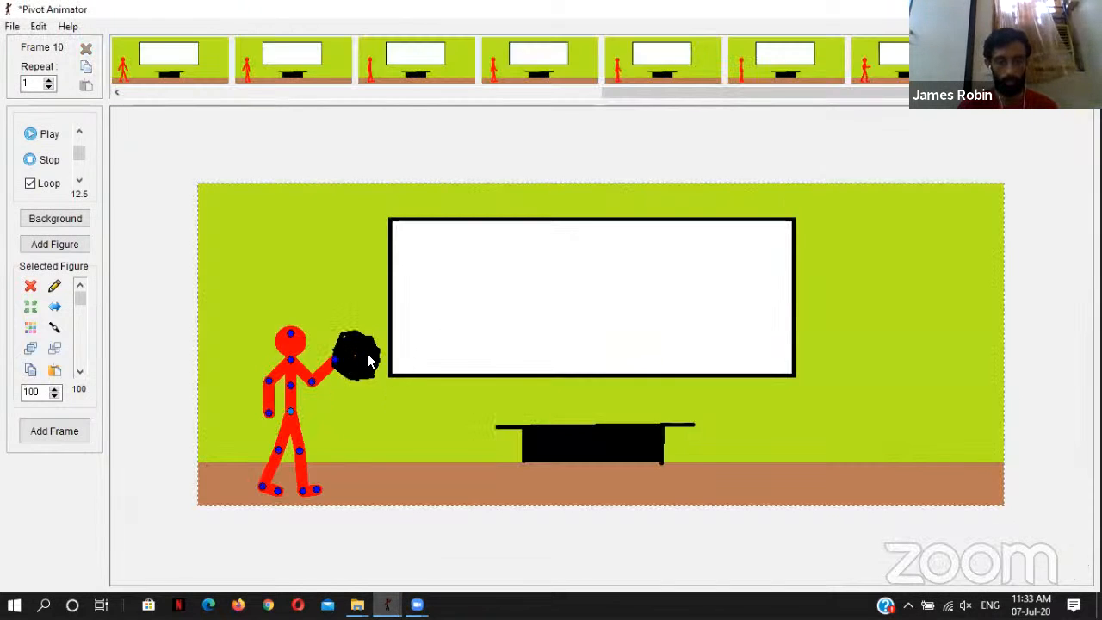
# Step: Try to replace the black ball in frame 10 with the thin beam extending from the figure's raised hand
pyautogui.press('Delete')
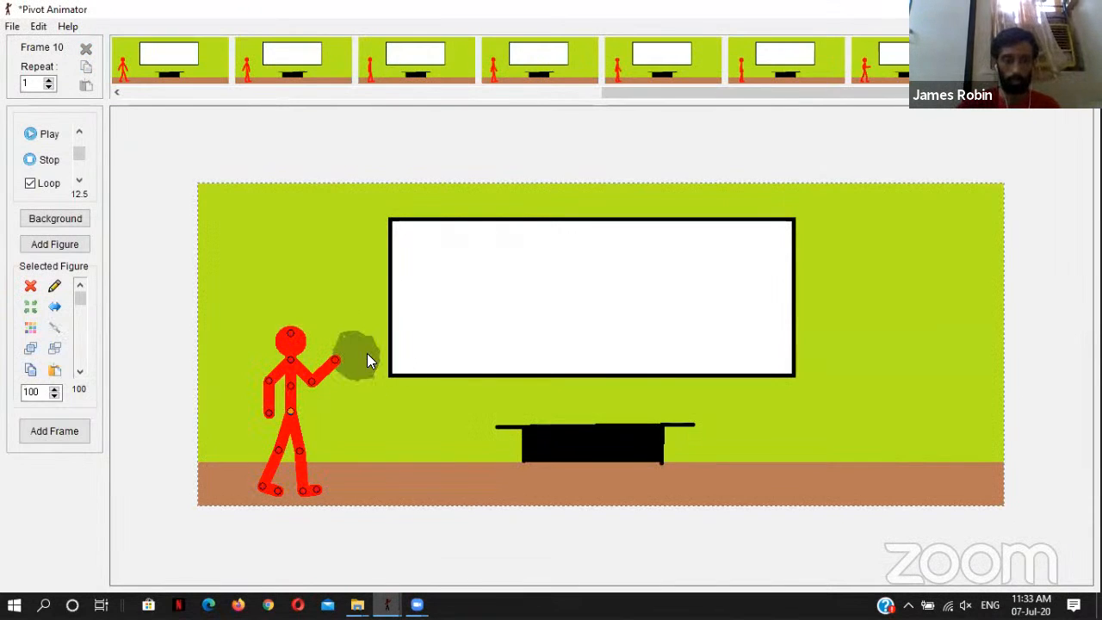
pyautogui.hotkey('ctrl', 'v')
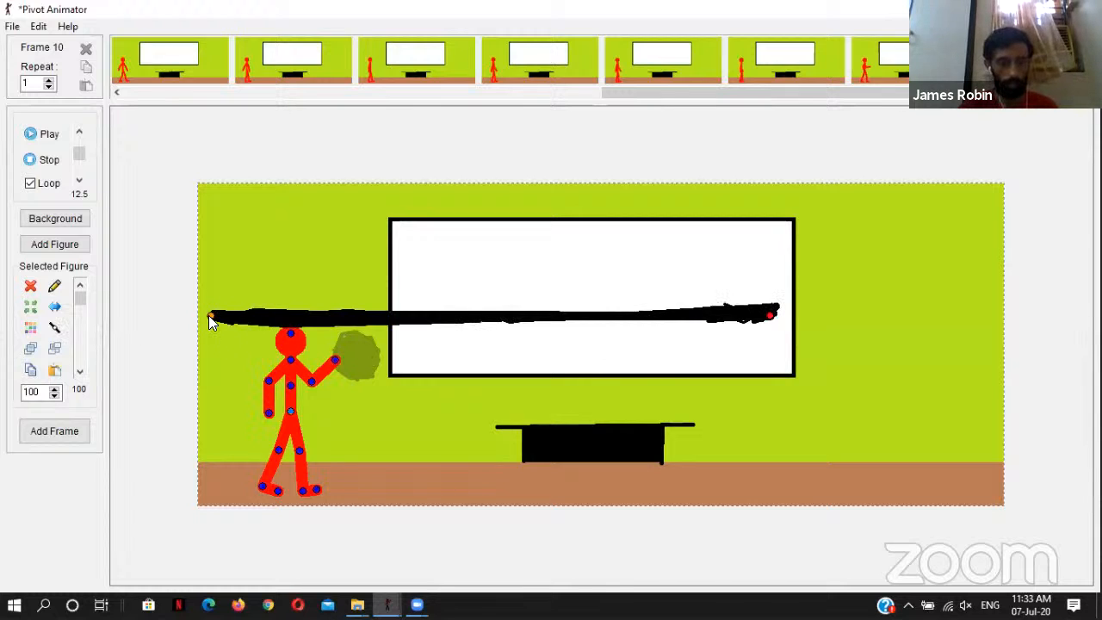
pyautogui.moveTo(212, 316); pyautogui.dragTo(339, 358)
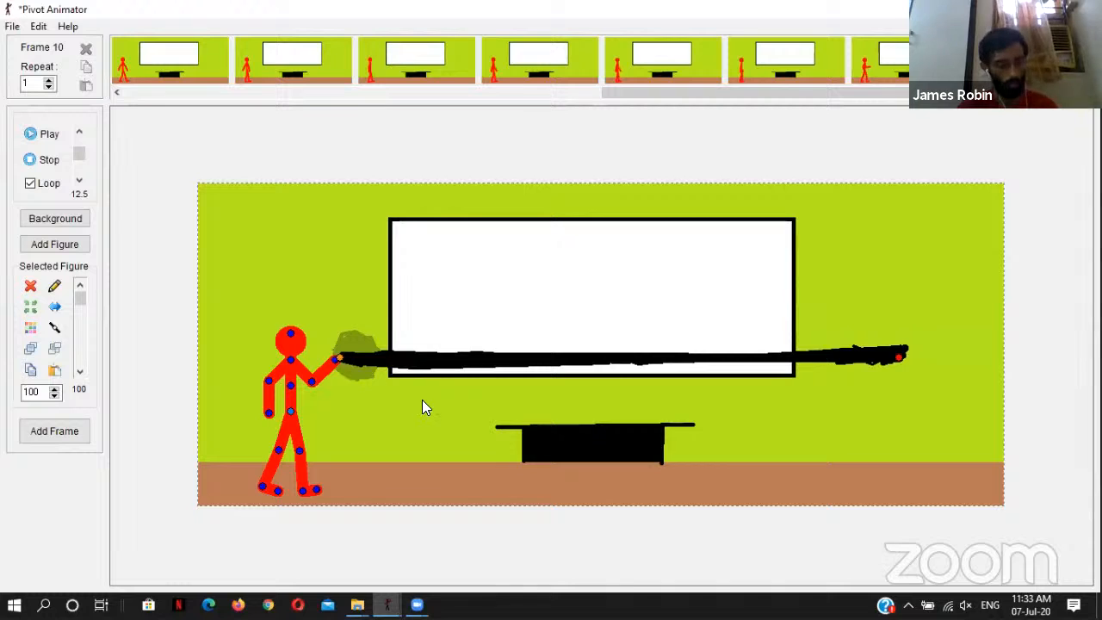
# Step: Undo the thin beam placement in frame 10 and redo the deletion of the black ball
pyautogui.hotkey('ctrl', 'z')
pyautogui.hotkey('ctrl', 'z')
pyautogui.hotkey('ctrl', 'z')
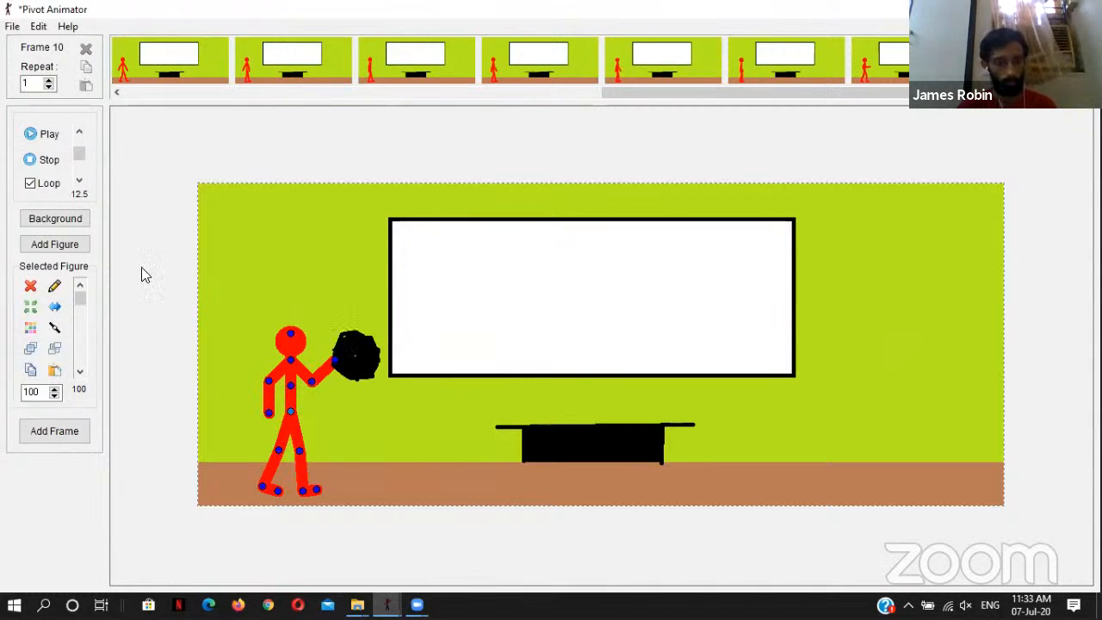
pyautogui.click(18, 27)
pyautogui.moveTo(38, 27)
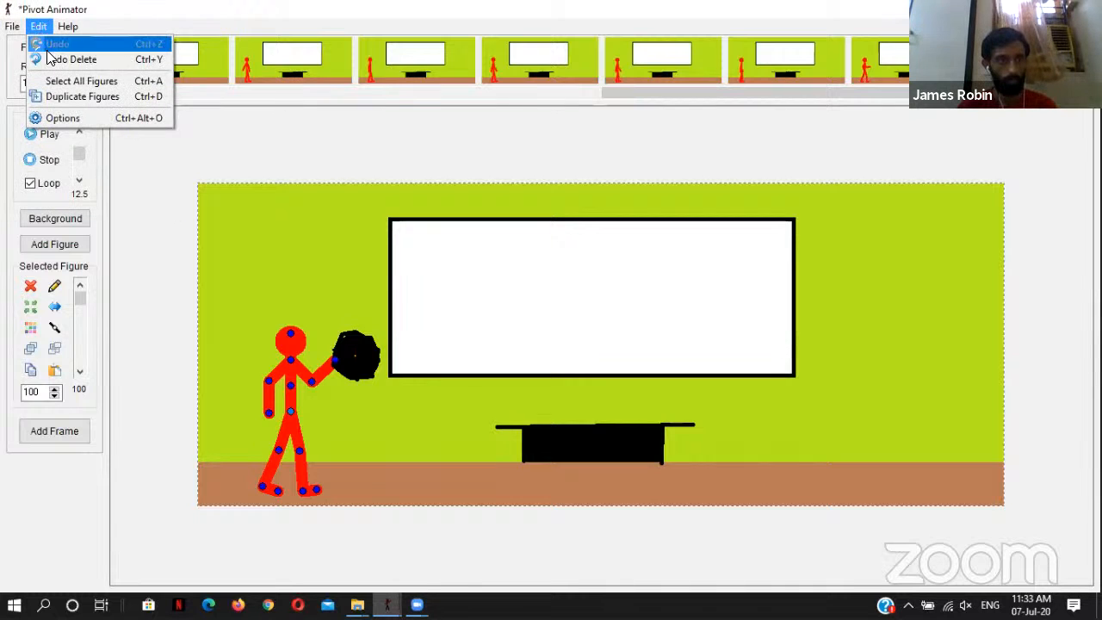
pyautogui.click(50, 59)
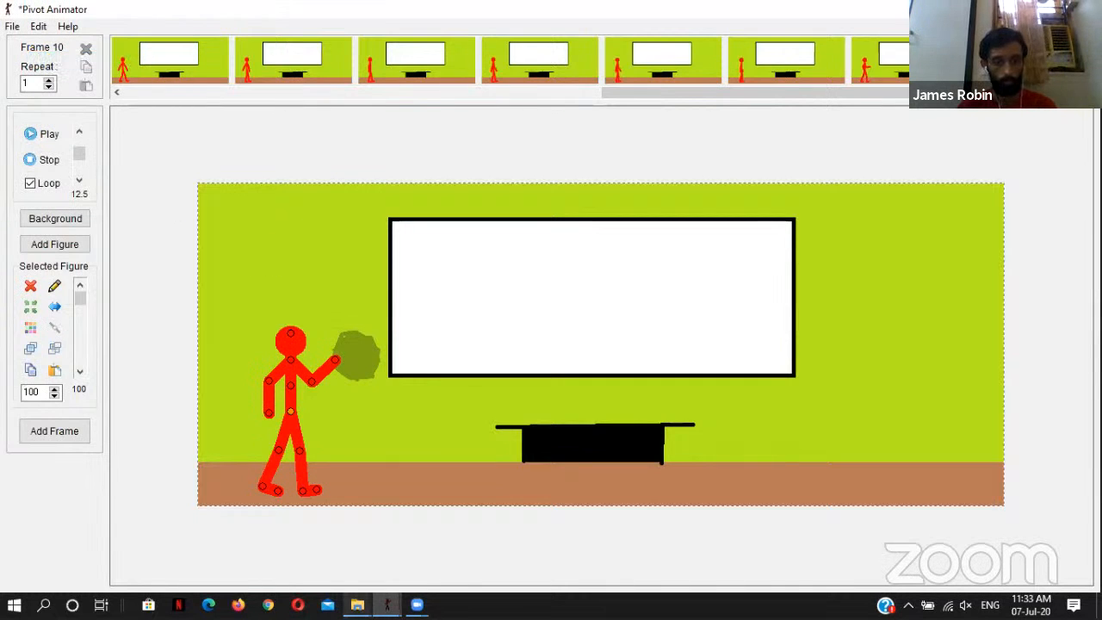
# Step: Try to copy the lowest thick beam from frame 1 of the beam animation for the classroom scene
pyautogui.click(388, 605)
pyautogui.click(467, 564)
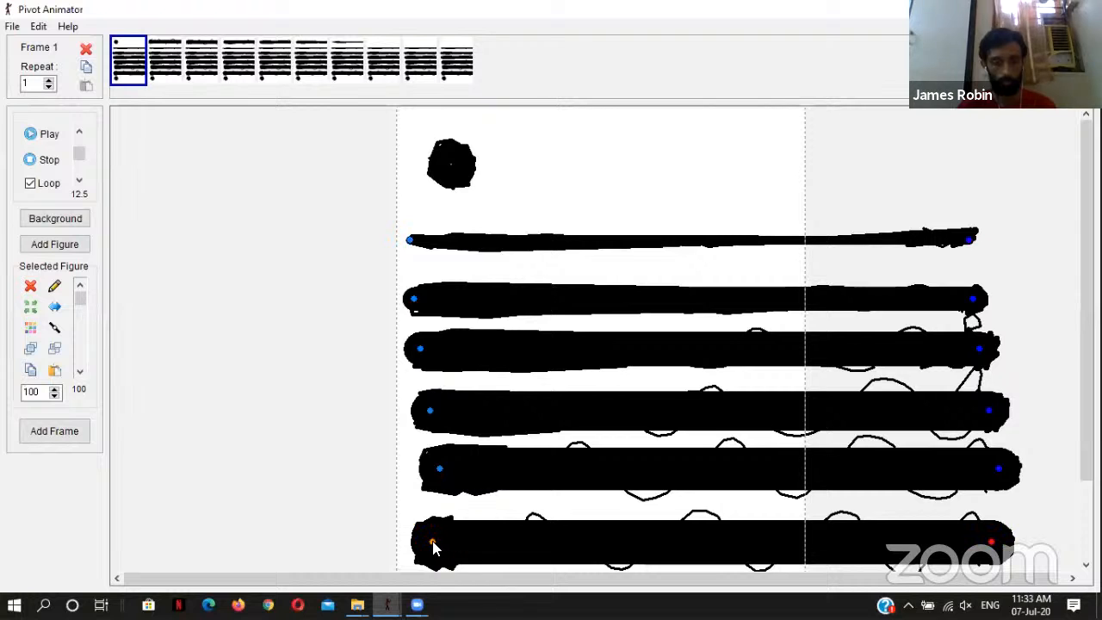
pyautogui.click(387, 605)
pyautogui.moveTo(343, 556)
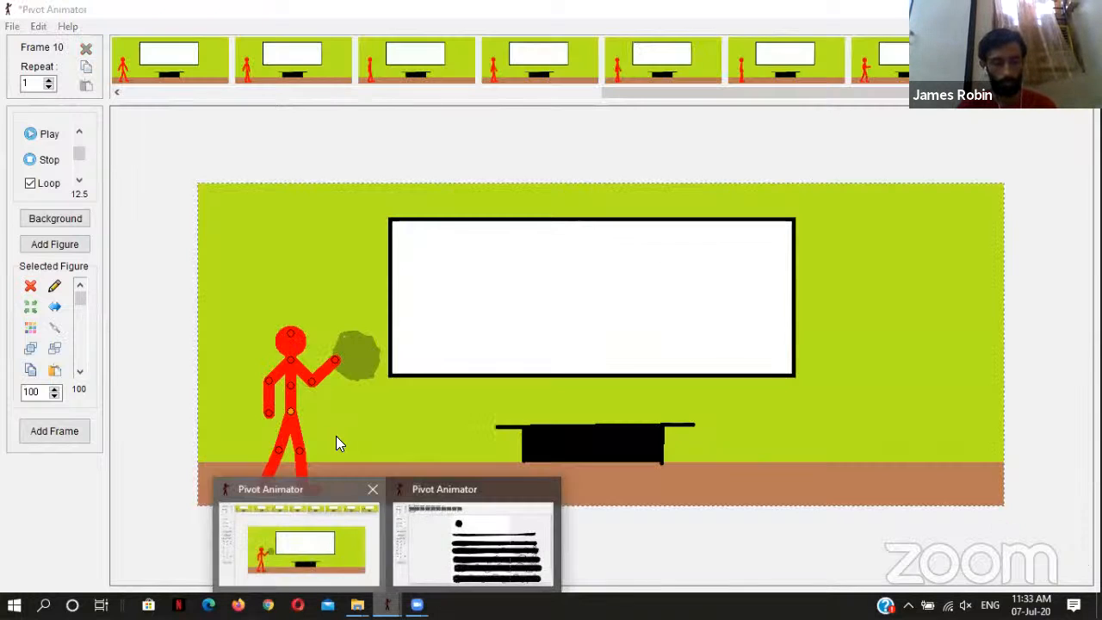
pyautogui.click(338, 360)
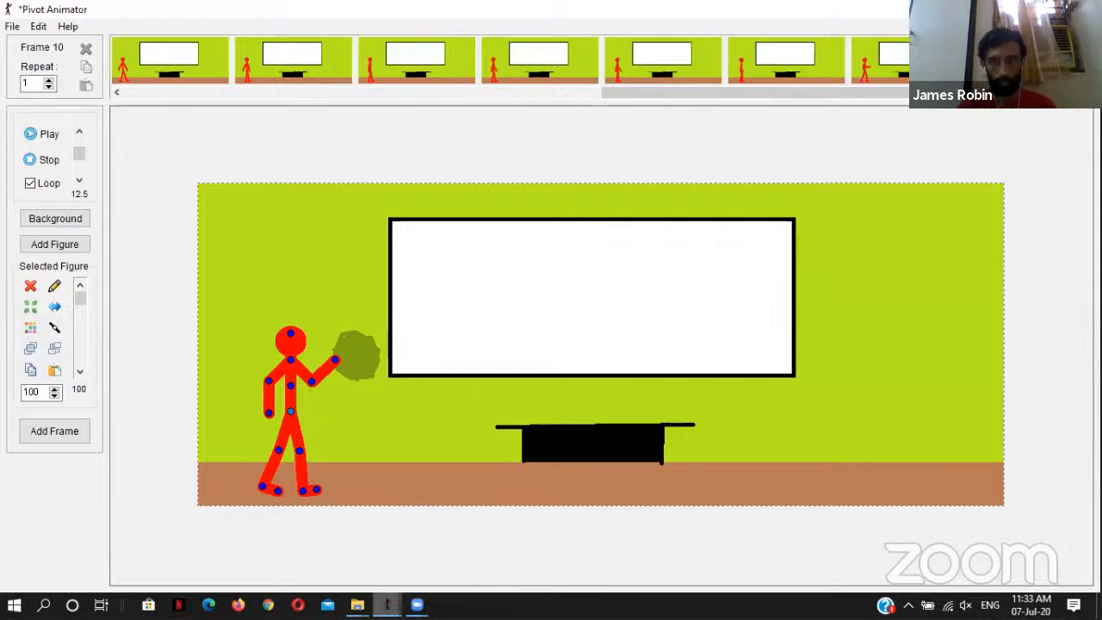
pyautogui.moveTo(386, 604)
pyautogui.click(478, 557)
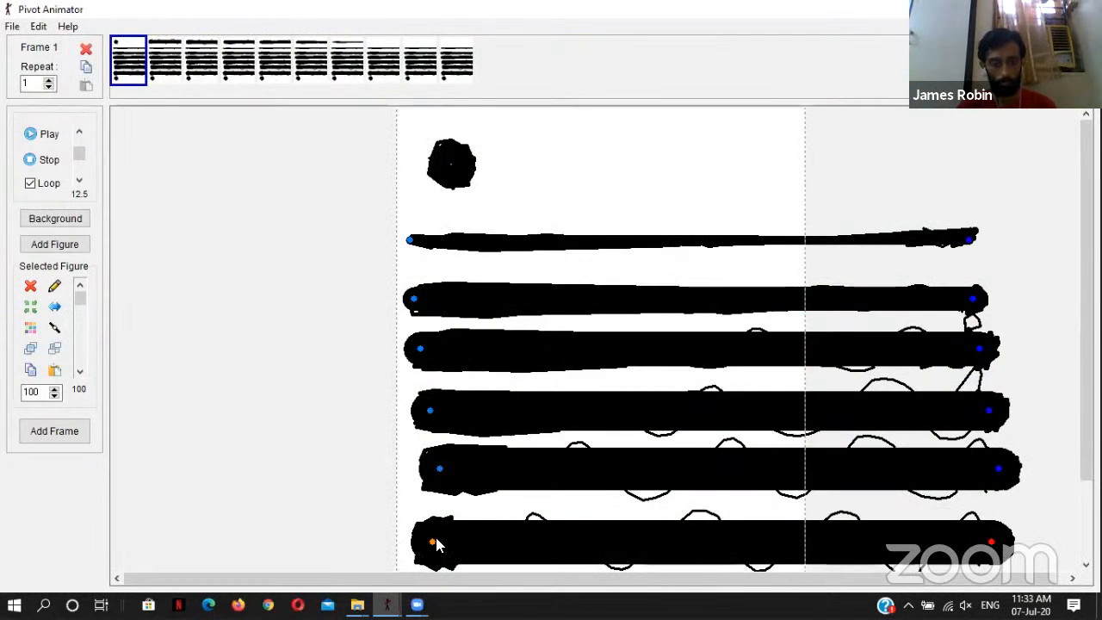
pyautogui.moveTo(386, 605)
pyautogui.click(337, 558)
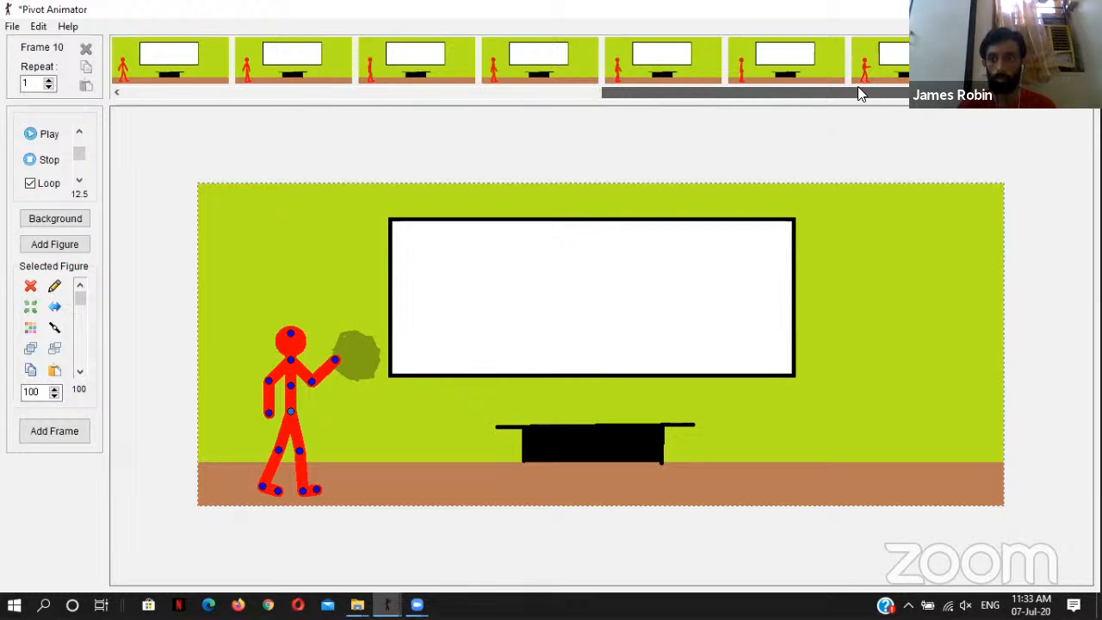
# Step: Open frame 9 of the classroom scene, copy the lowest thick beam from the beam animation's frame 1 and return to the scene
pyautogui.click(912, 66)
pyautogui.click(1020, 66)
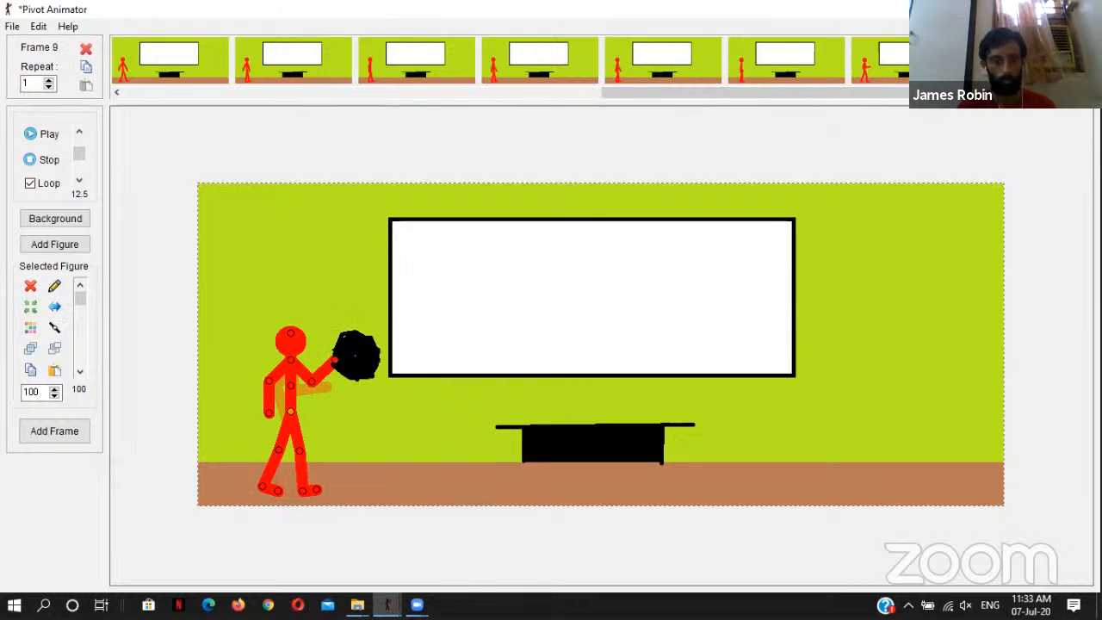
pyautogui.moveTo(386, 604)
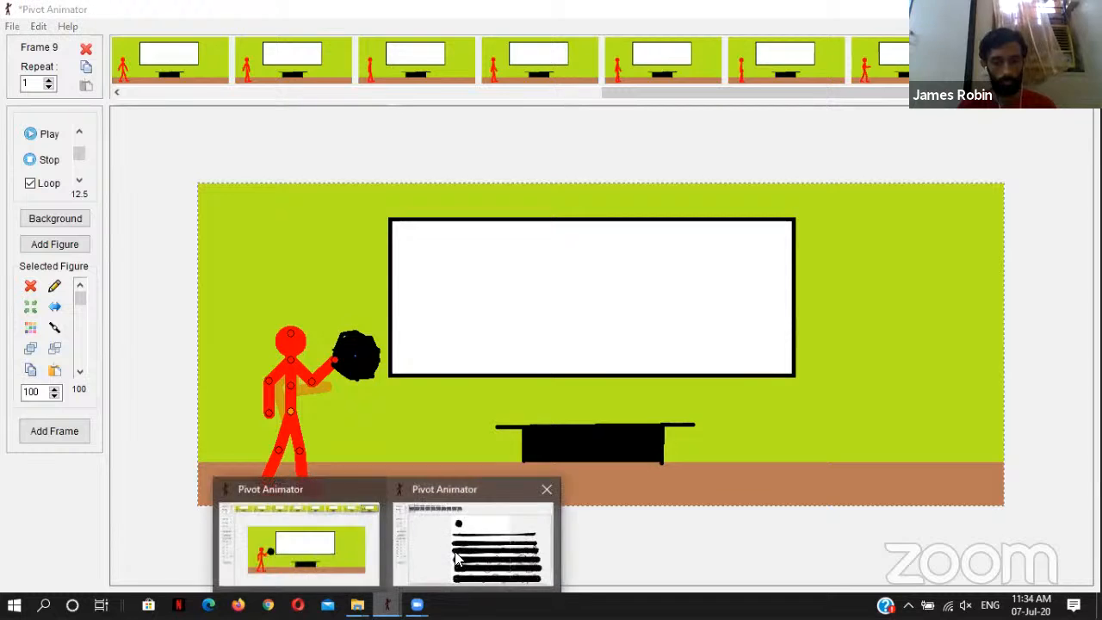
pyautogui.click(465, 568)
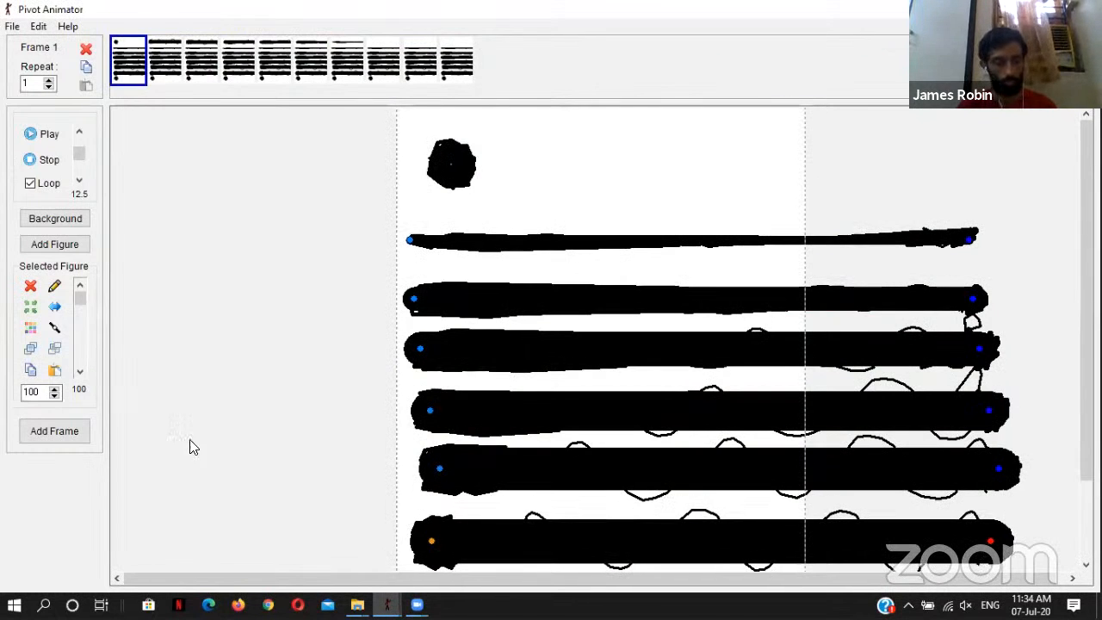
pyautogui.click(29, 373)
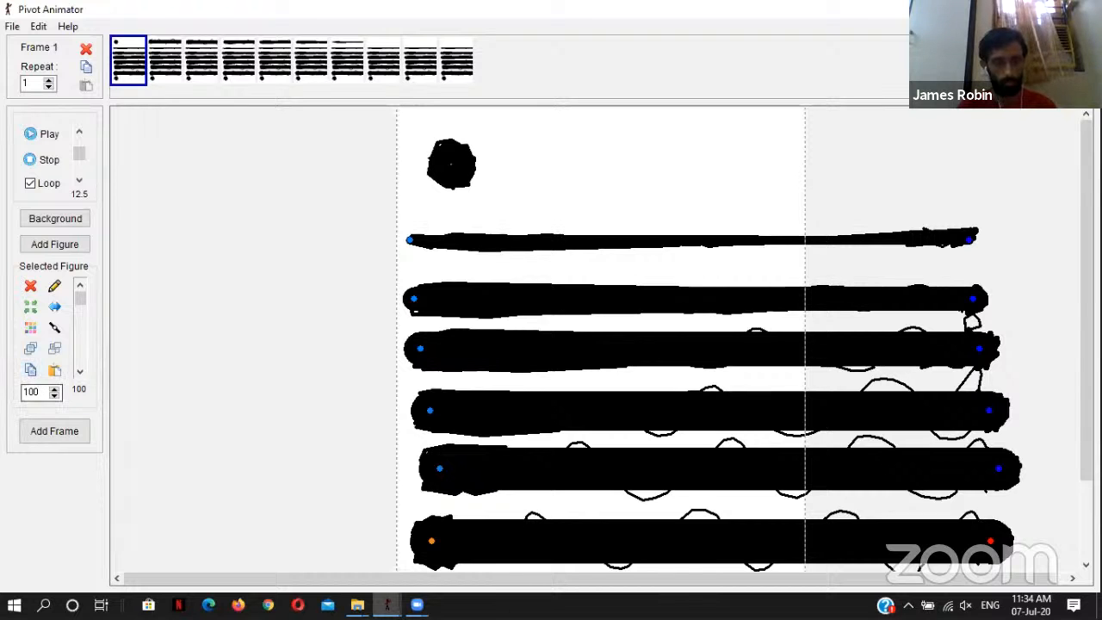
pyautogui.moveTo(386, 605)
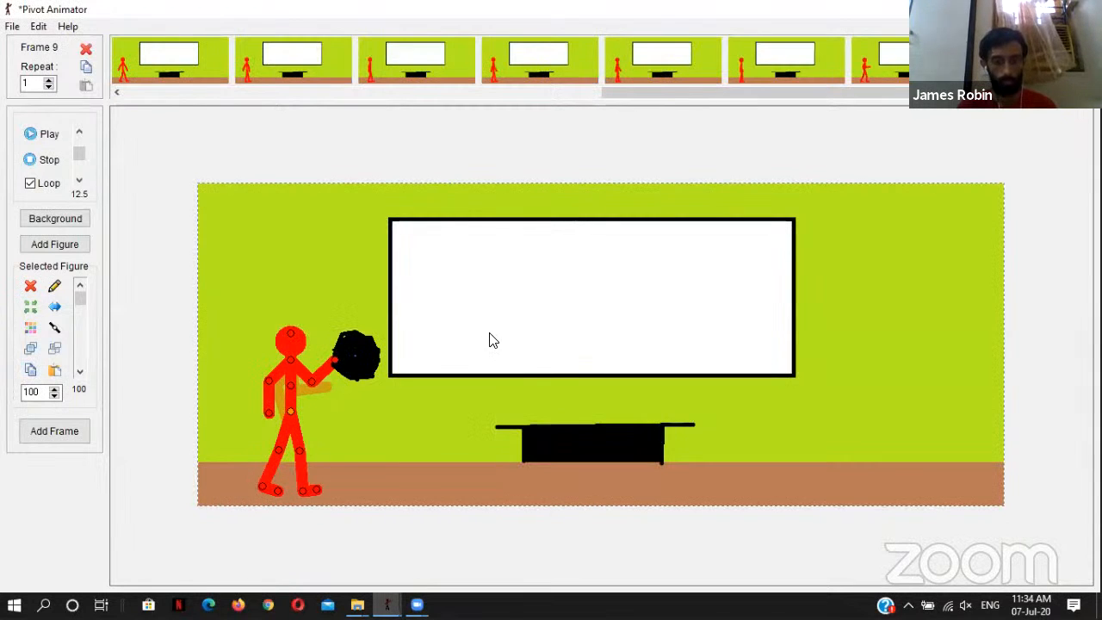
# Step: In frame 9, move the black ball up away from the figure's hand and lower the raised forearm slightly
pyautogui.click(618, 376)
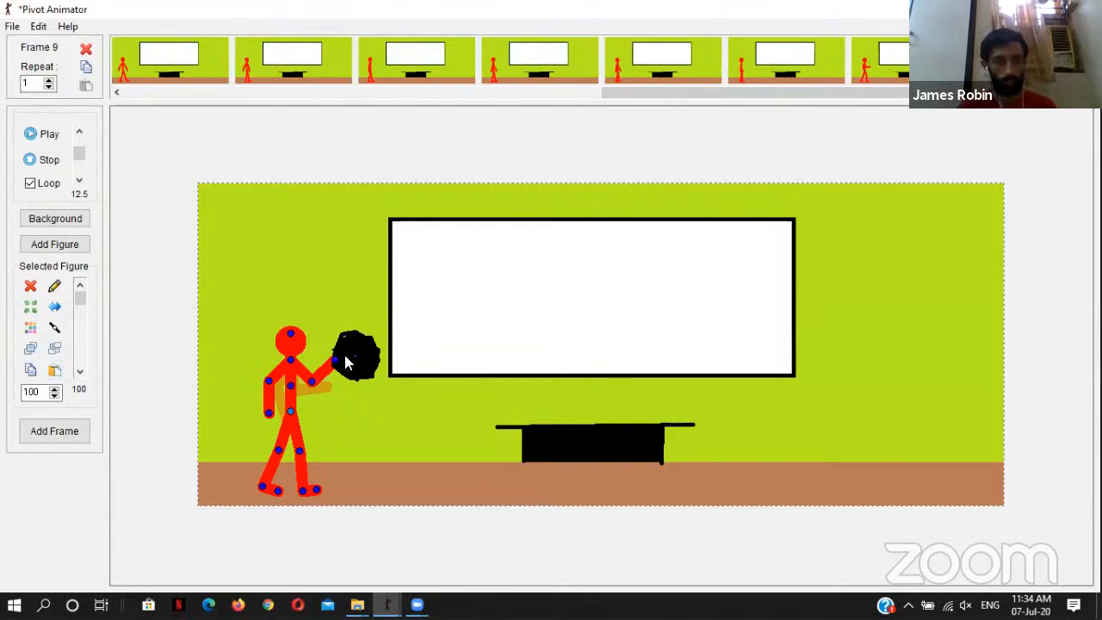
pyautogui.moveTo(353, 357); pyautogui.dragTo(370, 328)
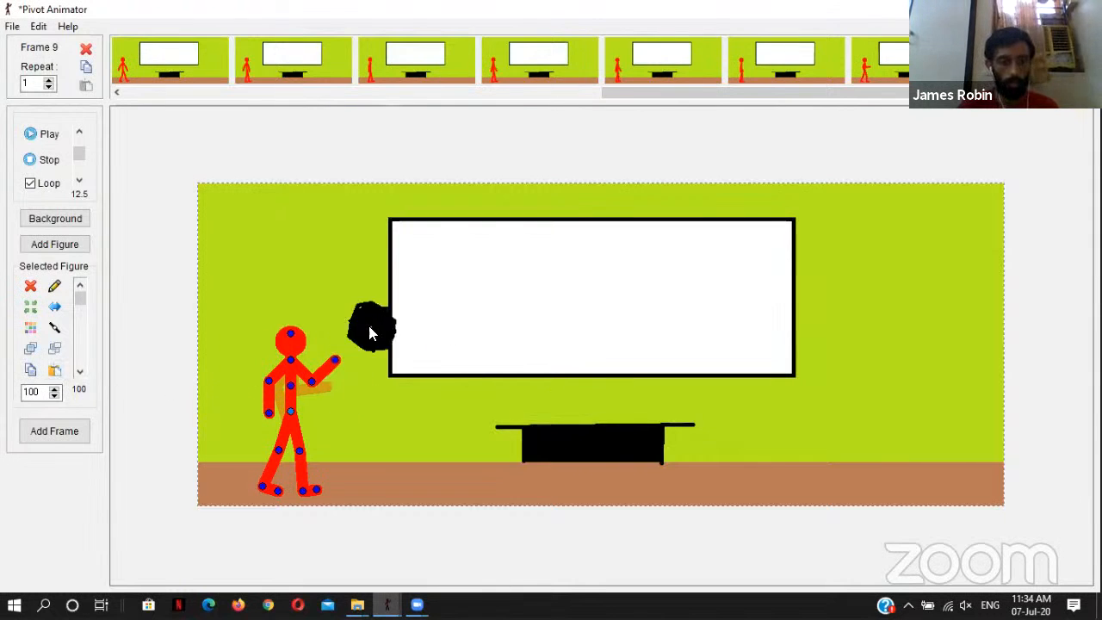
pyautogui.moveTo(338, 366); pyautogui.dragTo(343, 363)
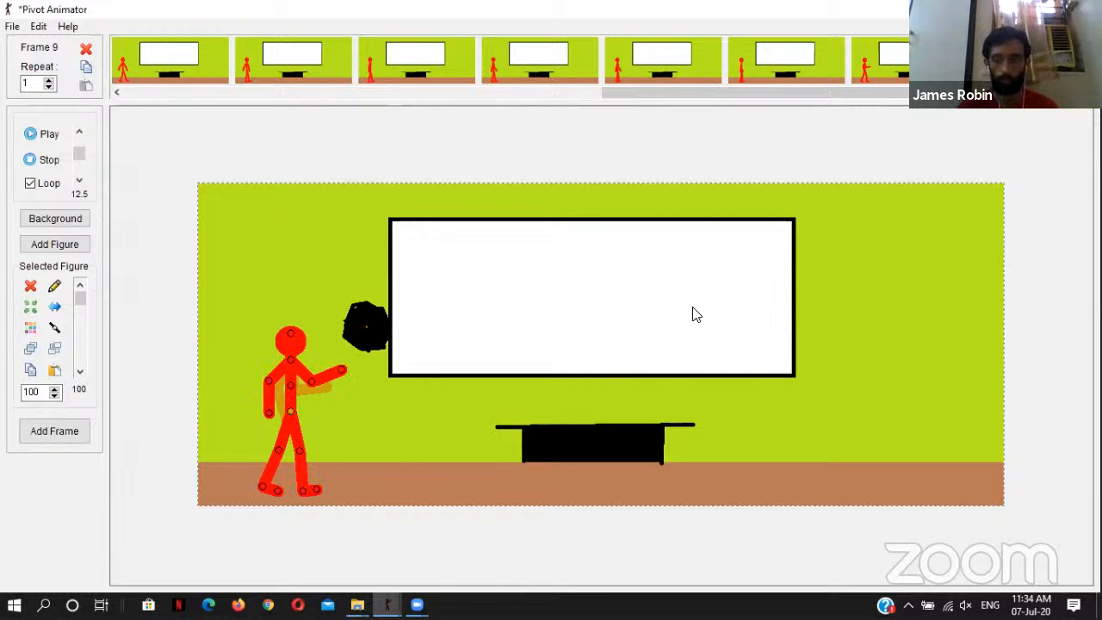
# Step: Switch to the beam animation and select the lowest thick beam in frame 1
pyautogui.click(652, 255)
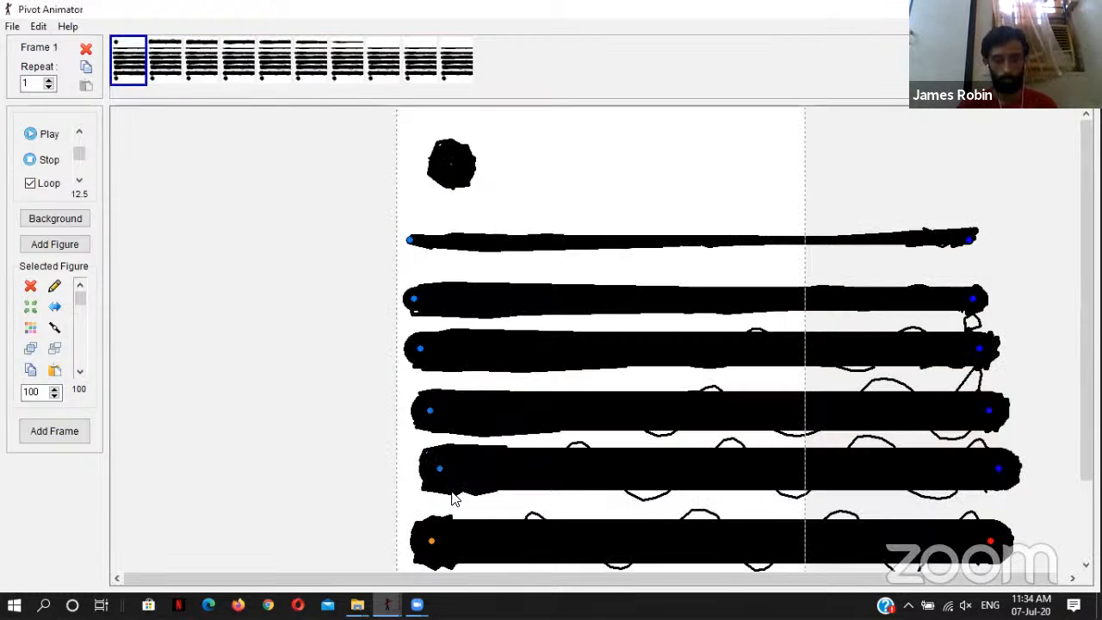
pyautogui.click(439, 467)
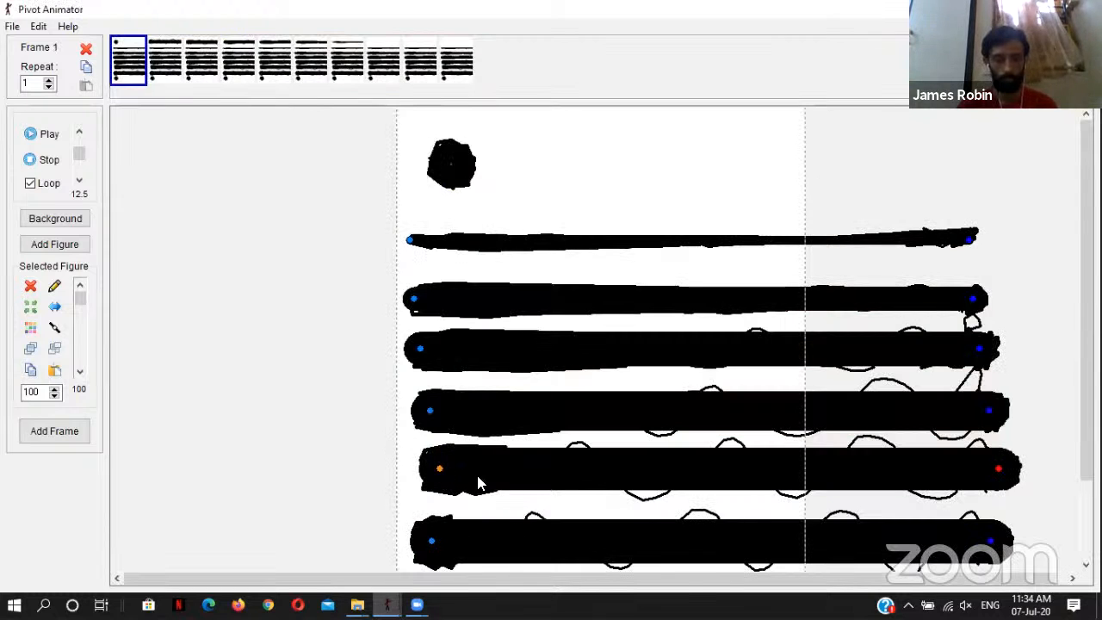
pyautogui.click(432, 541)
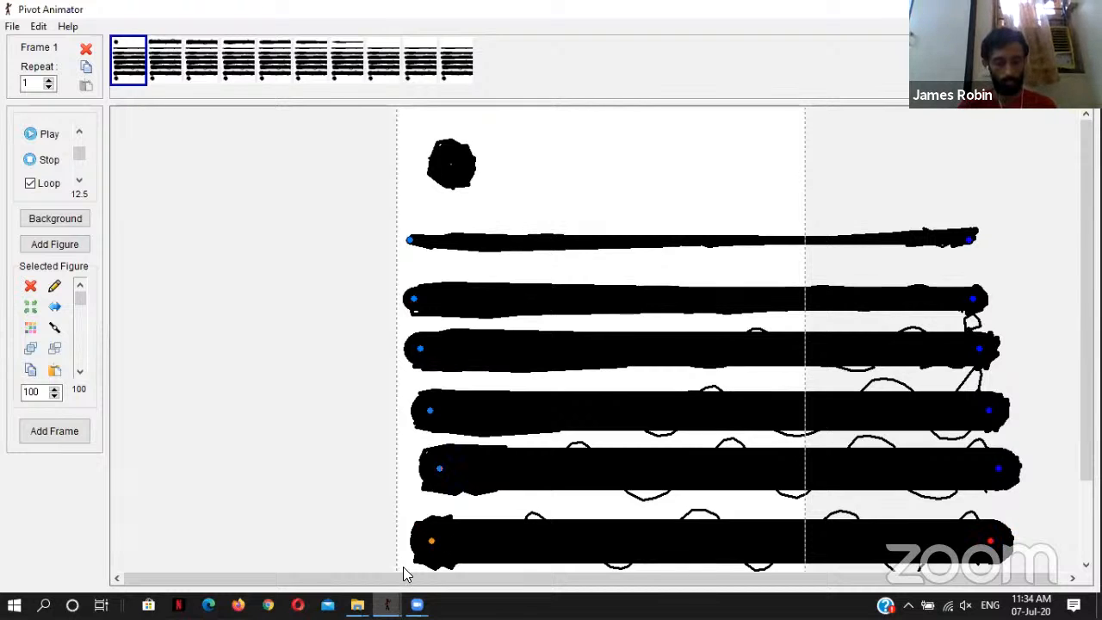
# Step: Return to the classroom scene and delete the black ball from frame 9, also removing the beam1 figure type
pyautogui.moveTo(387, 604)
pyautogui.click(319, 539)
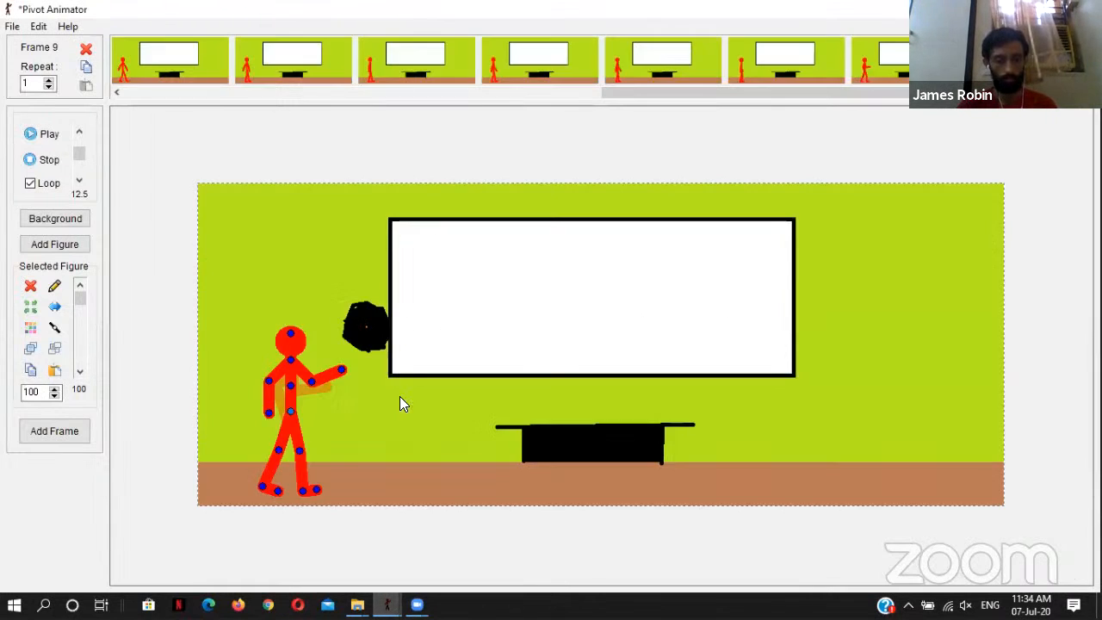
pyautogui.press('Delete')
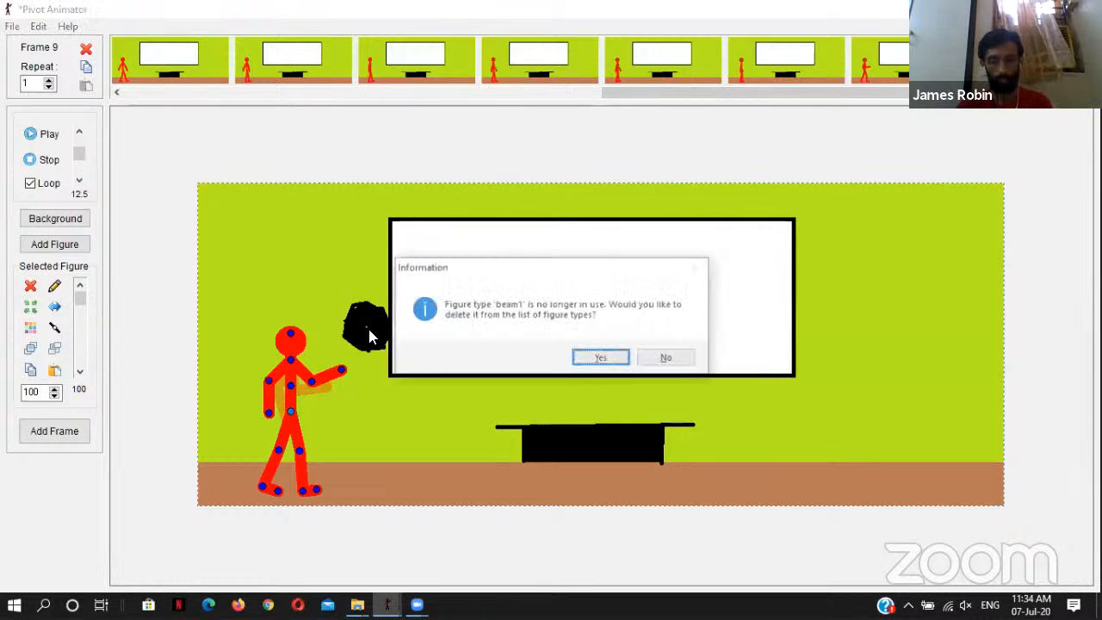
pyautogui.click(600, 358)
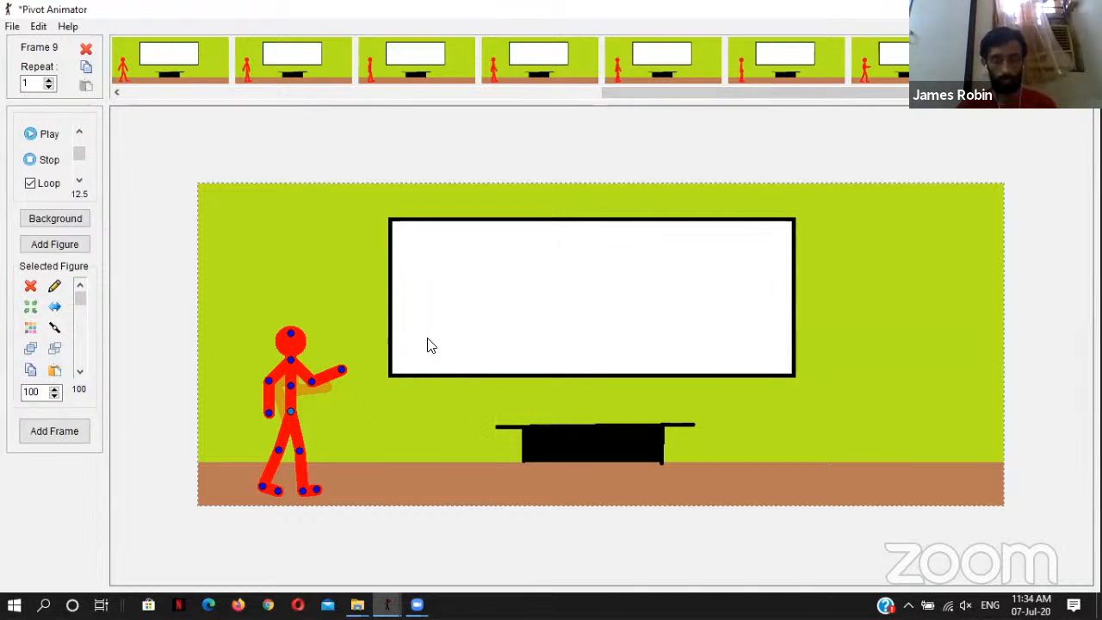
# Step: Copy the uppermost thick beam from frame 2 of the beam animation and return to the classroom scene
pyautogui.moveTo(386, 604)
pyautogui.click(508, 517)
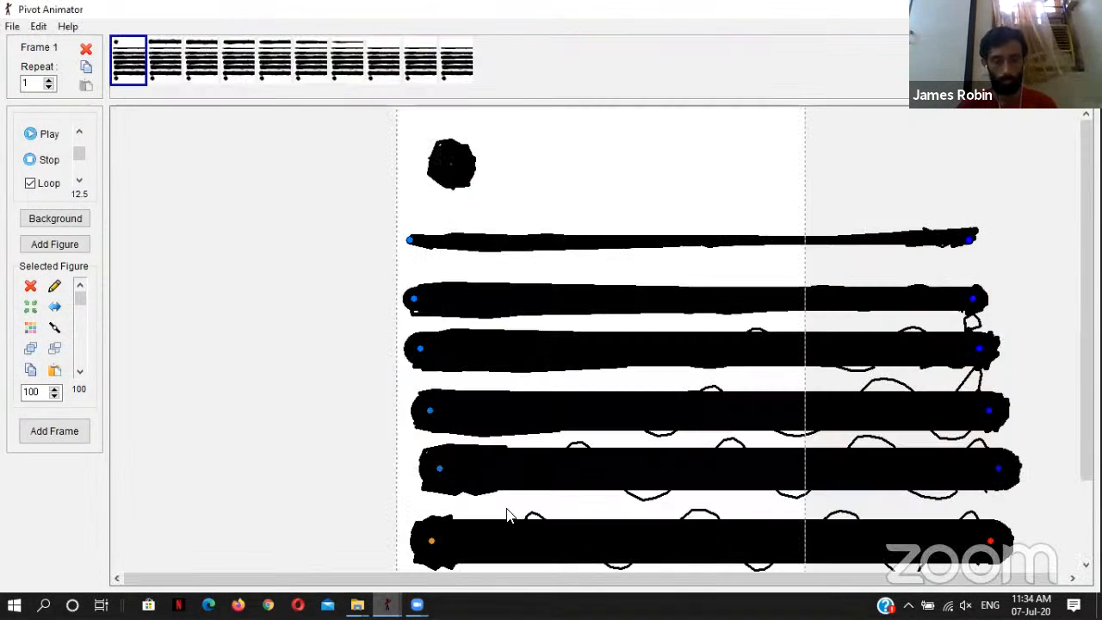
pyautogui.click(179, 55)
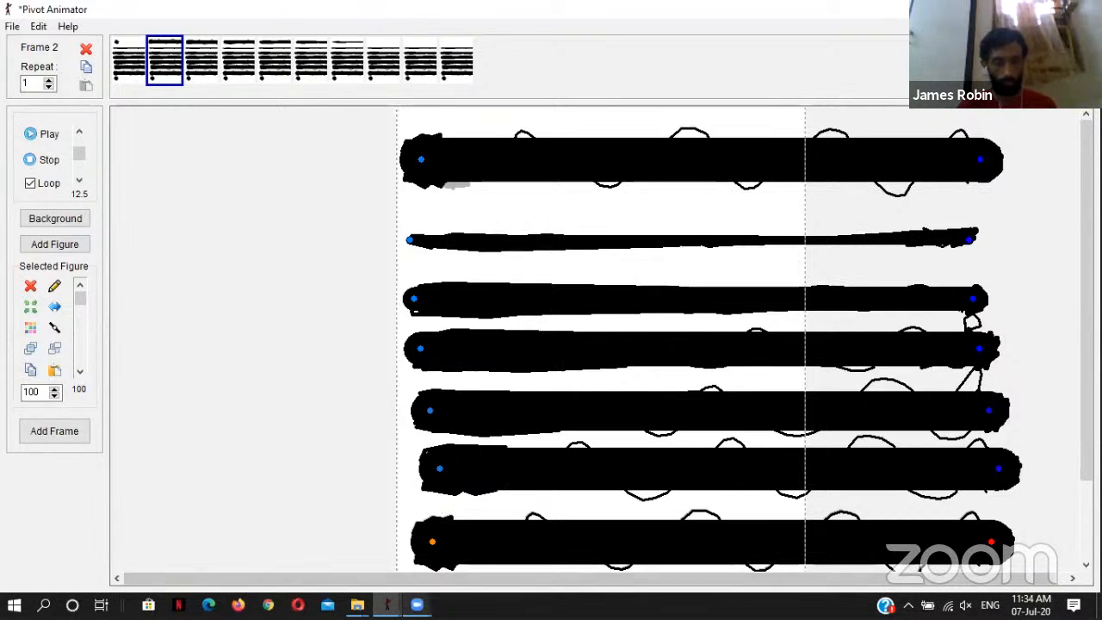
pyautogui.click(420, 162)
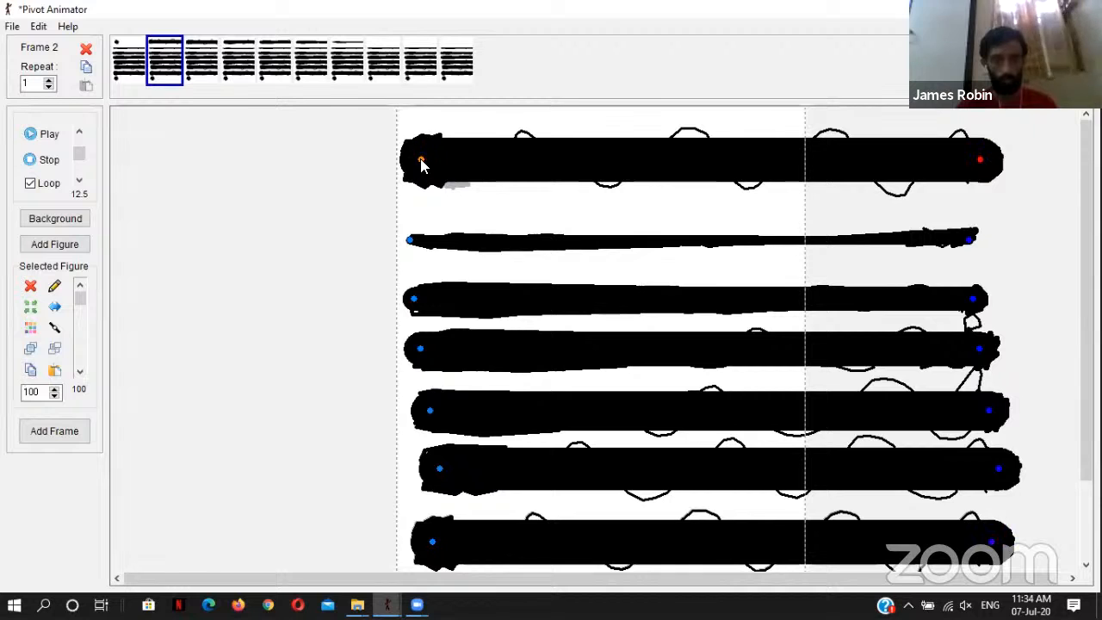
pyautogui.moveTo(386, 605)
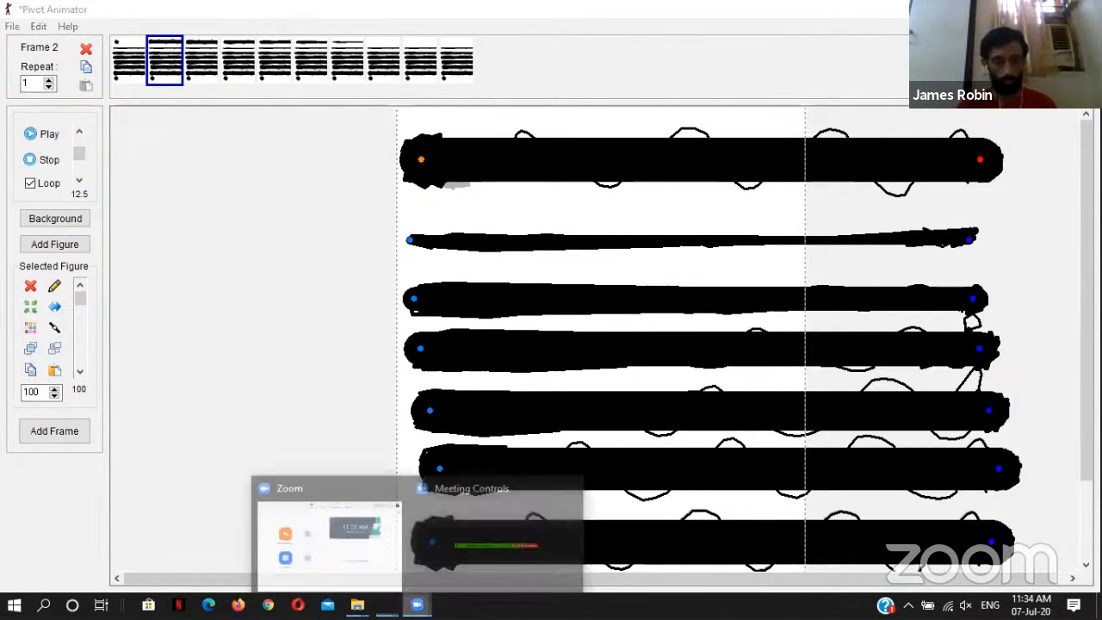
pyautogui.click(331, 551)
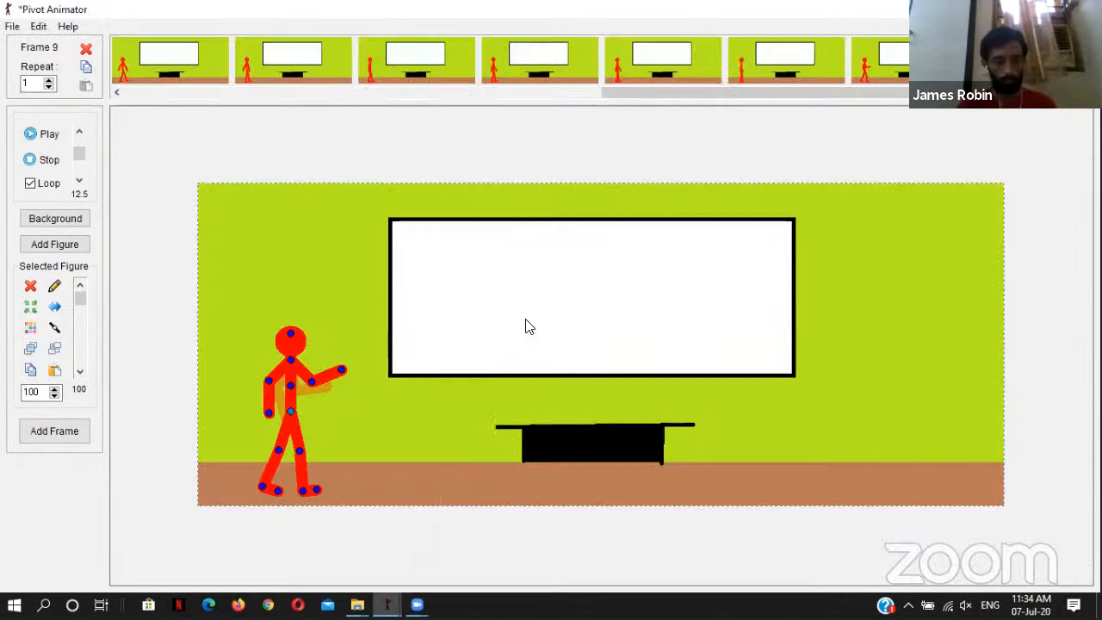
# Step: Paste the thick beam into frame 9, place its base at the figure's raised hand and capture the frame
pyautogui.hotkey('ctrl', 'v')
pyautogui.moveTo(224, 234)
pyautogui.mouseDown()
pyautogui.moveTo(408, 322)
pyautogui.moveTo(353, 370)
pyautogui.mouseUp()
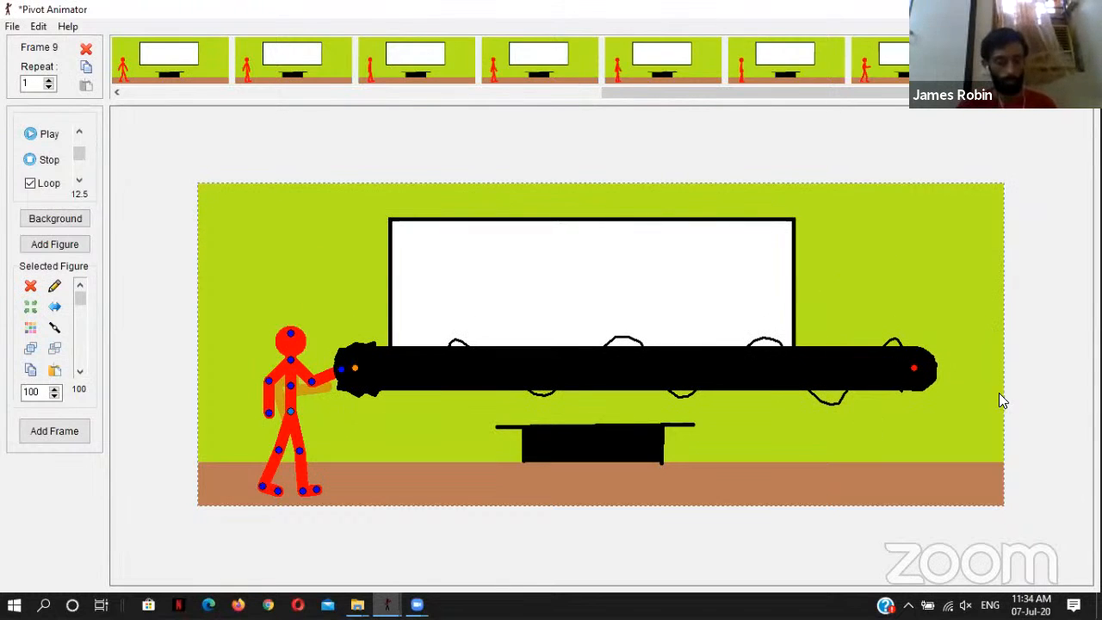
pyautogui.press('space')
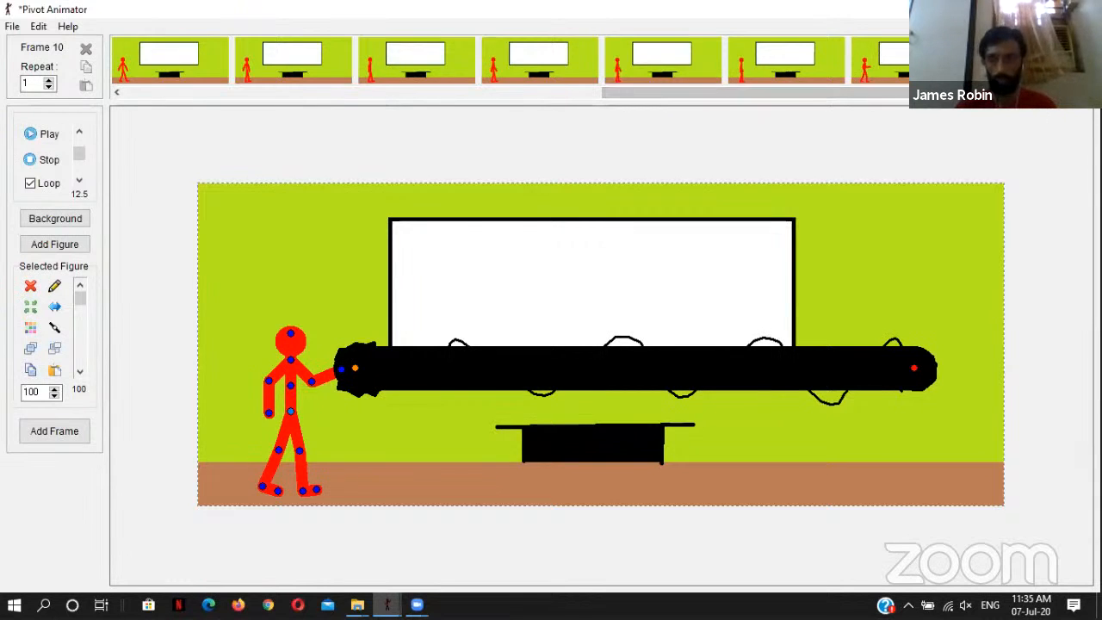
# Step: Insert an extra standing-pose frame as frame 8 and delete the red figure from it
pyautogui.click(1032, 61)
pyautogui.click(934, 61)
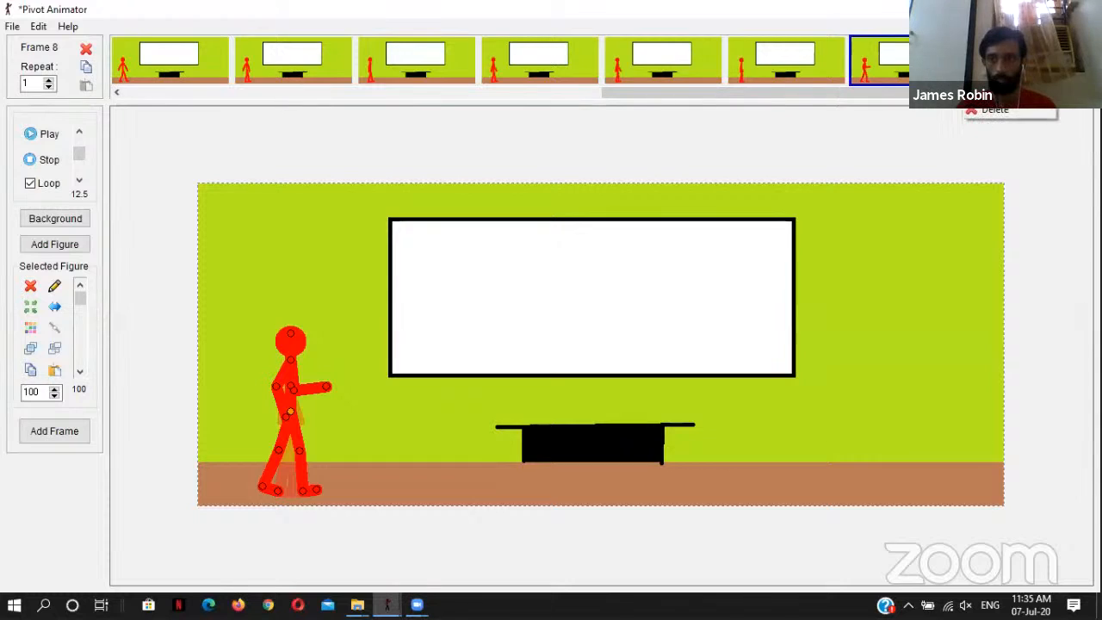
pyautogui.click(992, 91)
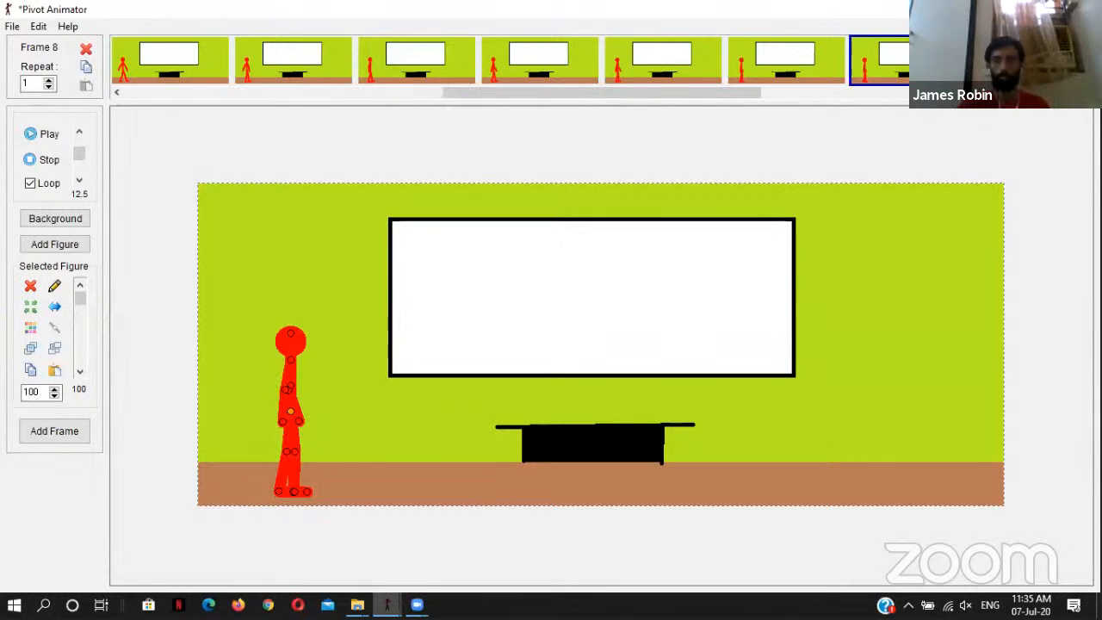
pyautogui.click(1003, 68)
pyautogui.click(899, 66)
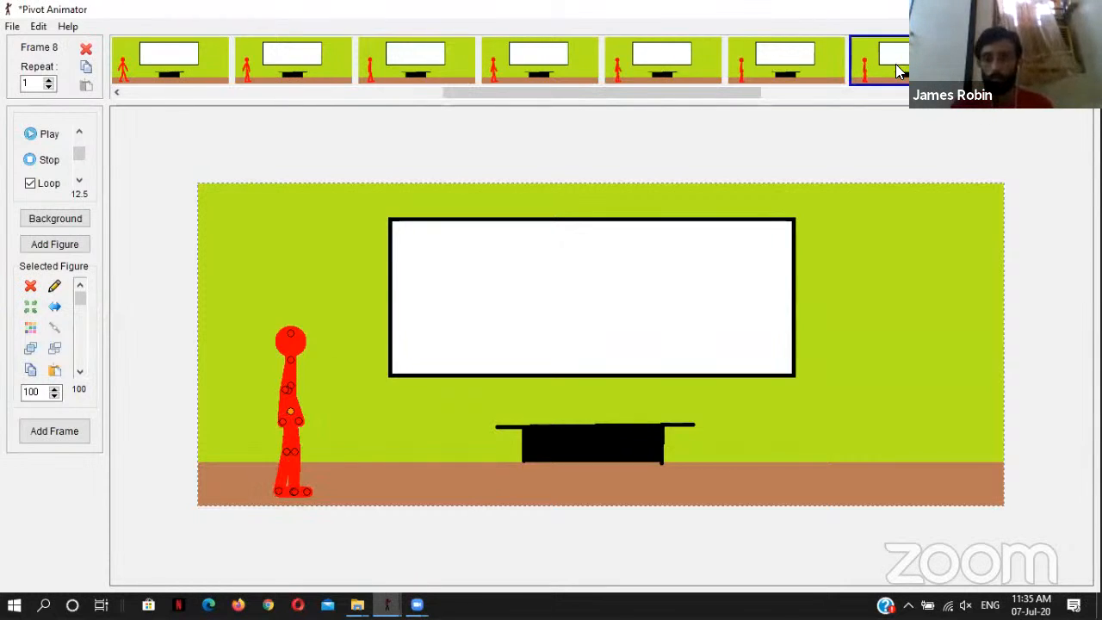
pyautogui.press('Delete')
pyautogui.click(990, 67)
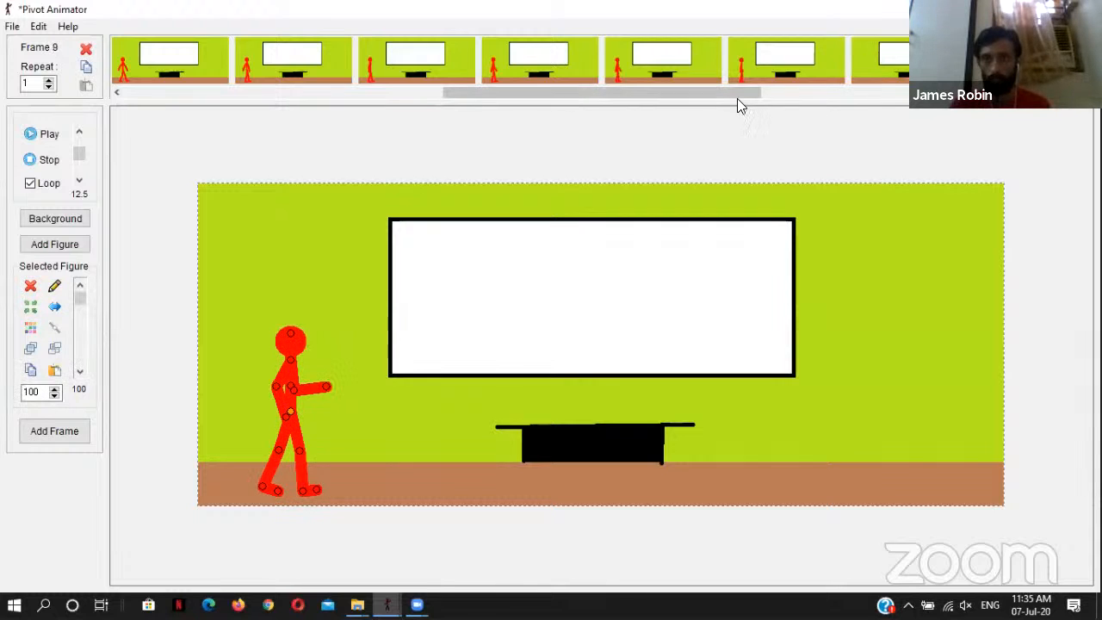
# Step: Delete the empty frame 8 from the classroom scene
pyautogui.moveTo(738, 93); pyautogui.dragTo(890, 91)
pyautogui.click(821, 58)
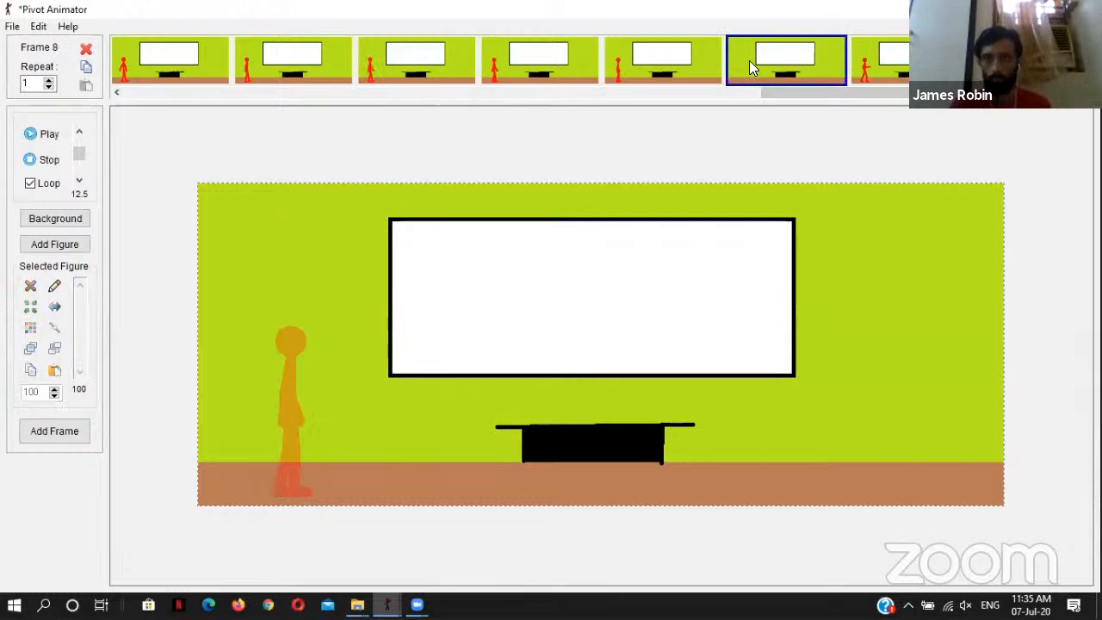
pyautogui.rightClick(794, 74)
pyautogui.click(825, 115)
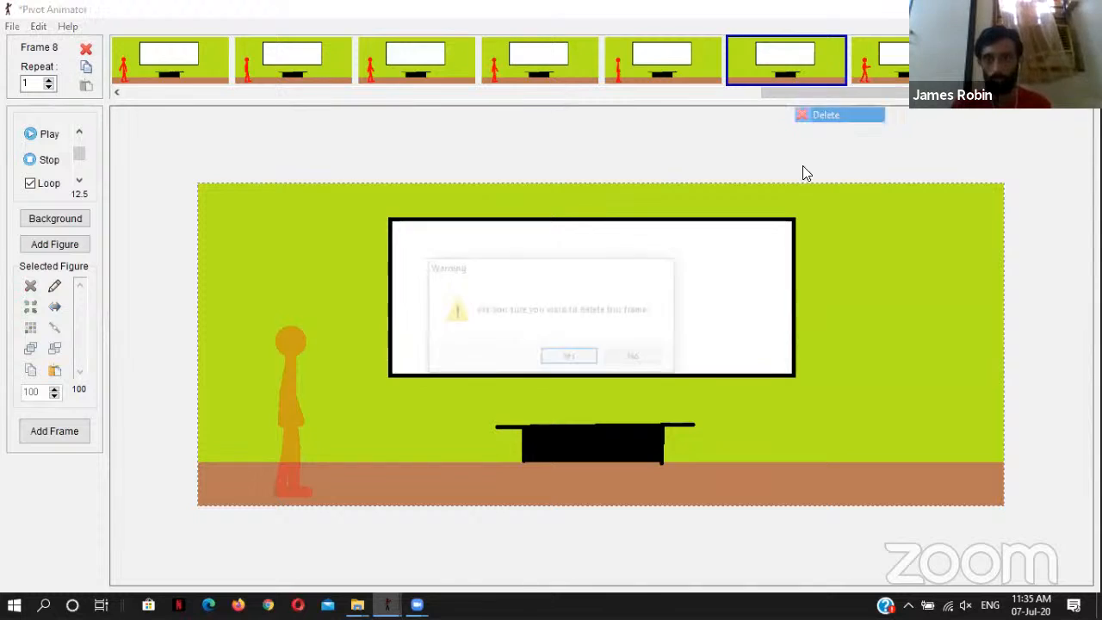
pyautogui.click(595, 358)
# Step: Copy the black ball from frame 1 of the beam animation into frame 8 and place it at the figure's outstretched hand
pyautogui.click(876, 43)
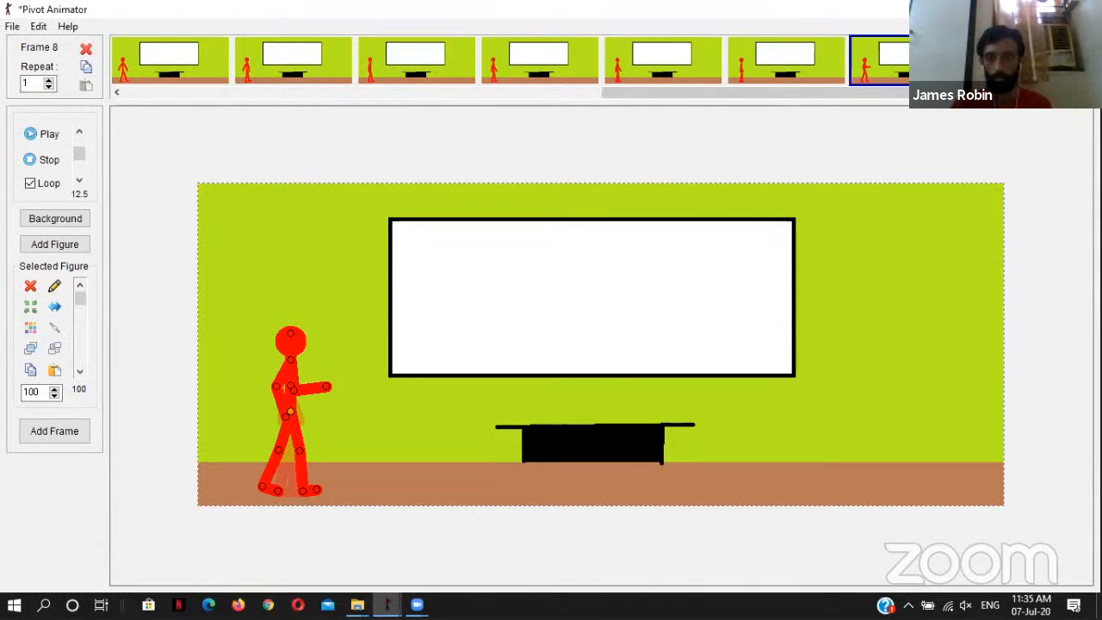
pyautogui.moveTo(387, 604)
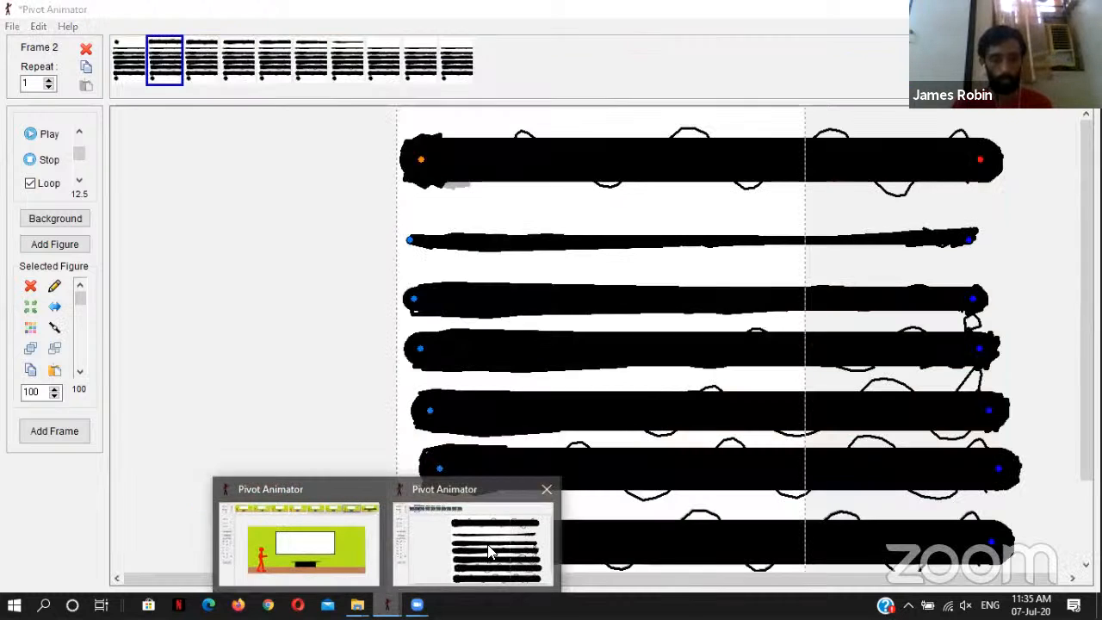
pyautogui.click(482, 538)
pyautogui.click(129, 60)
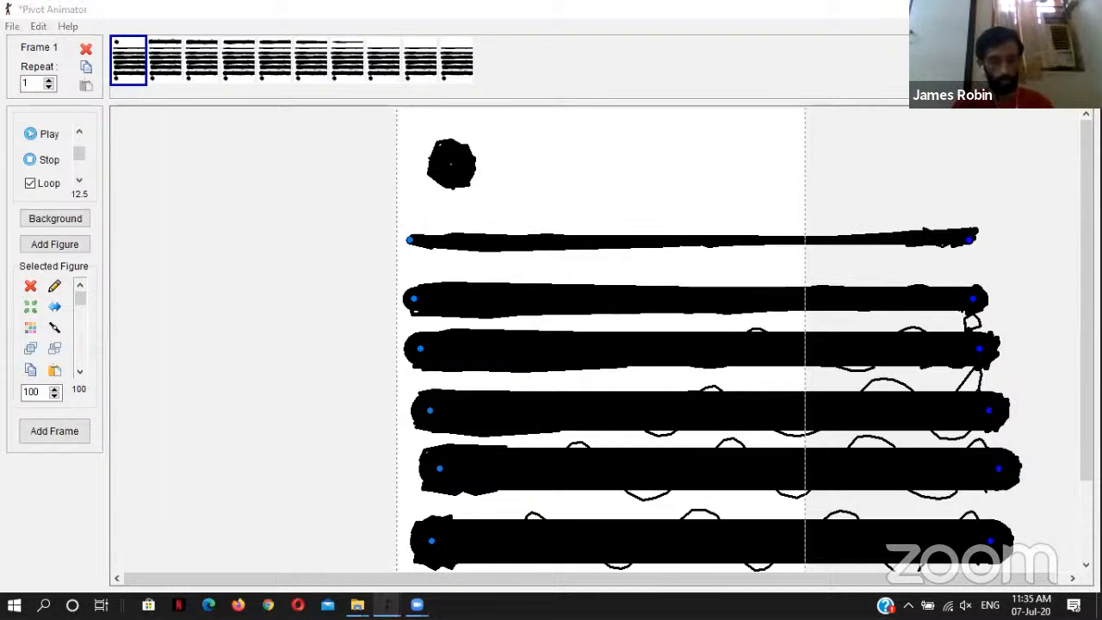
pyautogui.moveTo(386, 604)
pyautogui.click(325, 551)
pyautogui.hotkey('ctrl', 'v')
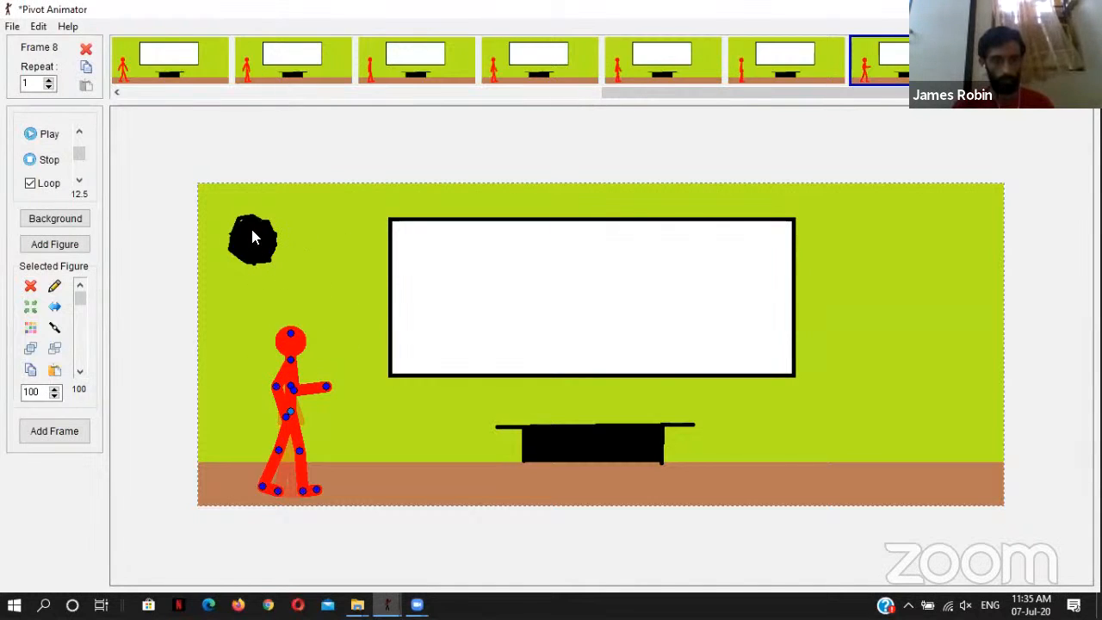
pyautogui.moveTo(250, 238); pyautogui.dragTo(273, 254)
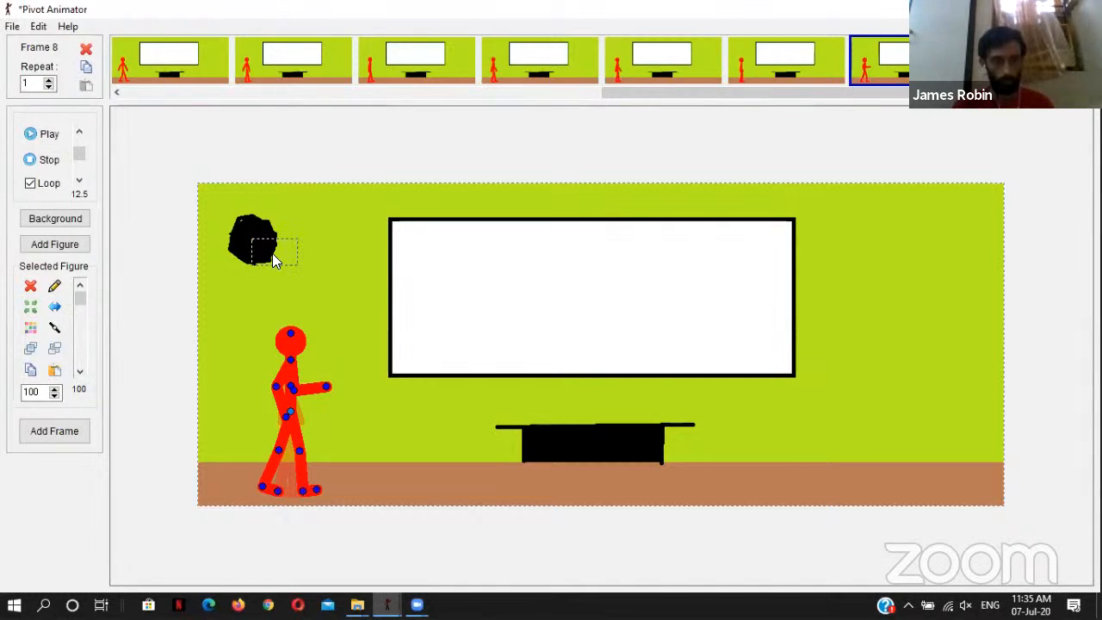
pyautogui.moveTo(252, 238); pyautogui.dragTo(339, 379)
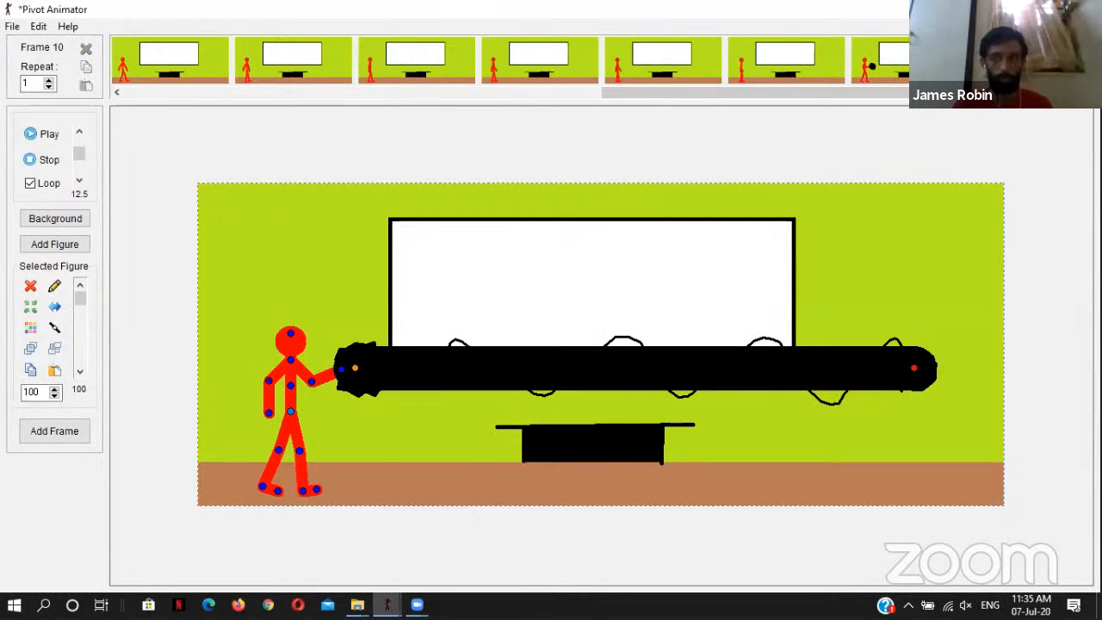
pyautogui.click(1023, 66)
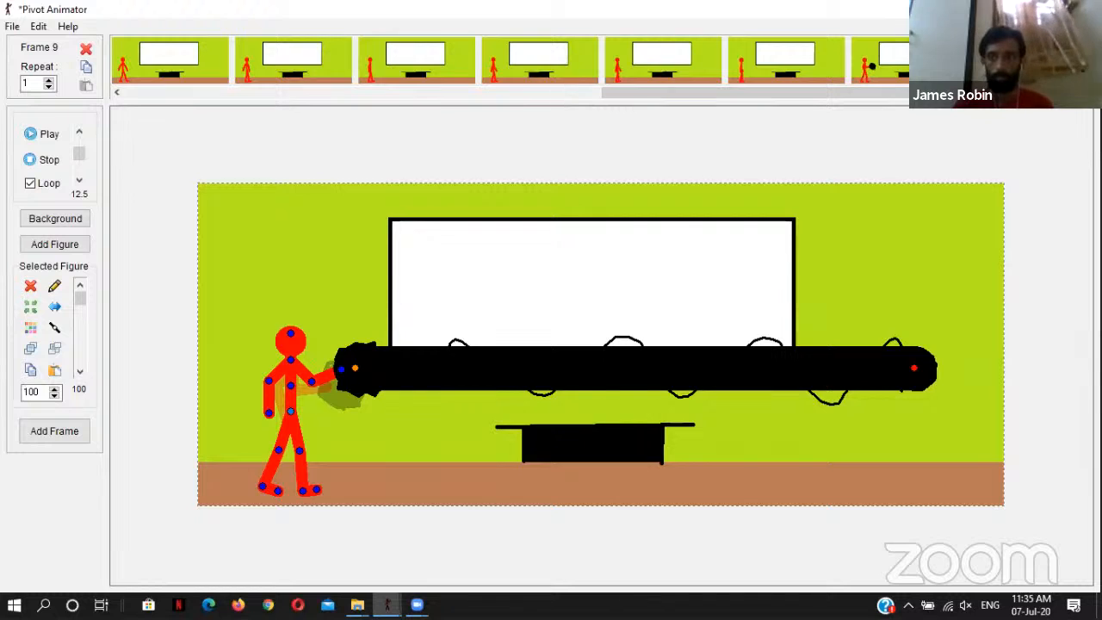
pyautogui.click(953, 97)
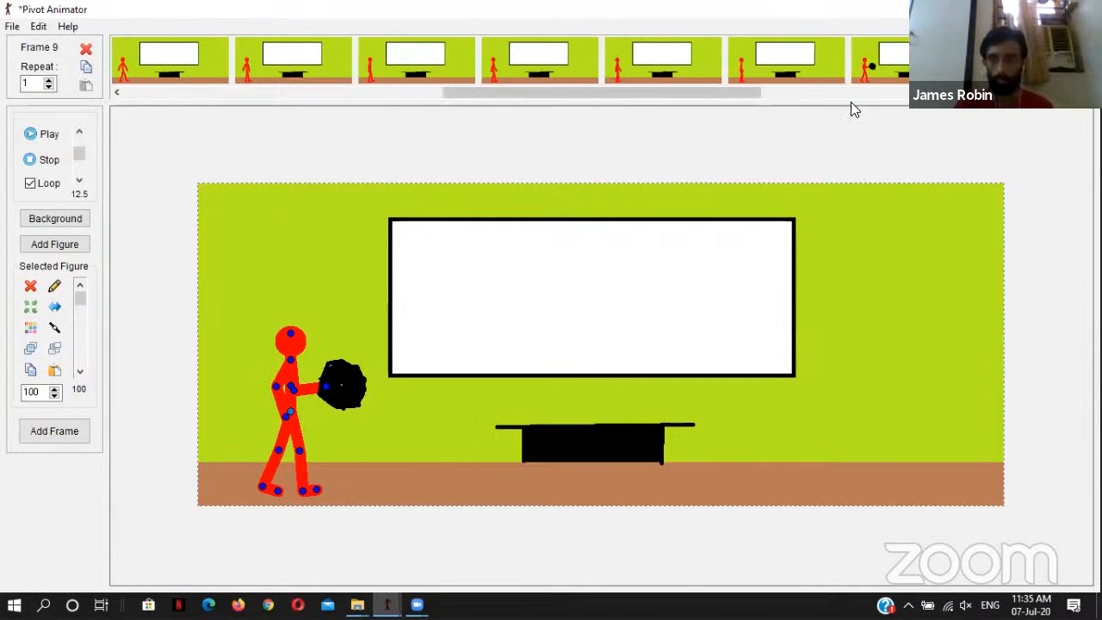
pyautogui.moveTo(745, 98); pyautogui.dragTo(1055, 105)
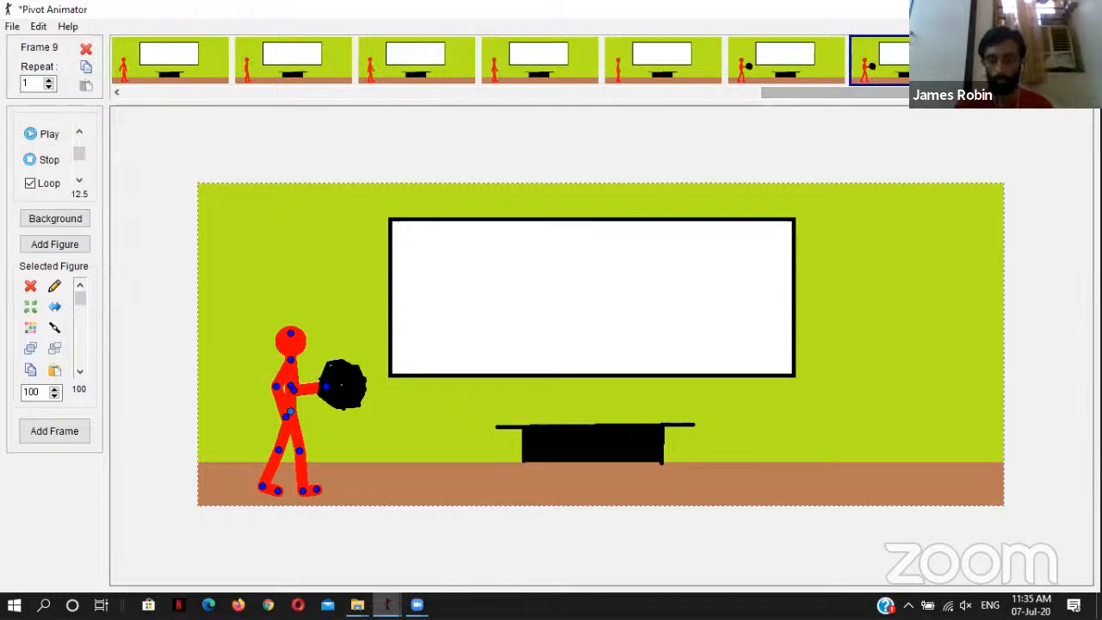
pyautogui.press('Delete')
pyautogui.press('Delete')
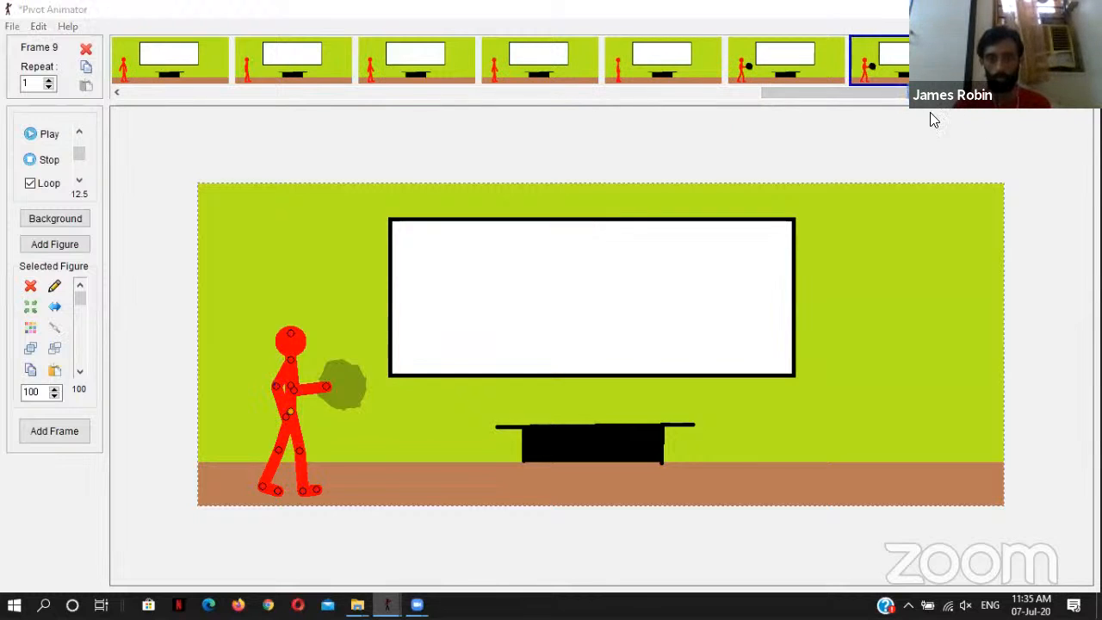
pyautogui.click(569, 357)
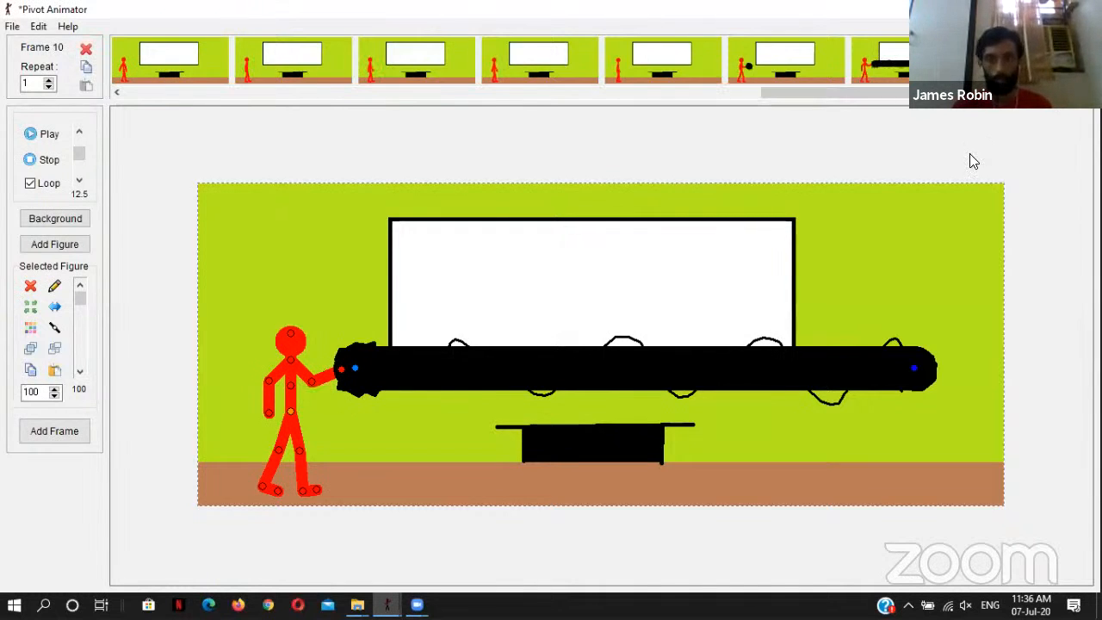
# Step: Replace the beam in frame 10 with the fifth beam from the top of the beam animation, its base at the figure's raised hand
pyautogui.press('Delete')
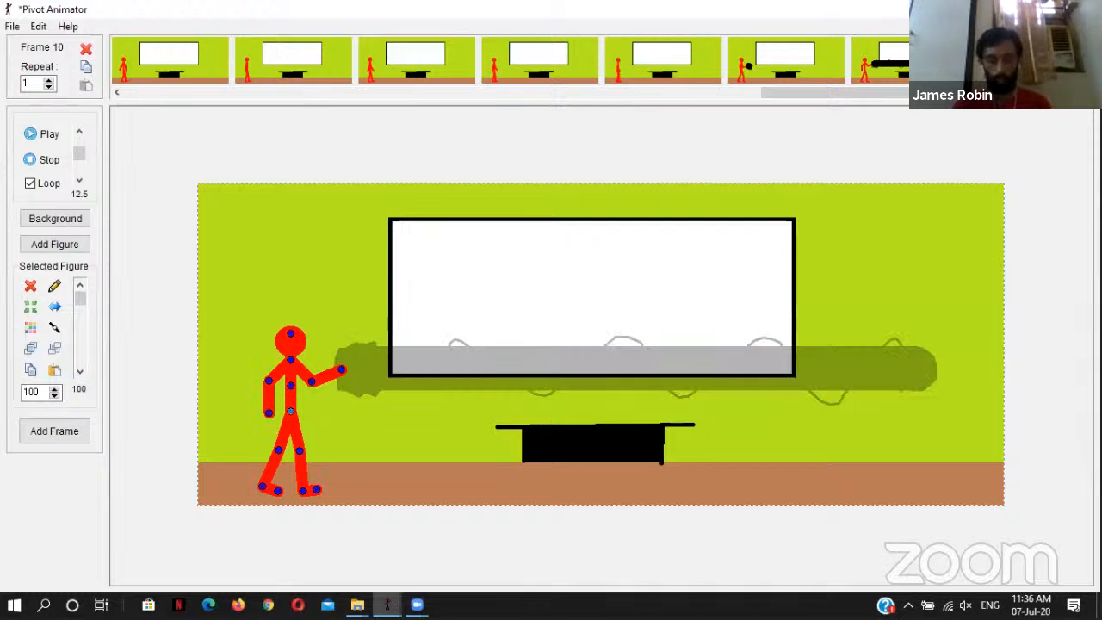
pyautogui.click(393, 602)
pyautogui.click(495, 540)
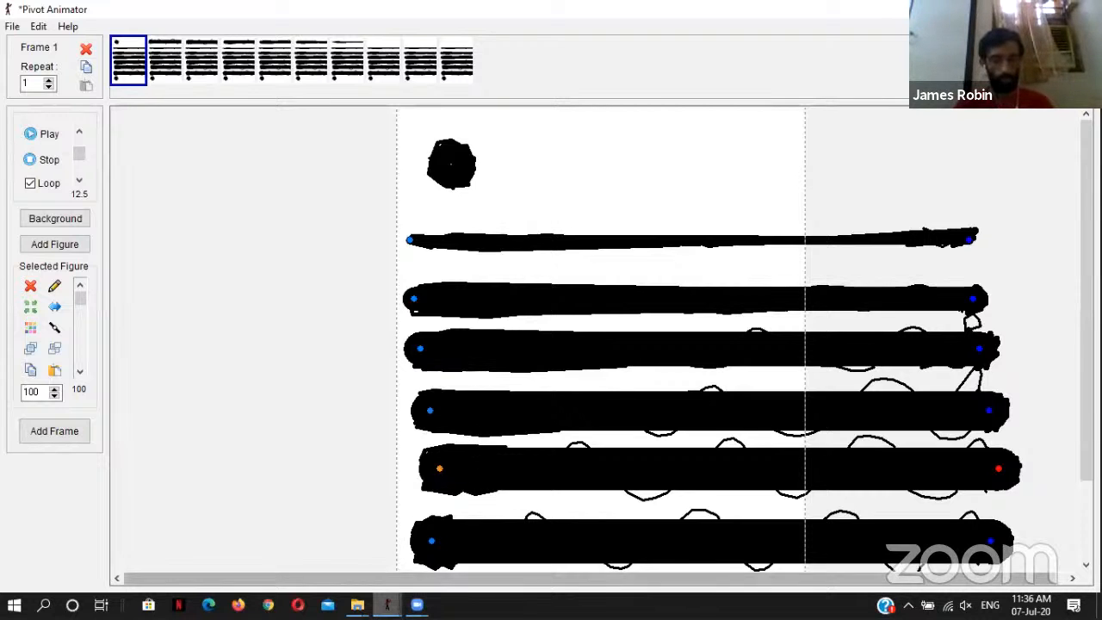
pyautogui.moveTo(387, 605)
pyautogui.click(350, 539)
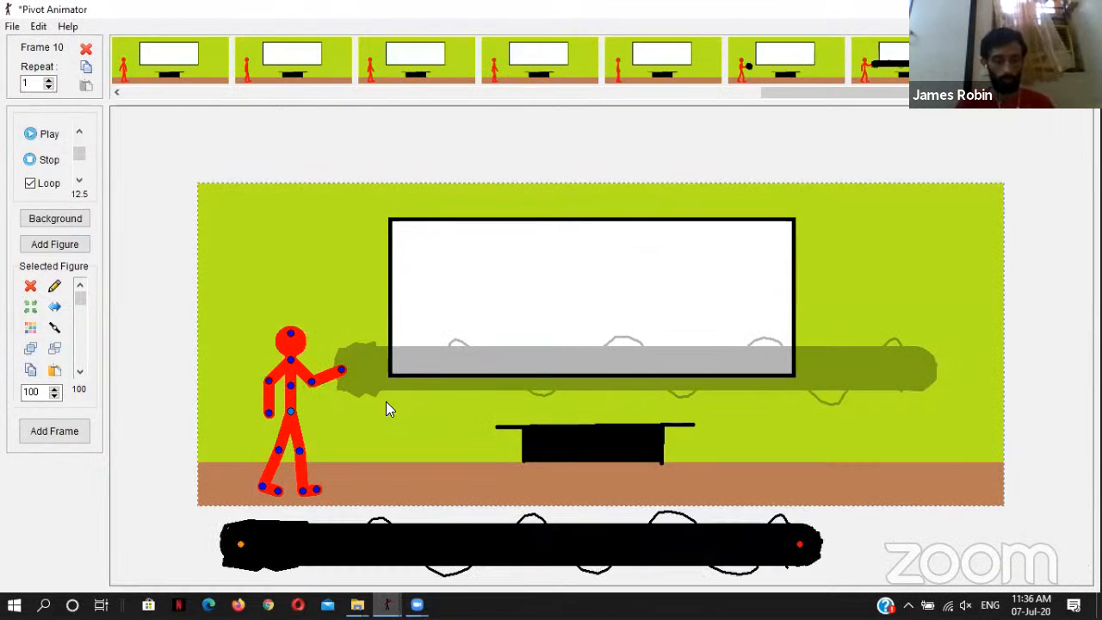
pyautogui.moveTo(241, 546); pyautogui.dragTo(353, 374)
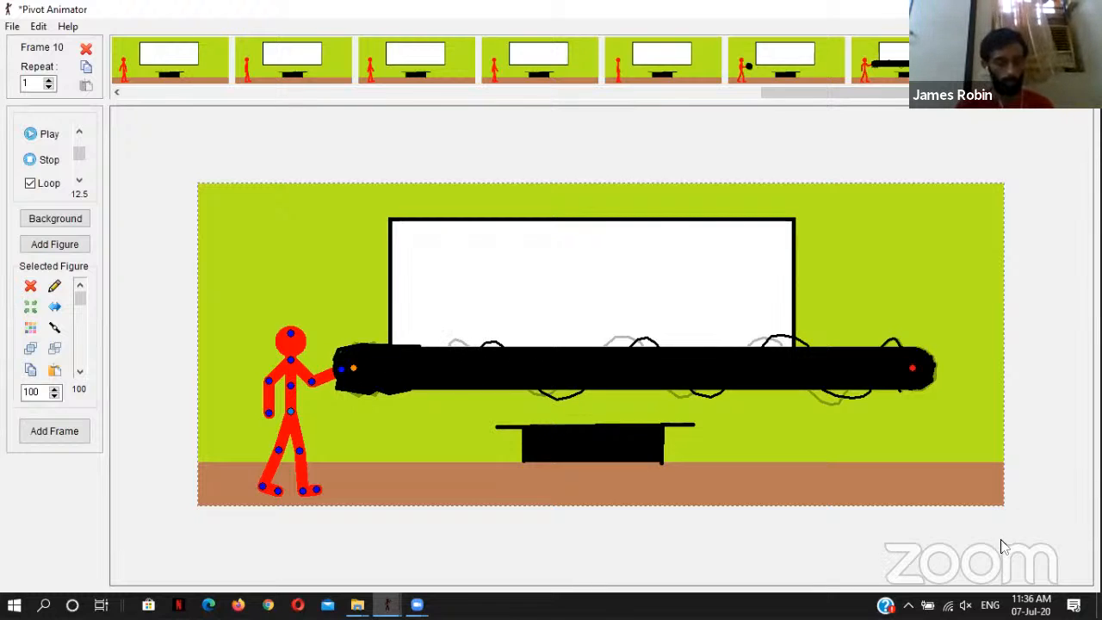
# Step: Replace the beam in frame 11 with the fourth beam from the top of the beam animation, align its base with the raised hand and capture the frame
pyautogui.click(1031, 62)
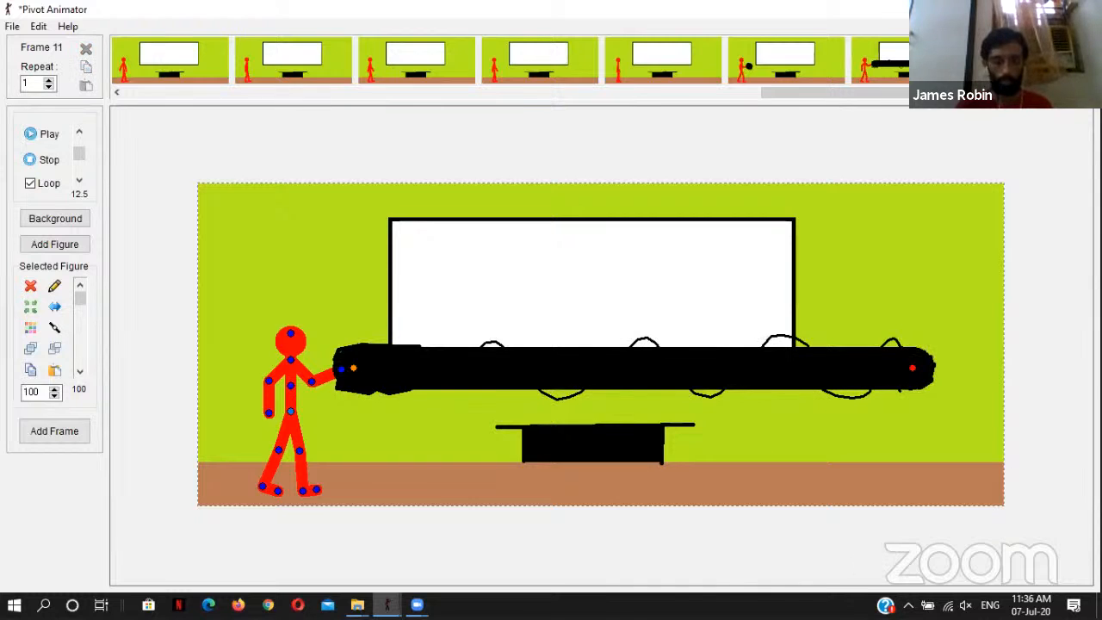
pyautogui.moveTo(386, 604)
pyautogui.click(478, 532)
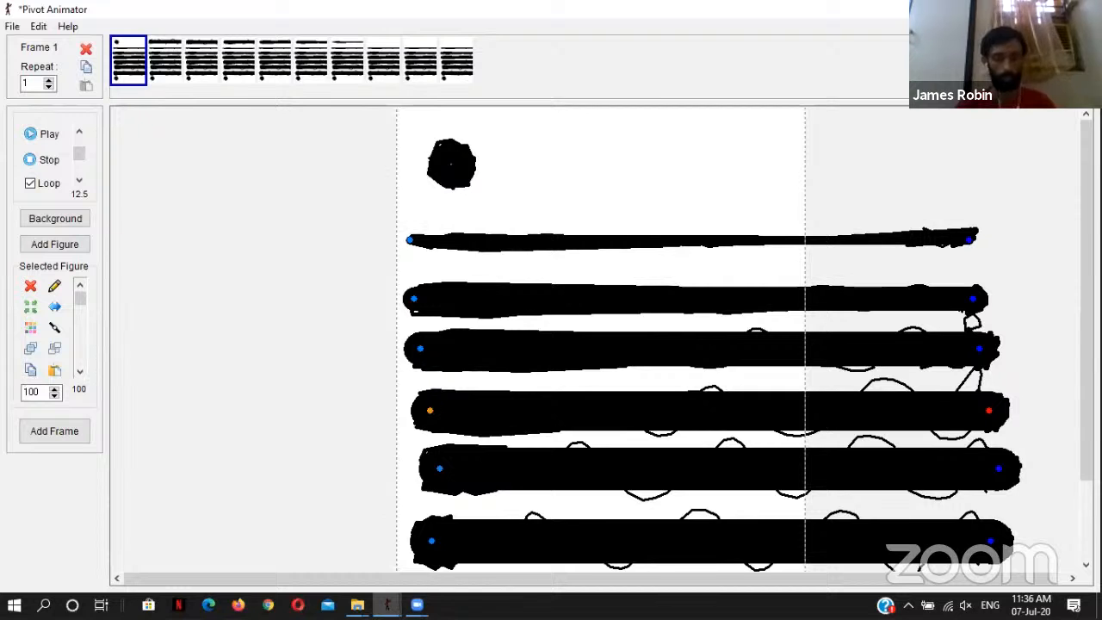
pyautogui.moveTo(386, 604)
pyautogui.click(329, 552)
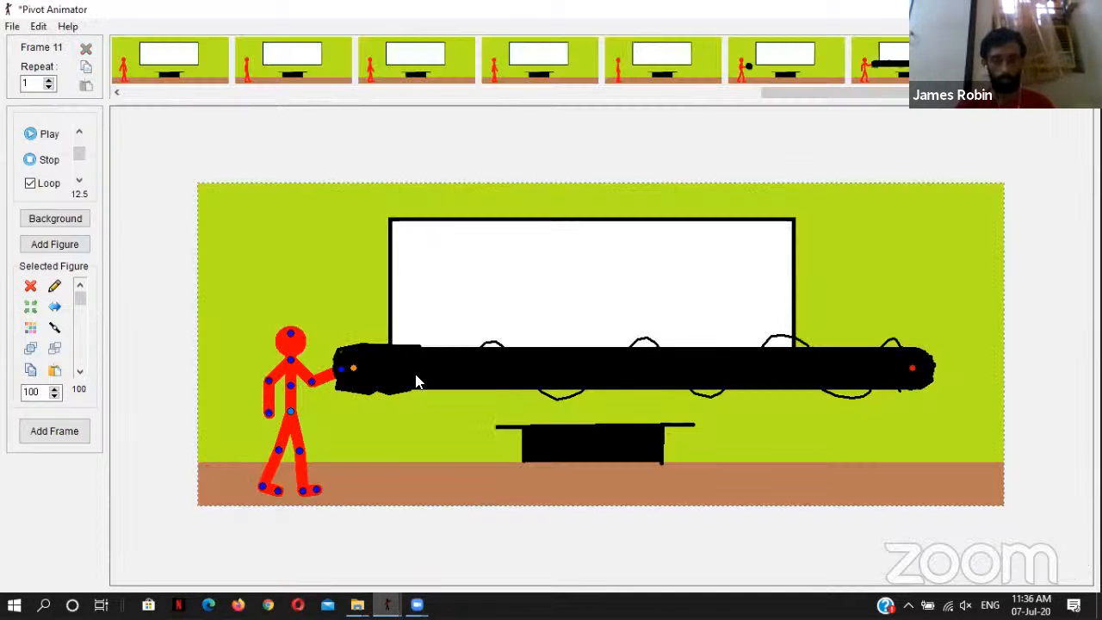
pyautogui.press('Delete')
pyautogui.hotkey('ctrl', 'z')
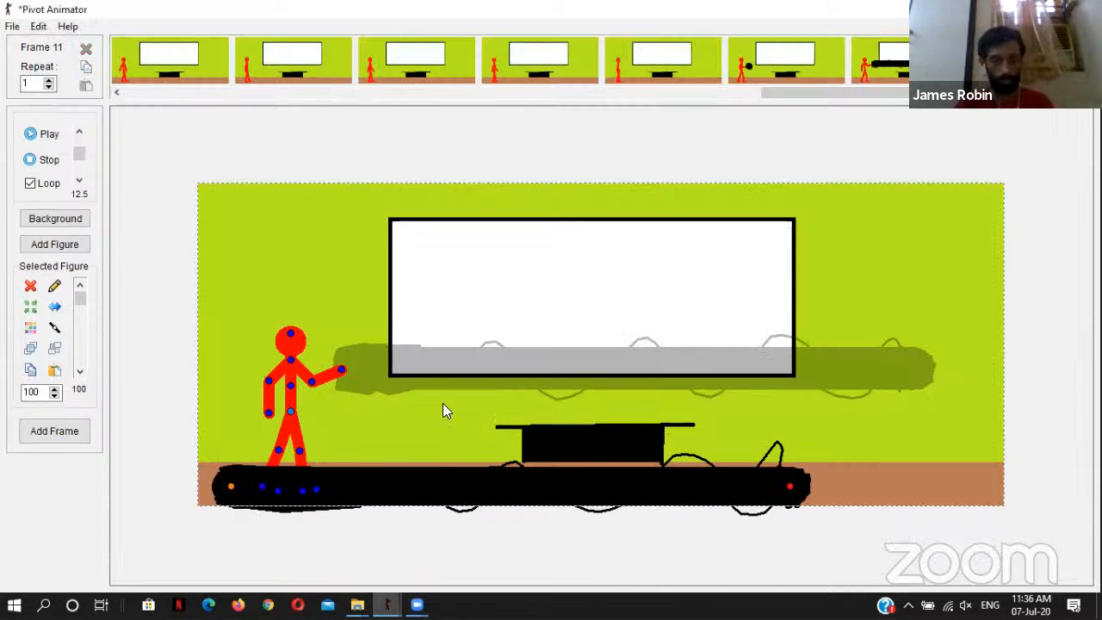
pyautogui.moveTo(230, 489); pyautogui.dragTo(351, 374)
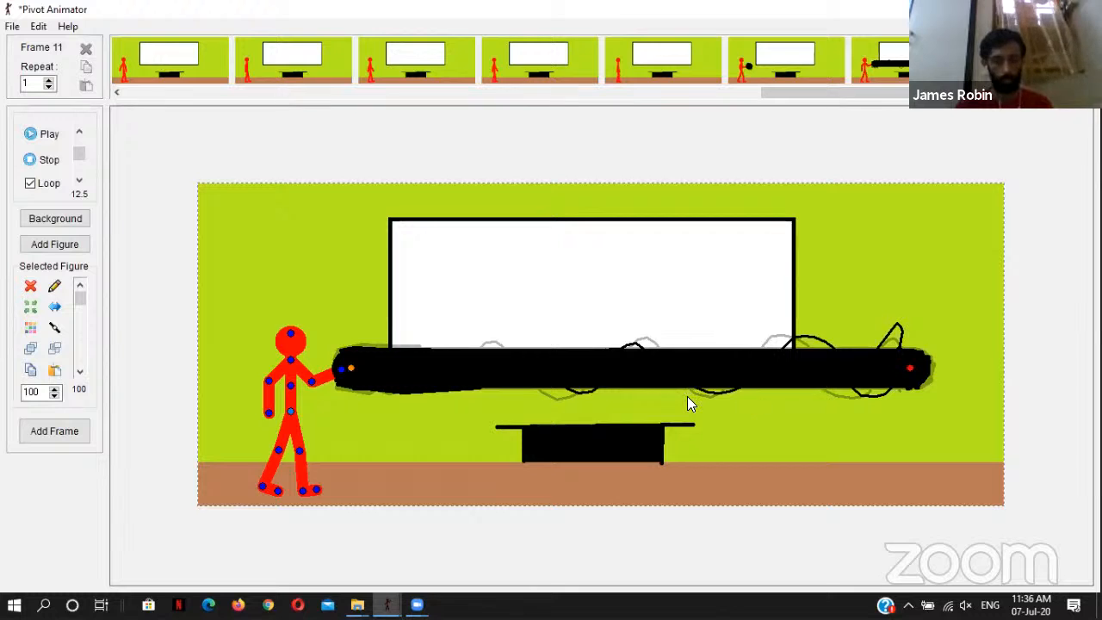
pyautogui.press('Return')
# Step: Replace the beam in frame 12 with the third beam from the top of the beam animation, its base at the raised hand
pyautogui.click(386, 604)
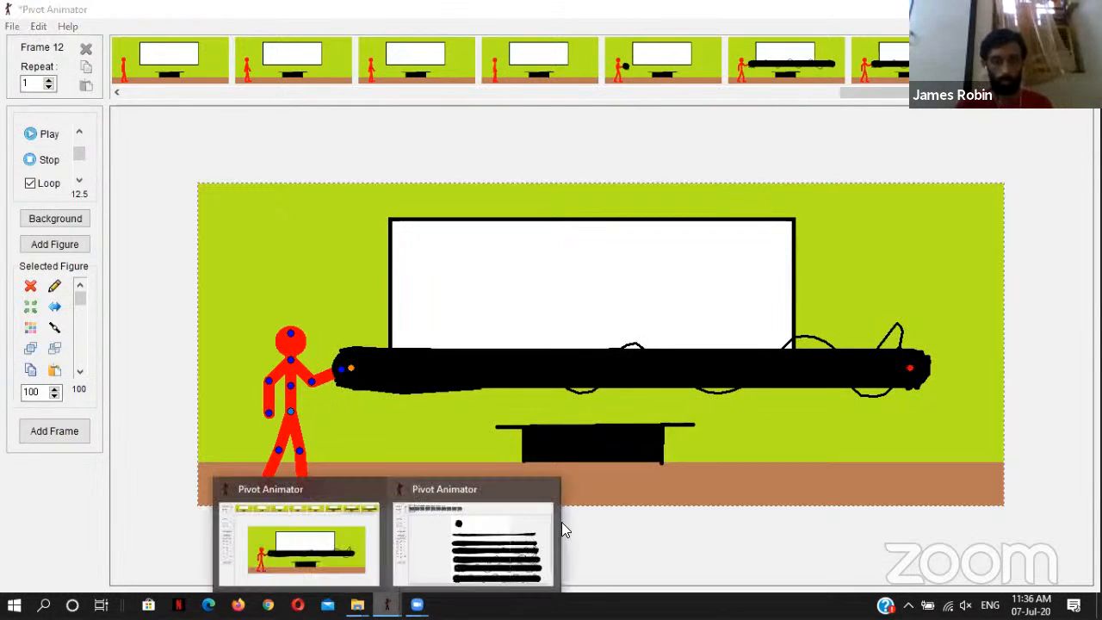
pyautogui.click(537, 514)
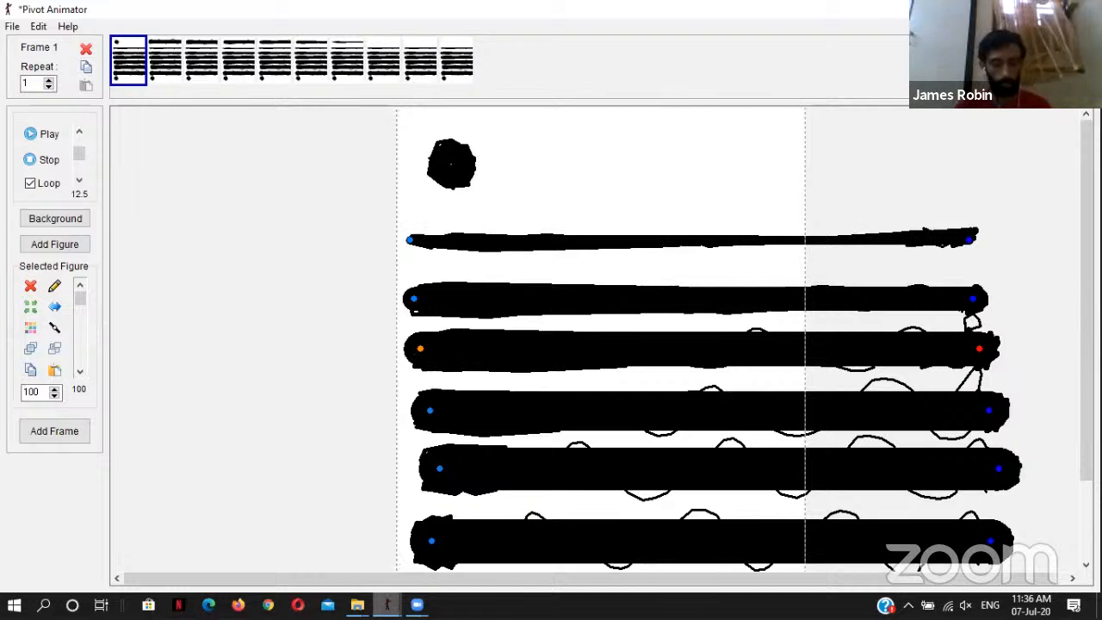
pyautogui.click(386, 604)
pyautogui.click(348, 515)
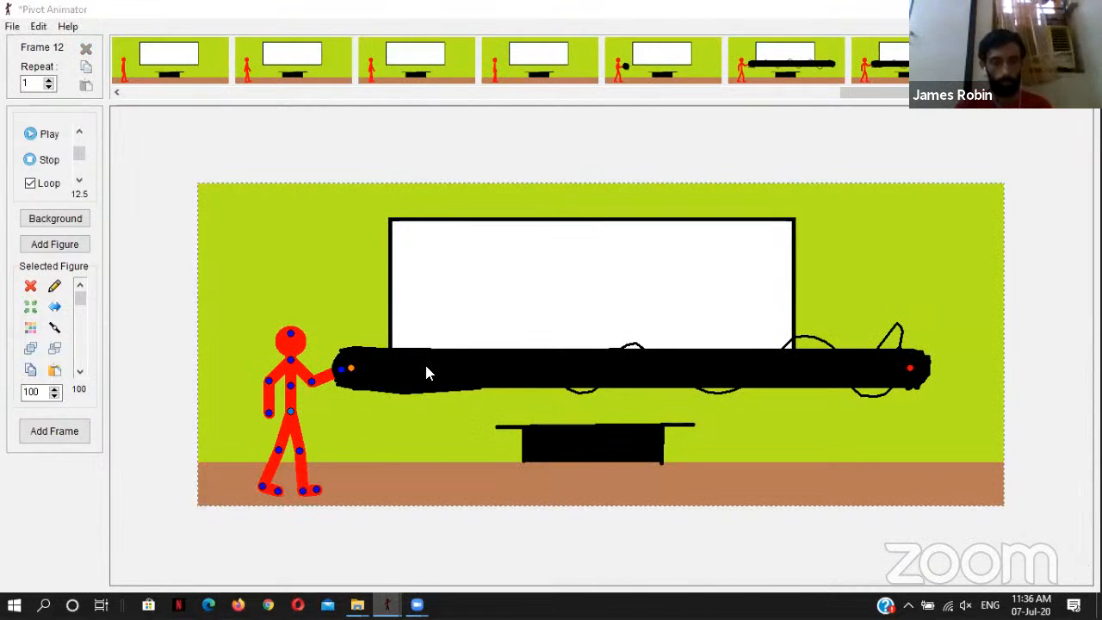
pyautogui.press('Delete')
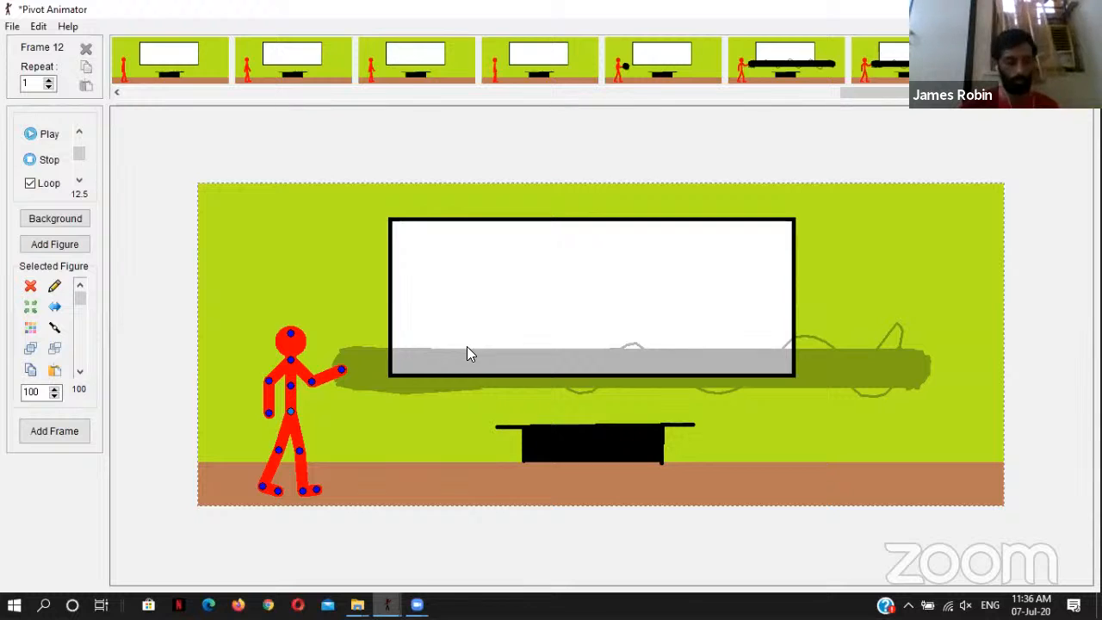
pyautogui.hotkey('ctrl', 'z')
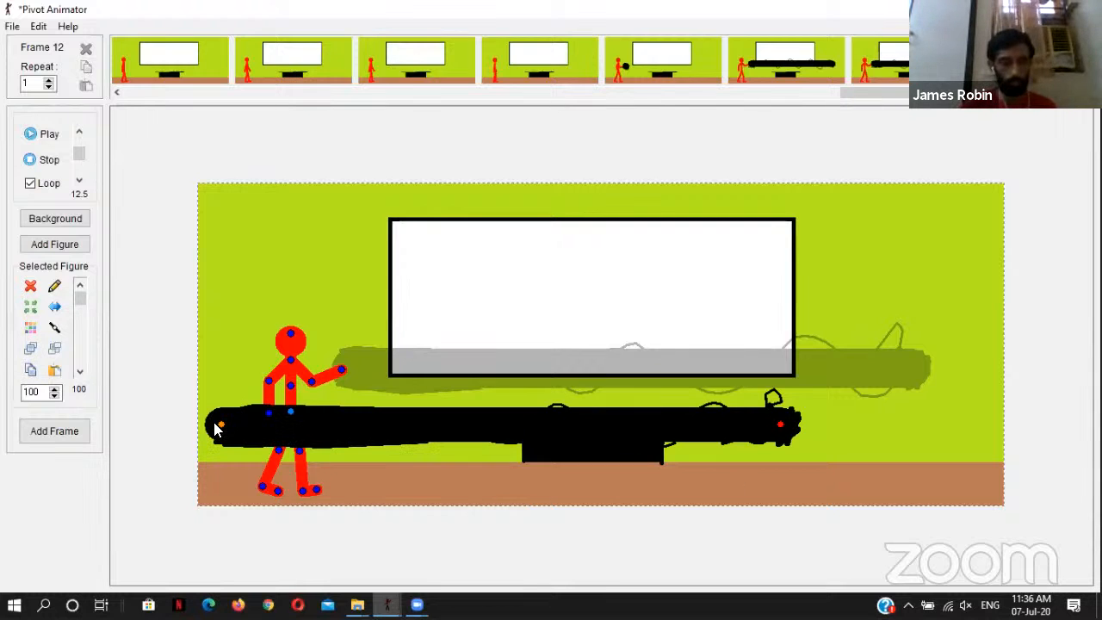
pyautogui.moveTo(220, 423); pyautogui.dragTo(349, 372)
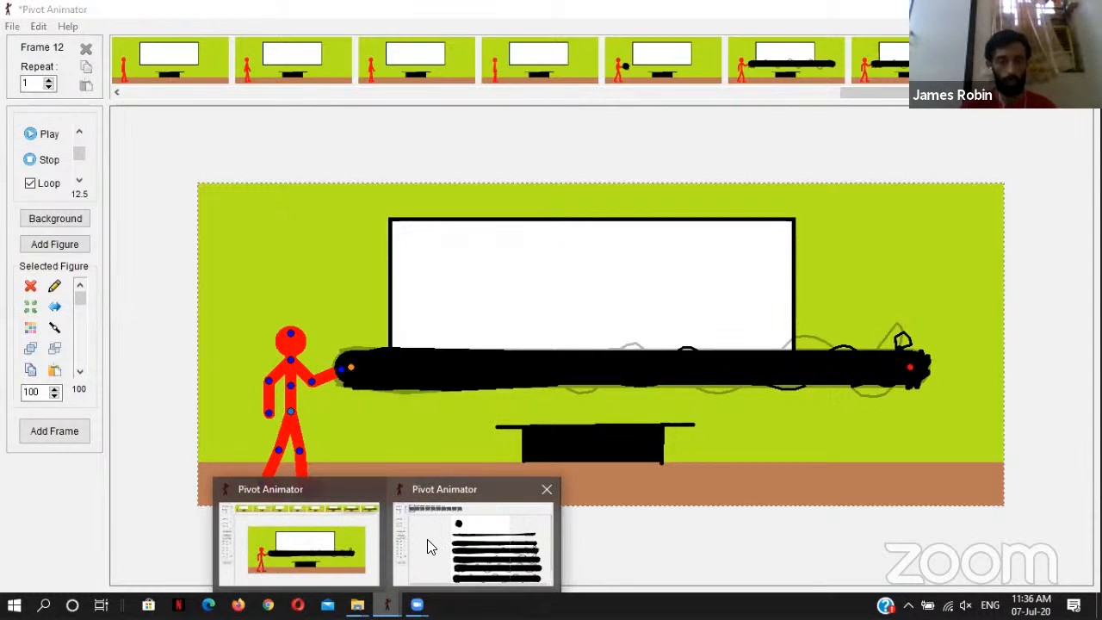
# Step: Select the second beam from the top of the beam animation, then return to the classroom scene and fine-tune frame 12's beam position at the hand
pyautogui.click(426, 546)
pyautogui.click(414, 299)
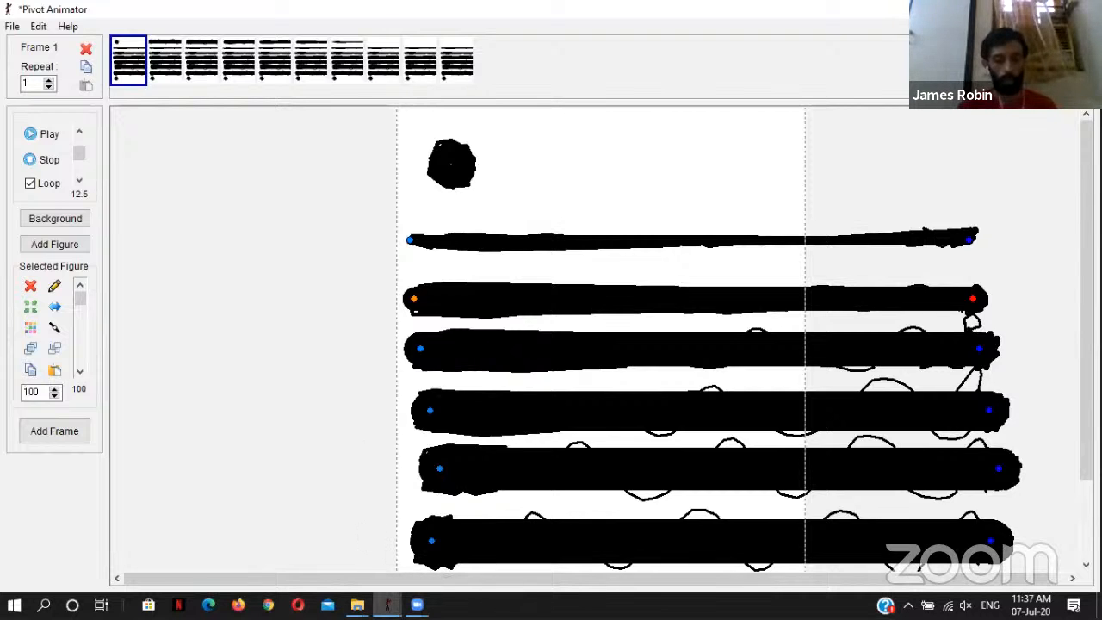
pyautogui.click(395, 553)
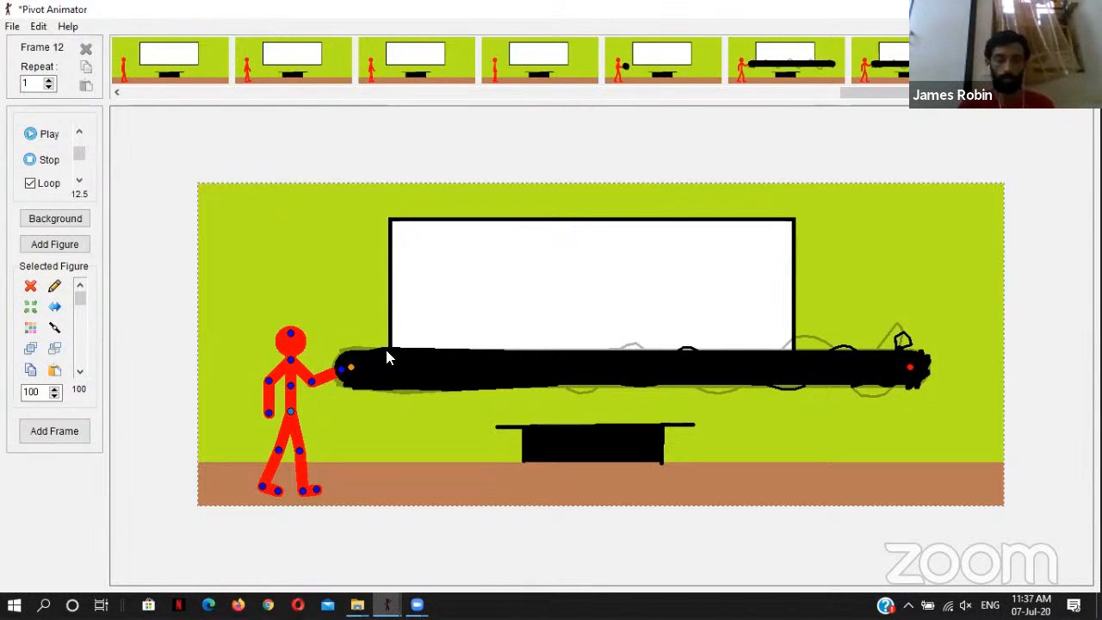
pyautogui.moveTo(351, 374); pyautogui.dragTo(345, 374)
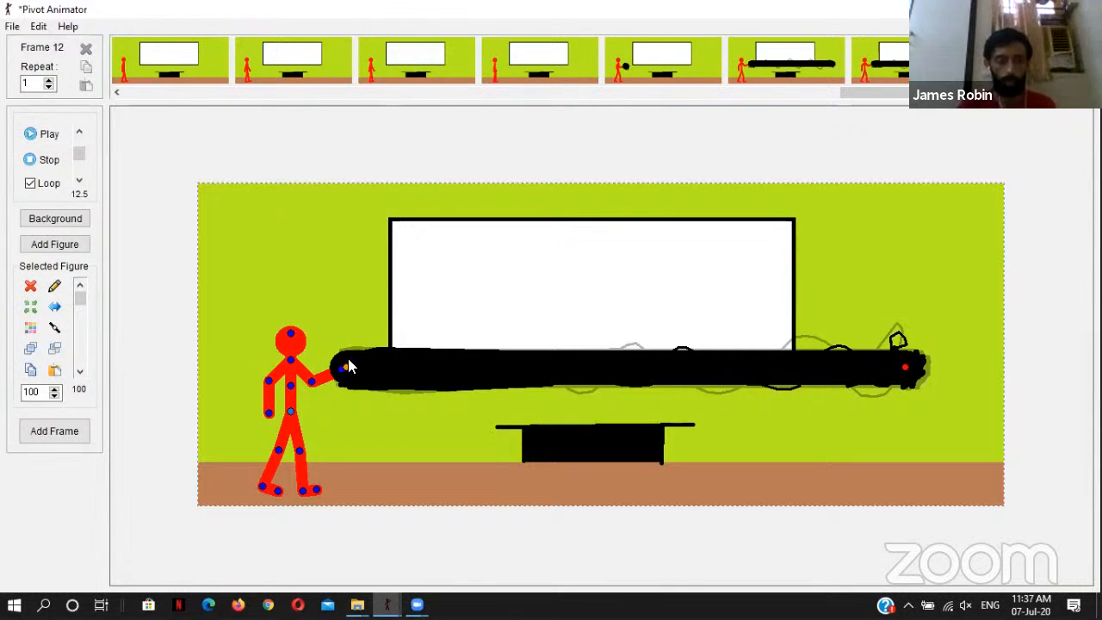
pyautogui.moveTo(348, 367); pyautogui.dragTo(350, 368)
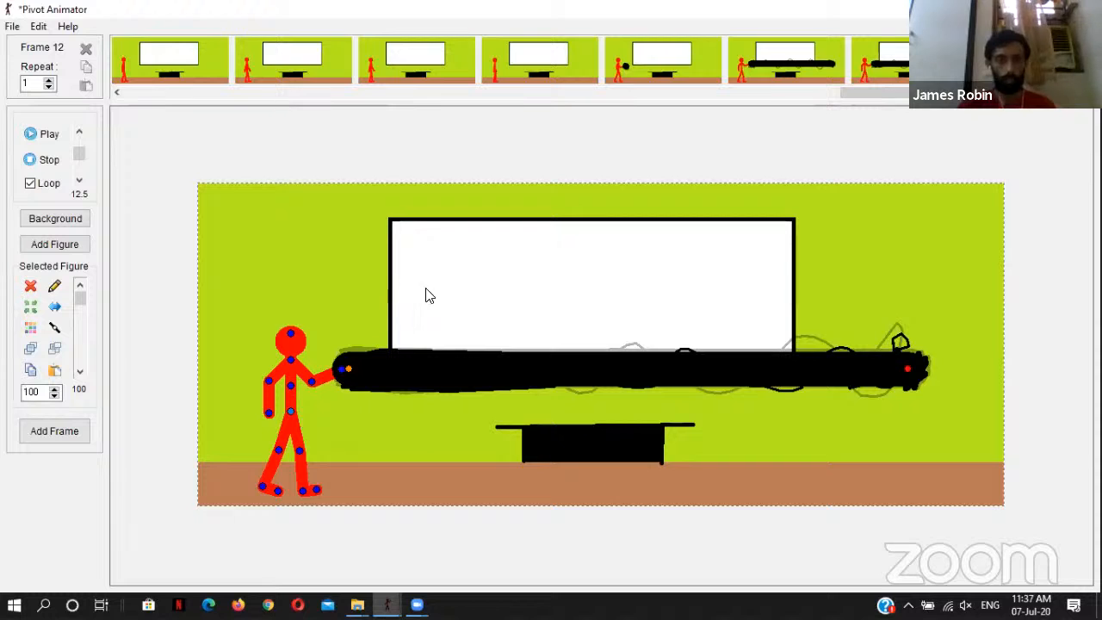
# Step: Paste the copied beam into frame 12 again, then delete both beams so only the red figure remains in the classroom scene
pyautogui.moveTo(386, 605)
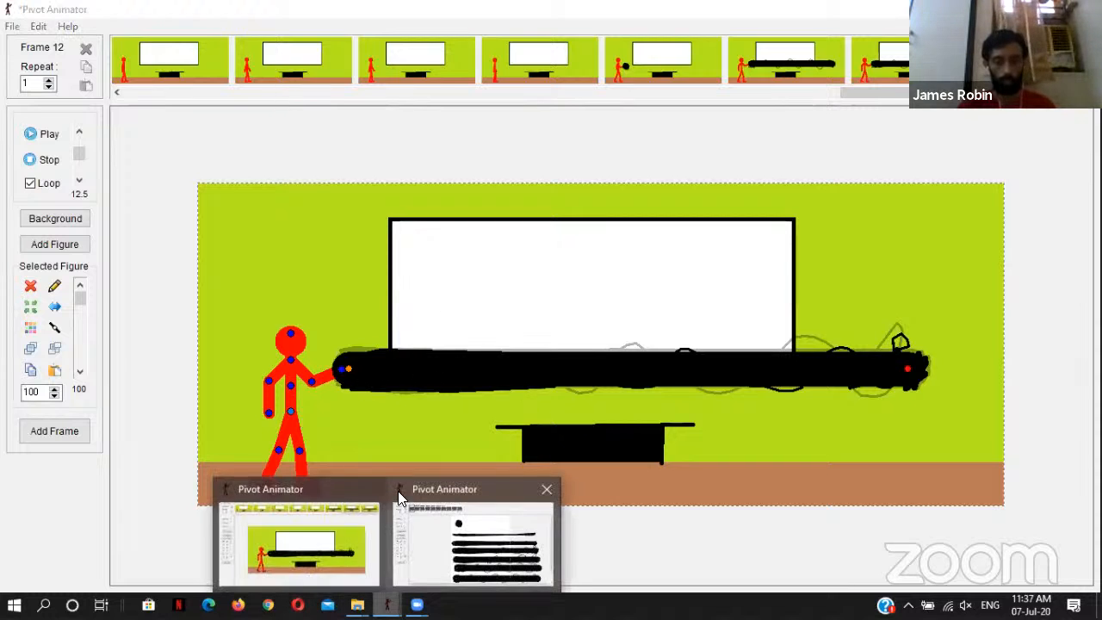
pyautogui.click(453, 541)
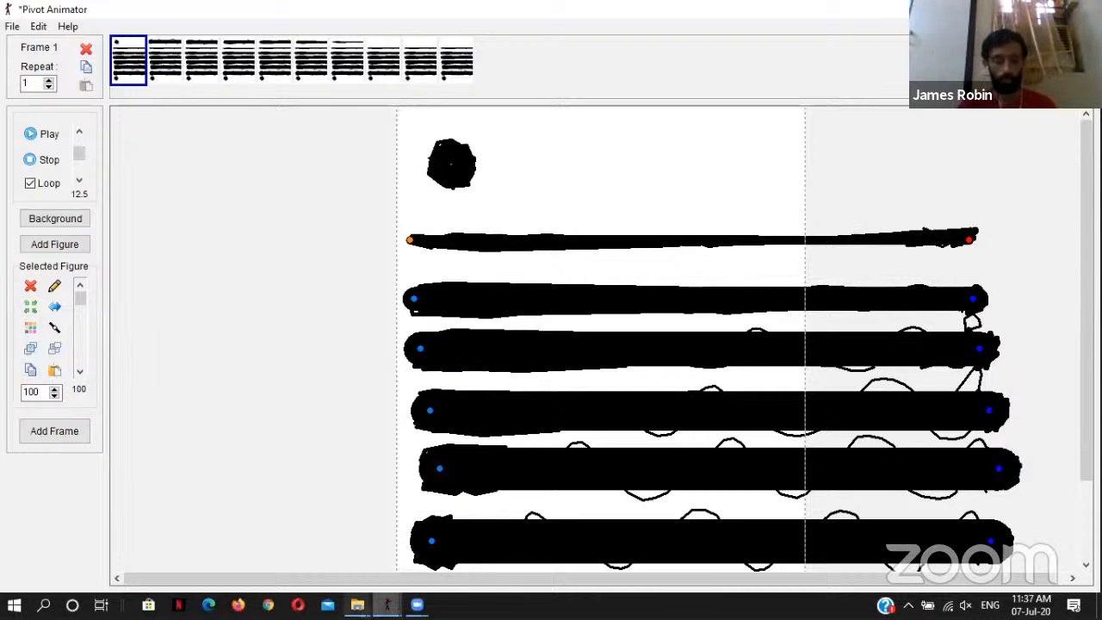
pyautogui.click(357, 605)
pyautogui.click(357, 605)
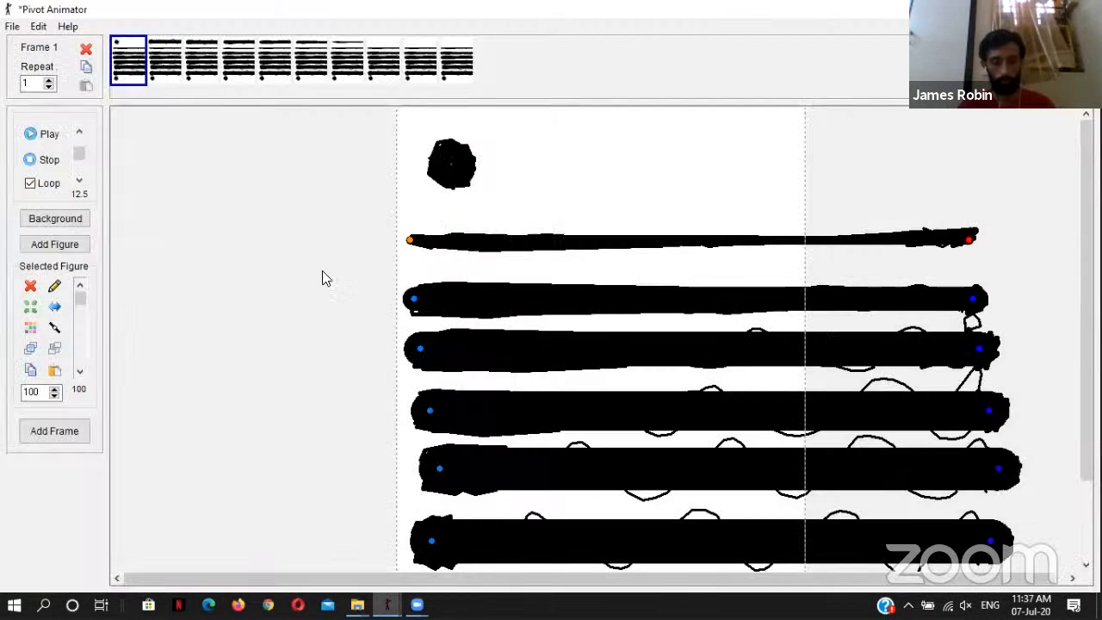
pyautogui.click(386, 605)
pyautogui.click(315, 567)
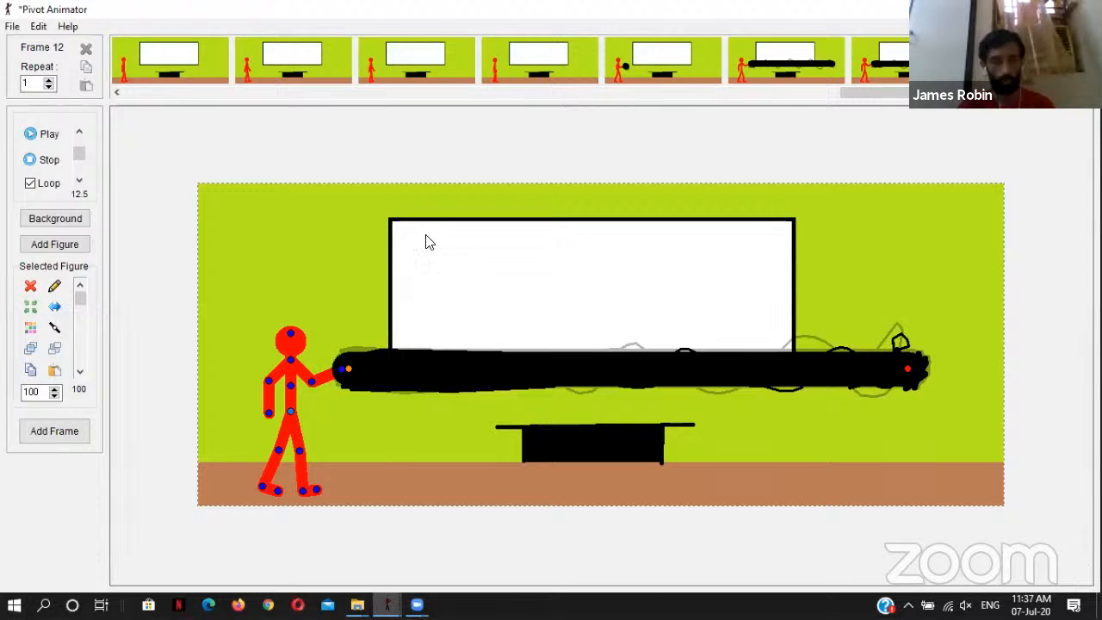
pyautogui.hotkey('ctrl', 'v')
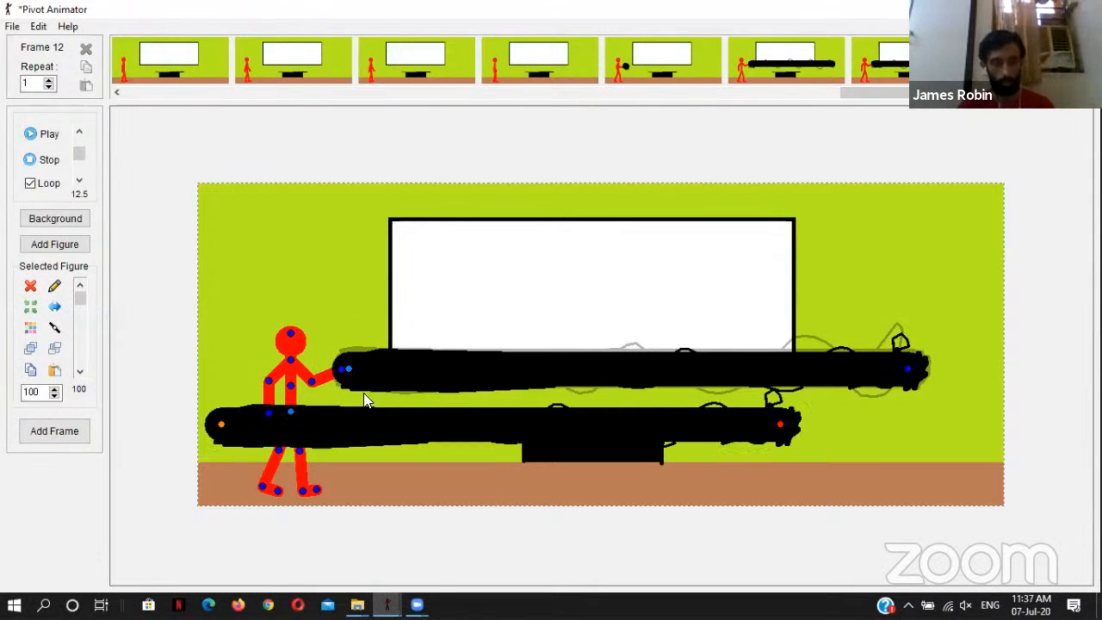
pyautogui.press('Delete')
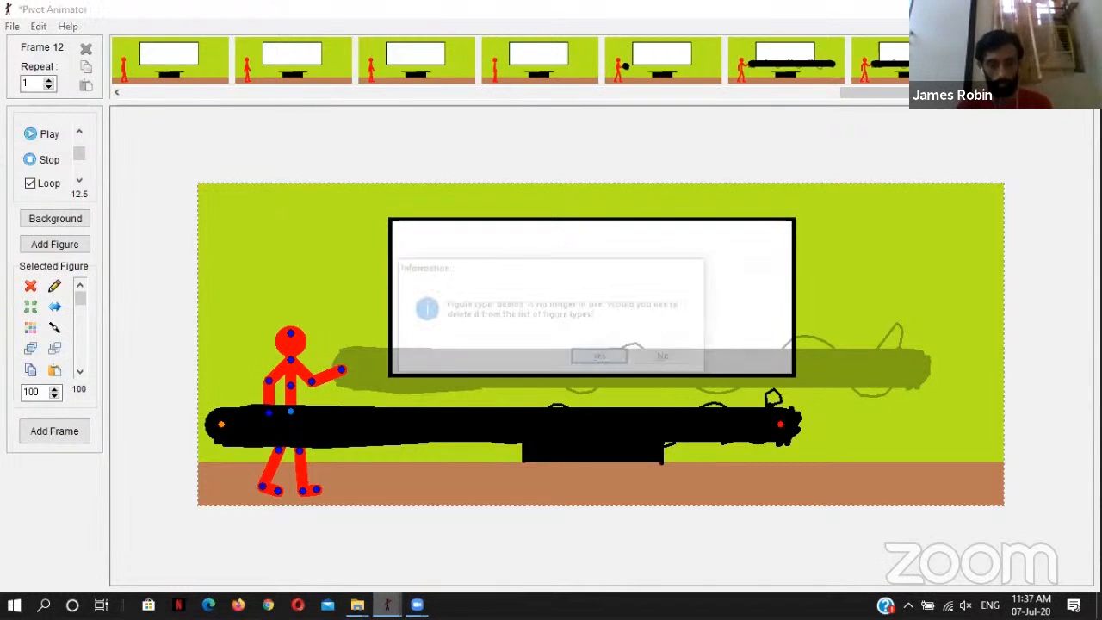
pyautogui.click(601, 358)
# Step: Copy the thinnest beam from the beam animation into frame 12, align its base with the raised hand and capture the frame
pyautogui.moveTo(388, 604)
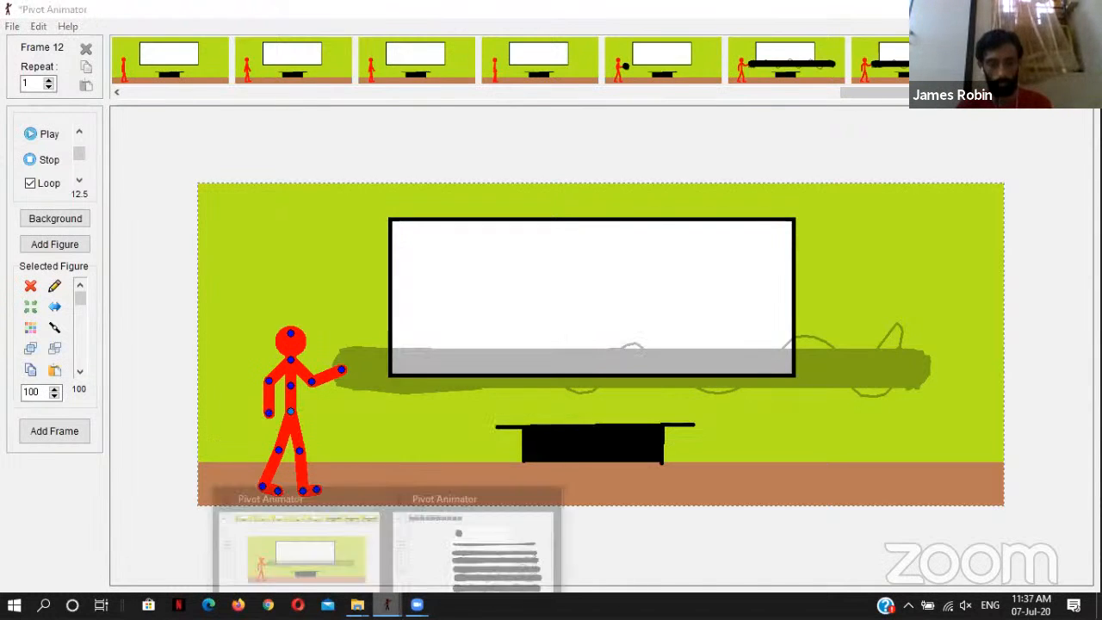
pyautogui.click(473, 534)
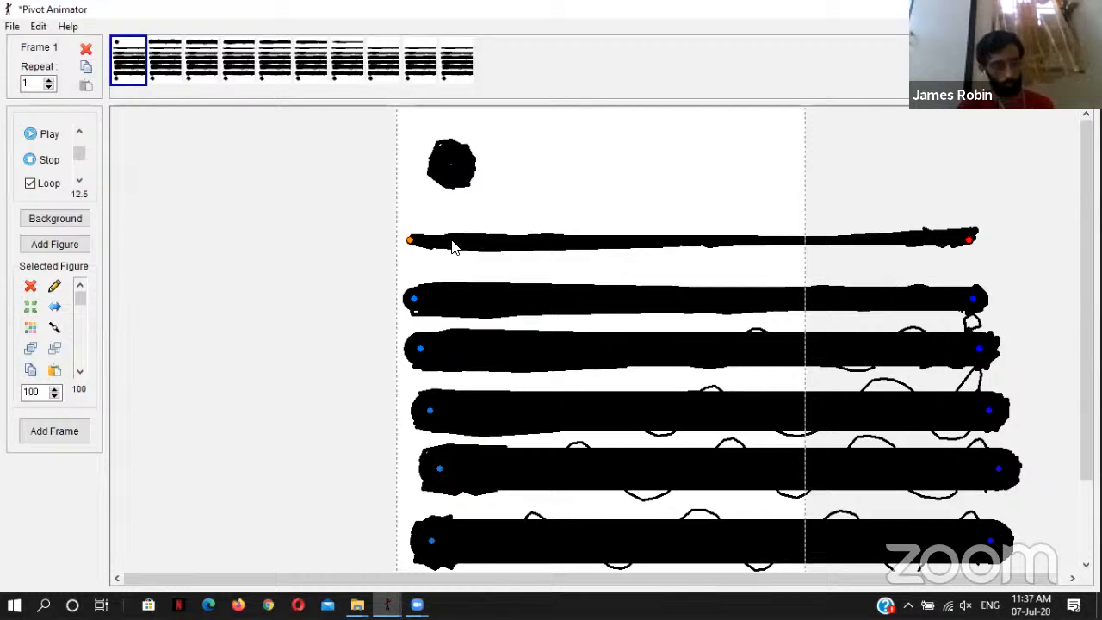
pyautogui.moveTo(388, 604)
pyautogui.click(326, 540)
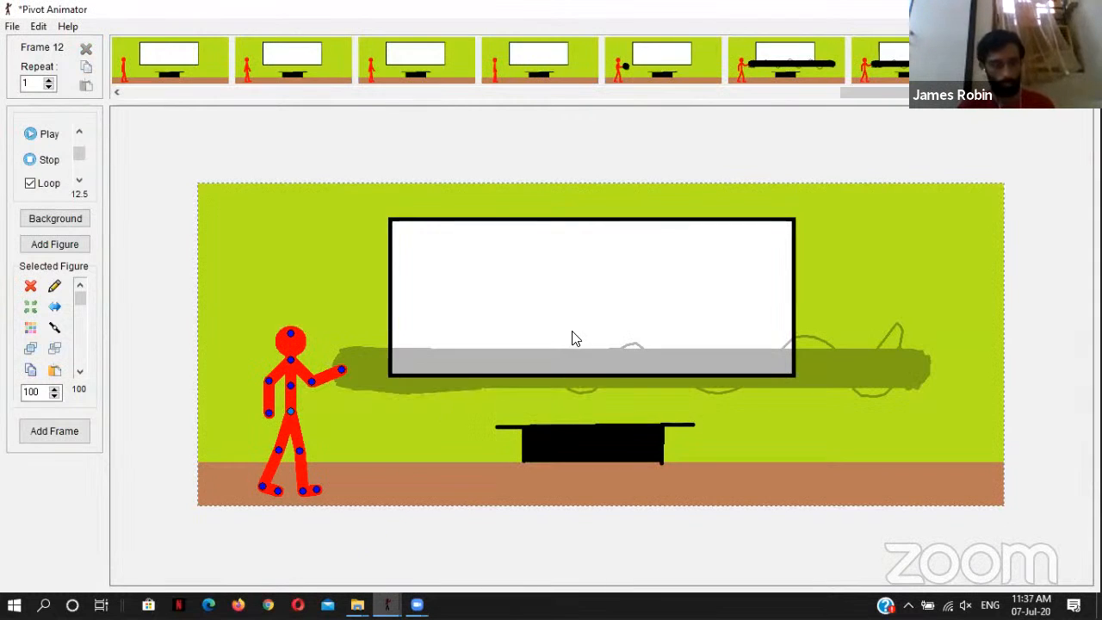
pyautogui.hotkey('ctrl', 'v')
pyautogui.moveTo(213, 318); pyautogui.dragTo(349, 365)
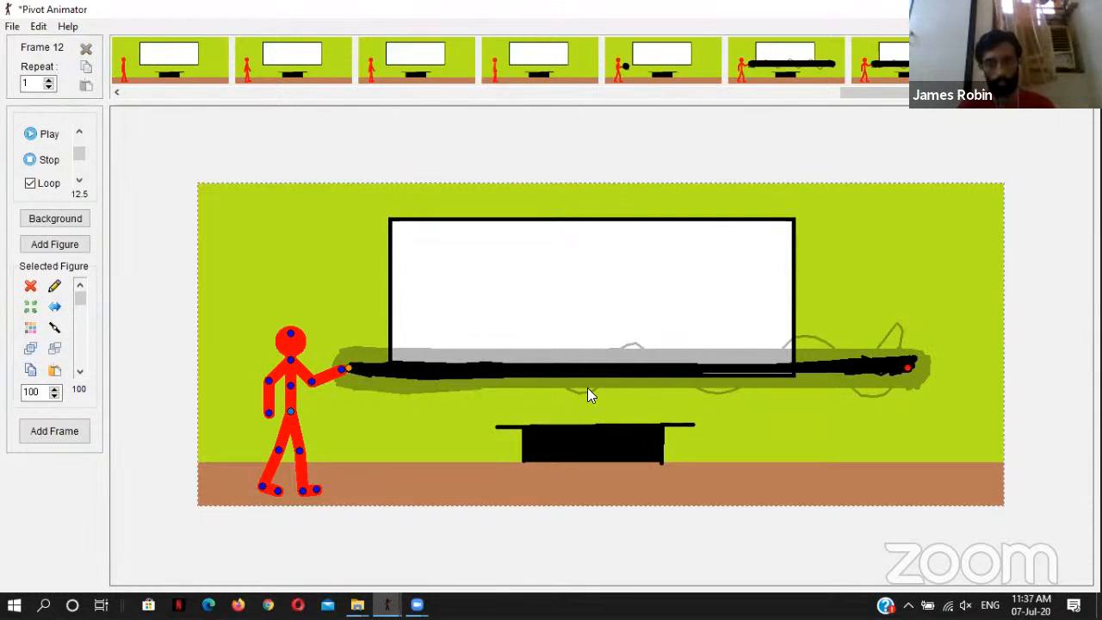
pyautogui.press('Return')
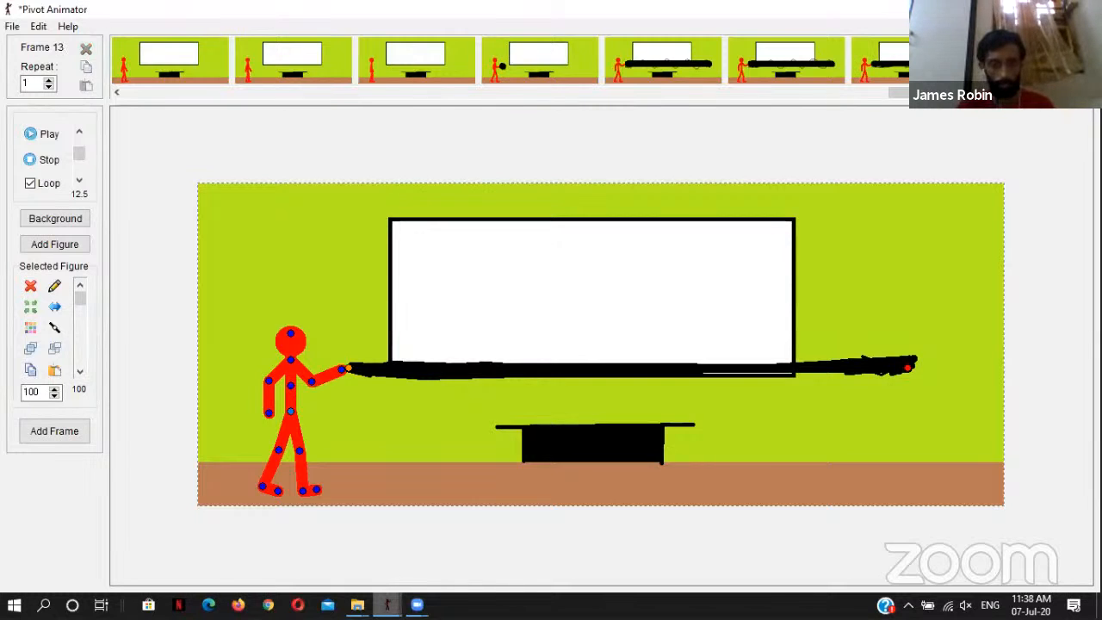
# Step: Replace the beam in frame 13 with the black ball from the beam animation and move it to the figure's raised hand
pyautogui.moveTo(386, 604)
pyautogui.click(441, 532)
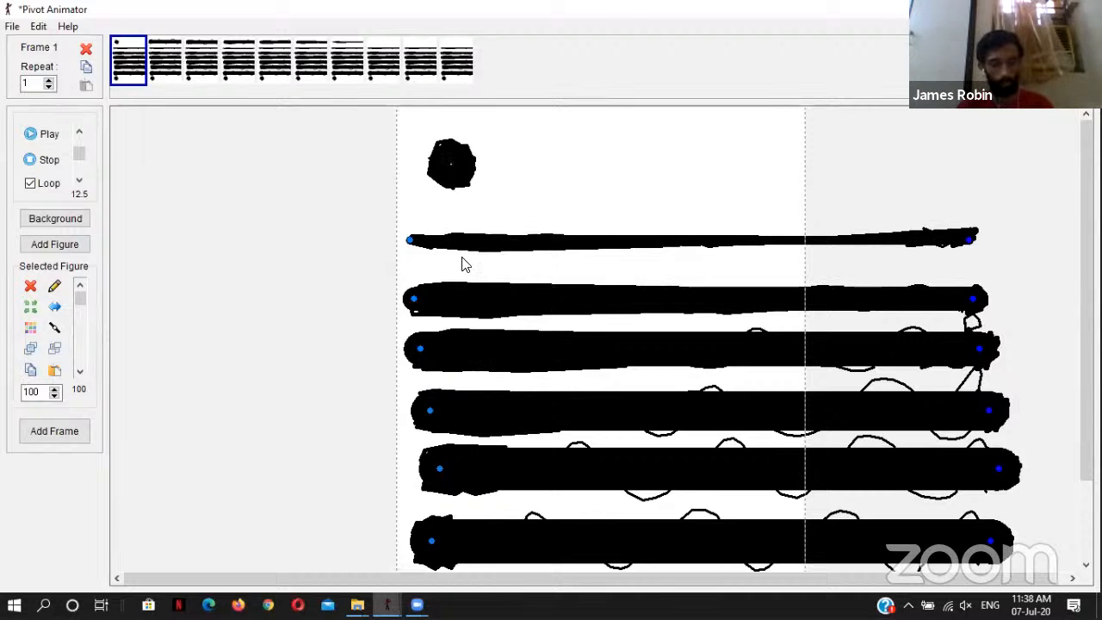
pyautogui.hotkey('alt', 'Tab')
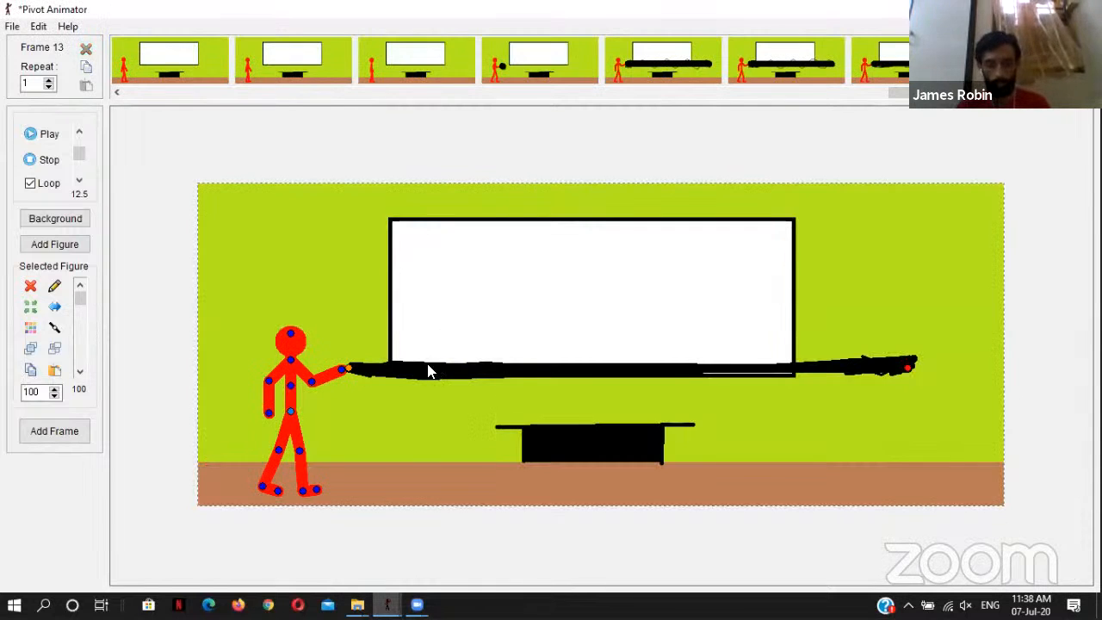
pyautogui.press('Delete')
pyautogui.hotkey('ctrl', 'v')
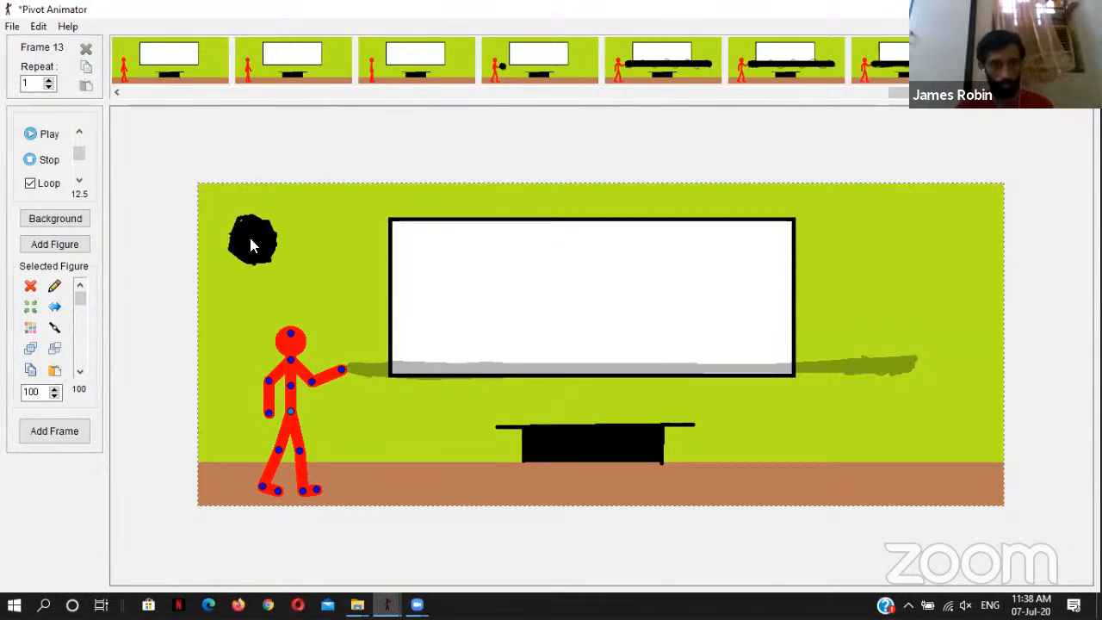
pyautogui.click(251, 246)
pyautogui.moveTo(250, 246); pyautogui.dragTo(362, 372)
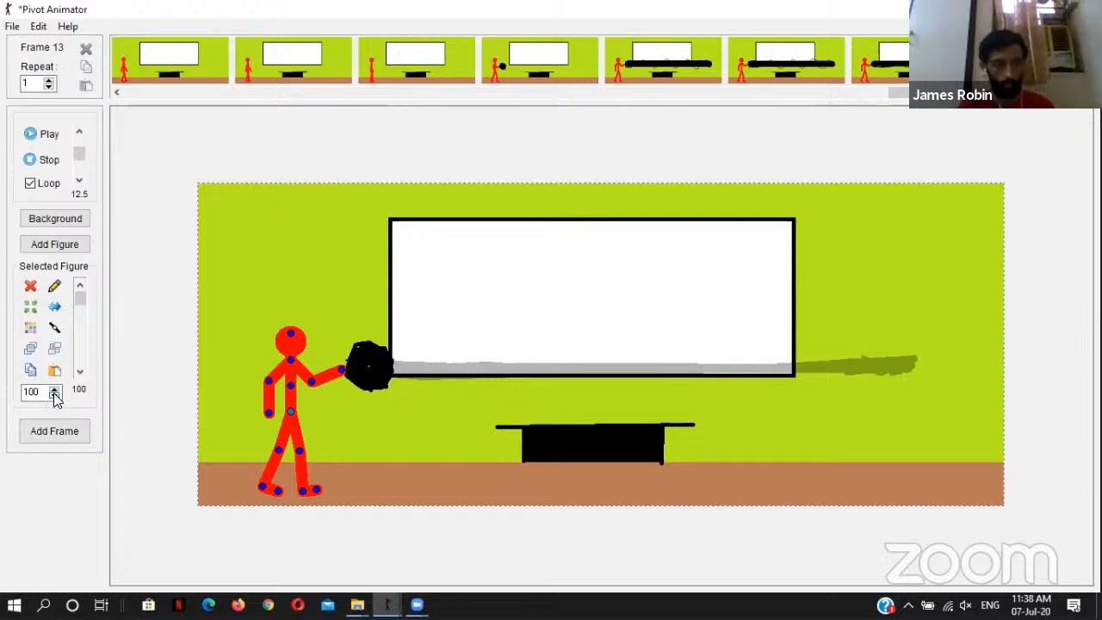
# Step: Scale the black ball in frame 13 to 75, reposition it against the raised hand and capture the frame
pyautogui.doubleClick(27, 392)
pyautogui.press('BackSpace')
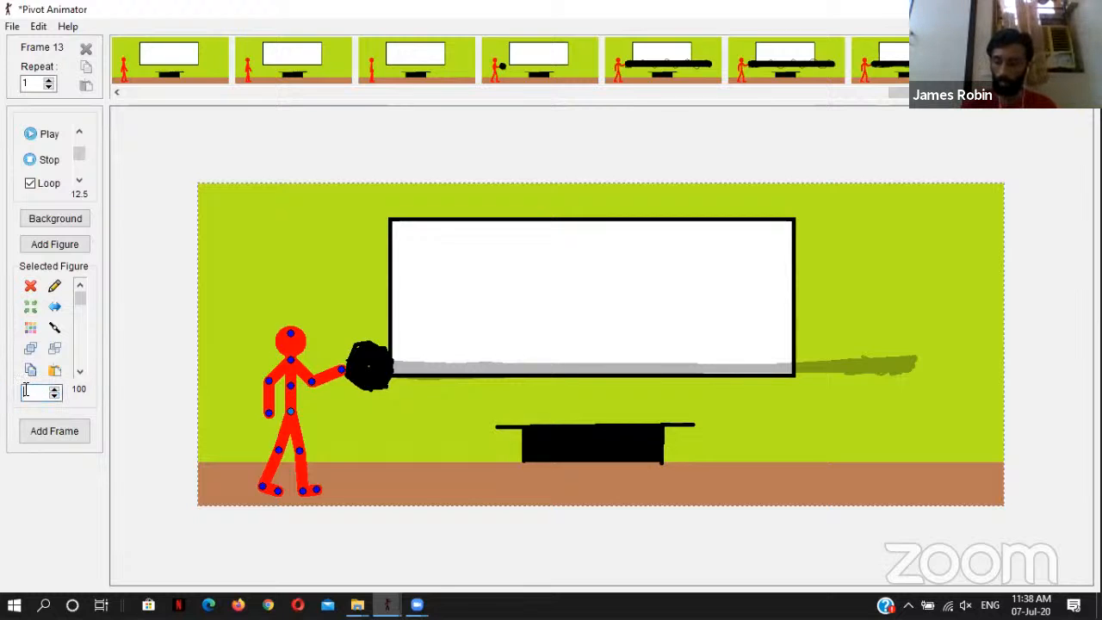
pyautogui.press('Return')
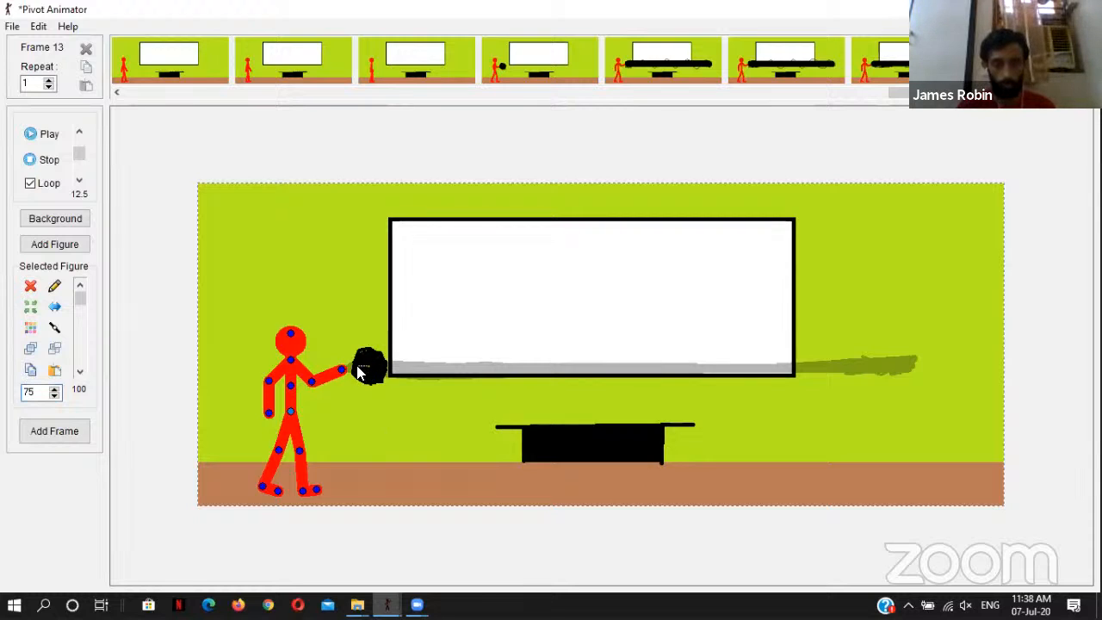
pyautogui.moveTo(368, 372)
pyautogui.mouseDown()
pyautogui.moveTo(351, 368)
pyautogui.moveTo(362, 371)
pyautogui.mouseUp()
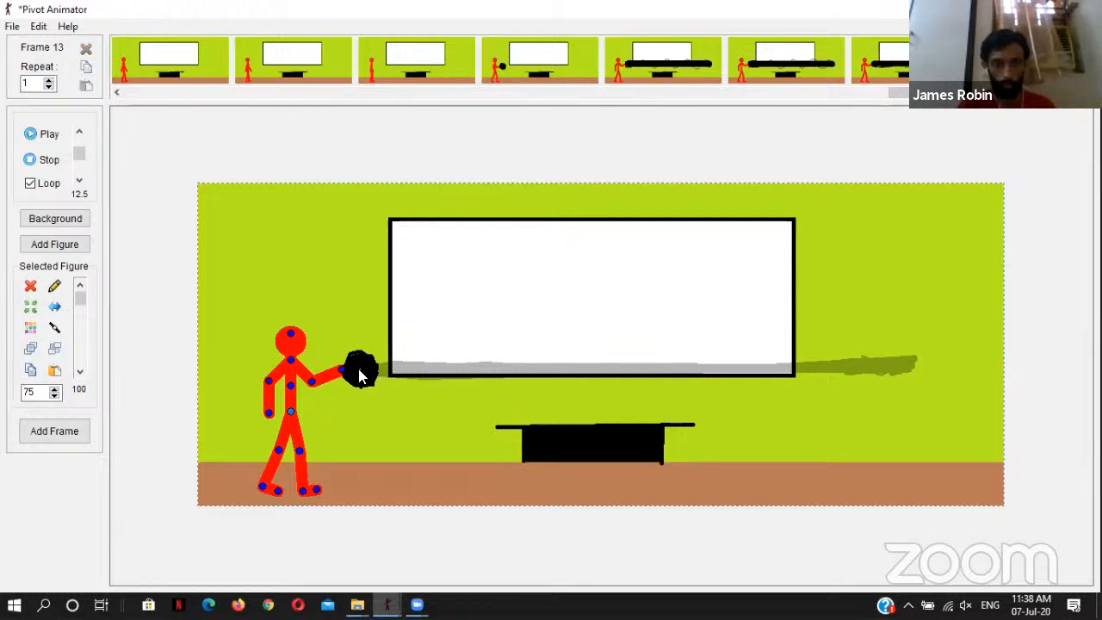
pyautogui.press('Return')
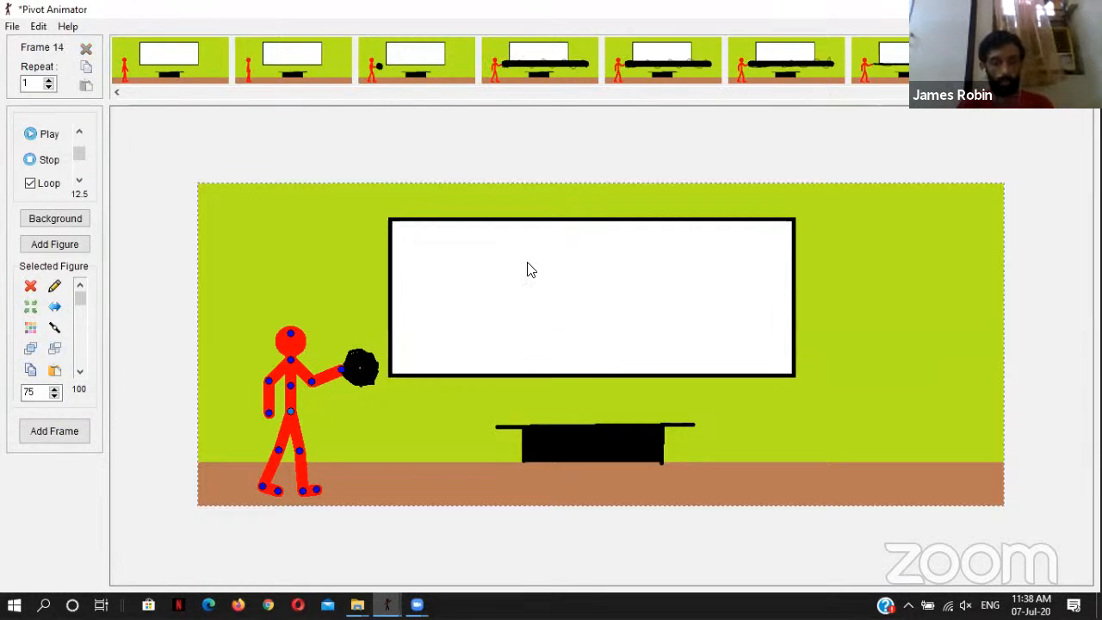
# Step: Play back the classroom animation to review the ball and beam sequence
pyautogui.click(33, 134)
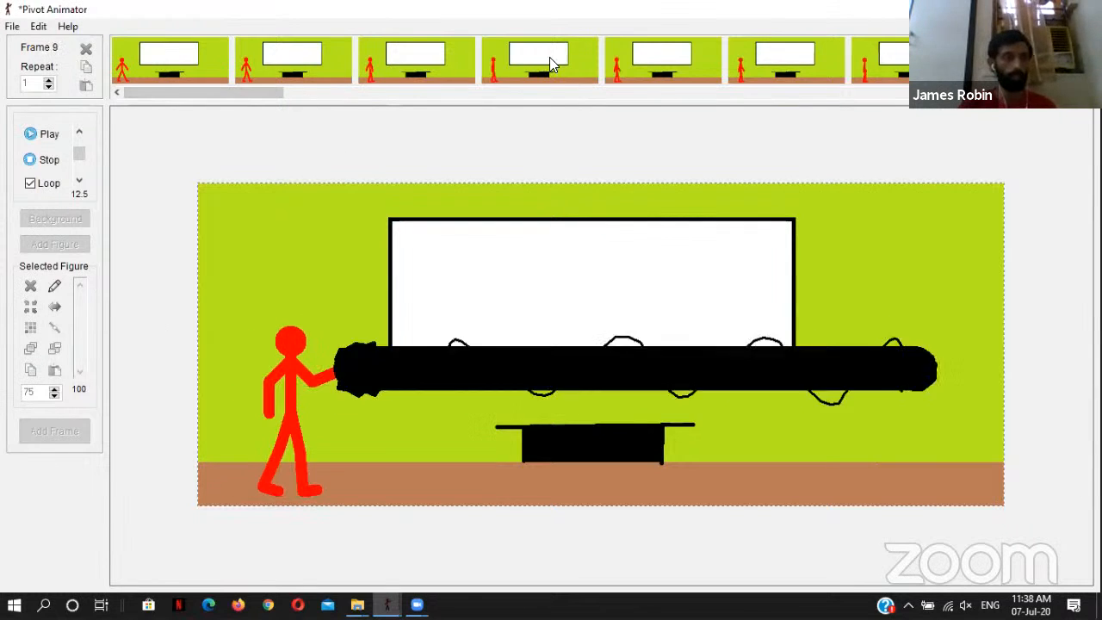
pyautogui.click(12, 29)
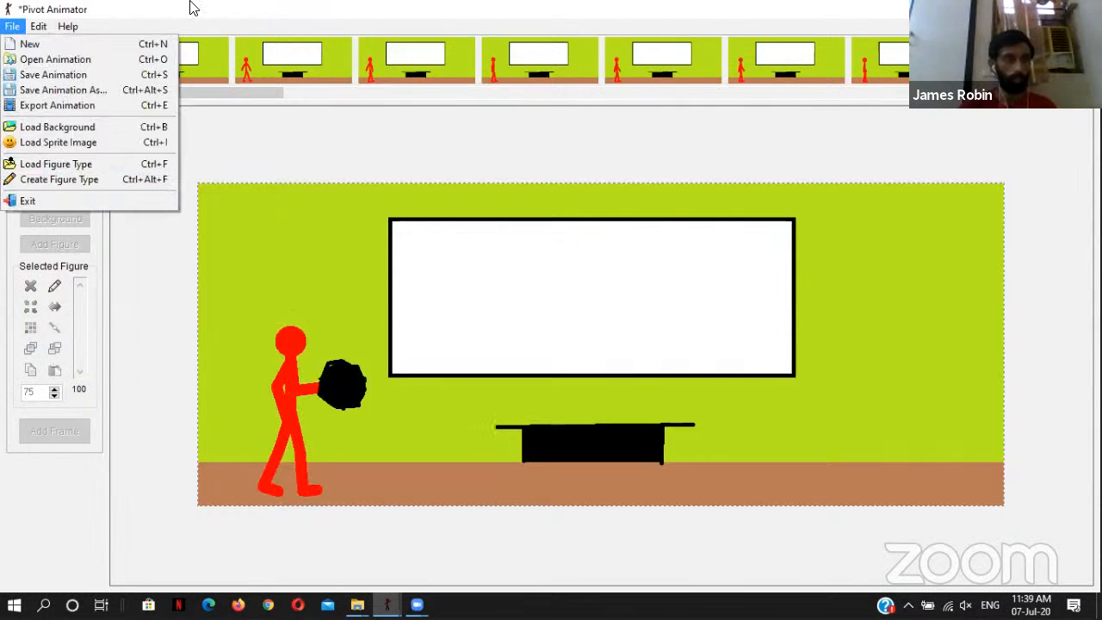
pyautogui.click(252, 45)
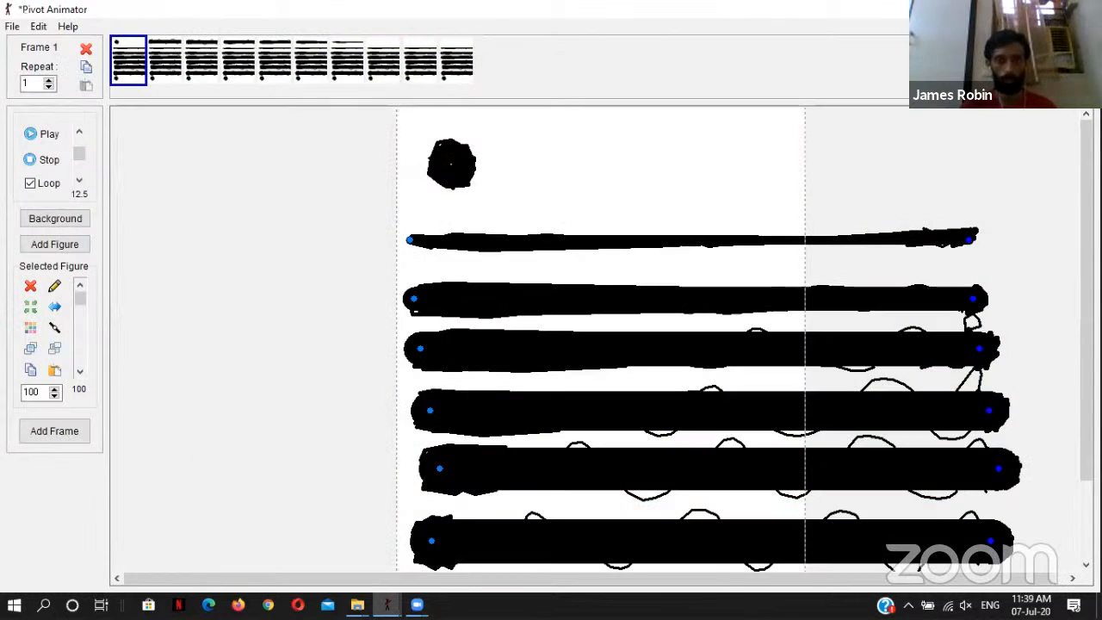
pyautogui.hotkey('alt', 'Tab')
# Step: Open the ates animation from the Fire folder inside Pivot Animator's Animations folder, starting at the desktop's Pivot folder
pyautogui.click(1009, 8)
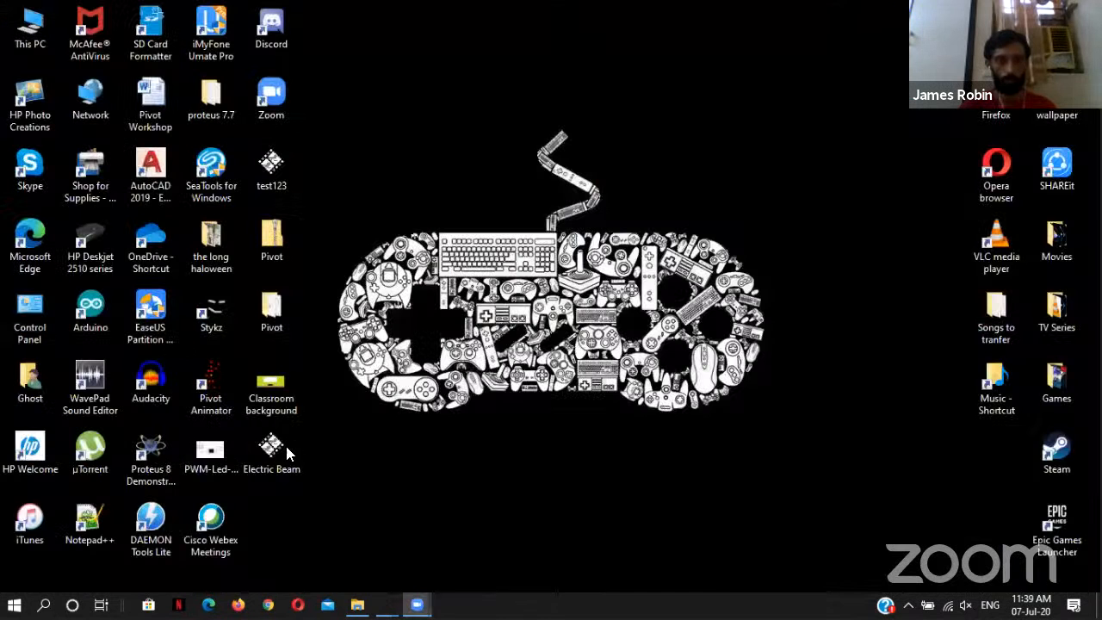
pyautogui.doubleClick(270, 312)
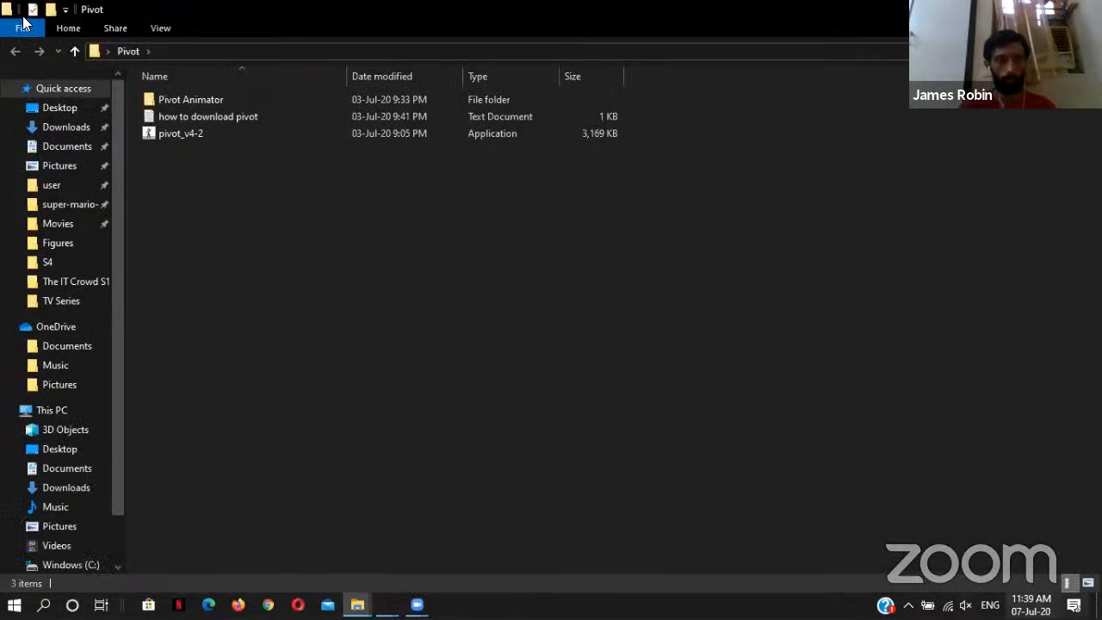
pyautogui.doubleClick(165, 98)
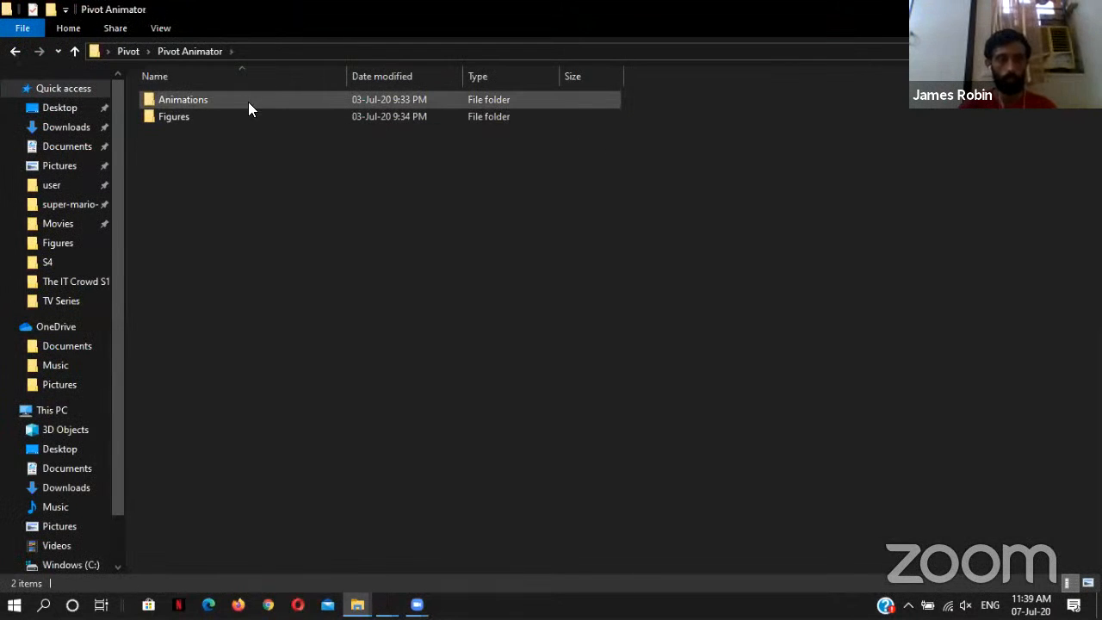
pyautogui.click(205, 100)
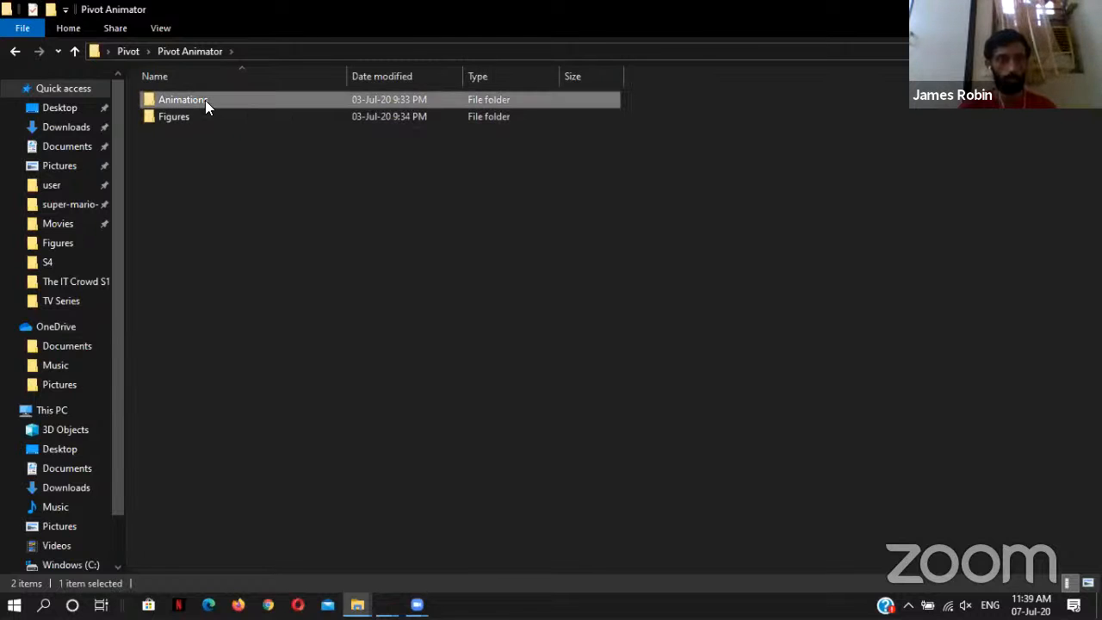
pyautogui.click(205, 100)
pyautogui.click(233, 100)
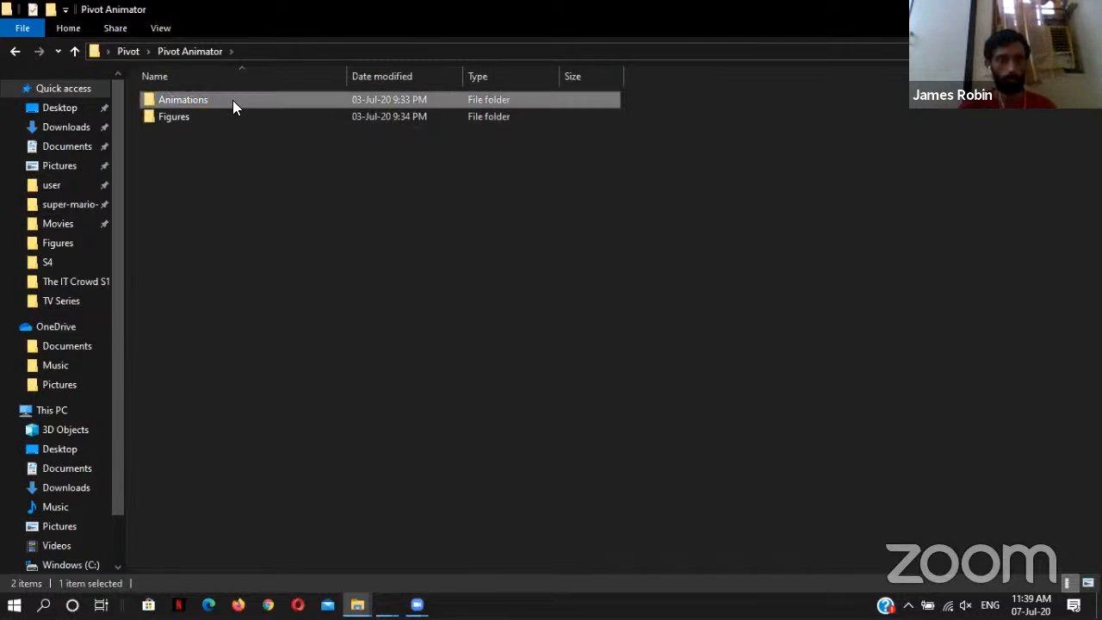
pyautogui.doubleClick(232, 100)
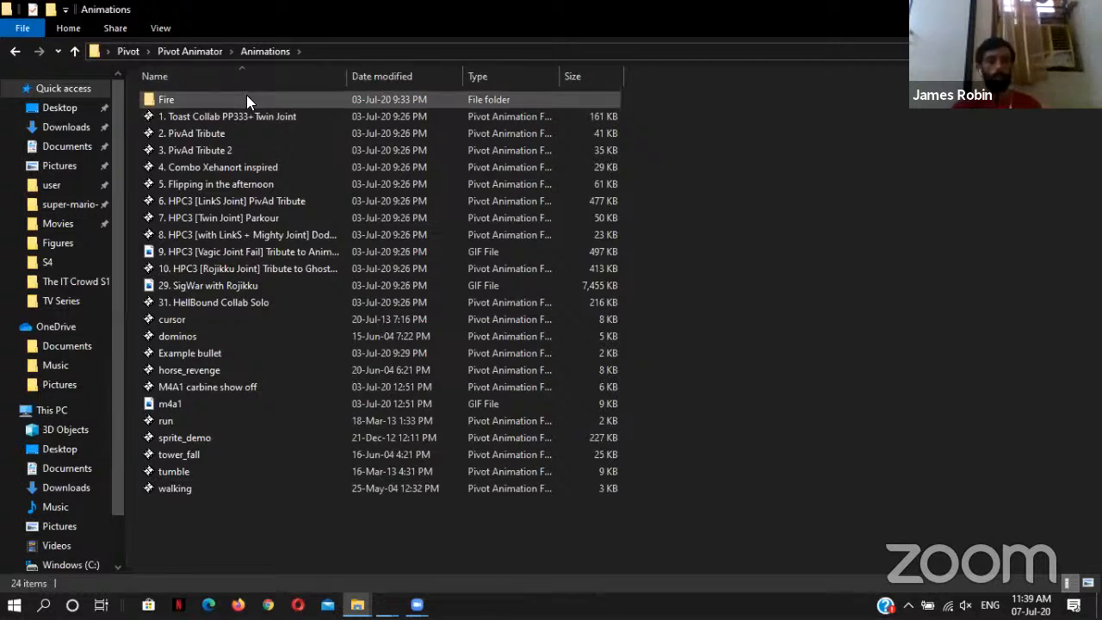
pyautogui.doubleClick(246, 99)
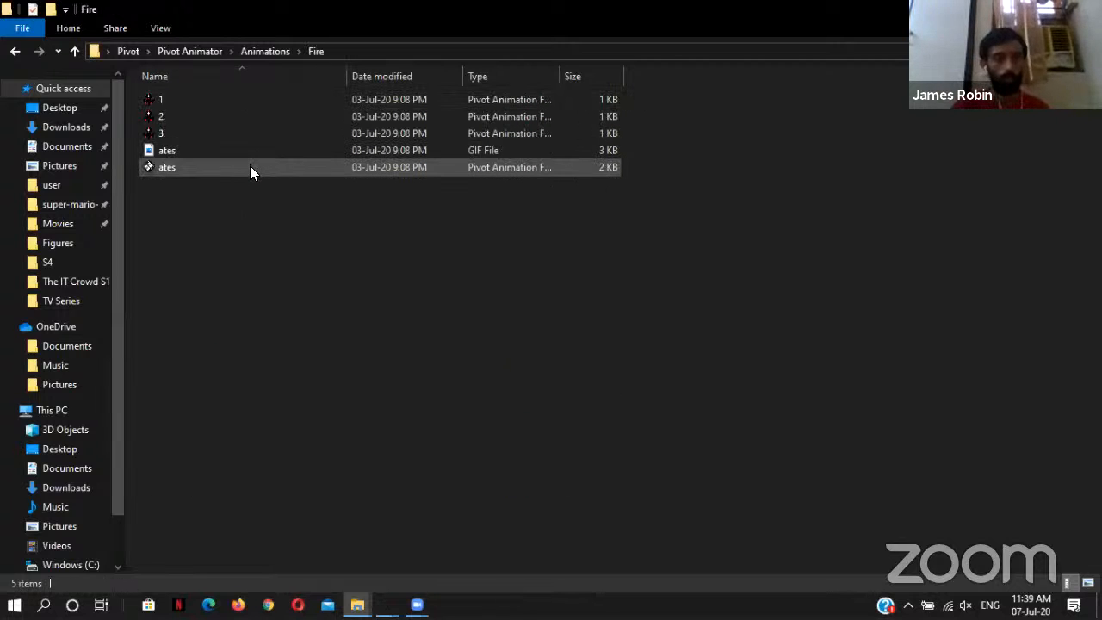
pyautogui.doubleClick(250, 167)
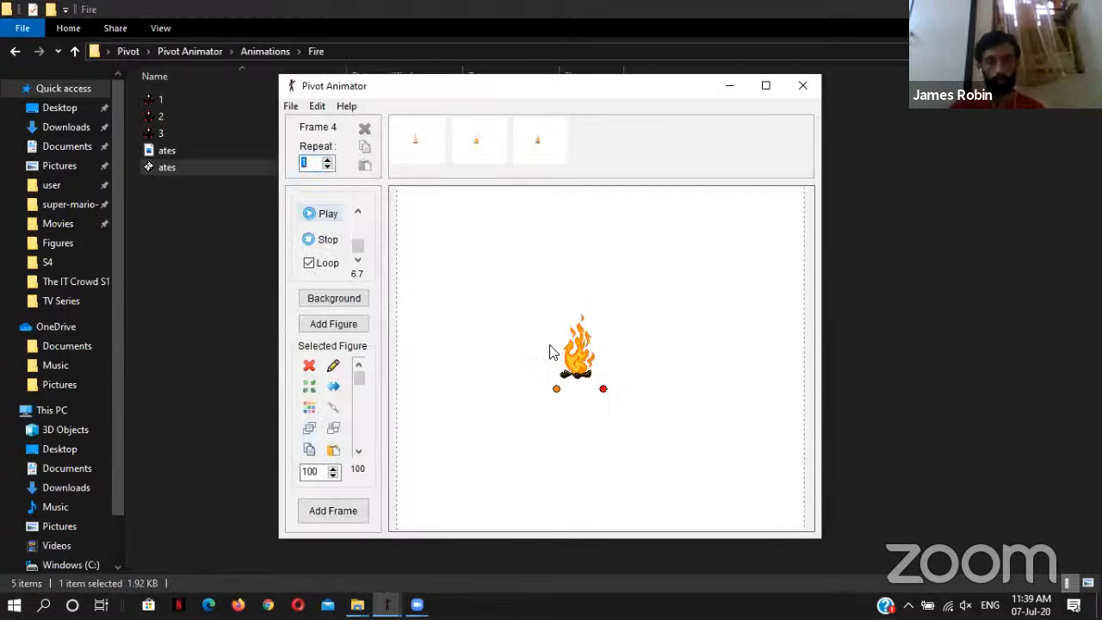
# Step: Play the fire animation and examine its three frames, briefly shifting the campfire sprite in frame 3 and moving it back
pyautogui.click(312, 213)
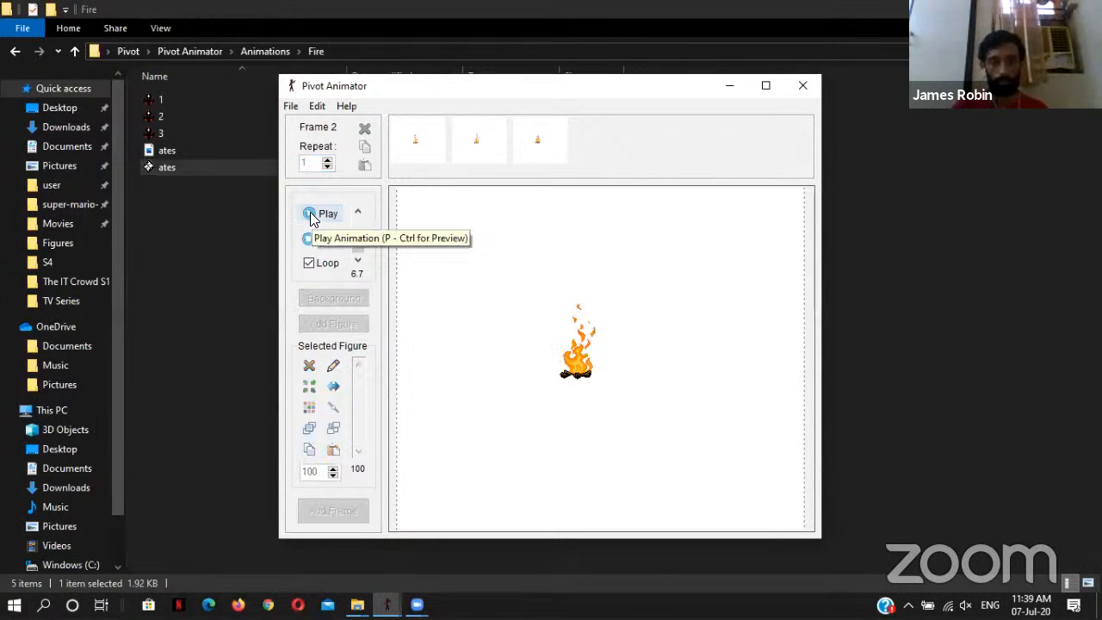
pyautogui.click(409, 138)
pyautogui.click(489, 148)
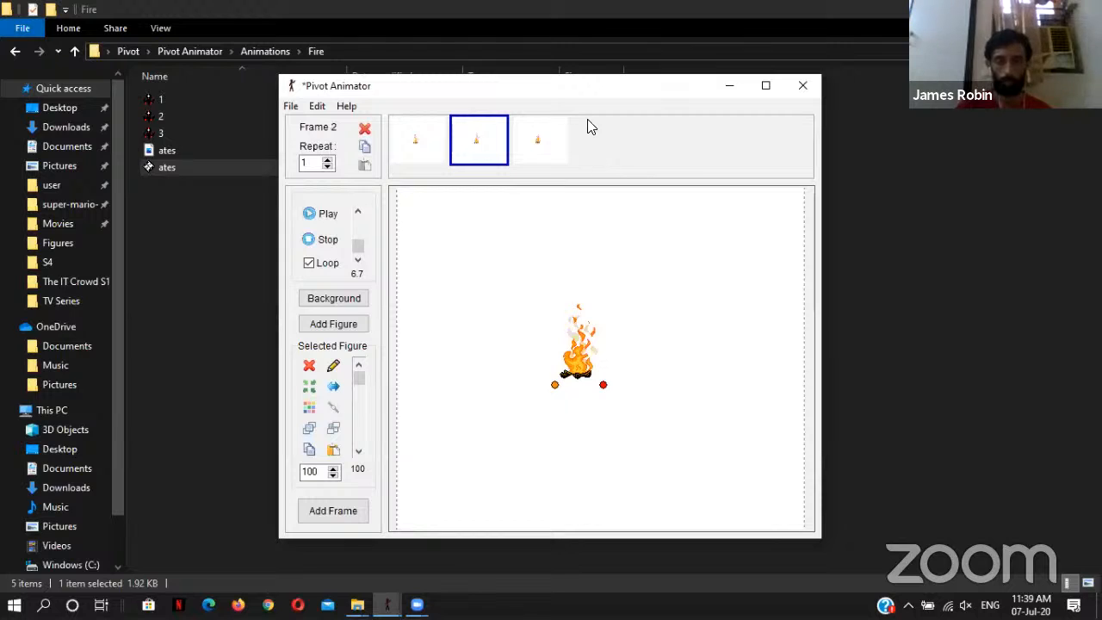
pyautogui.click(553, 133)
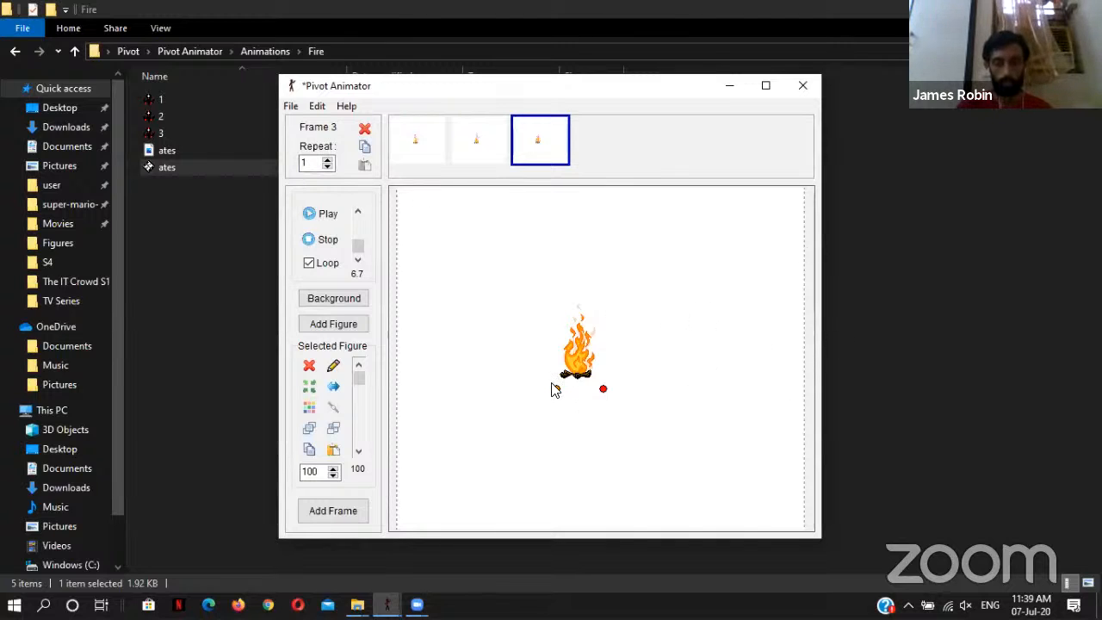
pyautogui.moveTo(555, 390)
pyautogui.mouseDown()
pyautogui.moveTo(577, 382)
pyautogui.moveTo(560, 393)
pyautogui.mouseUp()
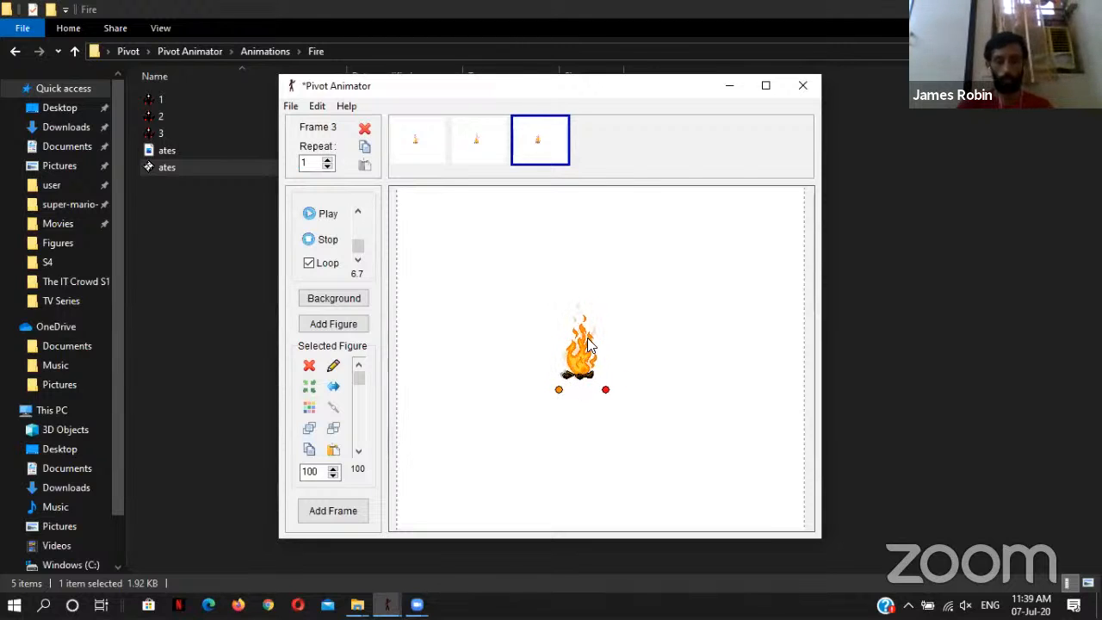
pyautogui.moveTo(560, 393); pyautogui.dragTo(556, 389)
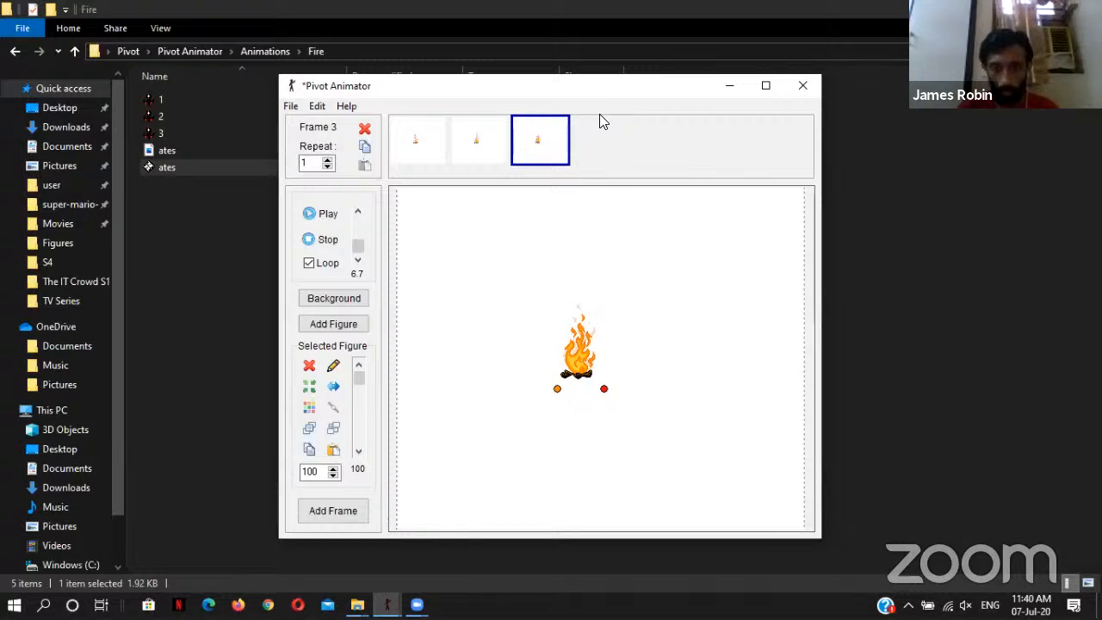
# Step: Examine the campfire figures in files 1 and 2 of the Fire folder, closing each one after viewing it
pyautogui.hotkey('alt', 'Tab')
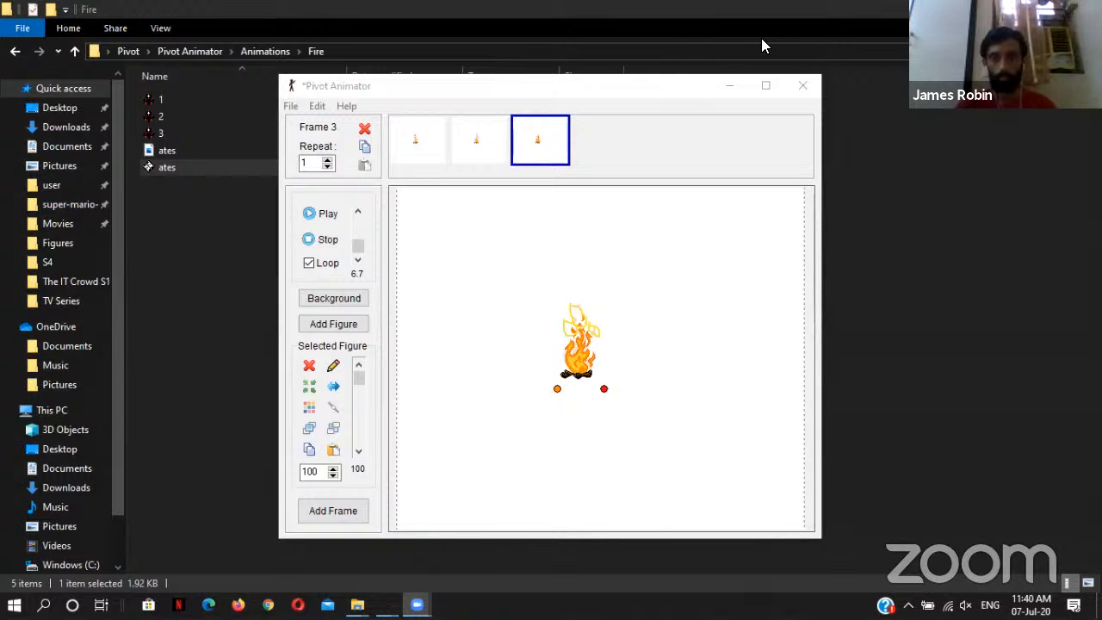
pyautogui.click(729, 85)
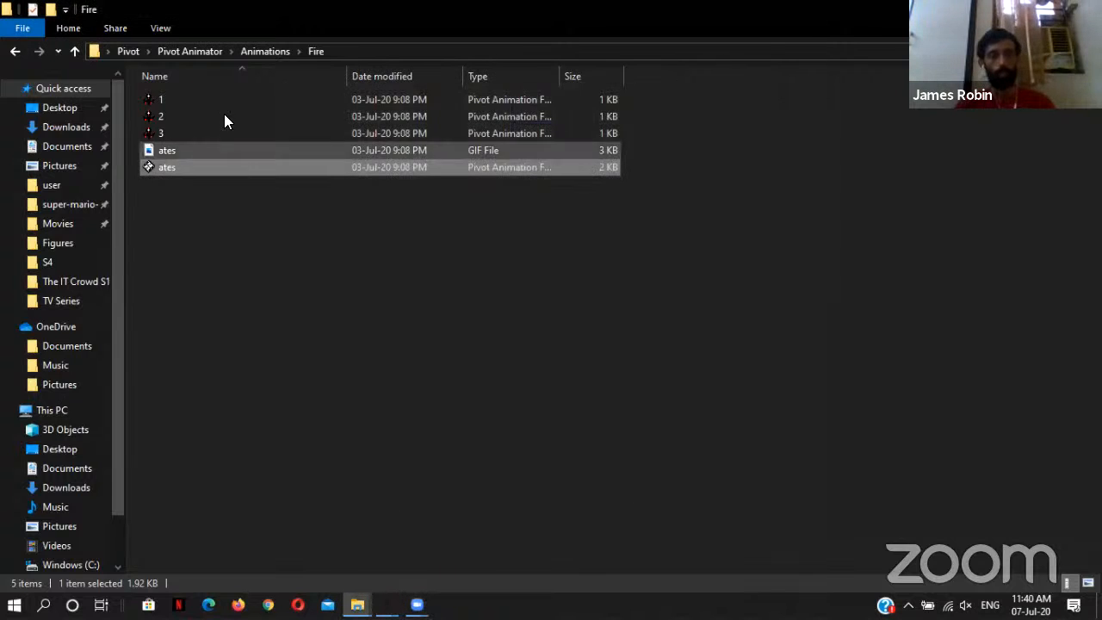
pyautogui.click(216, 98)
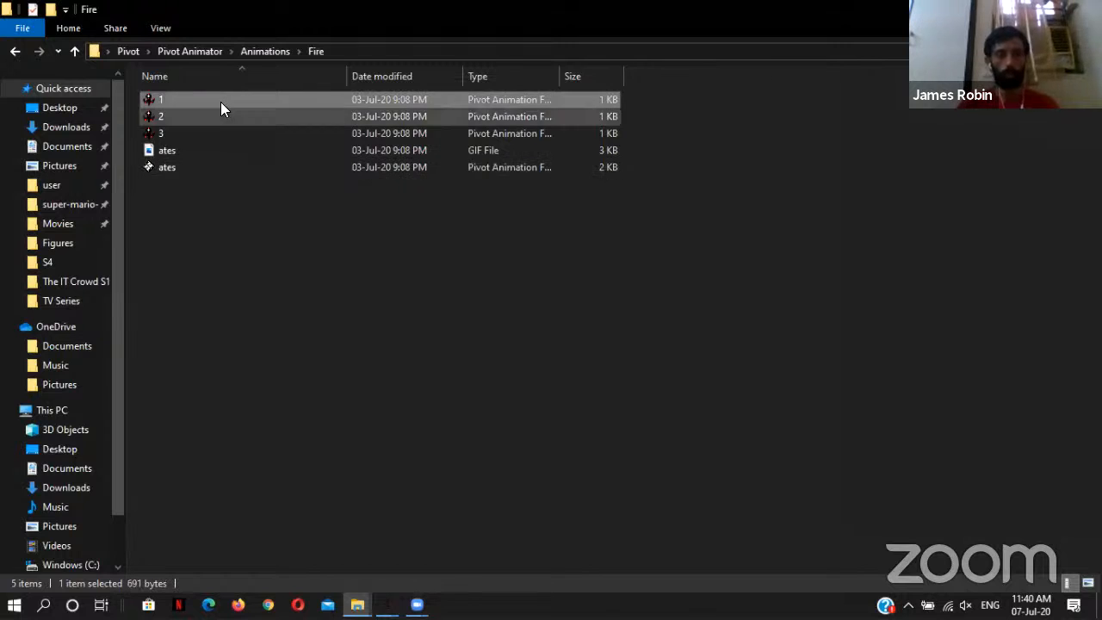
pyautogui.doubleClick(219, 100)
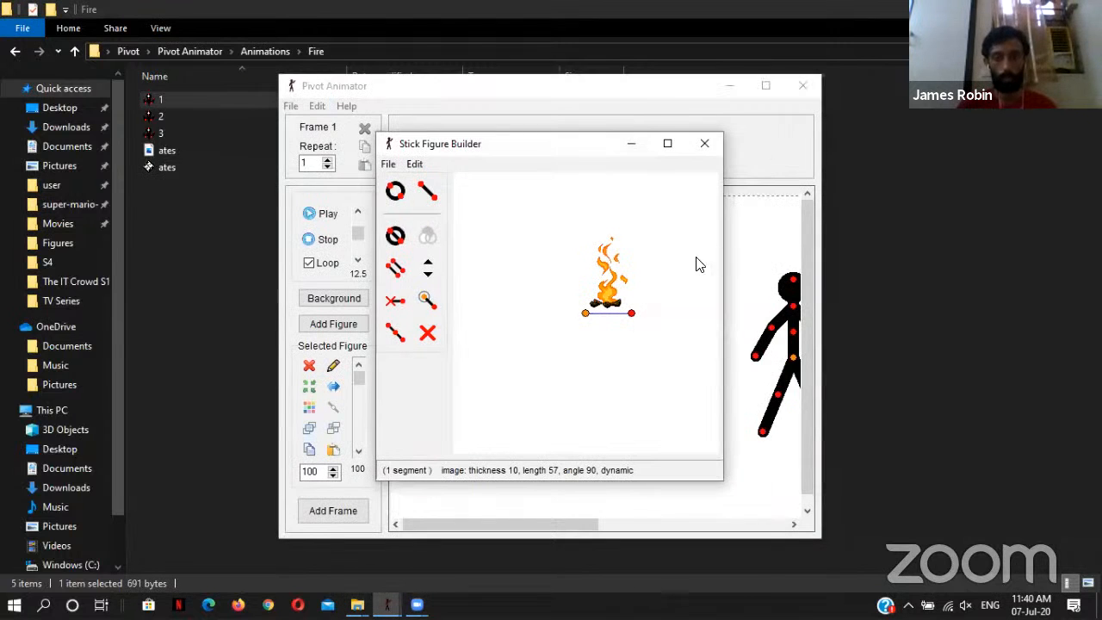
pyautogui.click(704, 143)
pyautogui.click(803, 86)
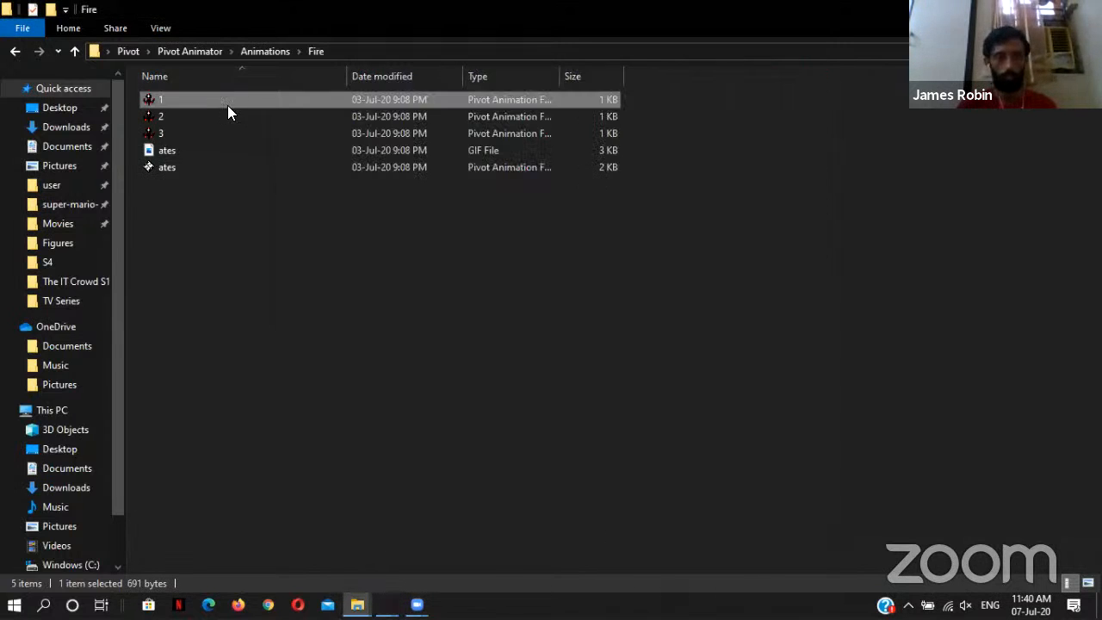
pyautogui.doubleClick(233, 114)
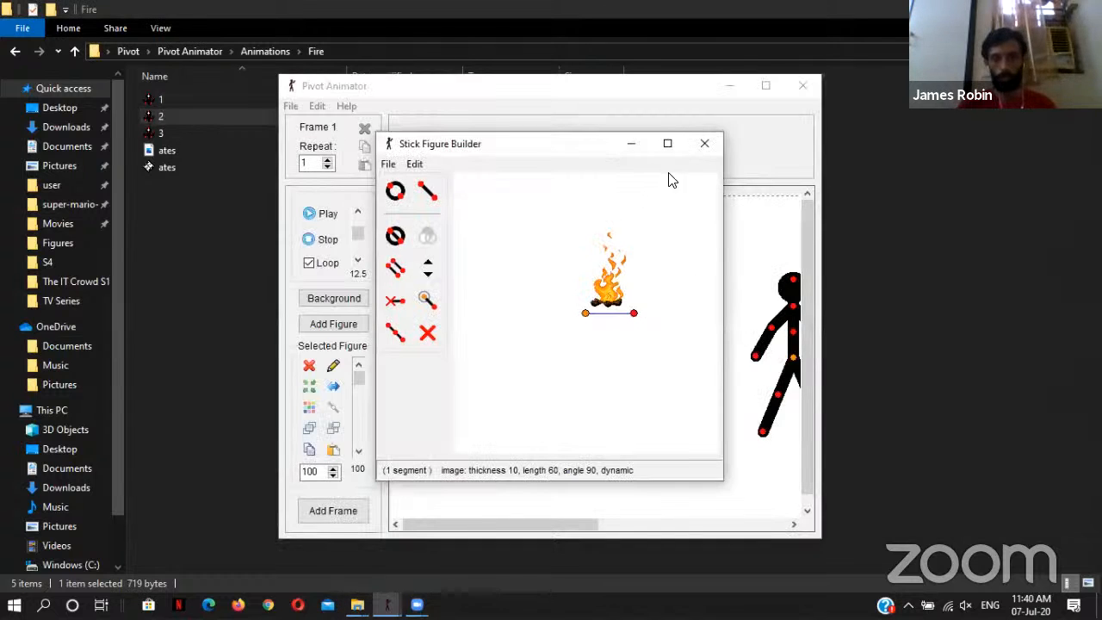
pyautogui.click(704, 143)
pyautogui.click(801, 84)
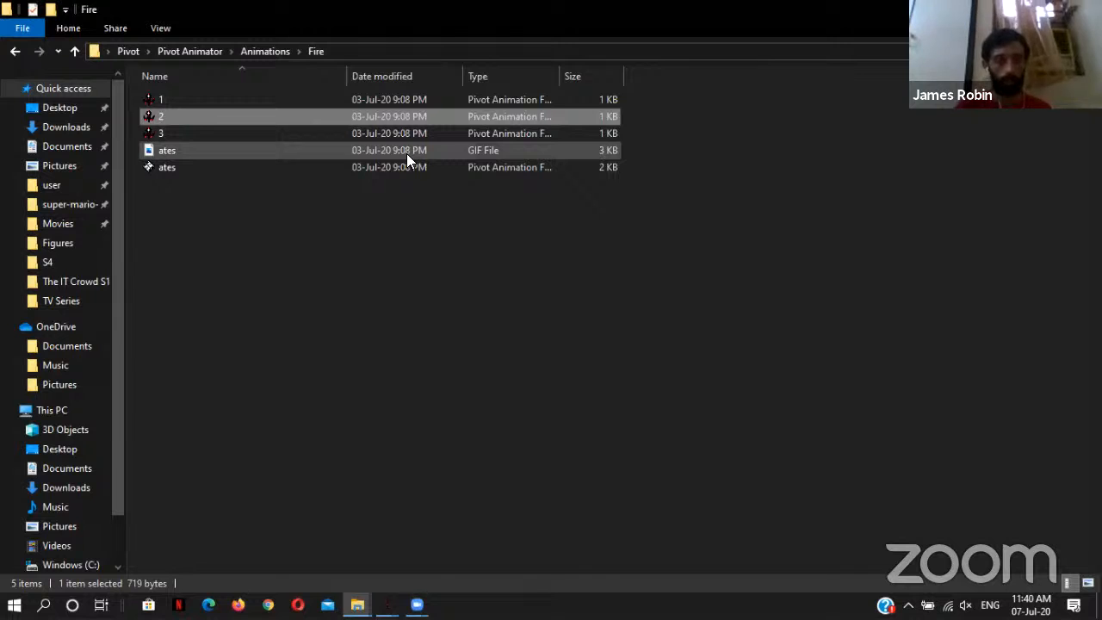
# Step: View the ates GIF from the Fire folder and return to the folder
pyautogui.click(530, 150)
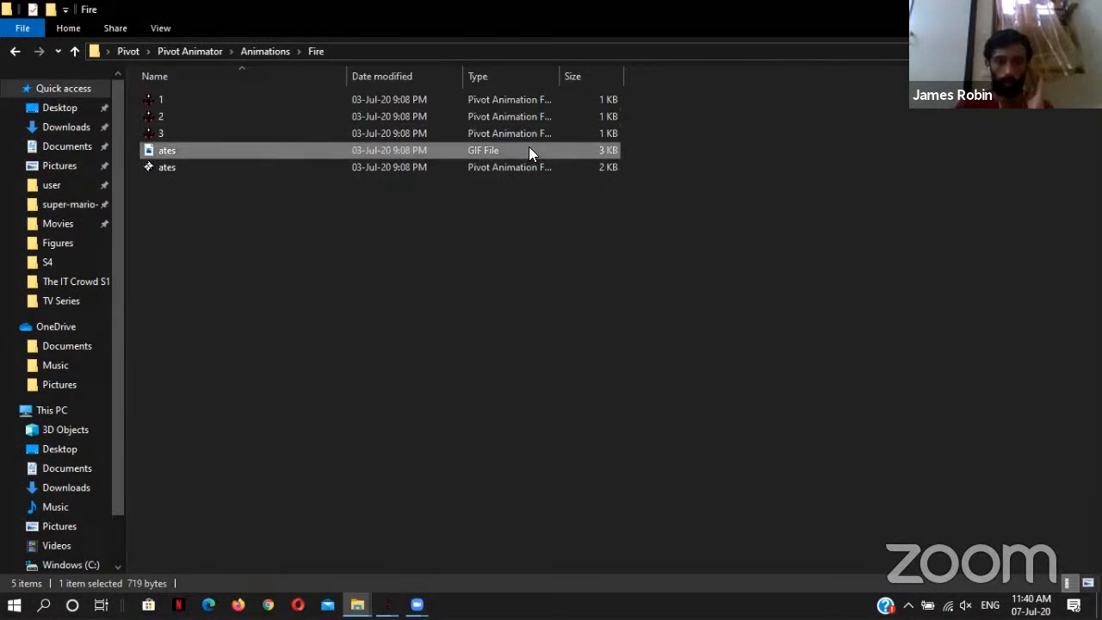
pyautogui.doubleClick(529, 149)
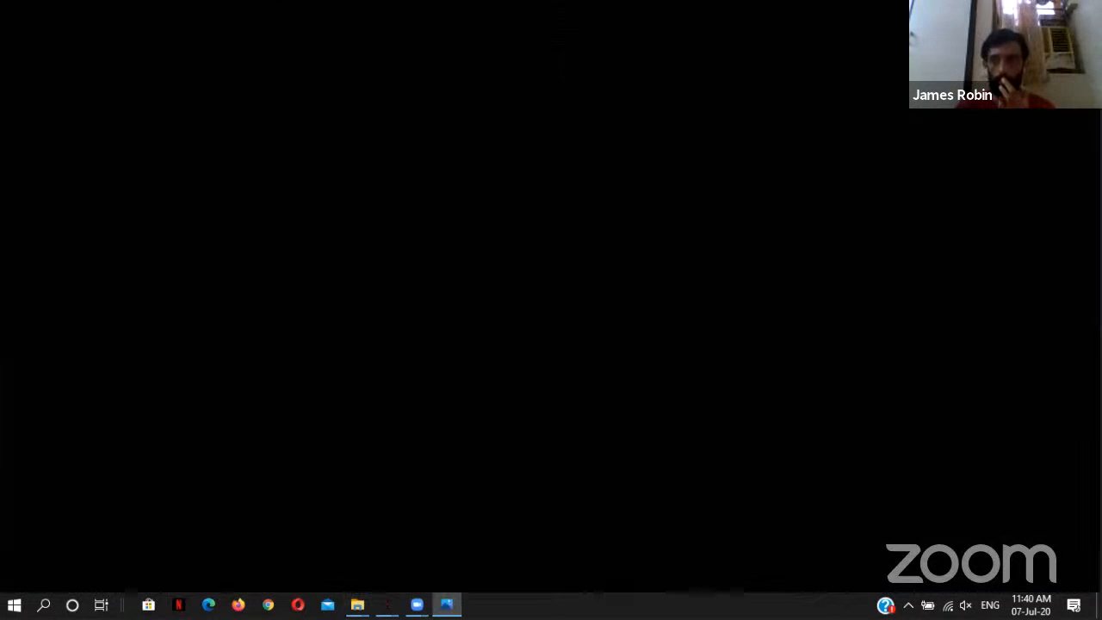
pyautogui.hotkey('alt', 'Tab')
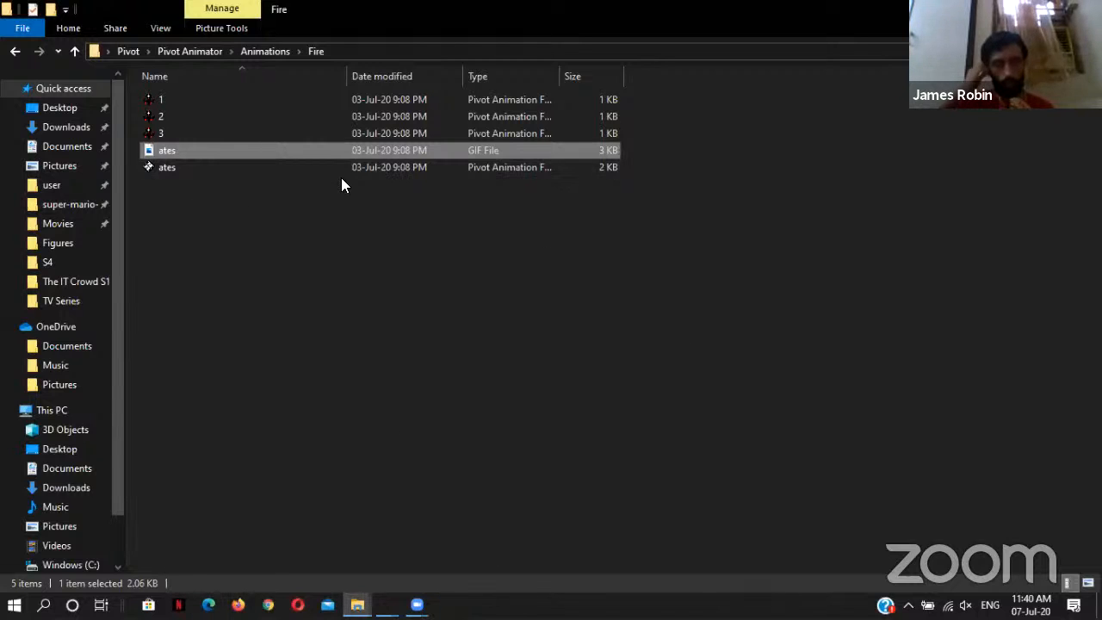
# Step: Review the classroom animation's looping playback, then switch back to the Fire folder
pyautogui.click(387, 606)
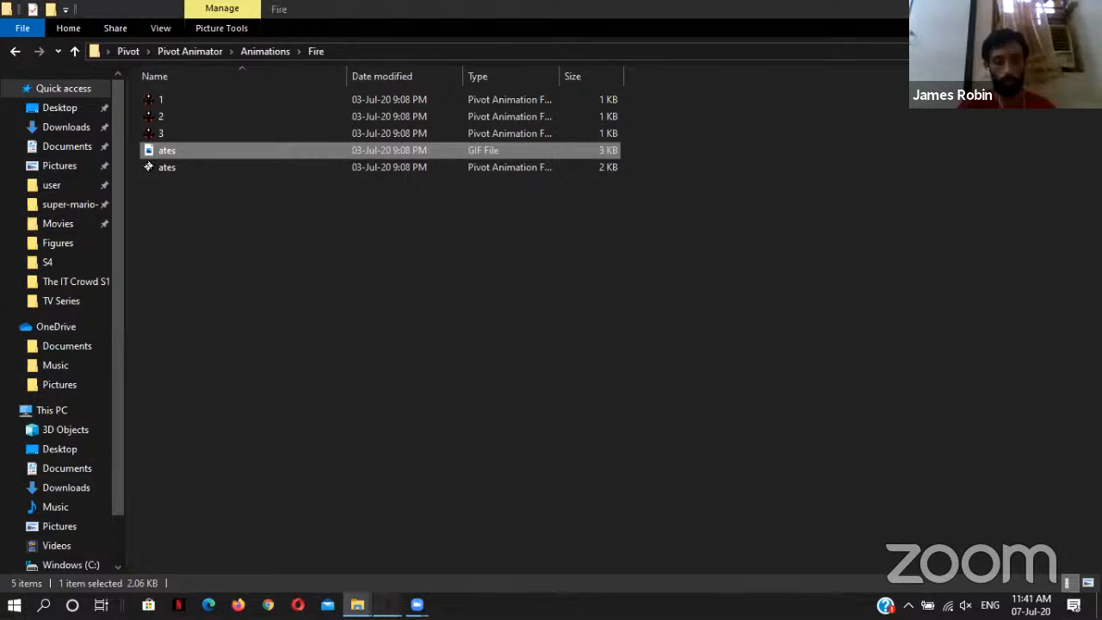
pyautogui.click(305, 520)
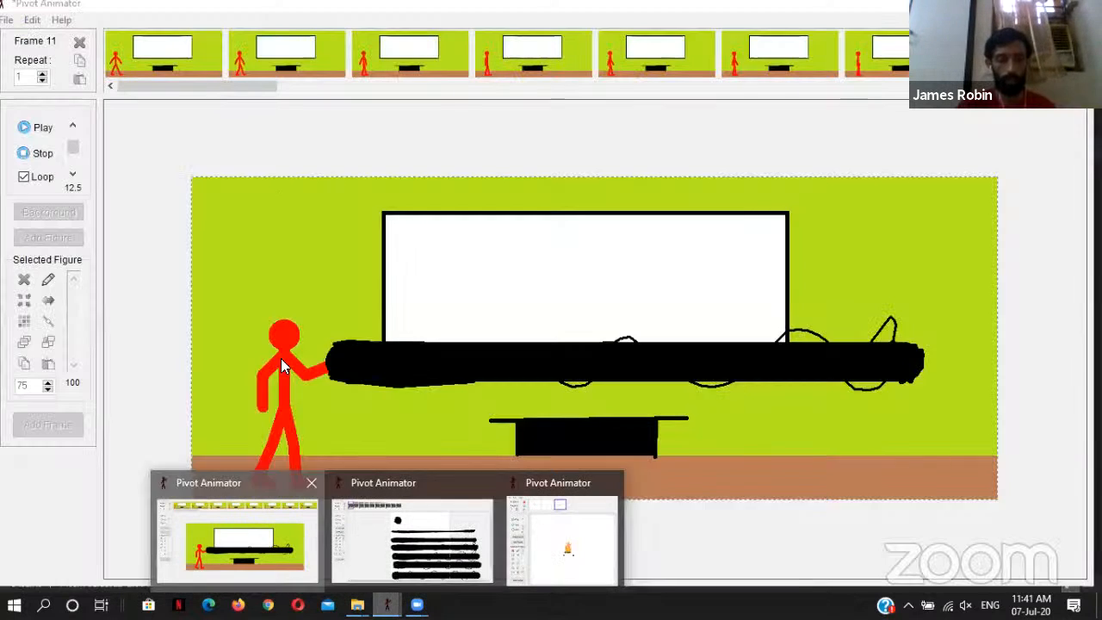
pyautogui.click(11, 27)
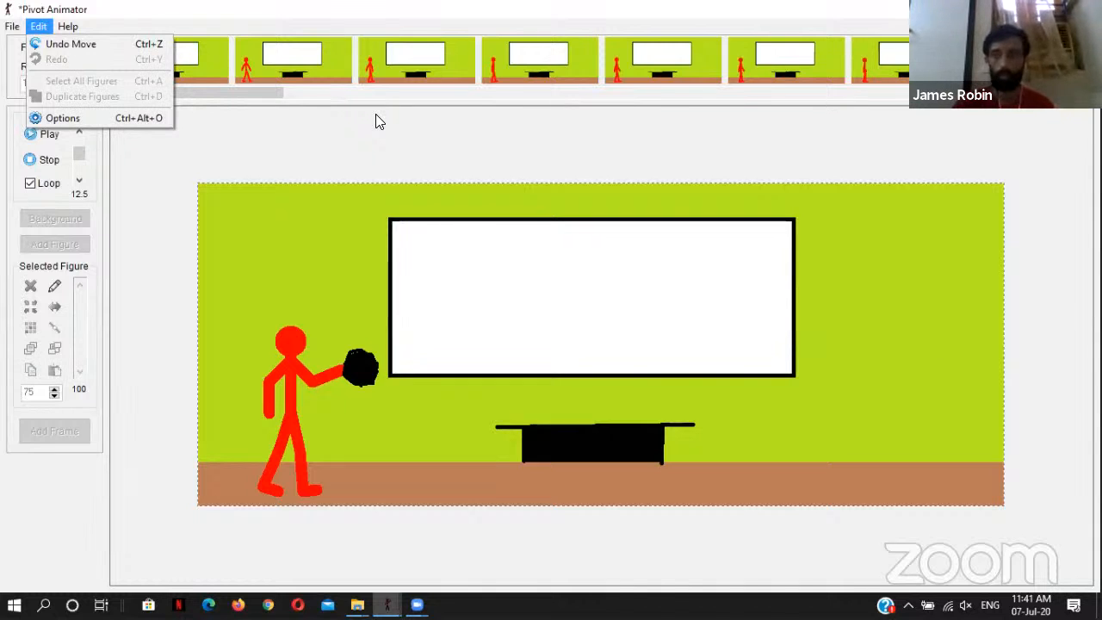
pyautogui.hotkey('alt', 'Tab')
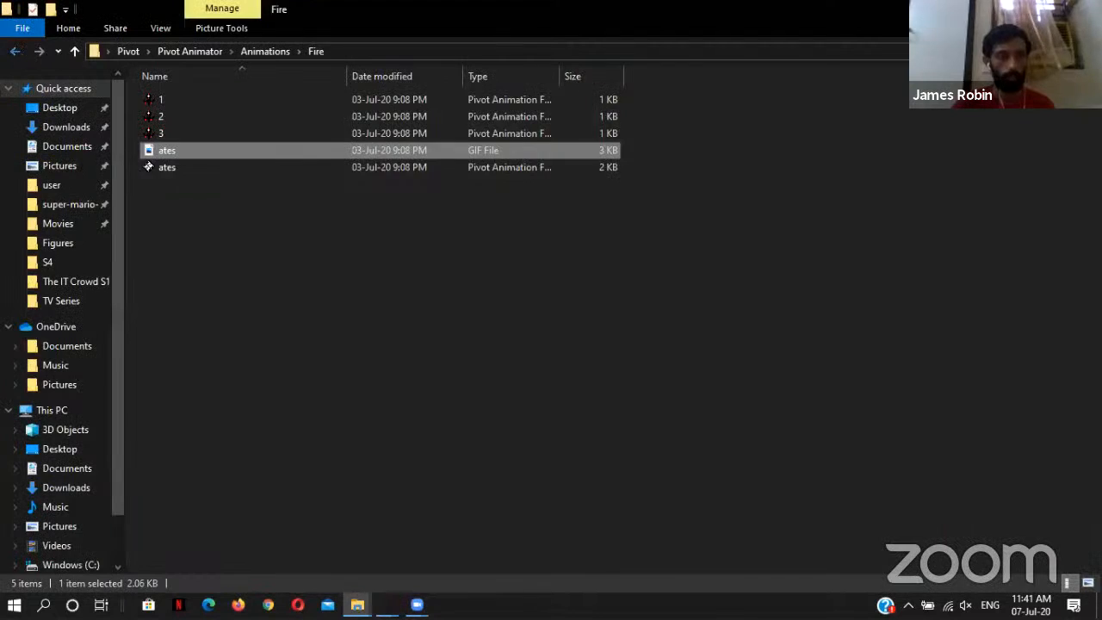
# Step: Open the M4A1 carbine show off animation from the Animations folder, play it back and close it
pyautogui.click(16, 52)
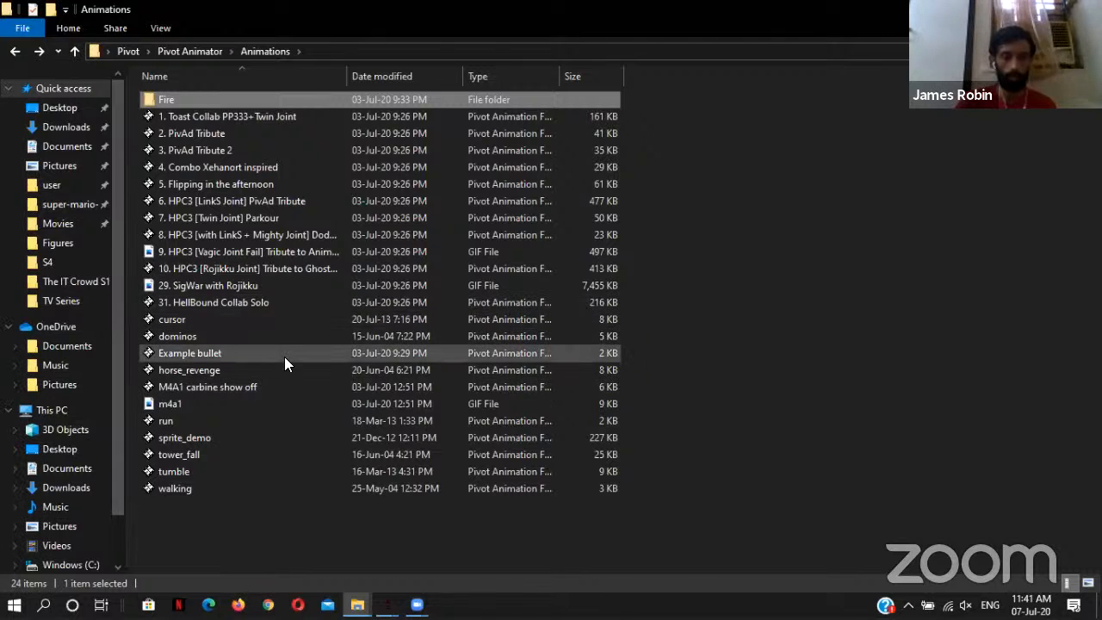
pyautogui.click(299, 380)
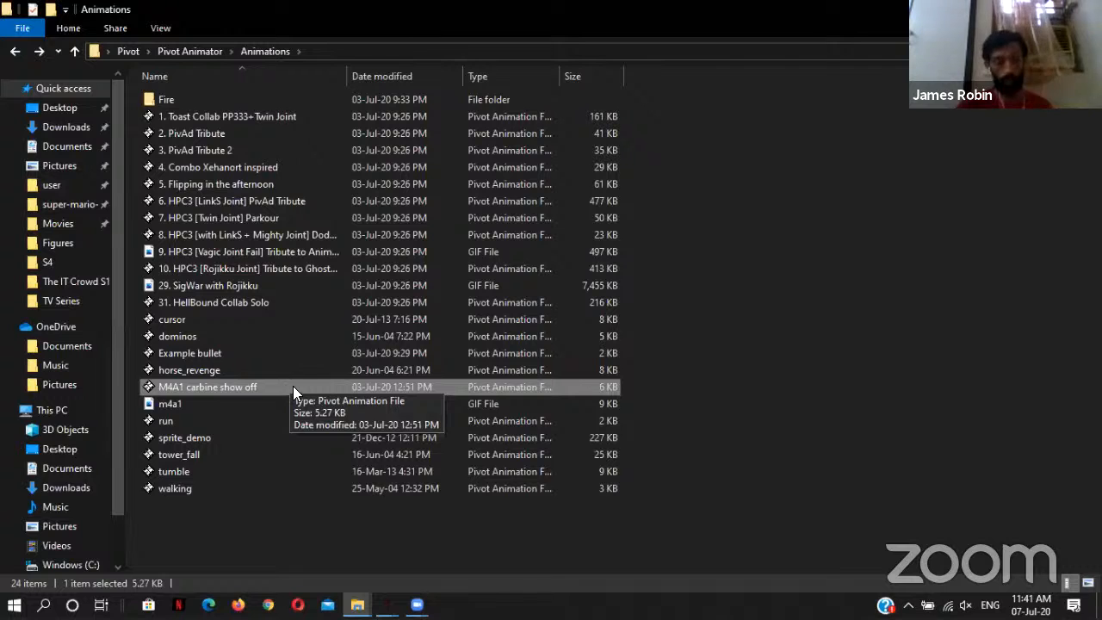
pyautogui.doubleClick(293, 387)
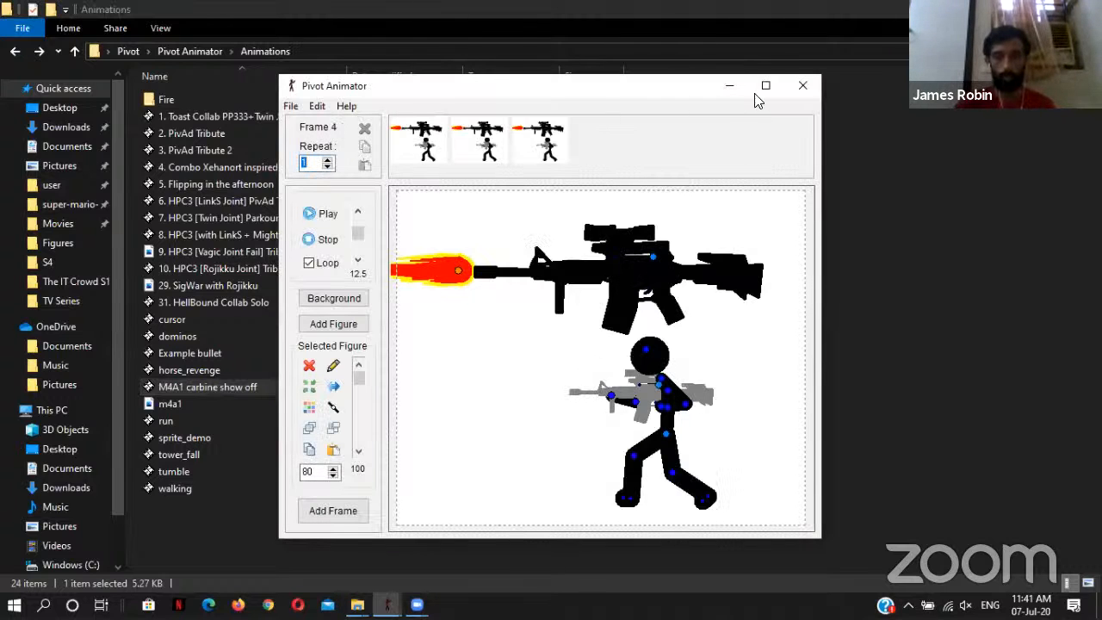
pyautogui.click(310, 214)
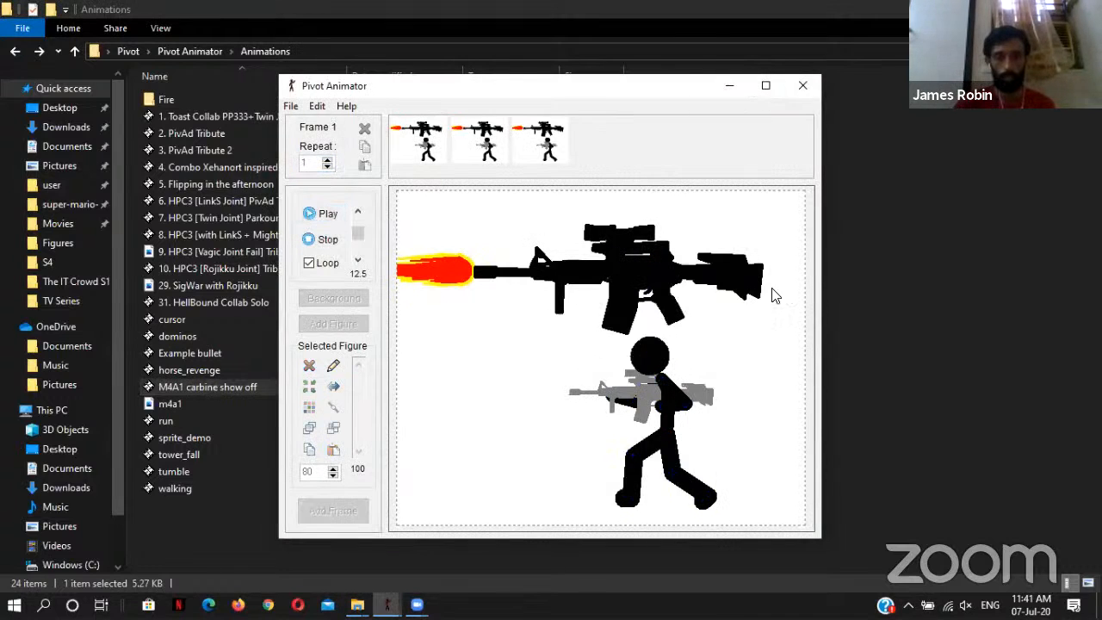
pyautogui.click(686, 273)
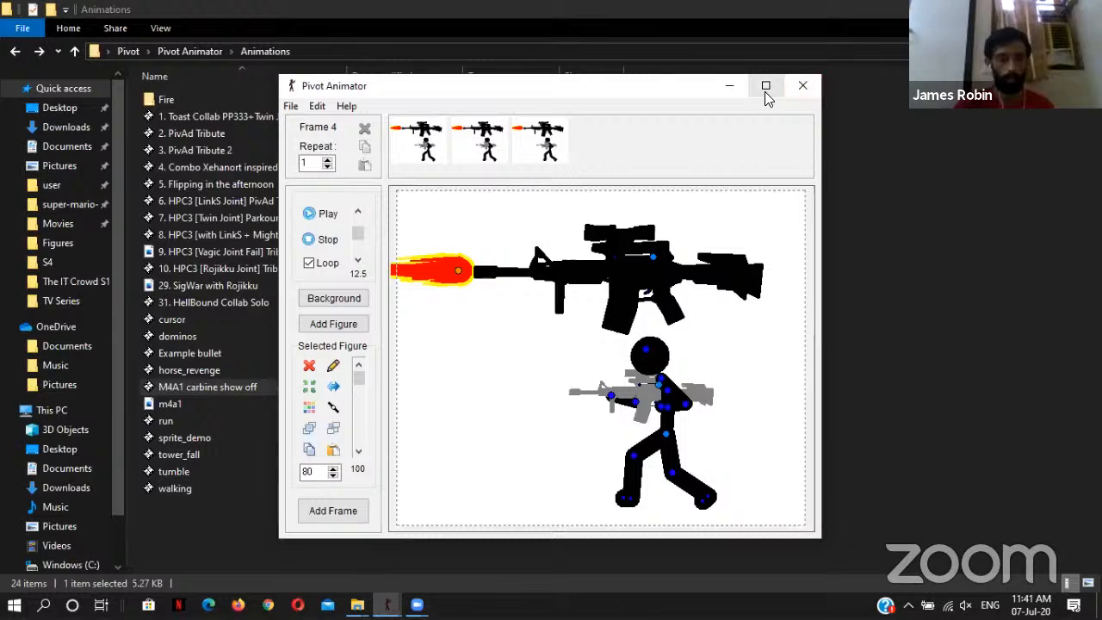
pyautogui.click(802, 85)
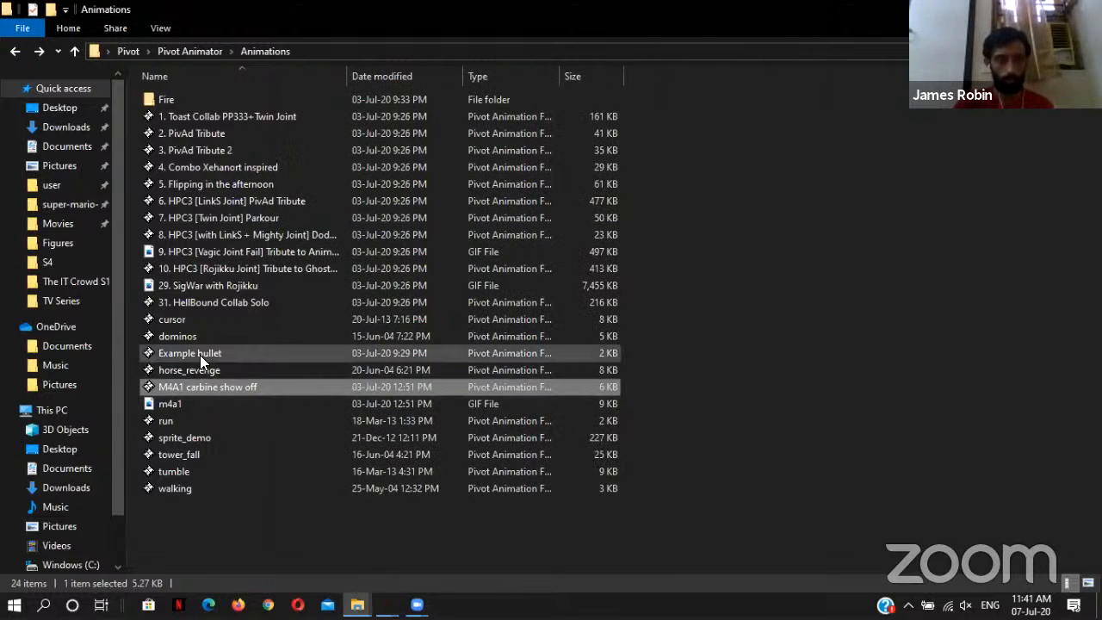
# Step: Play back the Example bullet animation from the Animations folder and leave a fresh copy of it minimised
pyautogui.doubleClick(199, 355)
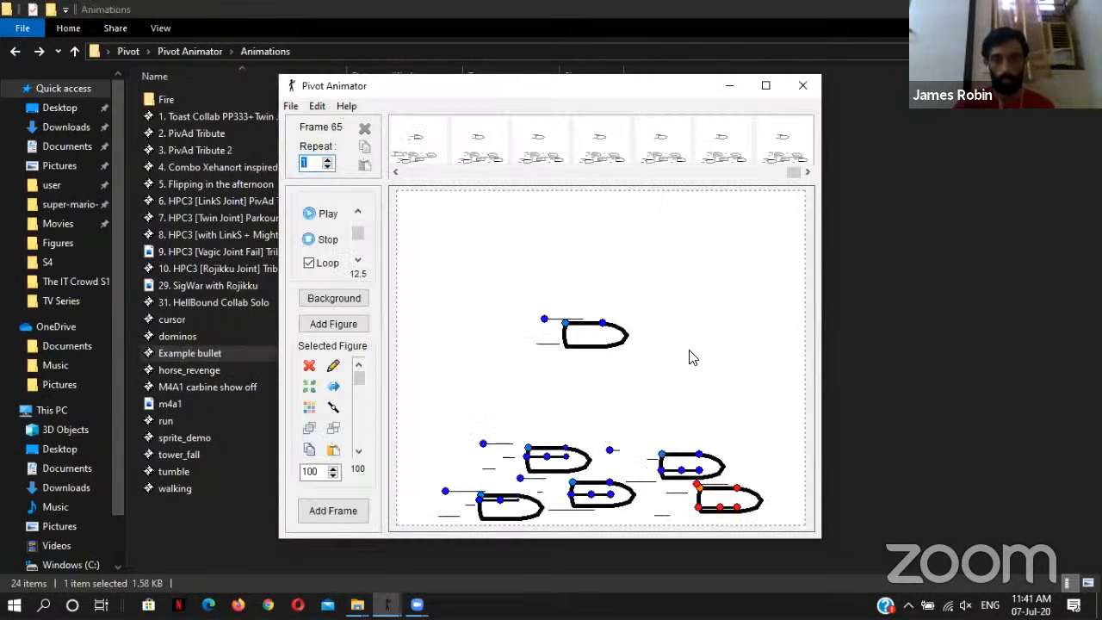
pyautogui.click(318, 214)
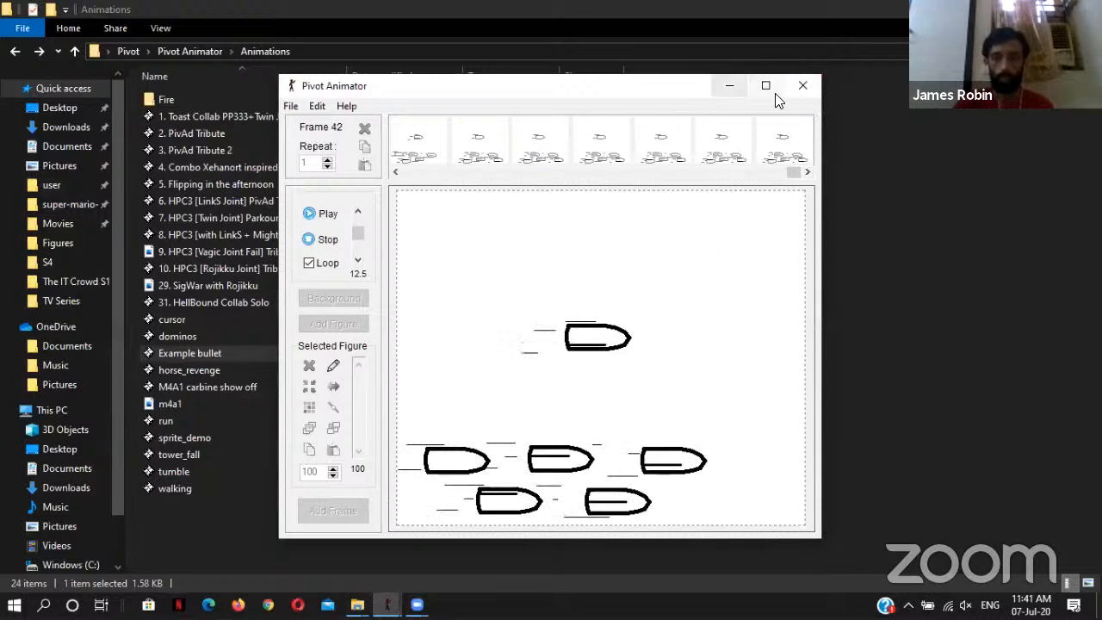
pyautogui.moveTo(389, 601)
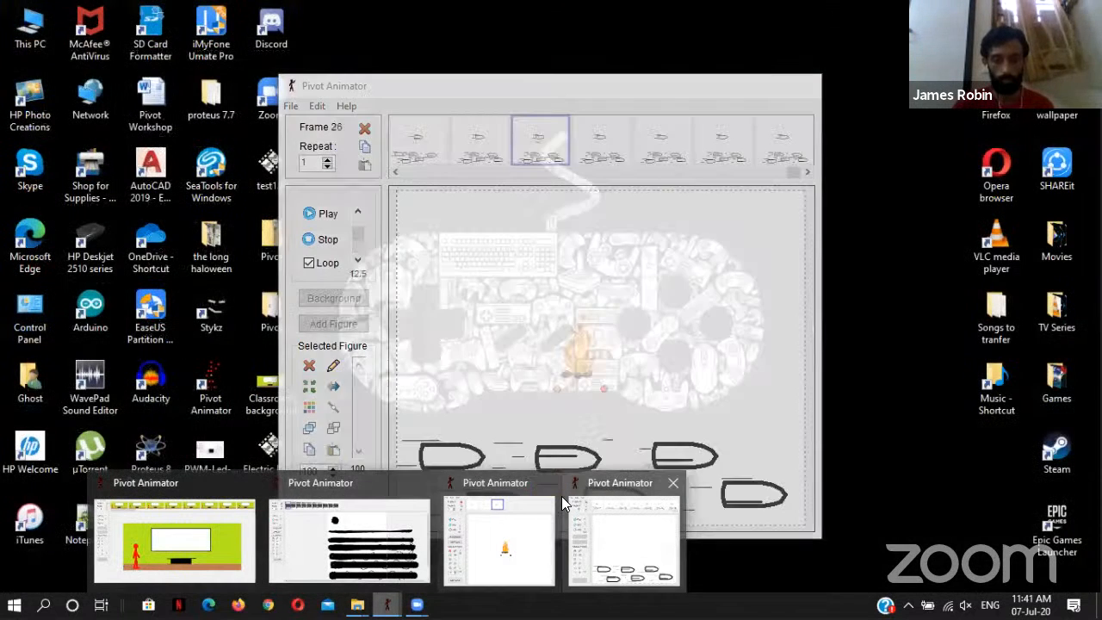
pyautogui.click(603, 530)
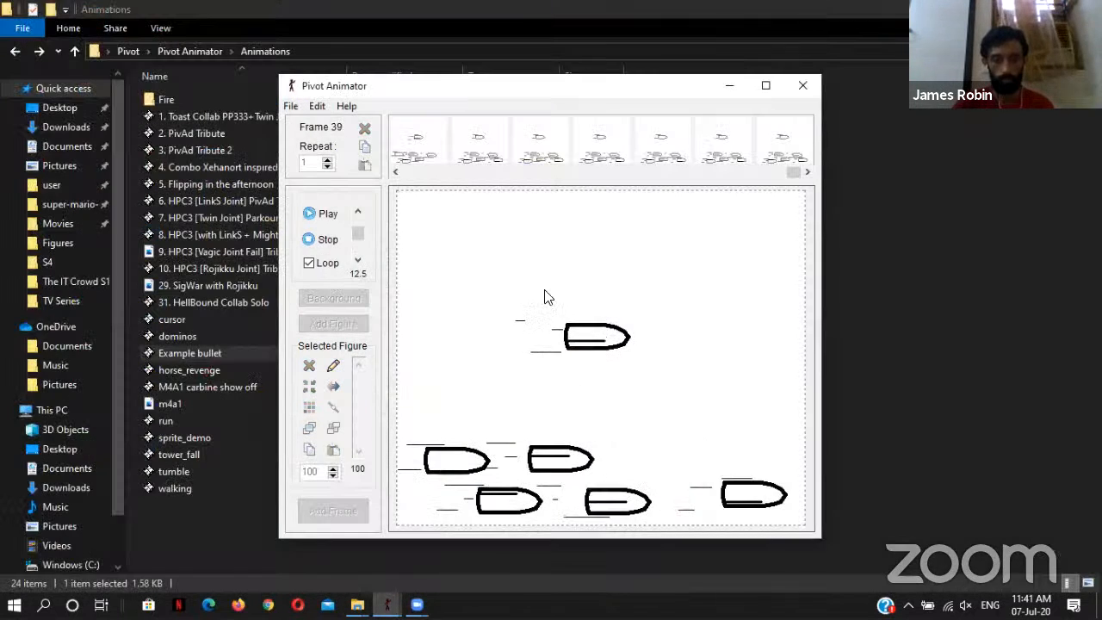
pyautogui.click(801, 85)
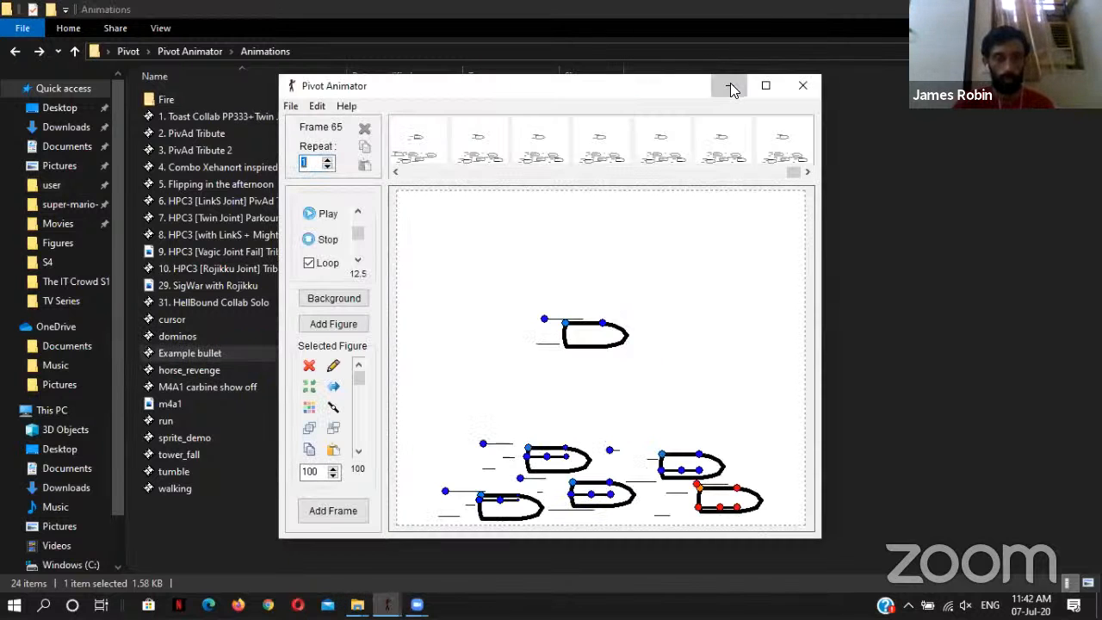
pyautogui.click(728, 86)
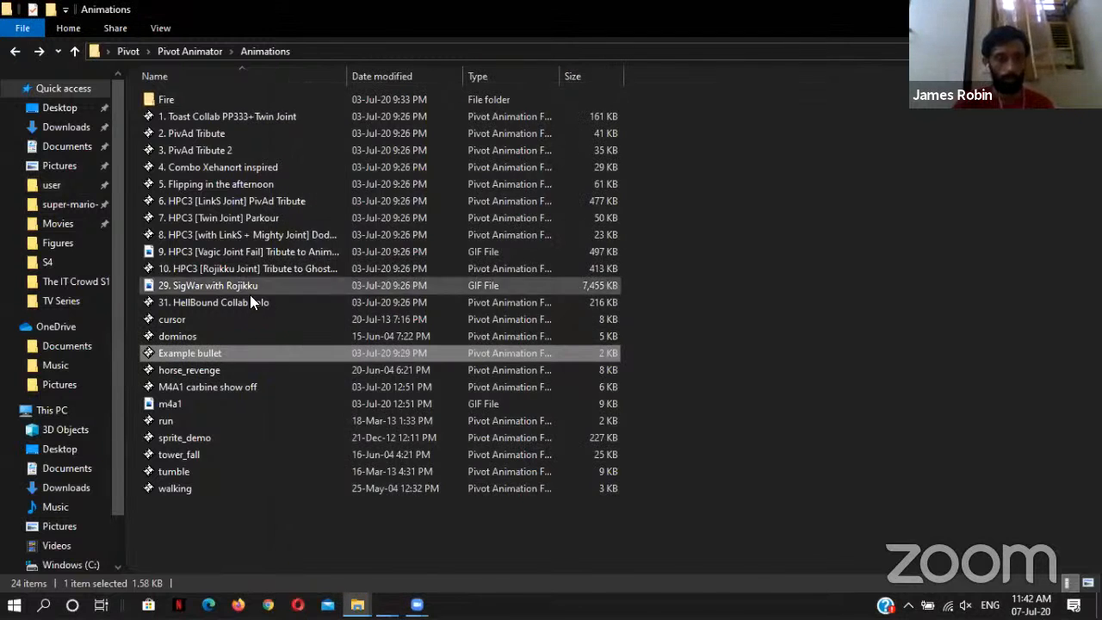
# Step: Reopen the M4A1 carbine show off animation and select the stick figure together with the small gray rifle and its hand parts
pyautogui.doubleClick(241, 387)
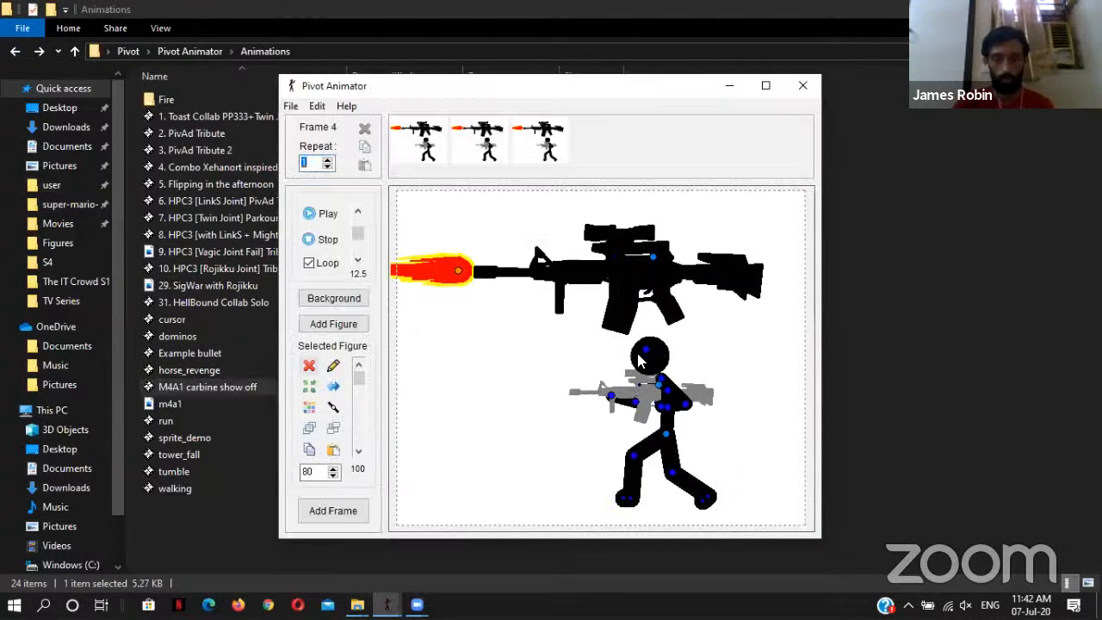
pyautogui.click(580, 356)
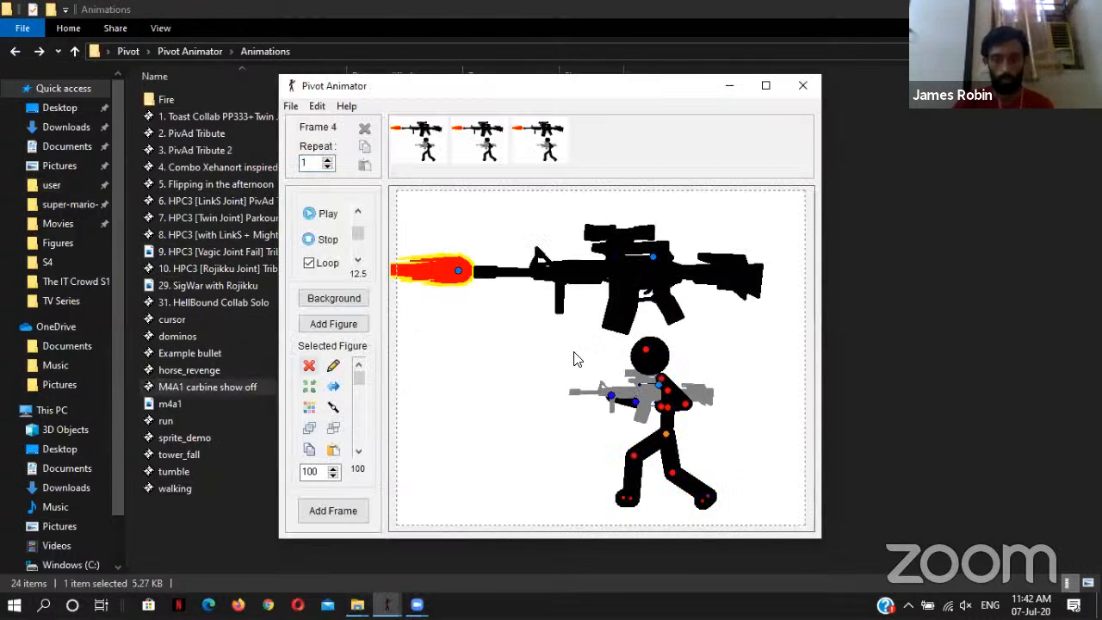
pyautogui.moveTo(523, 342); pyautogui.dragTo(513, 366)
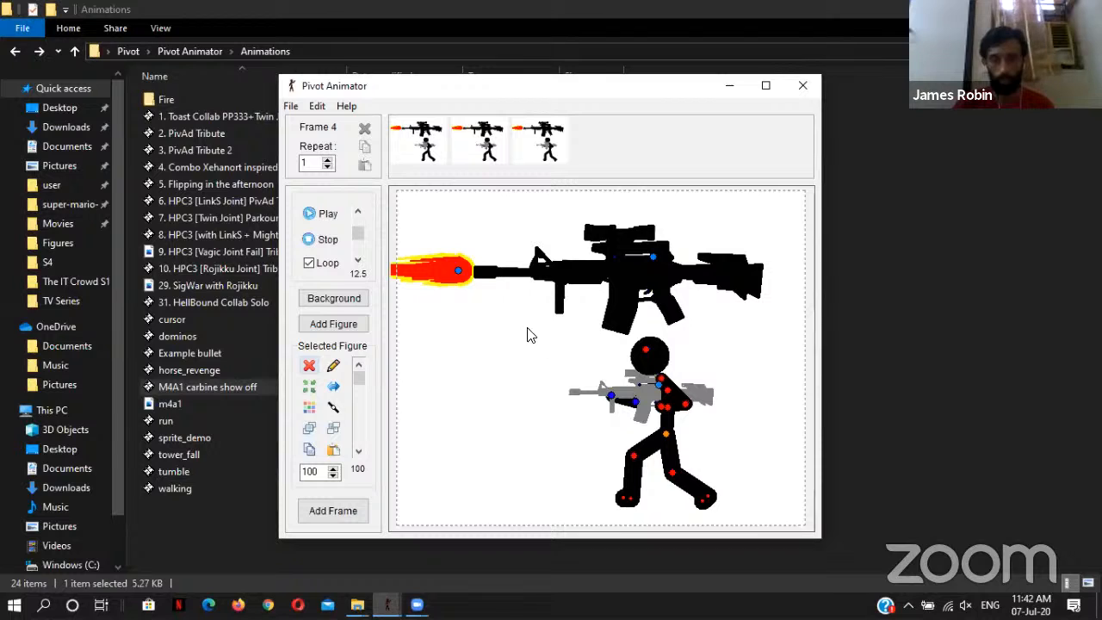
pyautogui.moveTo(526, 328); pyautogui.dragTo(741, 426)
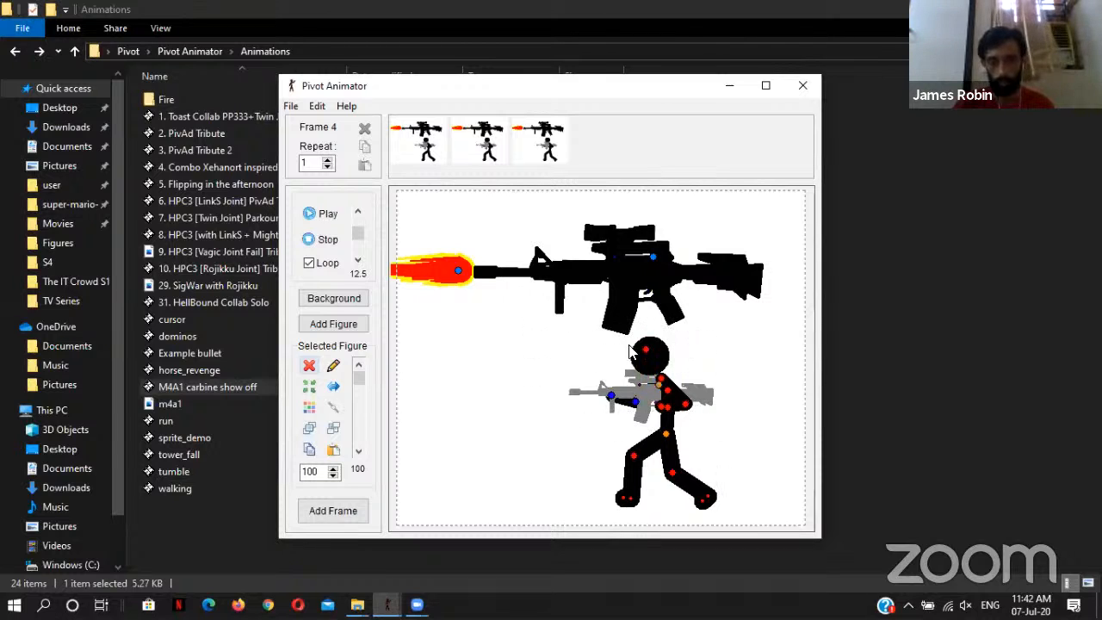
pyautogui.moveTo(601, 341); pyautogui.dragTo(706, 346)
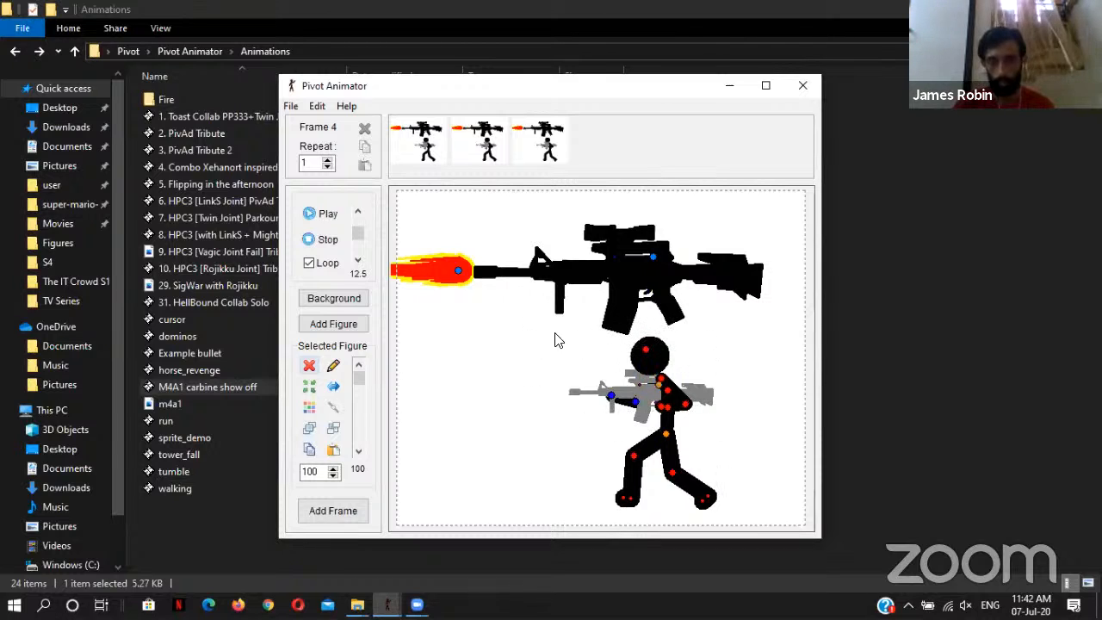
pyautogui.moveTo(555, 334); pyautogui.dragTo(781, 520)
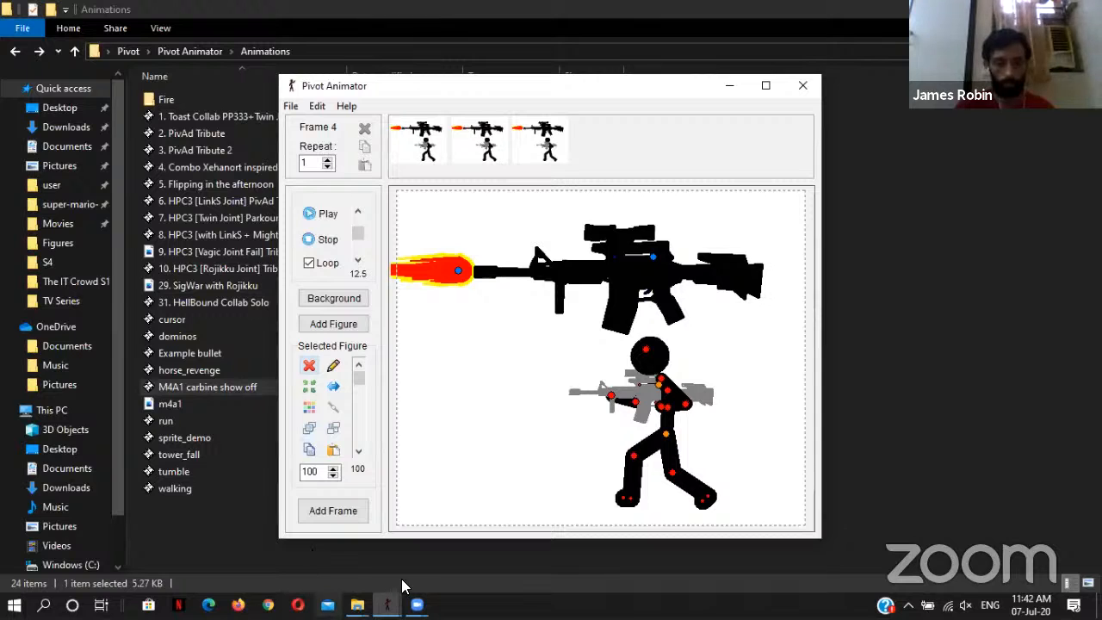
# Step: Return to the classroom animation, stop its playback and select the red stick figure in frame 14
pyautogui.click(386, 604)
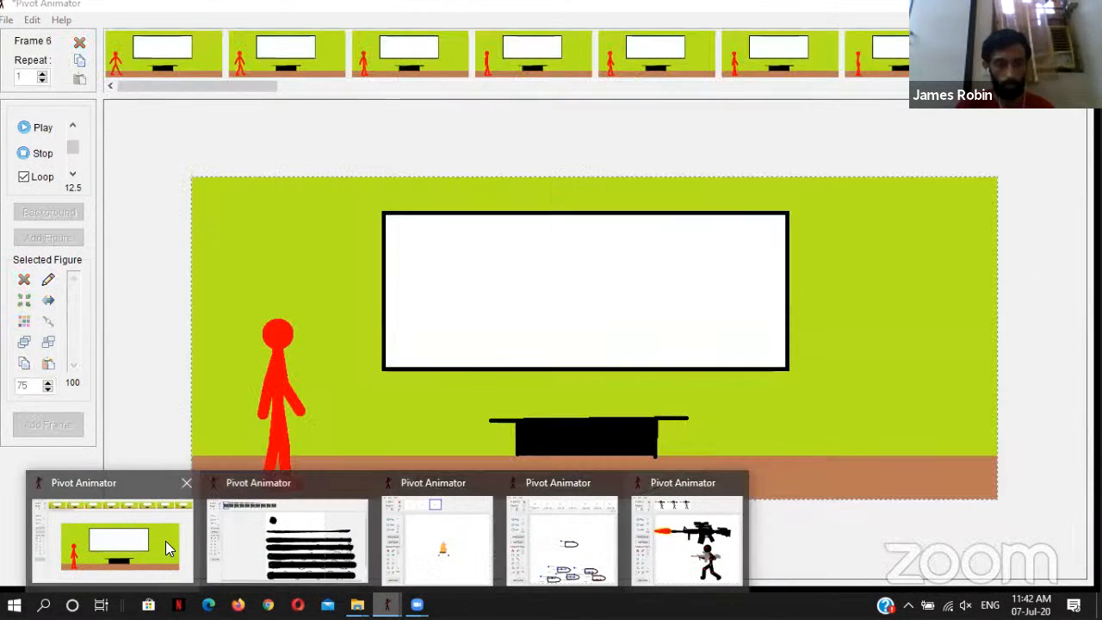
pyautogui.click(166, 541)
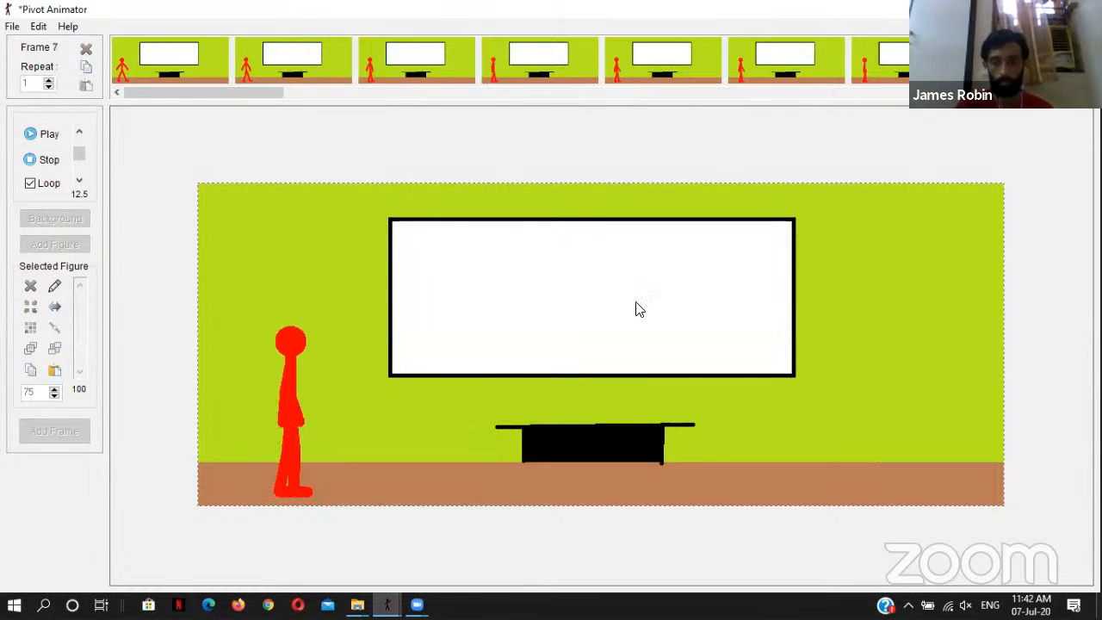
pyautogui.click(41, 160)
pyautogui.click(286, 368)
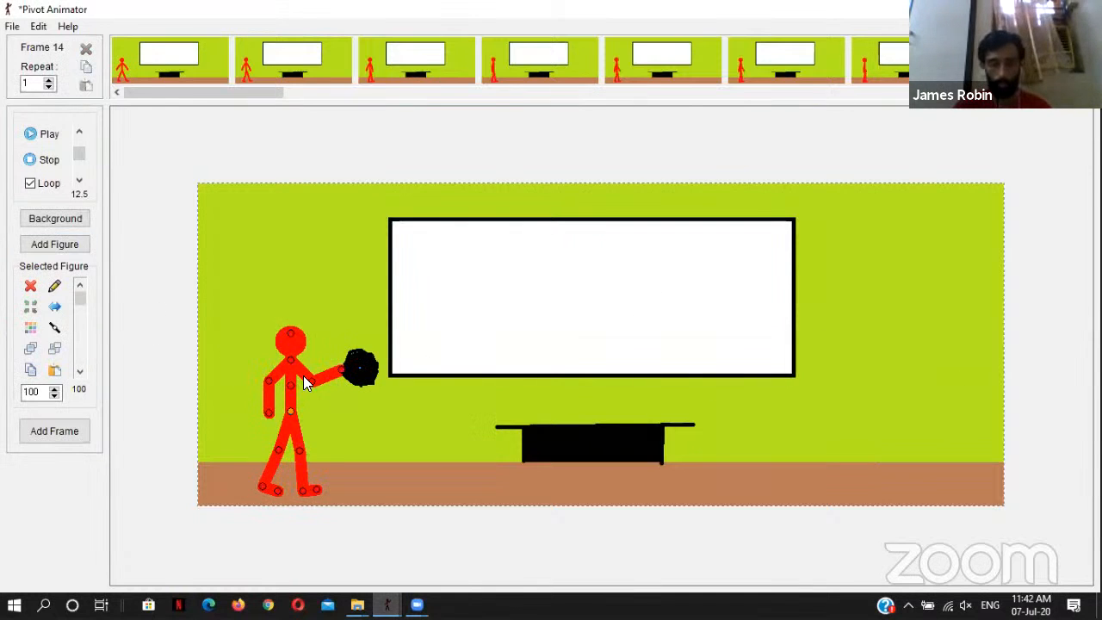
# Step: Add two more frames to the classroom animation, and delete the red stick figure and black ball from frames 14 and 15
pyautogui.press('space')
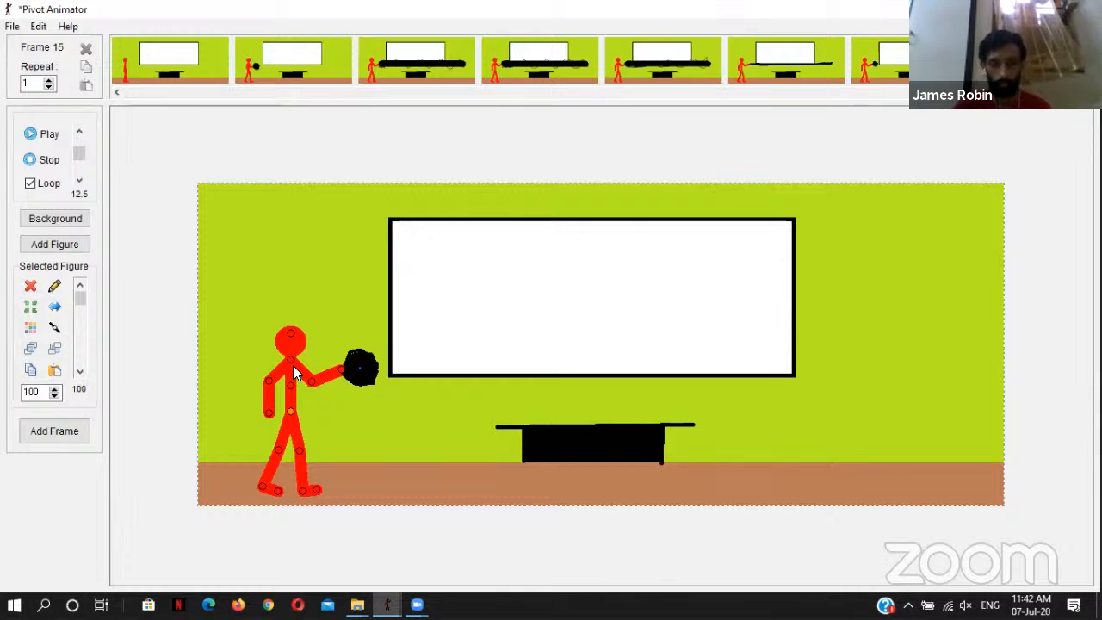
pyautogui.press('space')
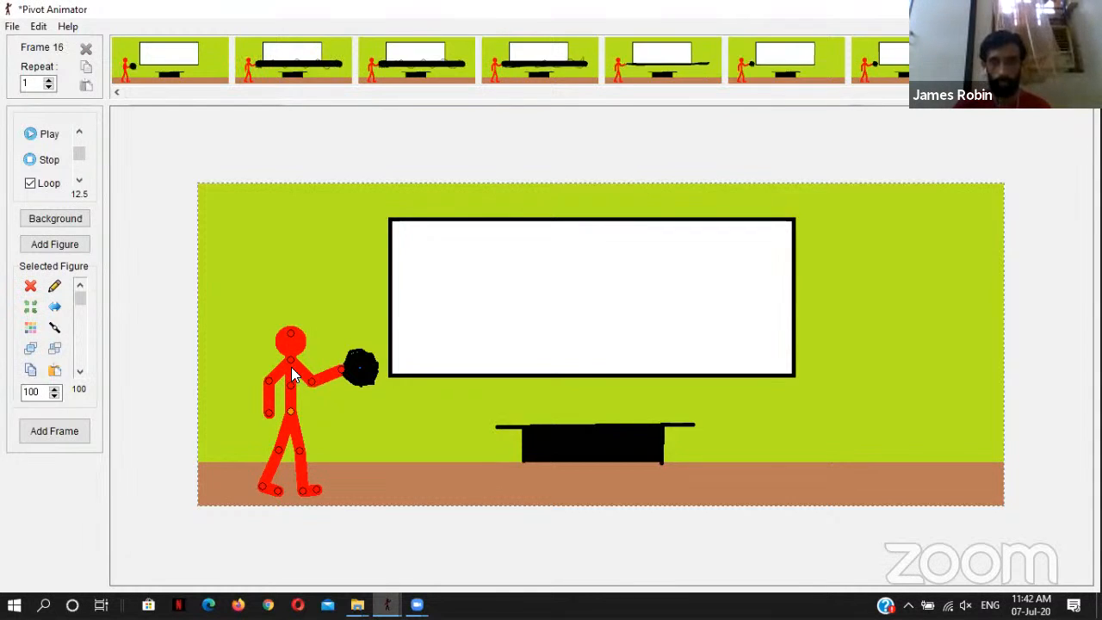
pyautogui.click(871, 69)
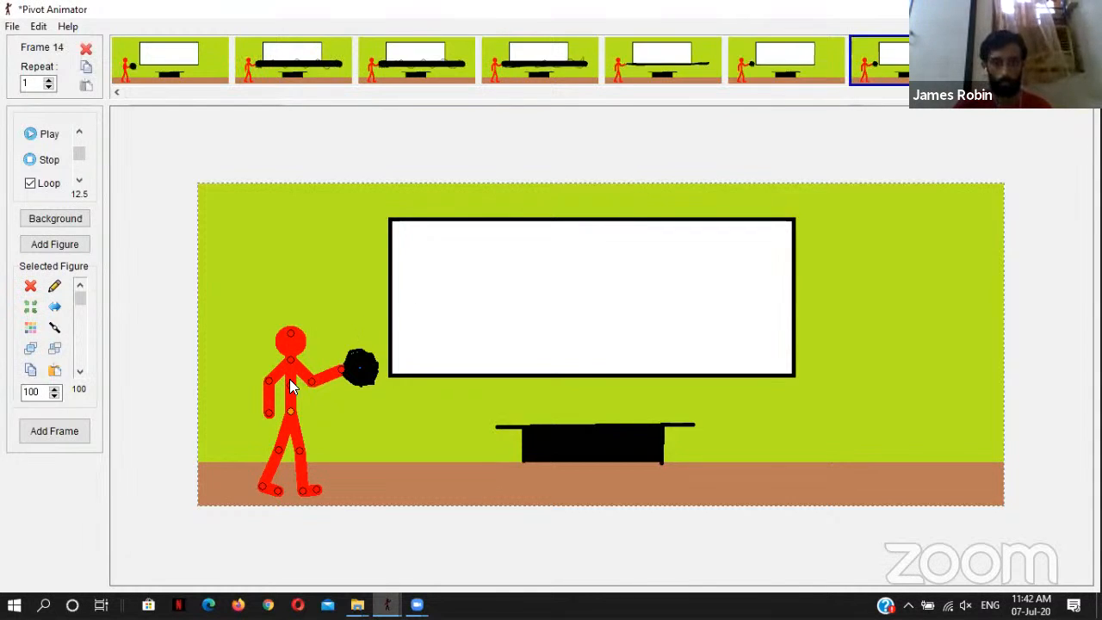
pyautogui.press('Delete')
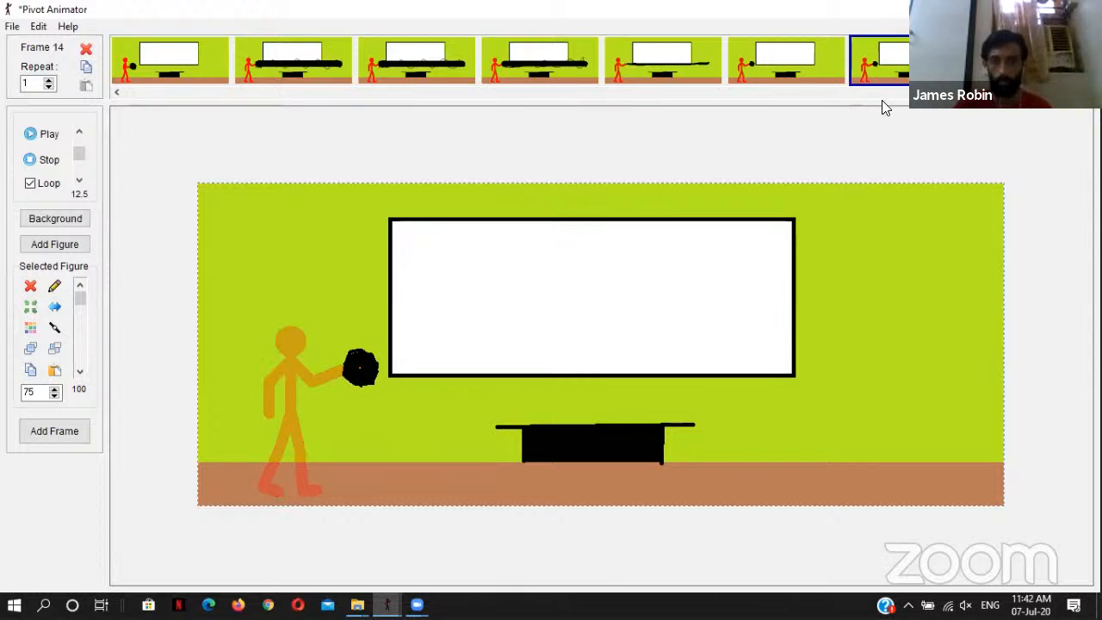
pyautogui.press('Delete')
pyautogui.click(986, 70)
pyautogui.click(320, 372)
pyautogui.press('Delete')
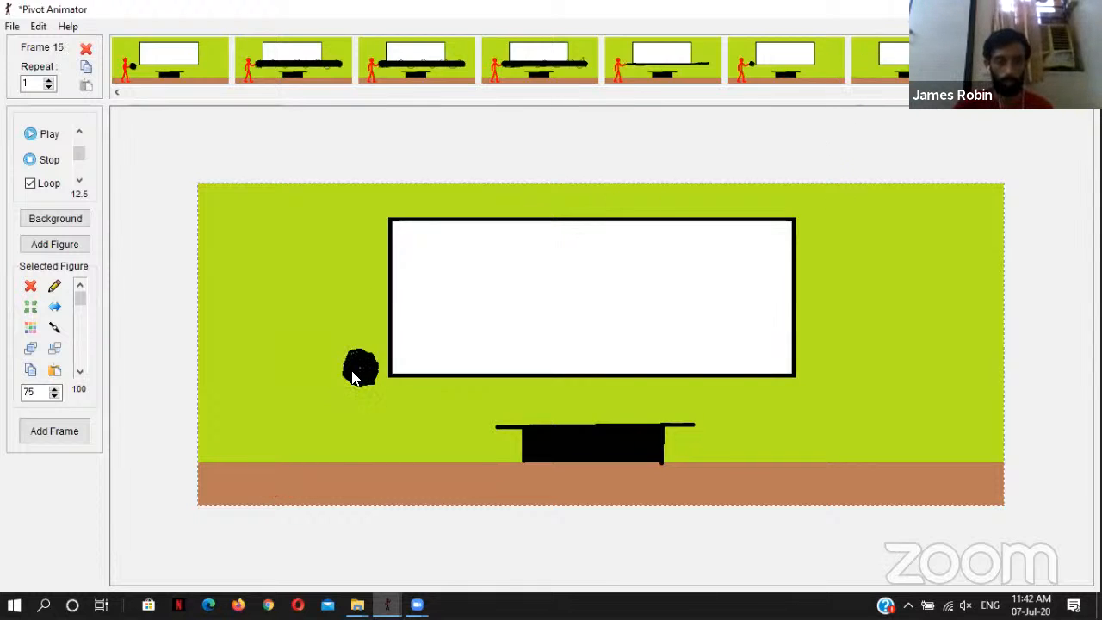
pyautogui.press('Delete')
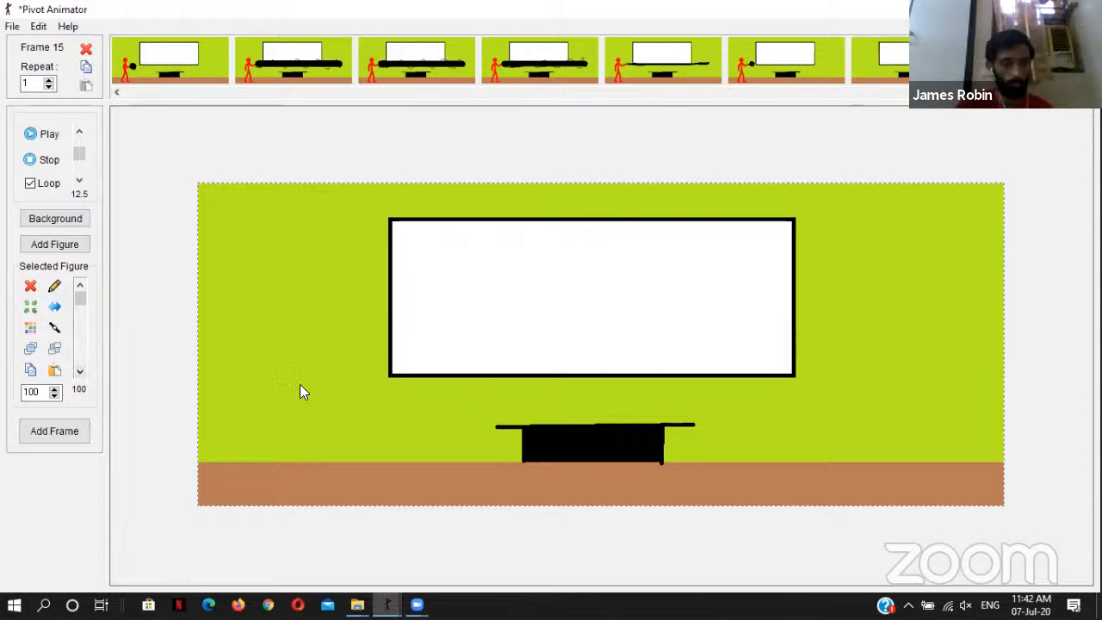
# Step: Paste the copied rifle-carrying stick figure into frame 15 and flip it to face right
pyautogui.click(55, 370)
pyautogui.moveTo(463, 436); pyautogui.dragTo(327, 420)
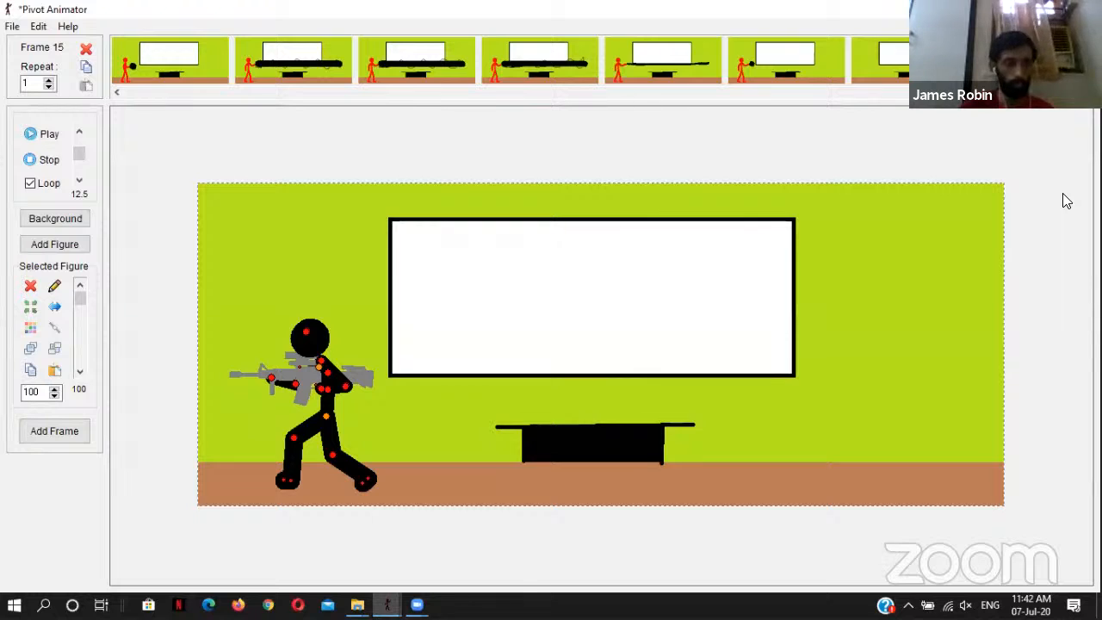
pyautogui.click(54, 308)
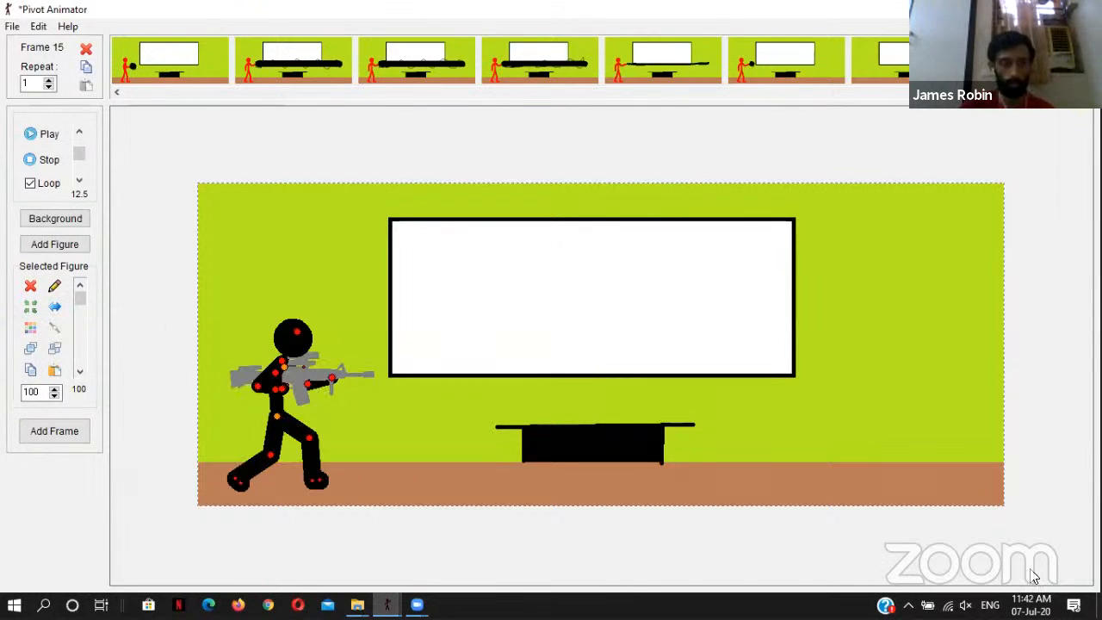
# Step: Centre the rifle-carrying figure on the stage, and reposition it at the left end of the classroom floor
pyautogui.click(30, 308)
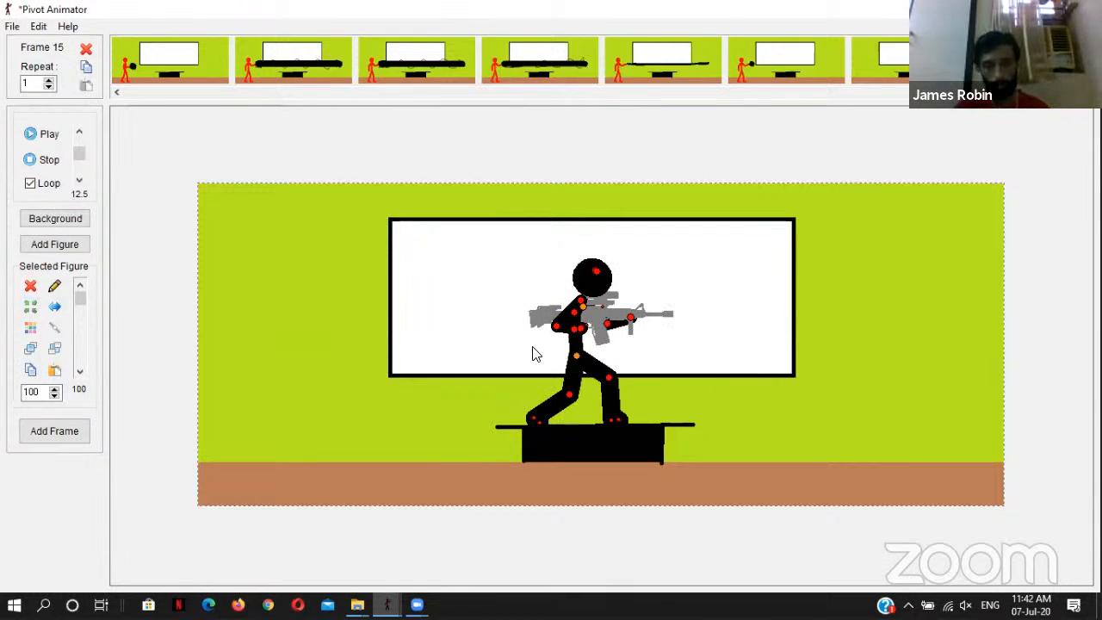
pyautogui.moveTo(576, 356); pyautogui.dragTo(270, 400)
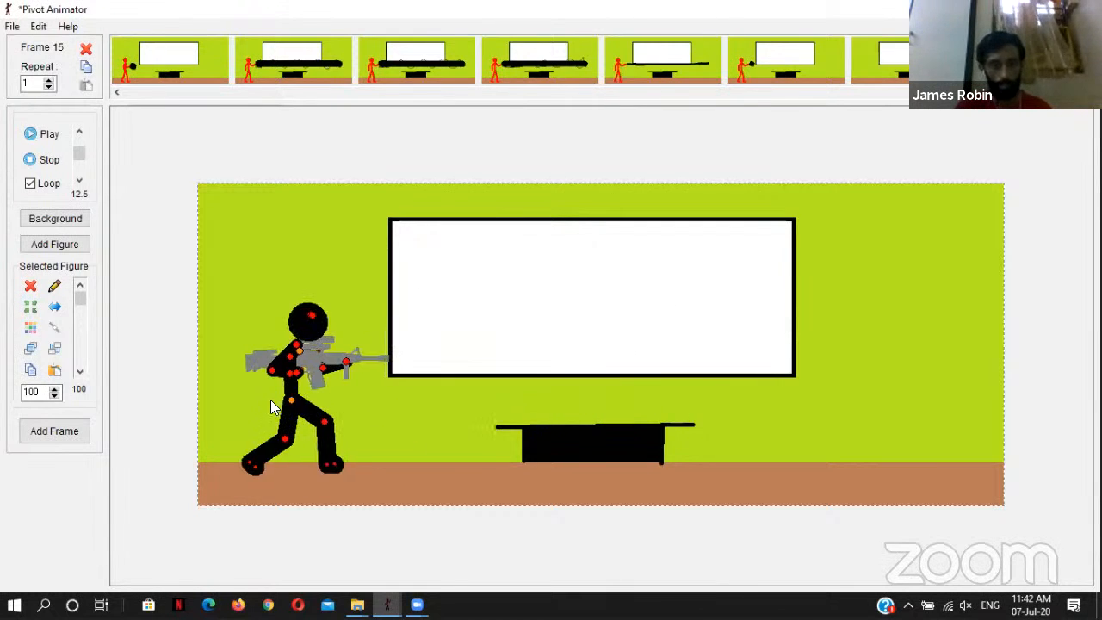
pyautogui.click(30, 308)
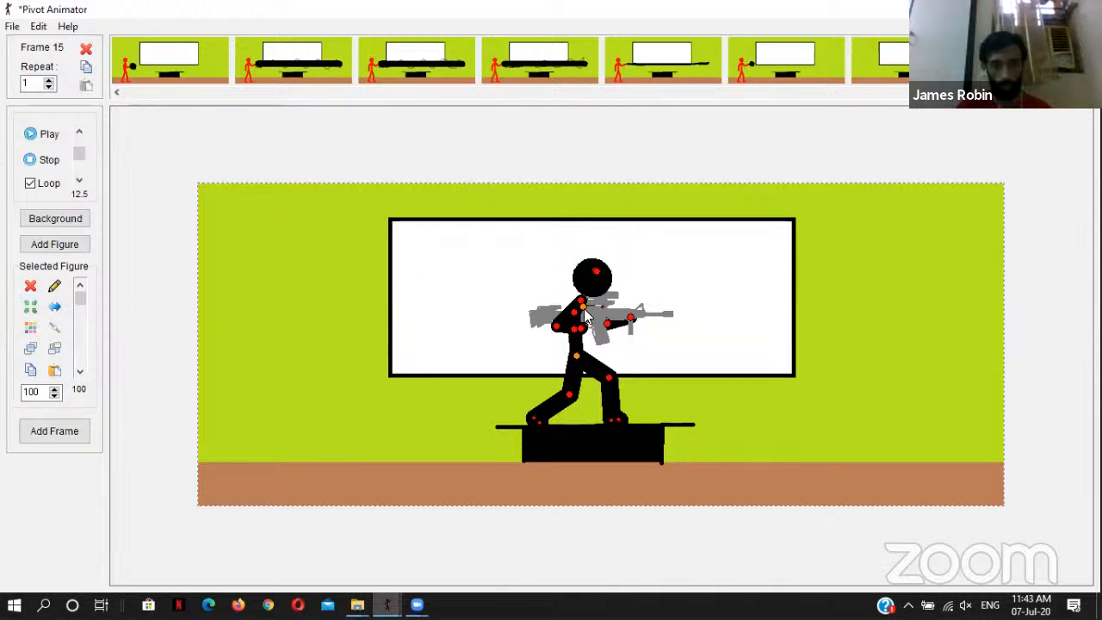
pyautogui.moveTo(576, 356); pyautogui.dragTo(265, 413)
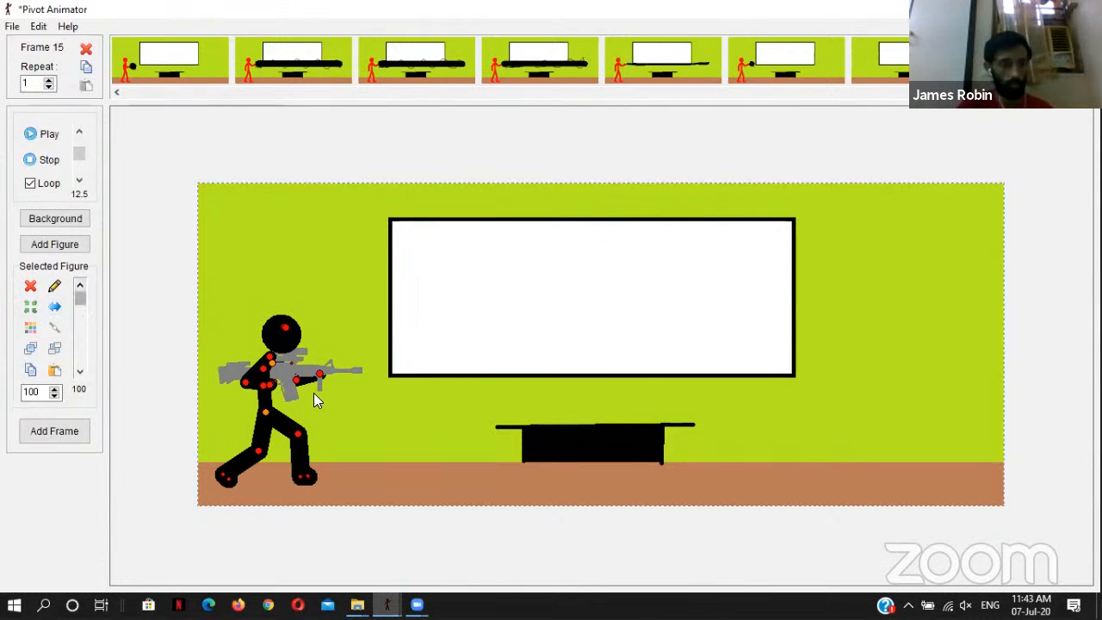
# Step: Load the 5991655-nasa-wallpaper image from the wallpaper folder as the background of frame 15
pyautogui.click(12, 25)
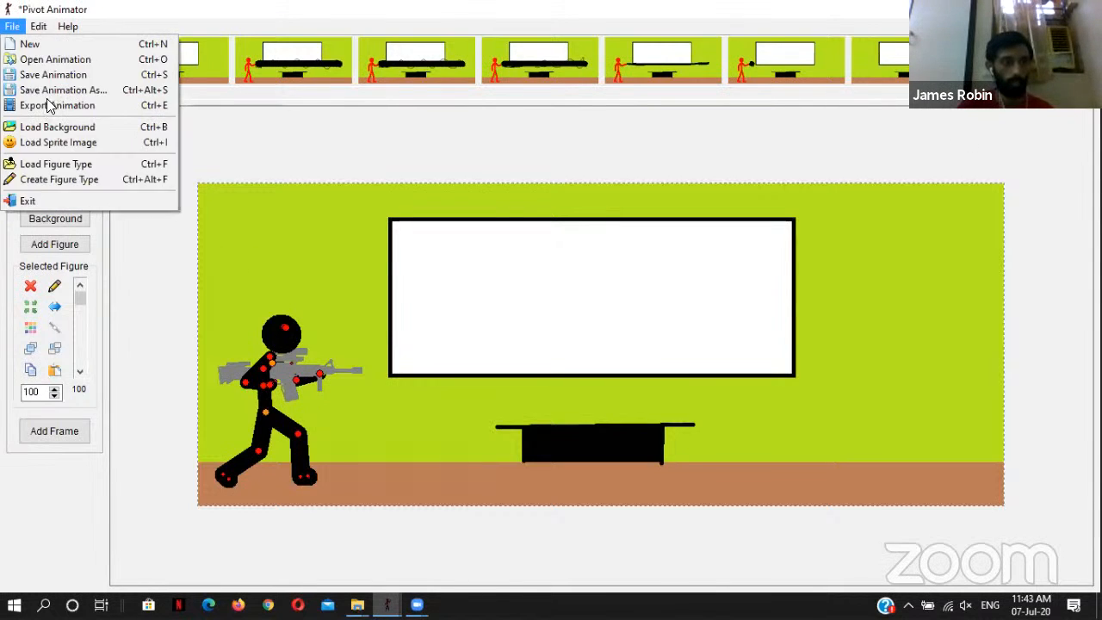
pyautogui.click(117, 126)
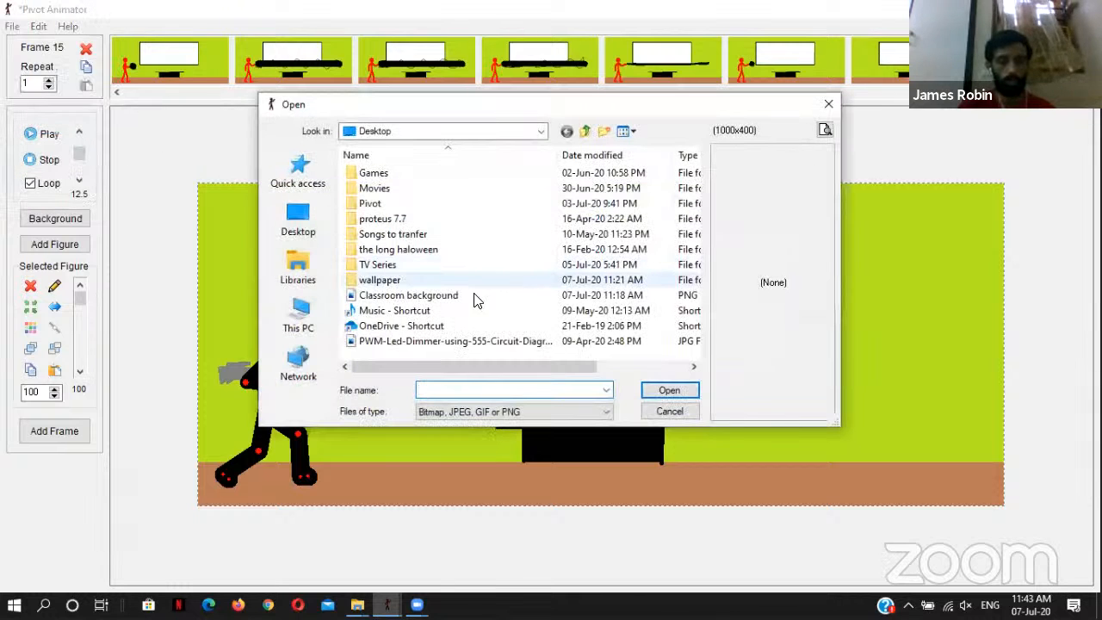
pyautogui.doubleClick(397, 281)
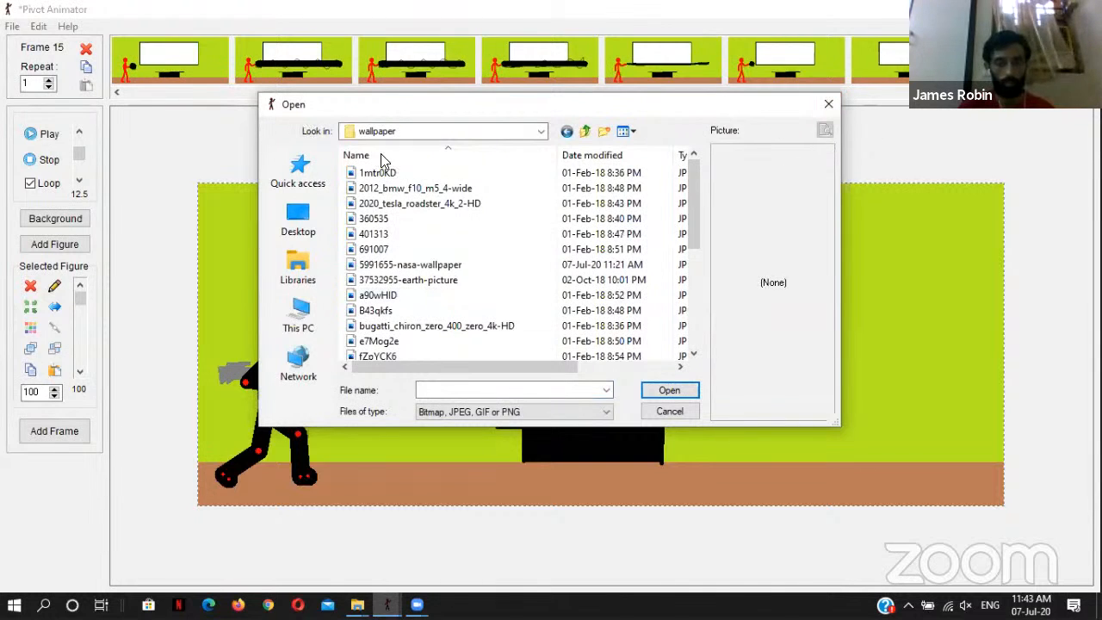
pyautogui.scroll(-2, 456, 271)
pyautogui.scroll(2, 464, 276)
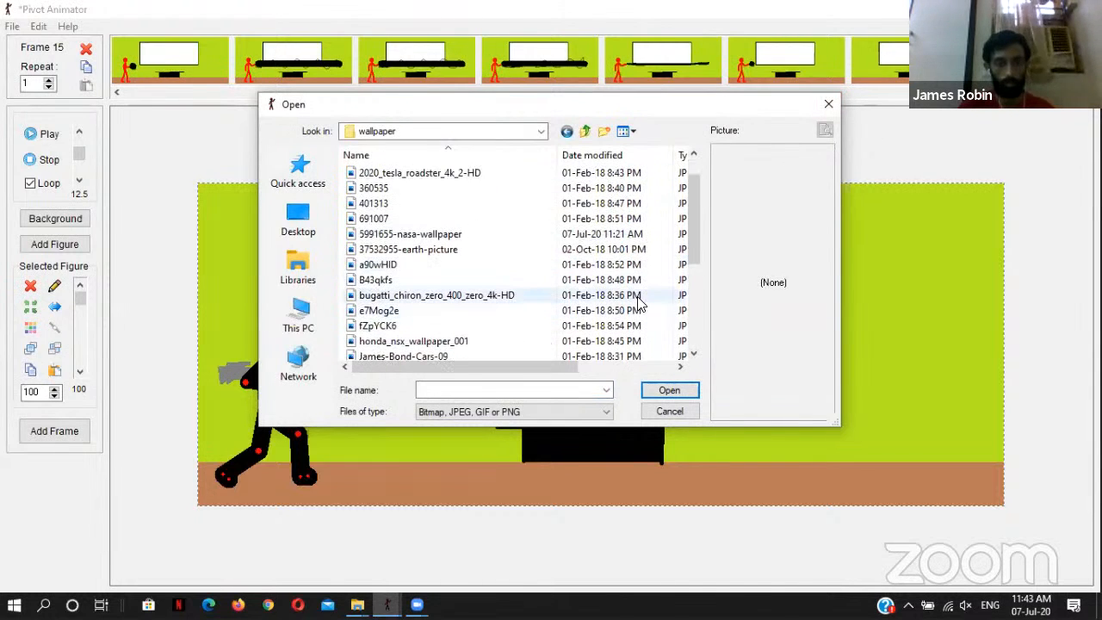
pyautogui.click(465, 249)
pyautogui.click(463, 234)
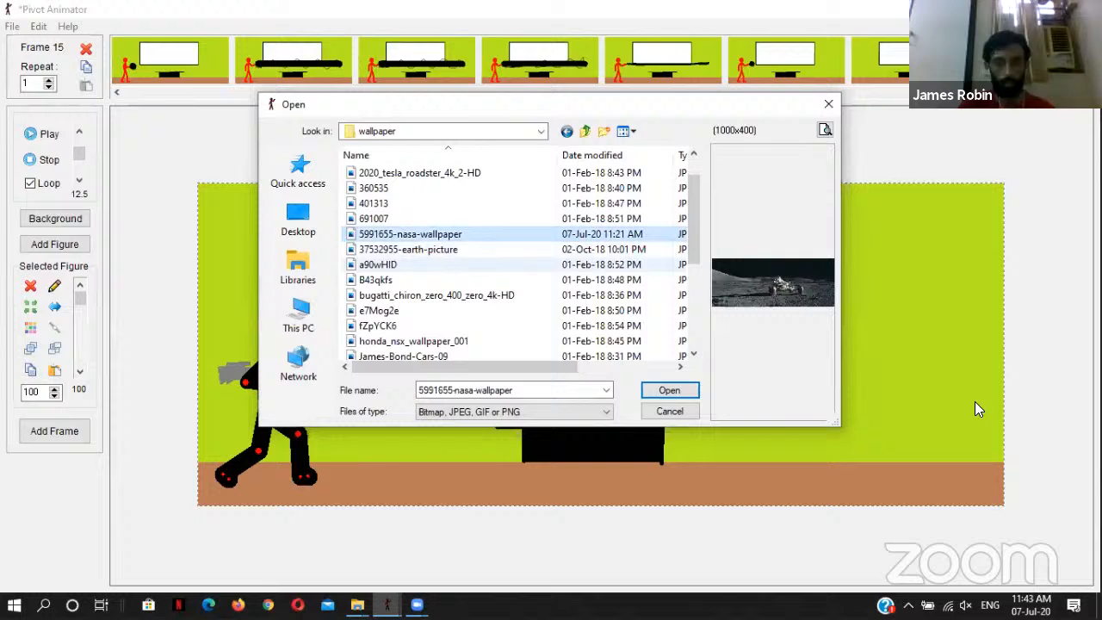
pyautogui.click(668, 391)
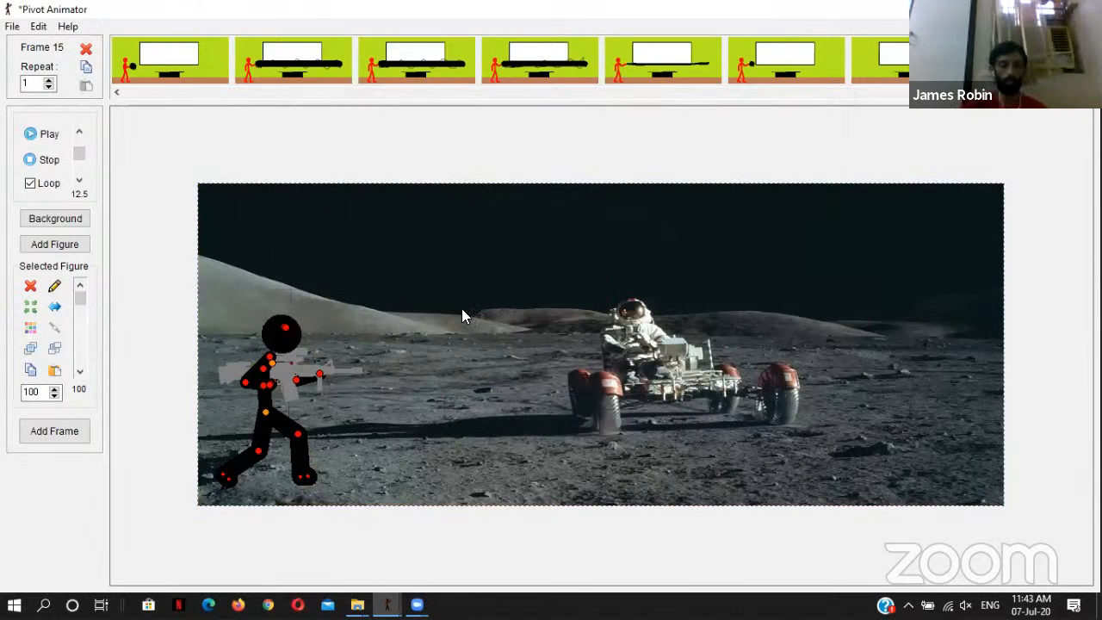
# Step: Recolour the black stick figure green
pyautogui.click(270, 346)
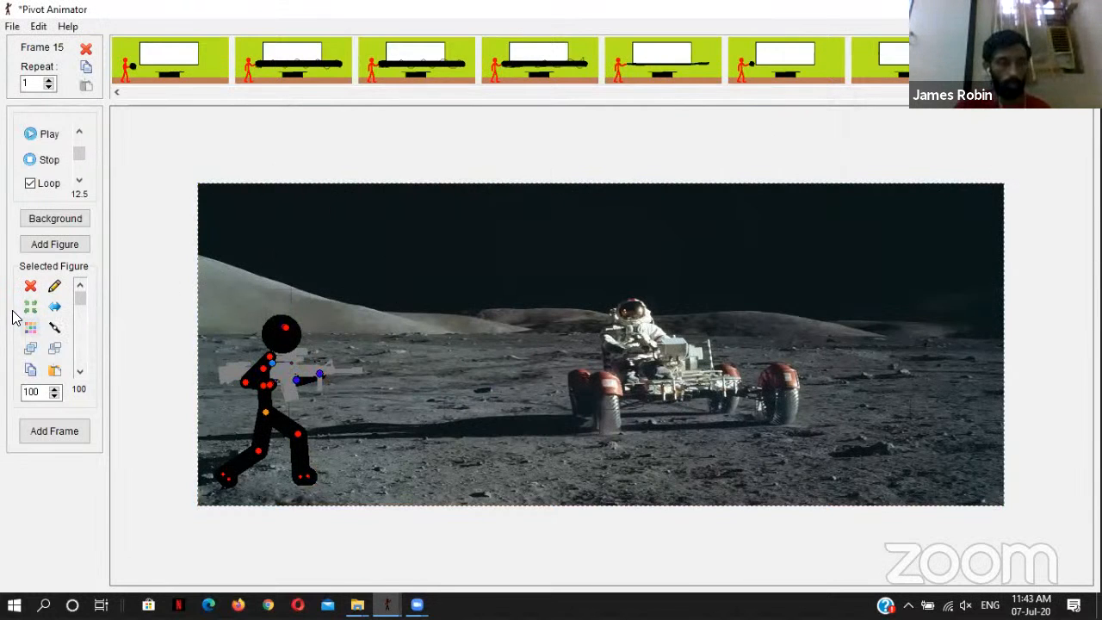
pyautogui.click(31, 330)
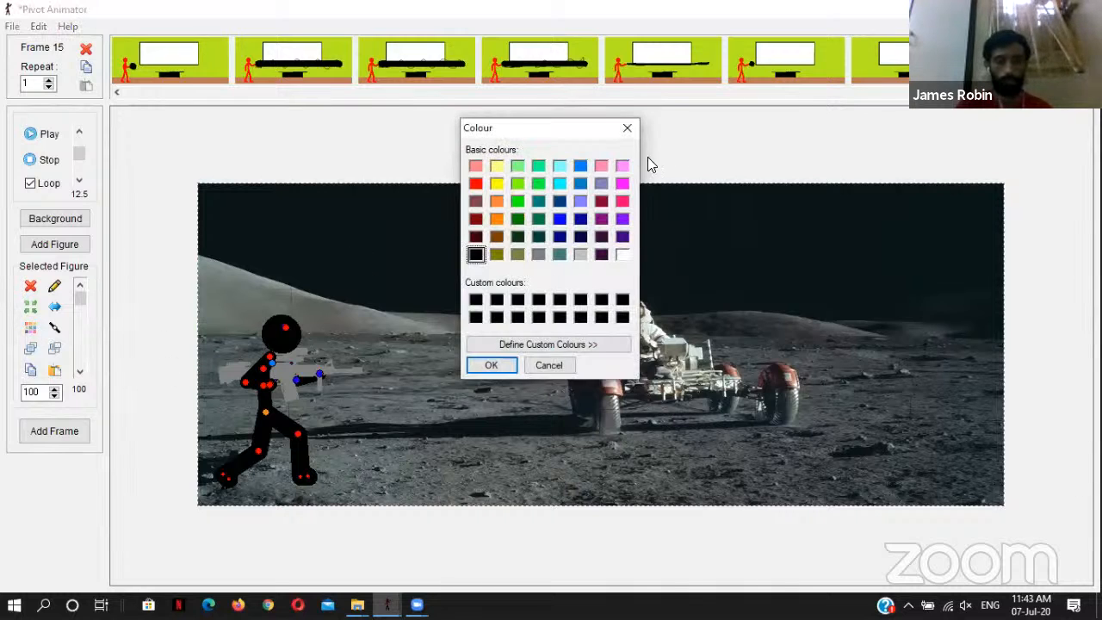
pyautogui.click(516, 201)
pyautogui.click(493, 363)
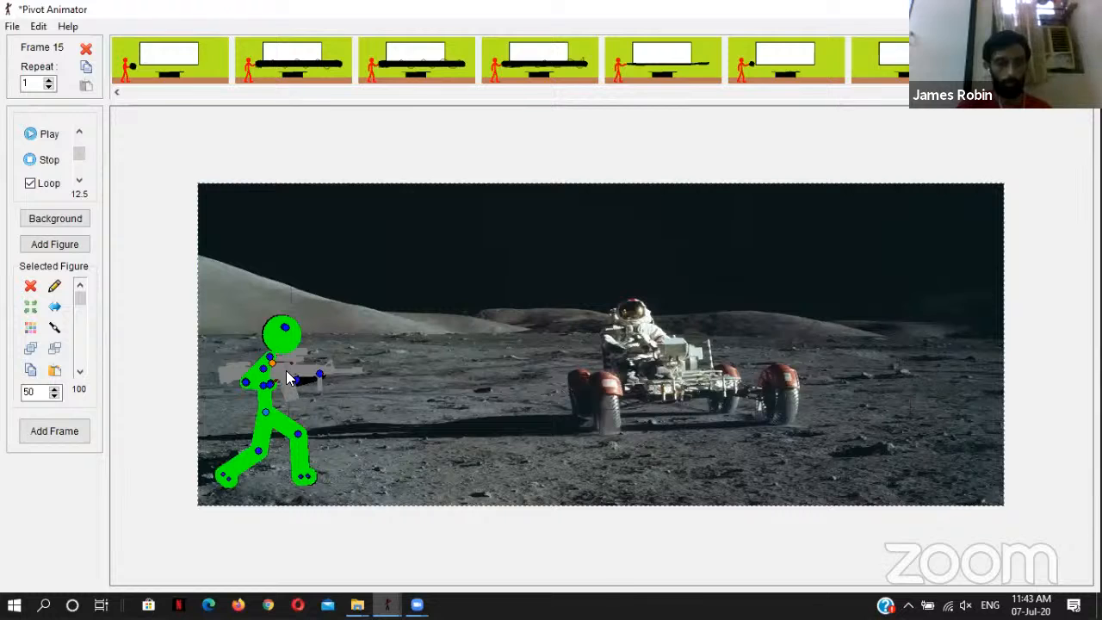
# Step: Recolour the gray rifle dark red
pyautogui.click(30, 331)
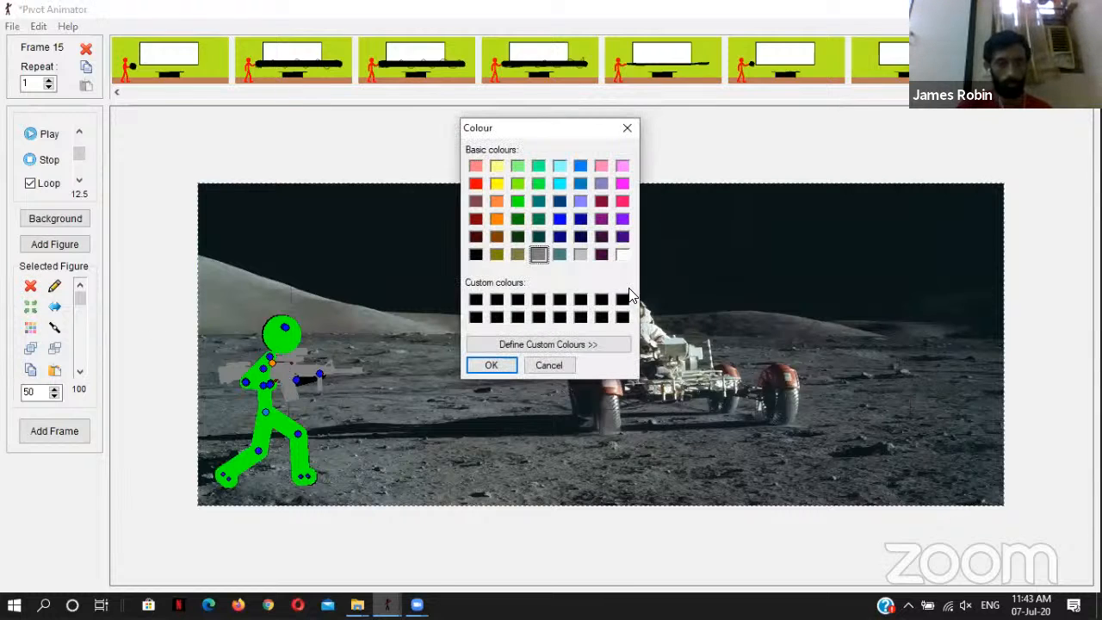
pyautogui.click(470, 217)
pyautogui.click(492, 364)
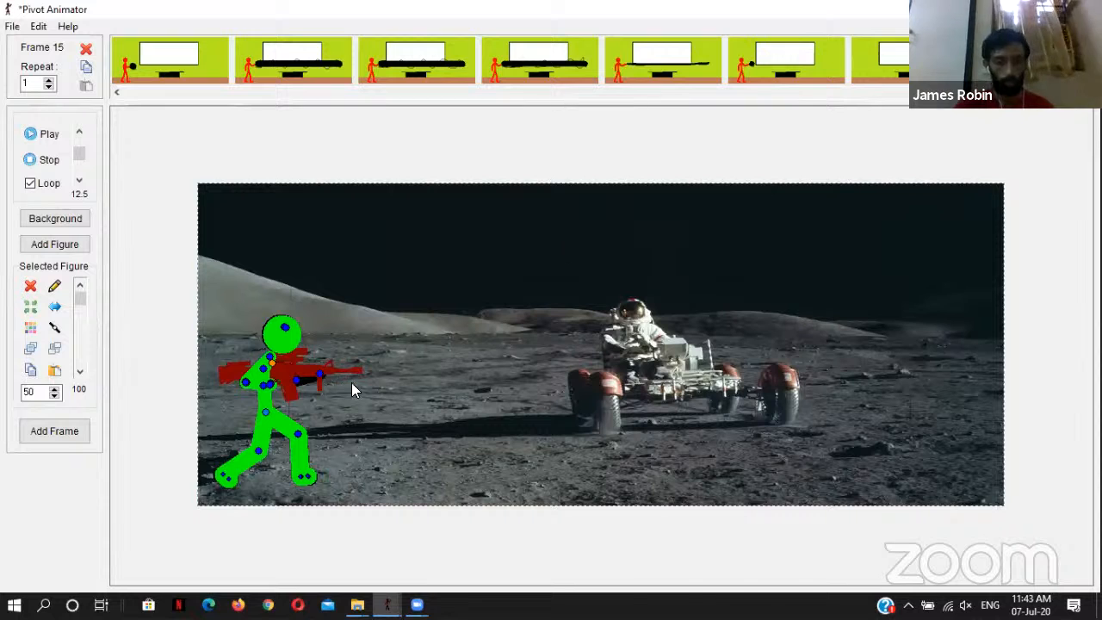
# Step: Copy the red muzzle flame from the M4A1 carbine animation into frame 15 and flip it so its tail points right
pyautogui.moveTo(387, 605)
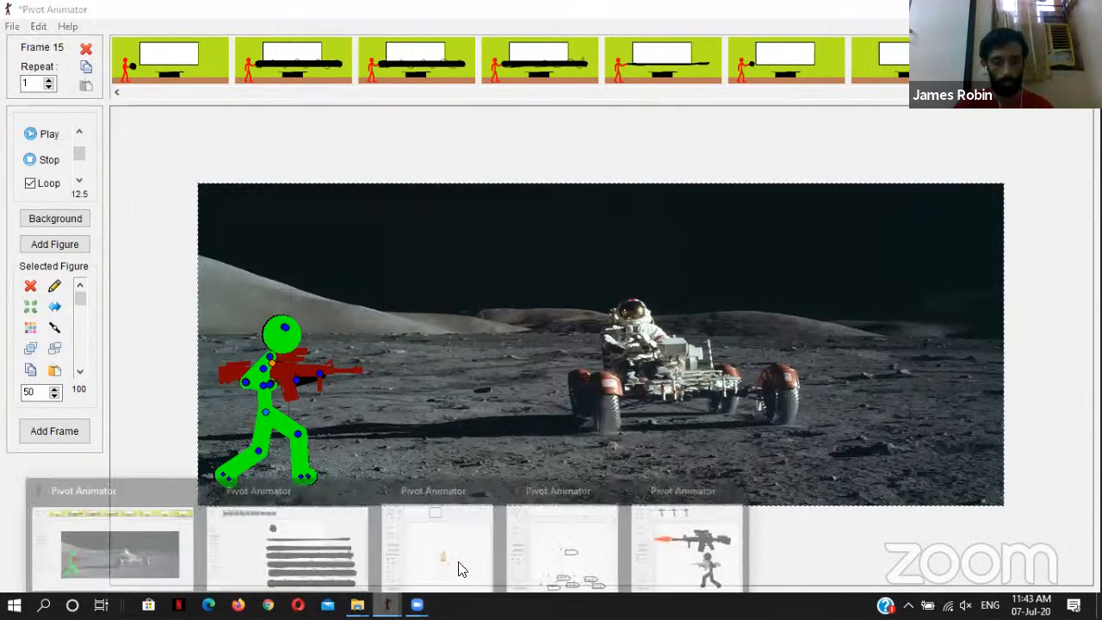
pyautogui.click(477, 484)
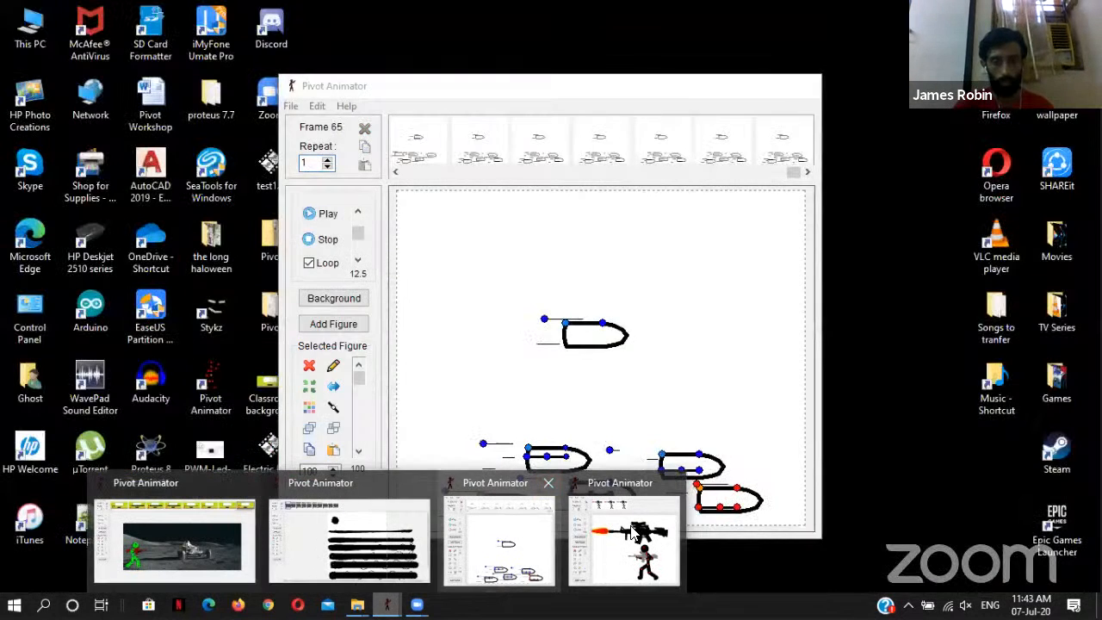
pyautogui.click(628, 538)
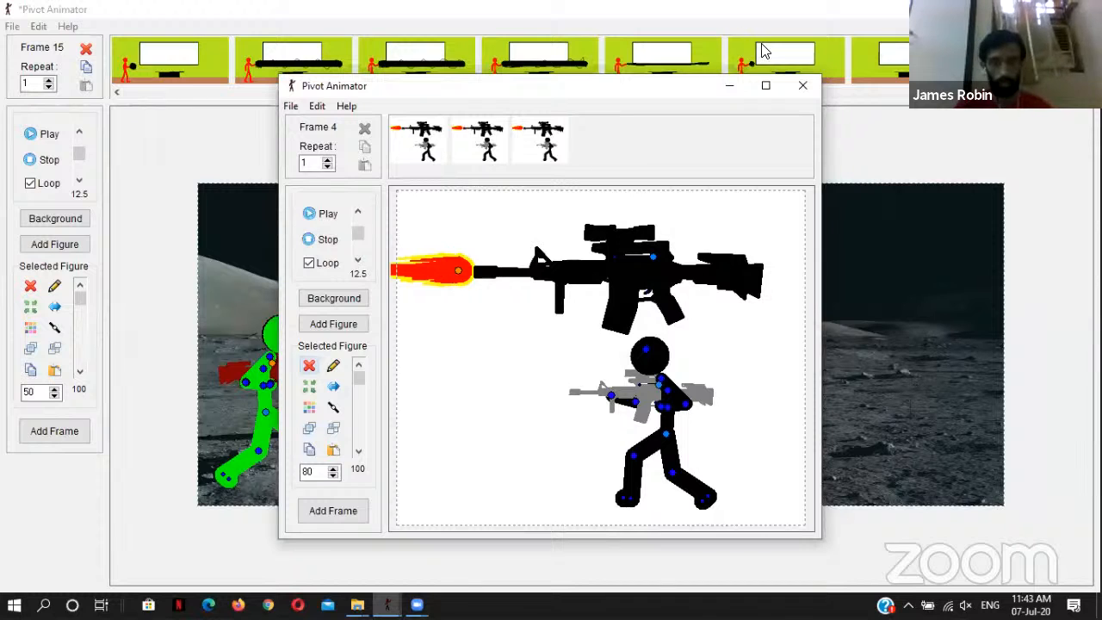
pyautogui.click(733, 85)
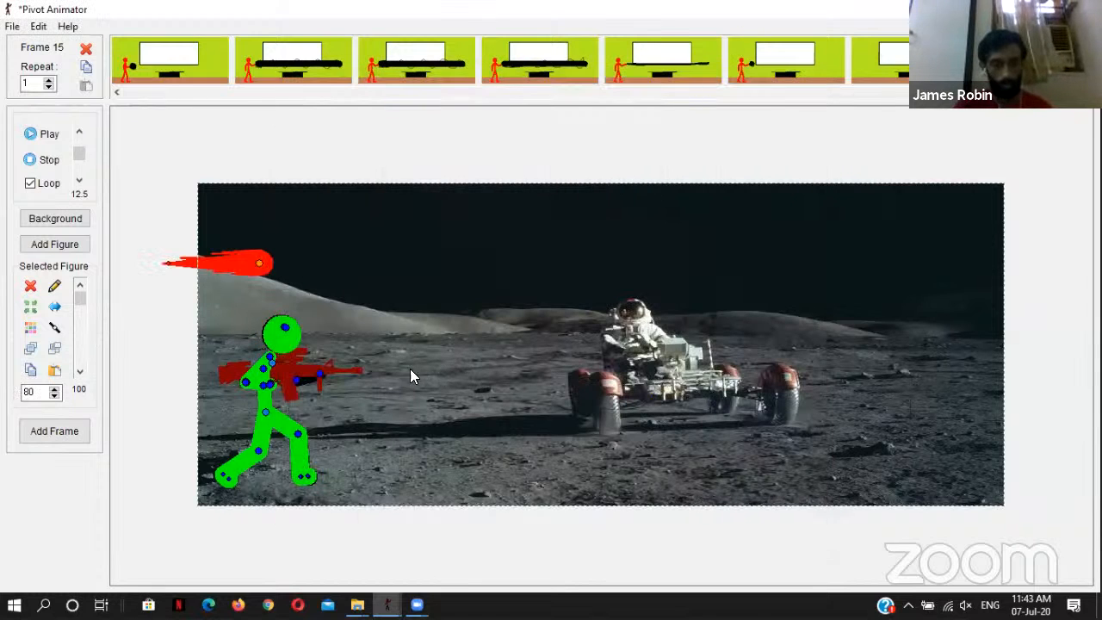
pyautogui.moveTo(268, 269); pyautogui.dragTo(503, 372)
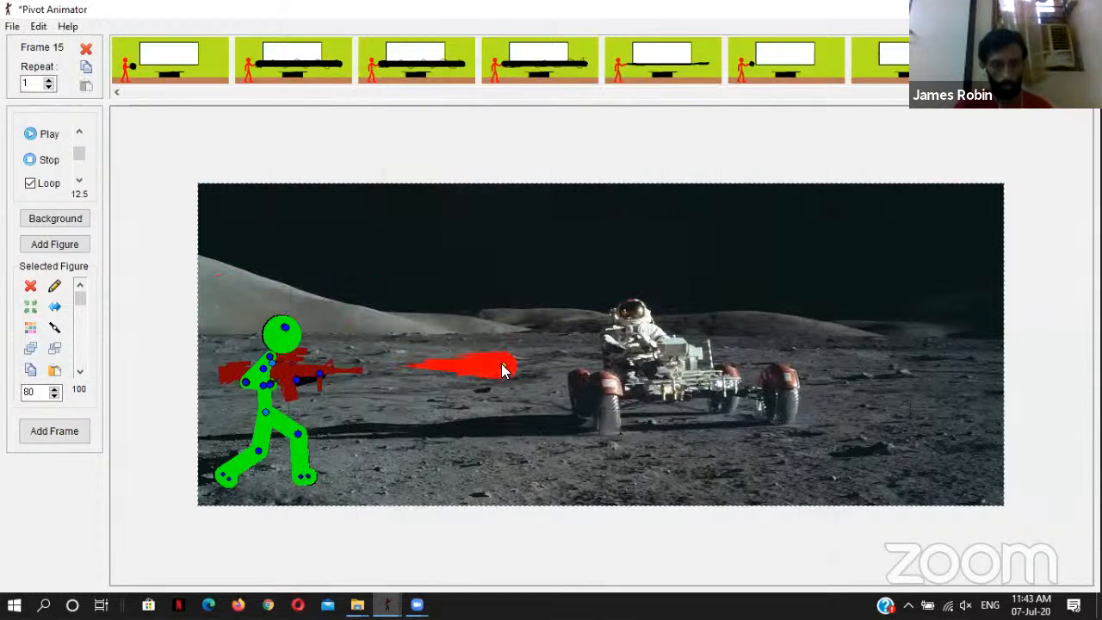
pyautogui.click(54, 306)
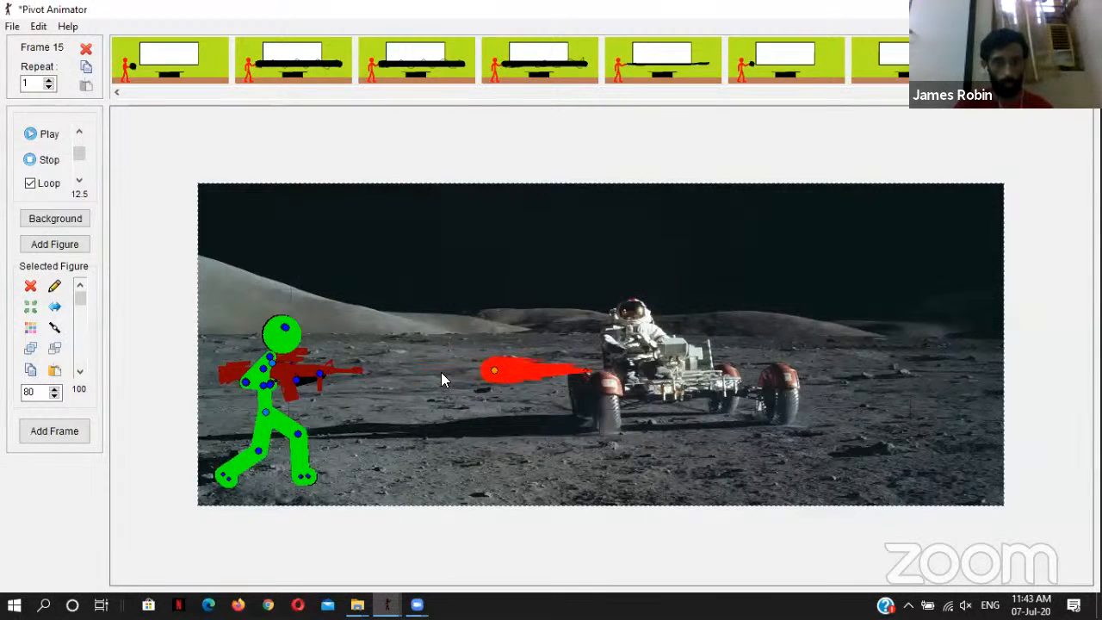
# Step: Scale the red flame to 60 and place it at the muzzle of the dark red rifle
pyautogui.doubleClick(31, 389)
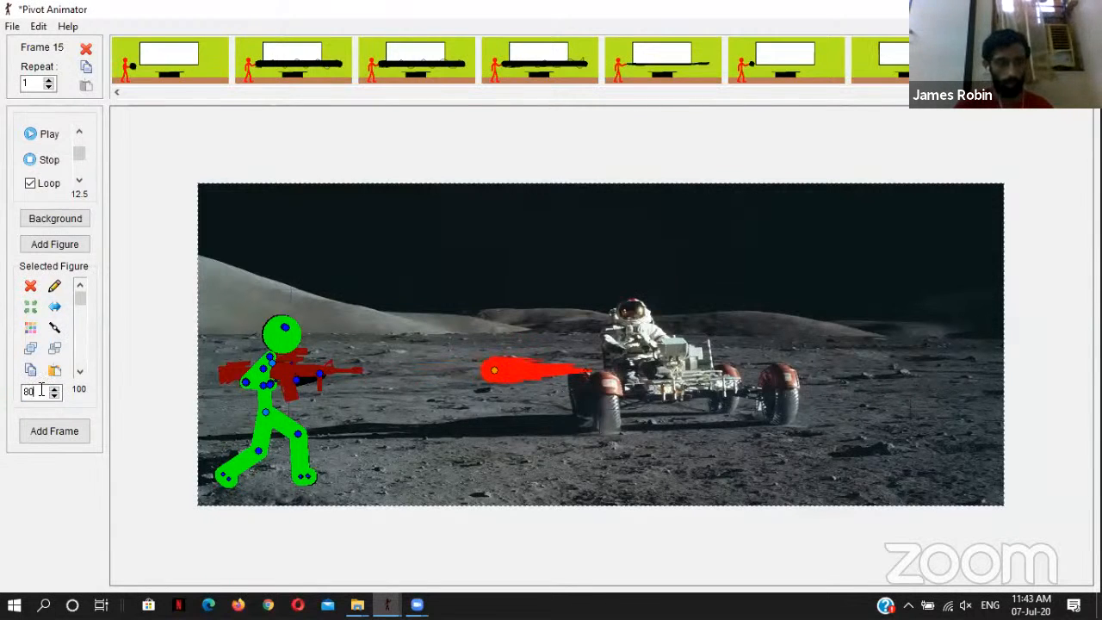
pyautogui.press('BackSpace')
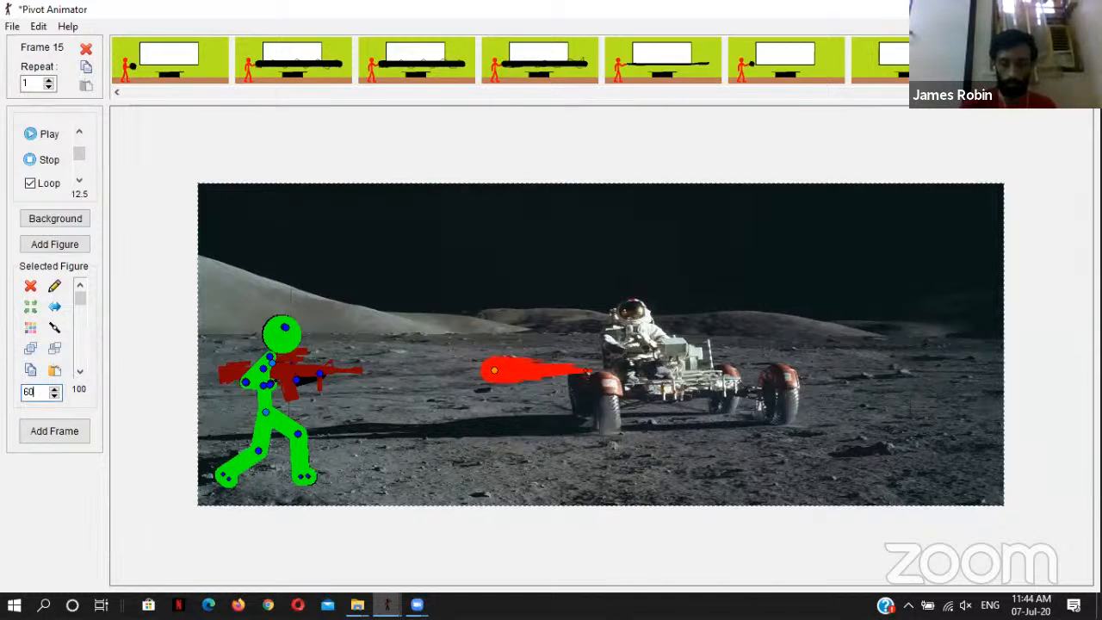
pyautogui.write('60')
pyautogui.press('Return')
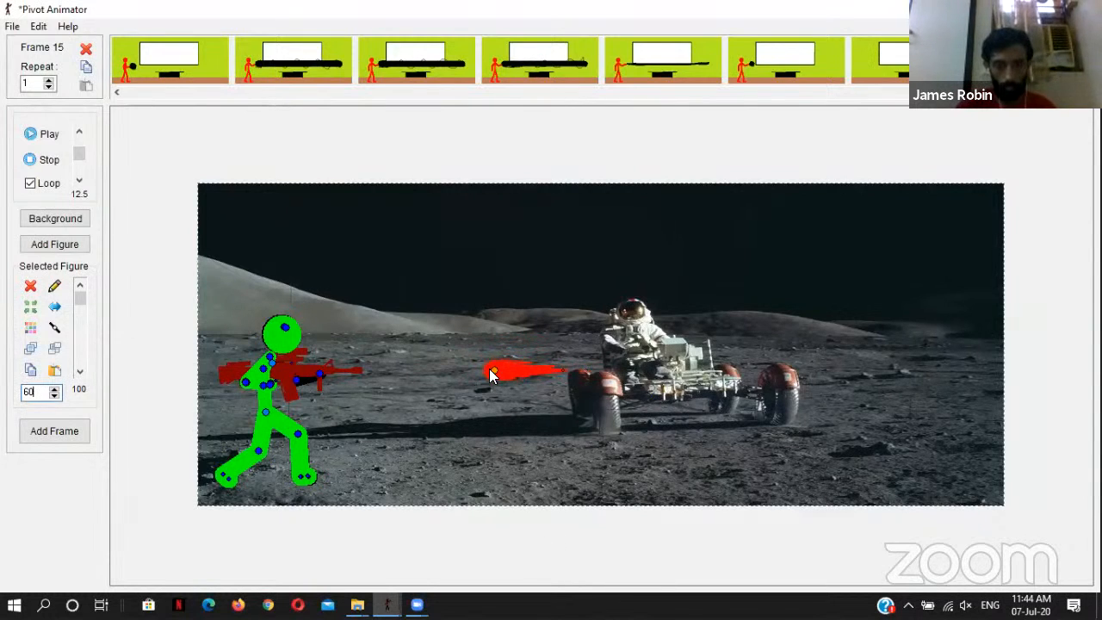
pyautogui.moveTo(493, 371); pyautogui.dragTo(376, 376)
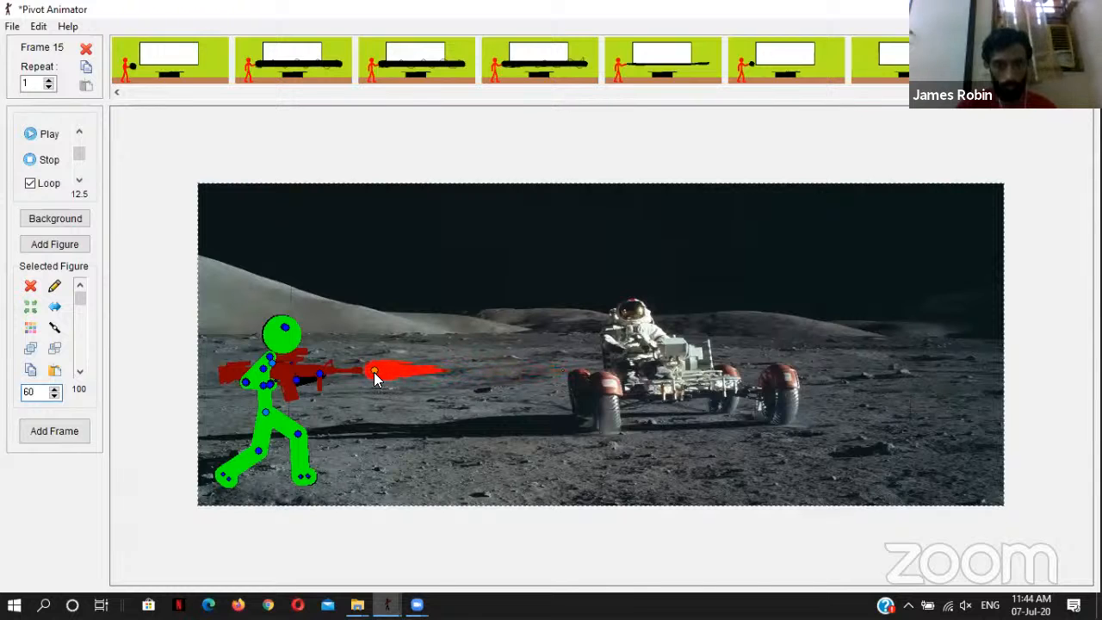
# Step: Preview the flying-bullets sample animation, copy one bullet figure into frame 16 and place it ahead of the red muzzle flame
pyautogui.click(1067, 70)
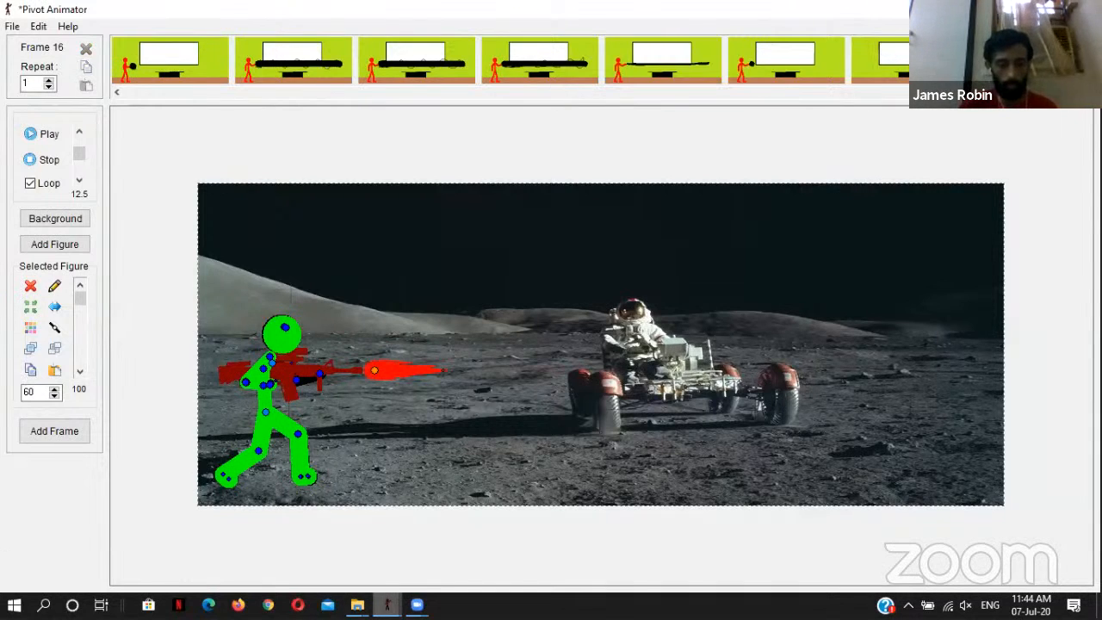
pyautogui.moveTo(386, 604)
pyautogui.click(499, 529)
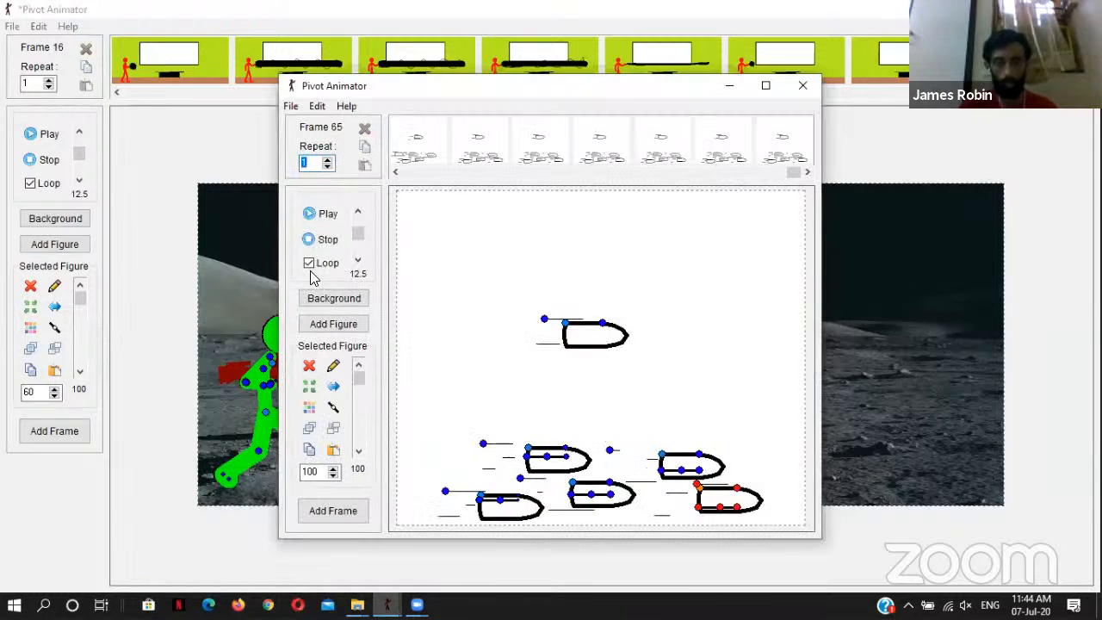
pyautogui.click(323, 214)
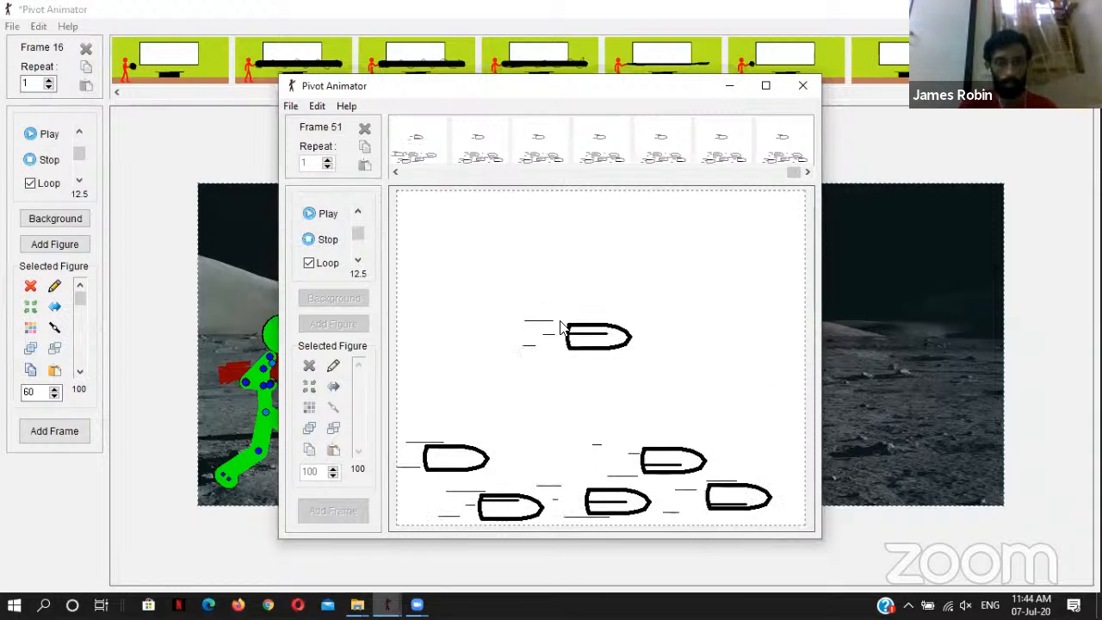
pyautogui.click(323, 239)
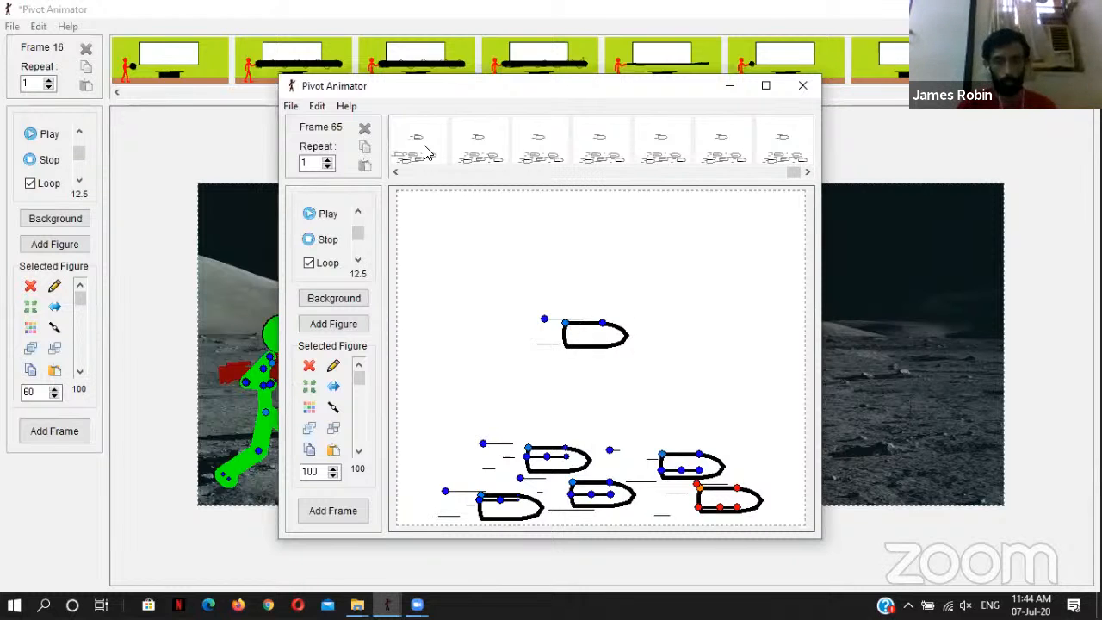
pyautogui.click(724, 86)
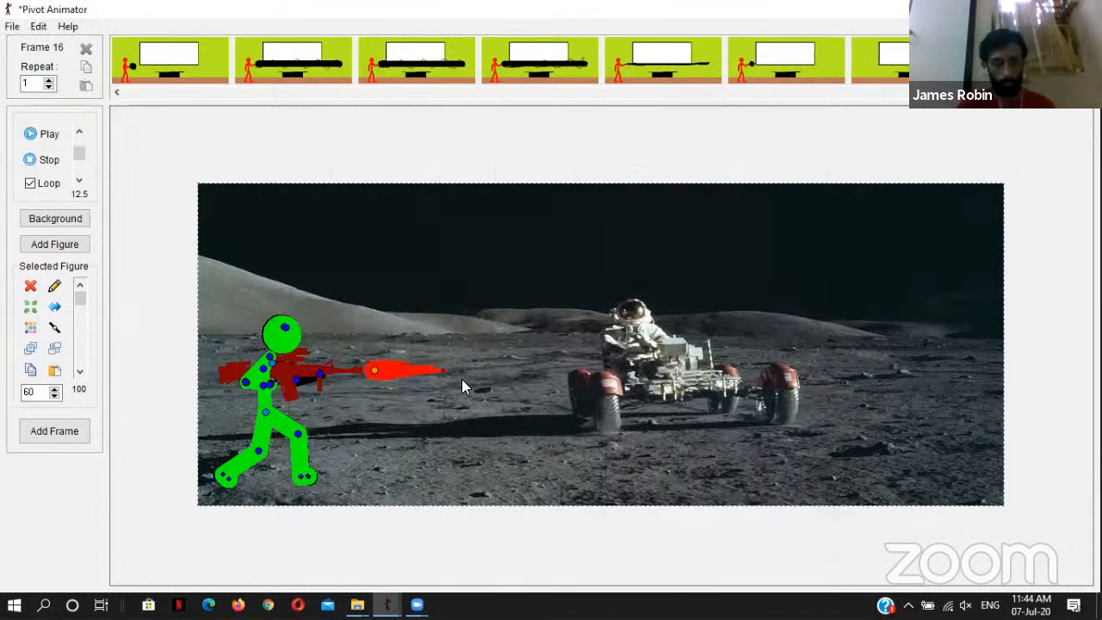
pyautogui.hotkey('ctrl', 'v')
pyautogui.moveTo(500, 481); pyautogui.dragTo(463, 370)
pyautogui.click(374, 369)
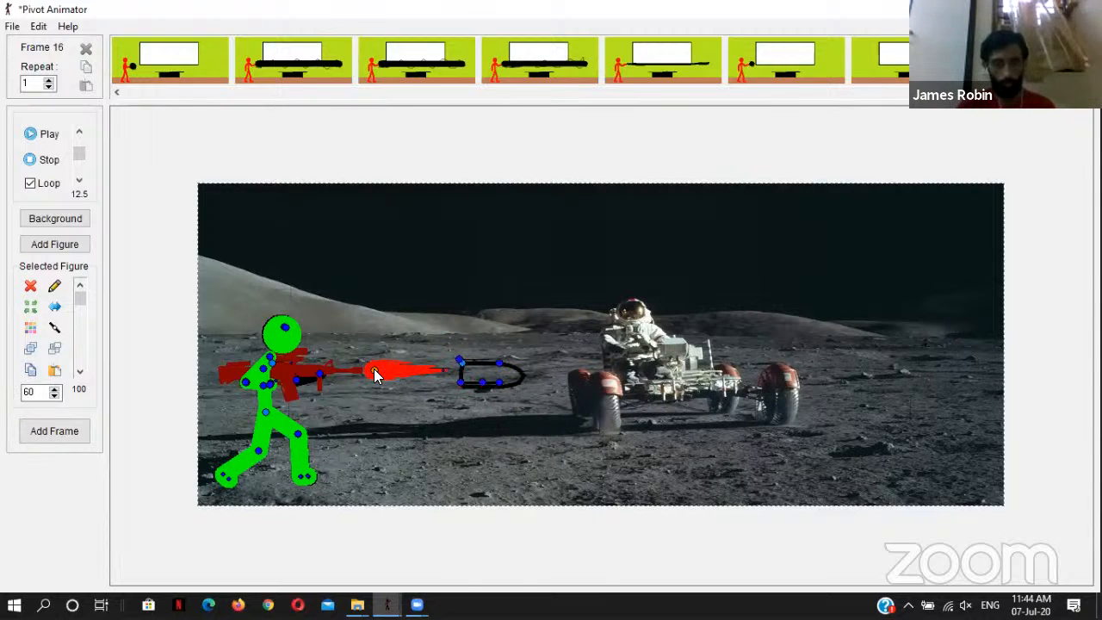
pyautogui.doubleClick(31, 392)
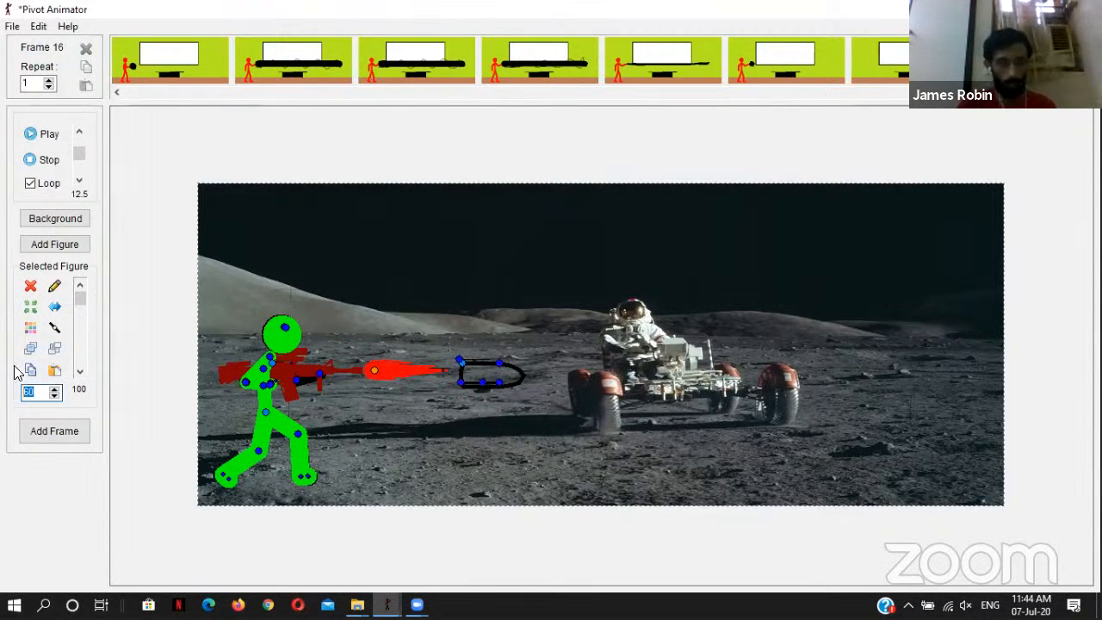
pyautogui.write('3')
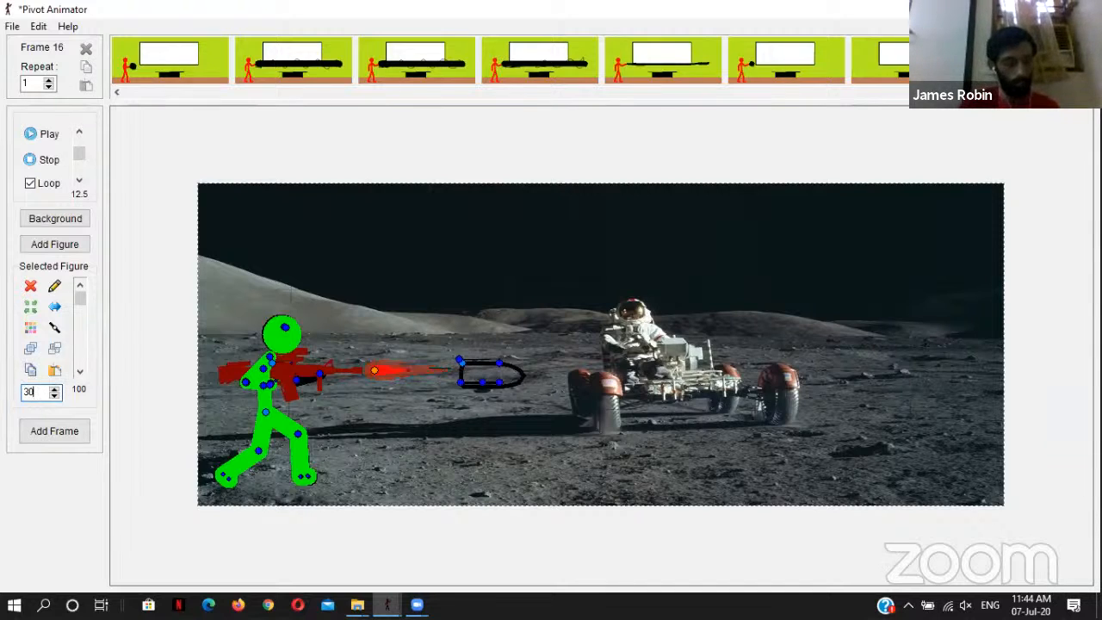
pyautogui.click(386, 460)
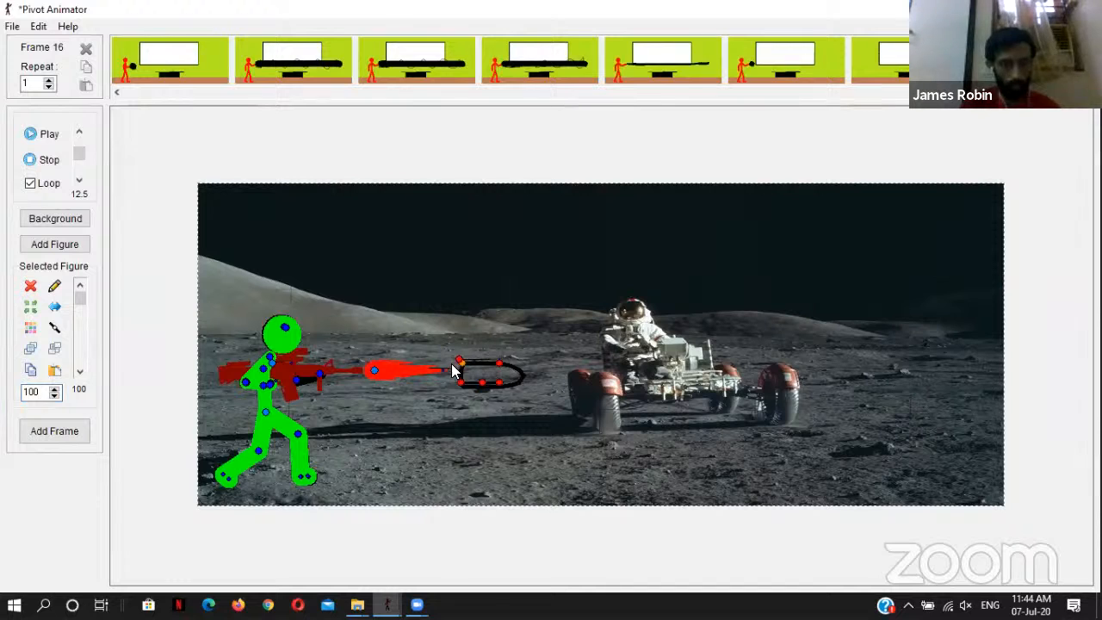
# Step: Scale the bullet to 40 and position it just beyond the tip of the red flame
pyautogui.moveTo(463, 369); pyautogui.dragTo(469, 370)
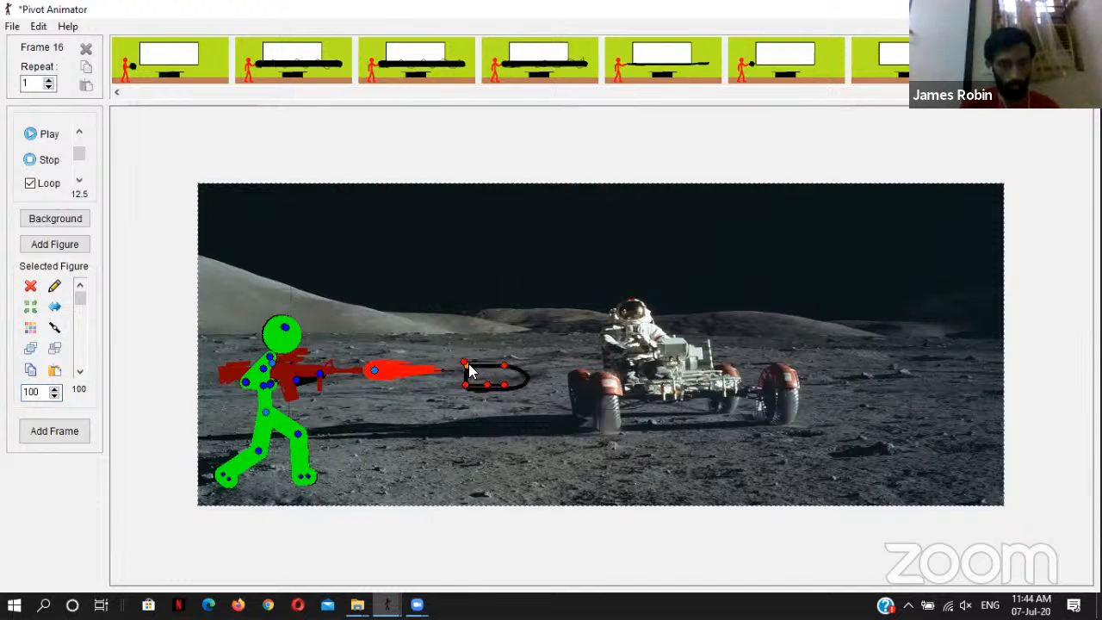
pyautogui.doubleClick(34, 392)
pyautogui.write('30')
pyautogui.press('Return')
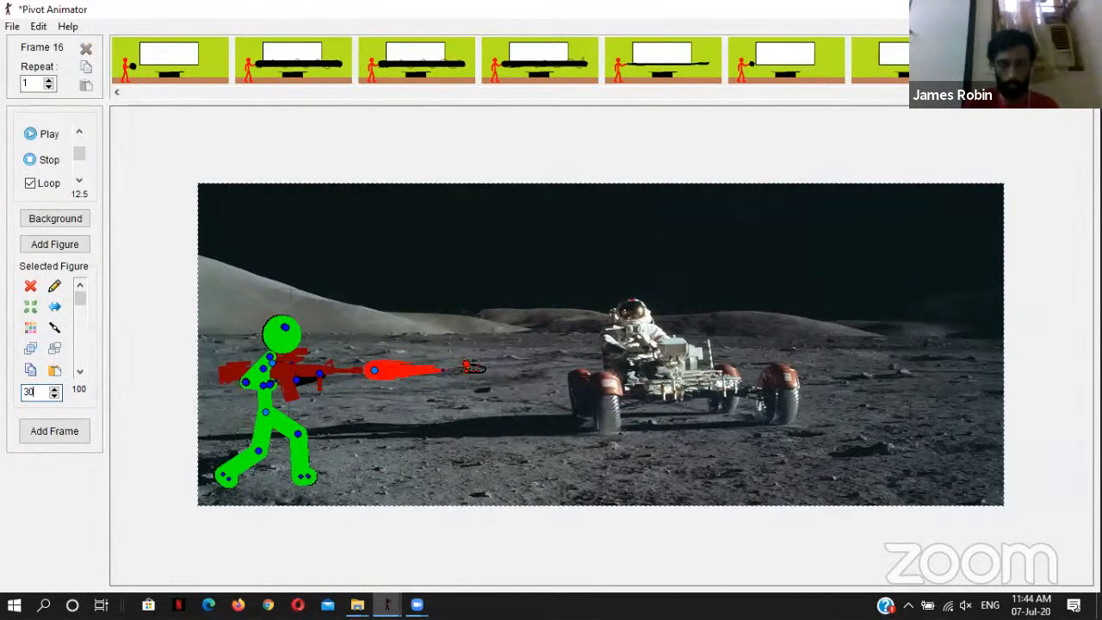
pyautogui.click(467, 367)
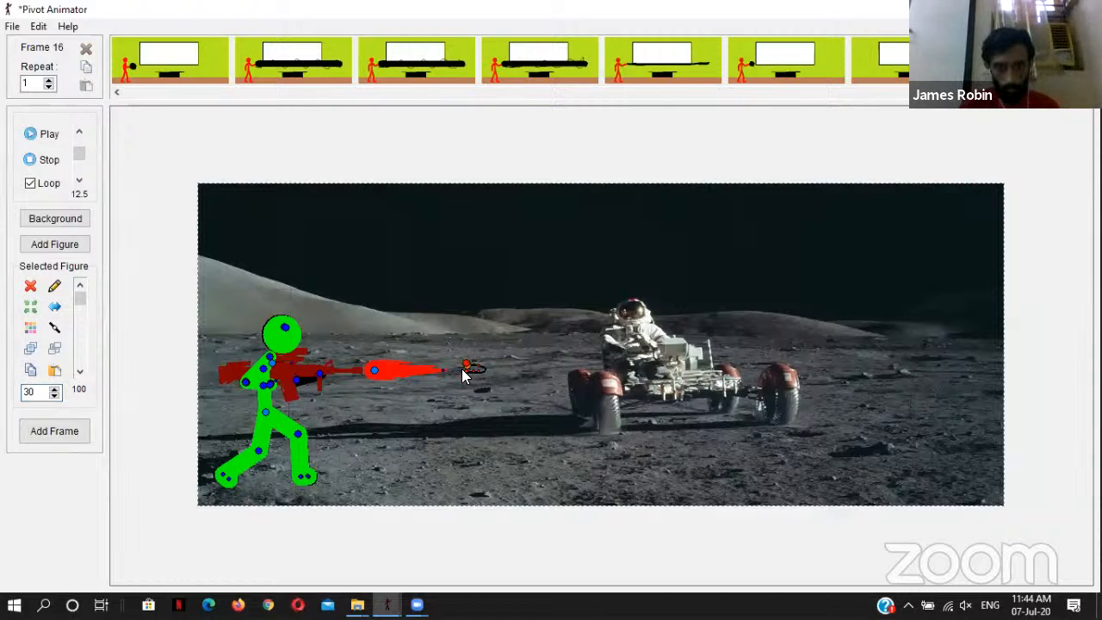
pyautogui.moveTo(465, 365); pyautogui.dragTo(459, 364)
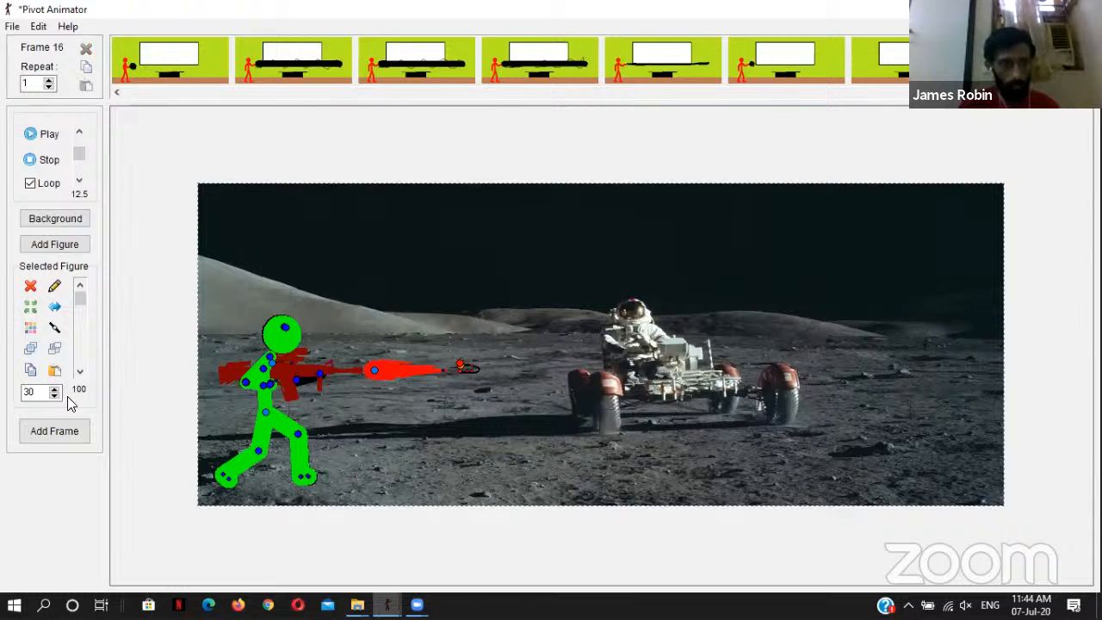
pyautogui.moveTo(42, 393); pyautogui.dragTo(2, 400)
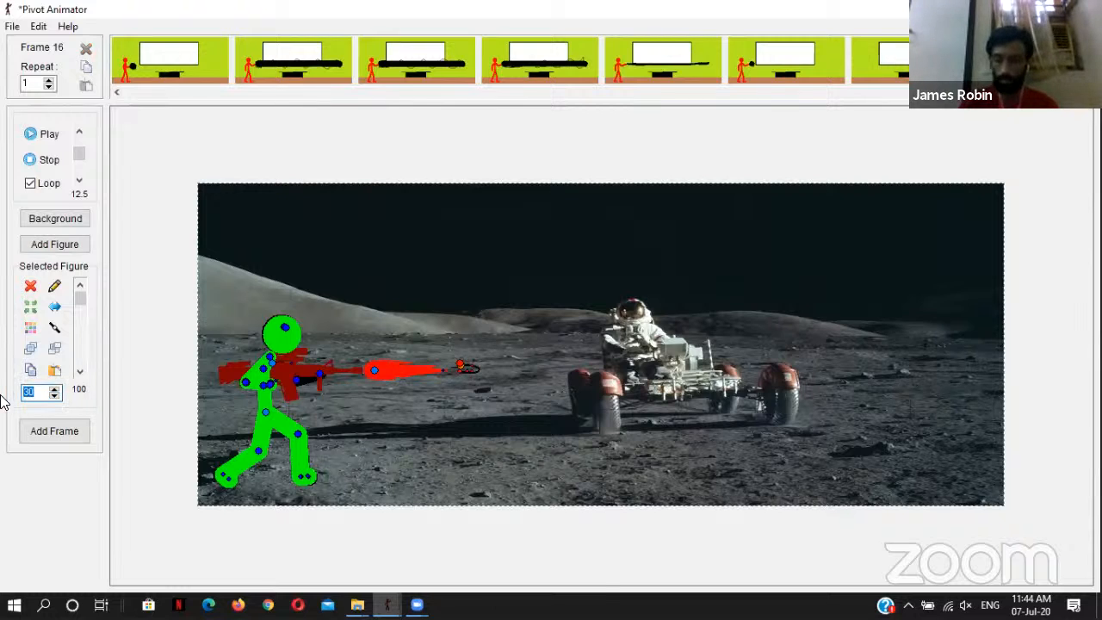
pyautogui.write('40')
pyautogui.press('Return')
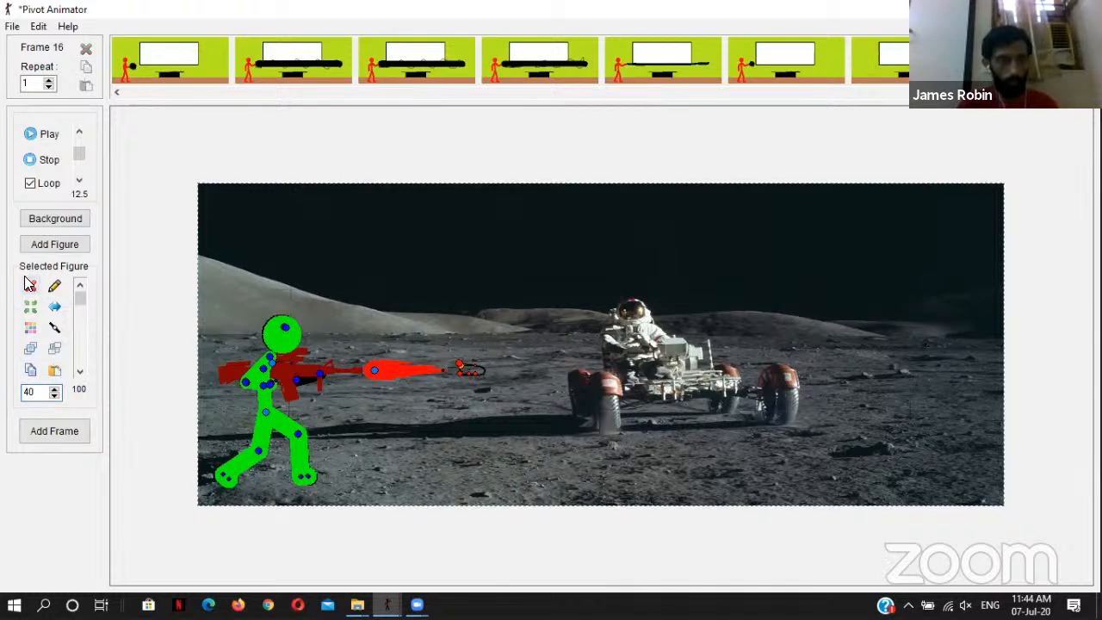
# Step: Recolour the bullet orange and add the scene as frame 16
pyautogui.click(30, 327)
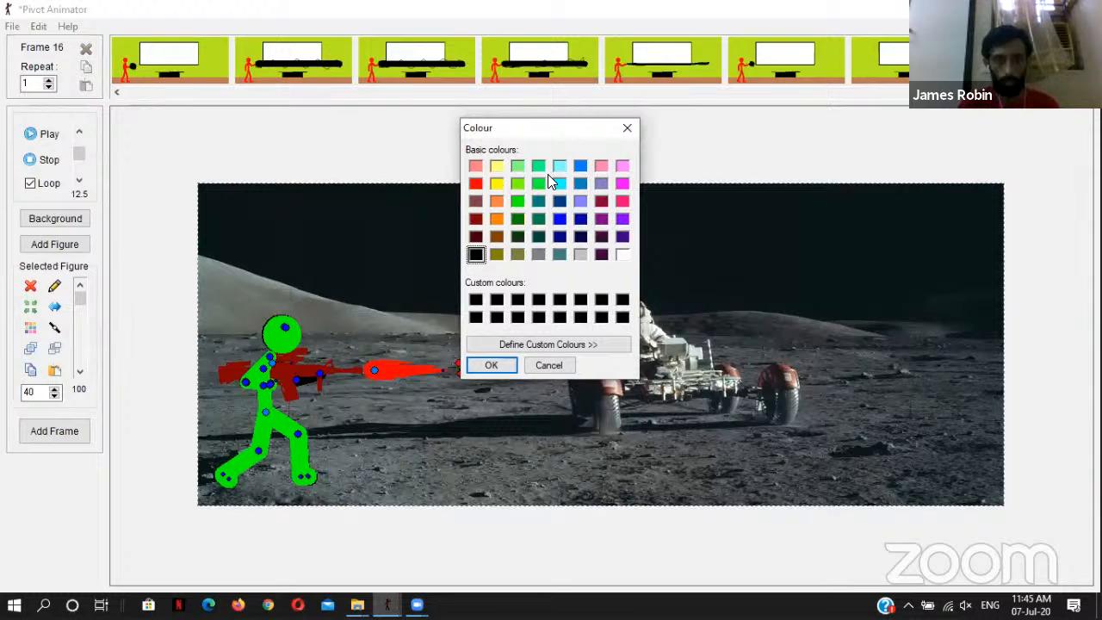
pyautogui.click(497, 219)
pyautogui.click(490, 364)
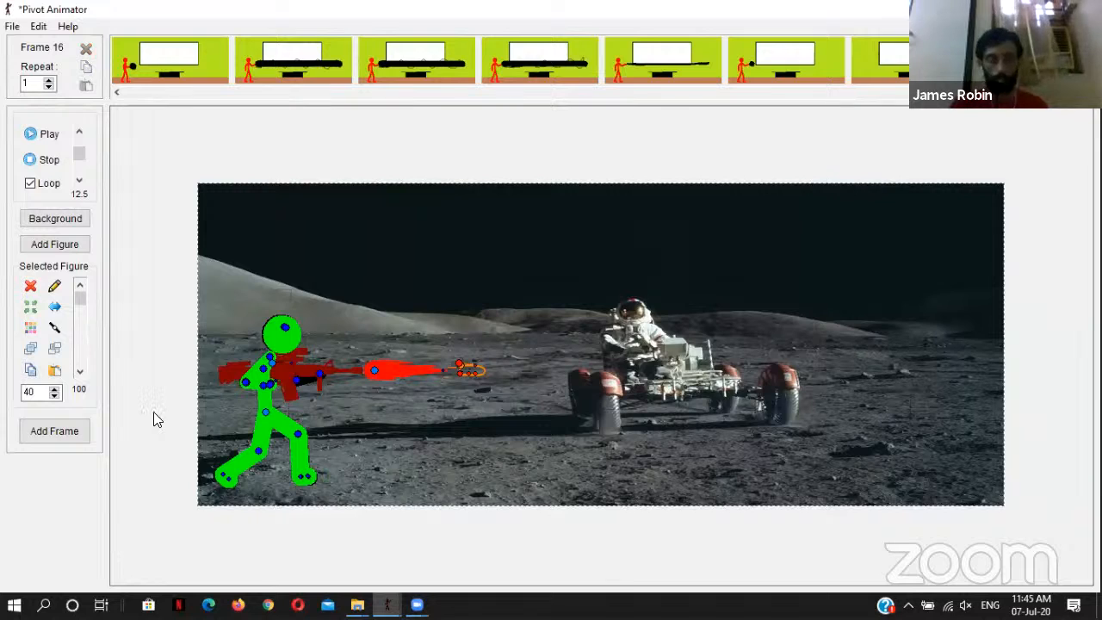
pyautogui.click(55, 431)
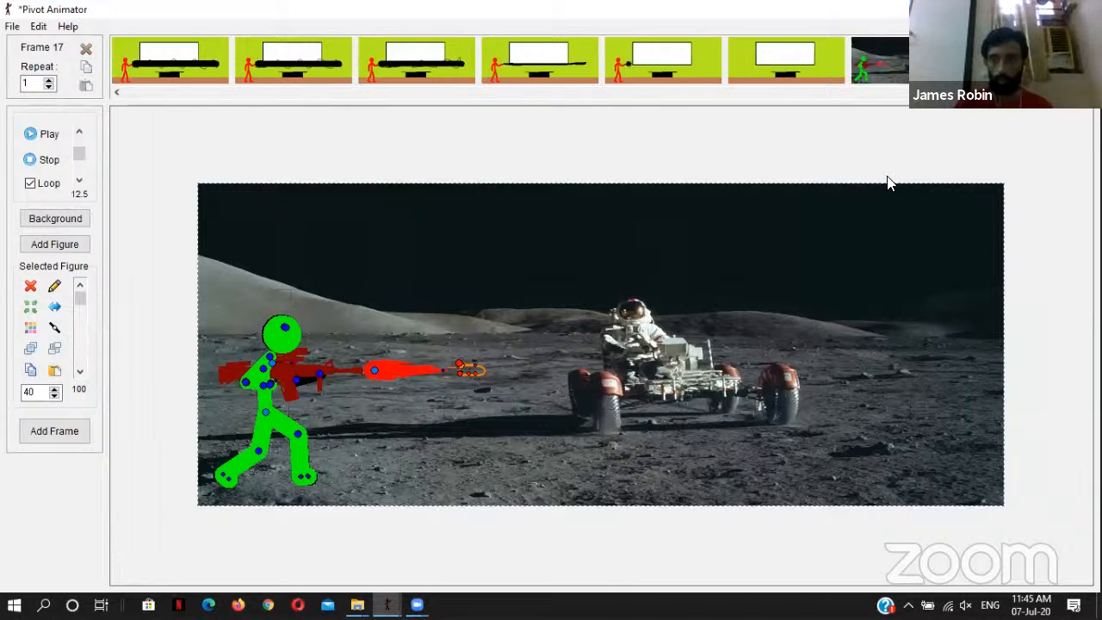
# Step: Compare with frame 16, move the bullet farther from the muzzle, and add frame 17 without the red flame
pyautogui.click(910, 68)
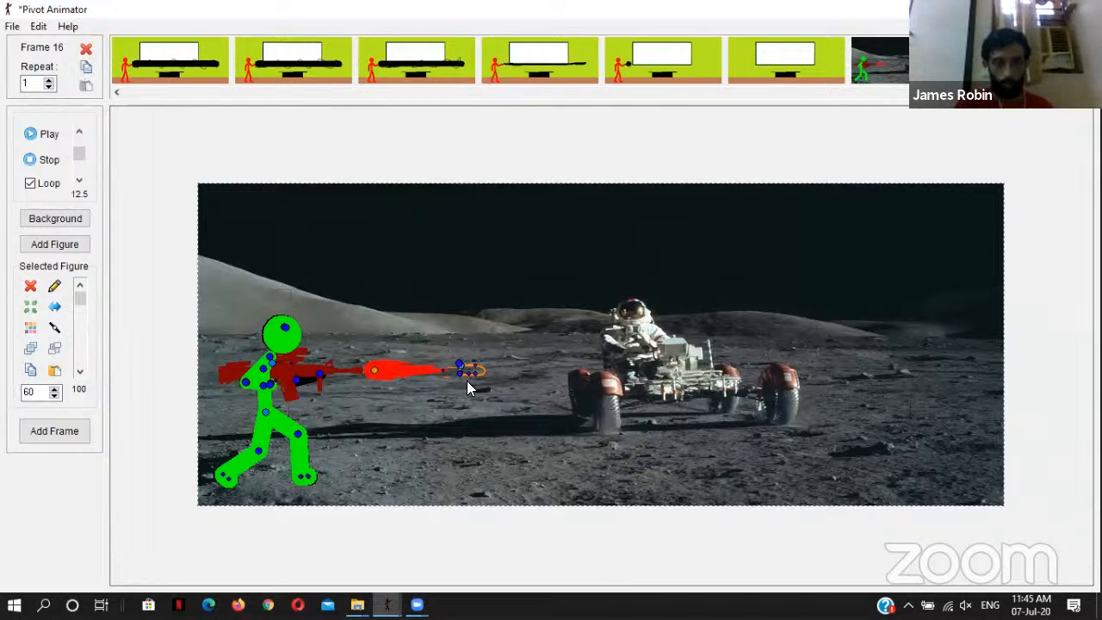
pyautogui.click(463, 369)
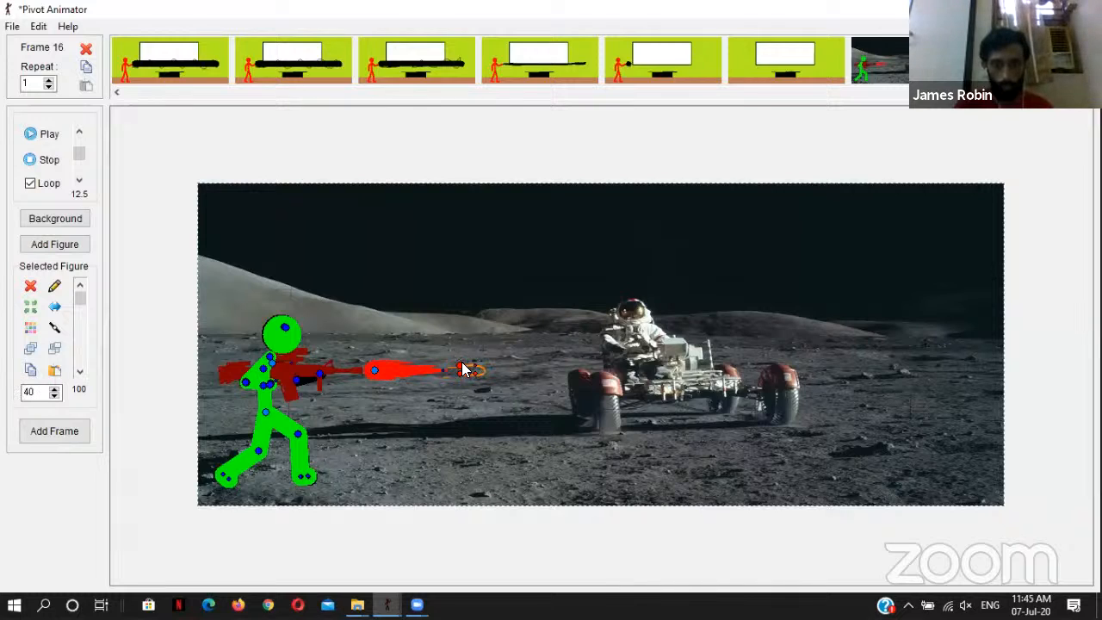
pyautogui.moveTo(464, 370); pyautogui.dragTo(483, 371)
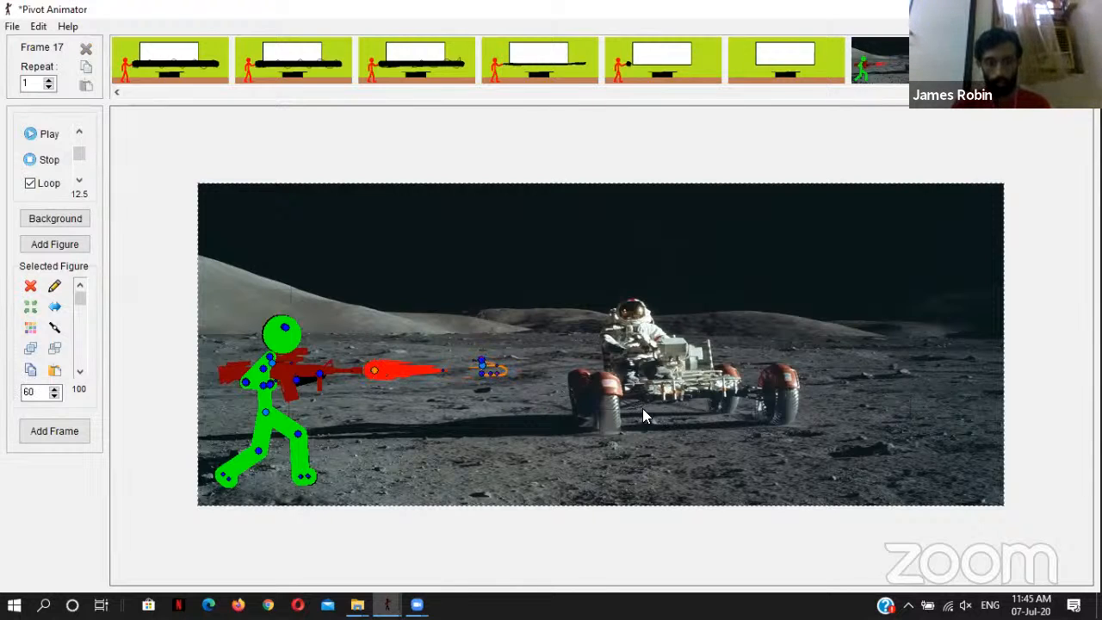
pyautogui.click(483, 369)
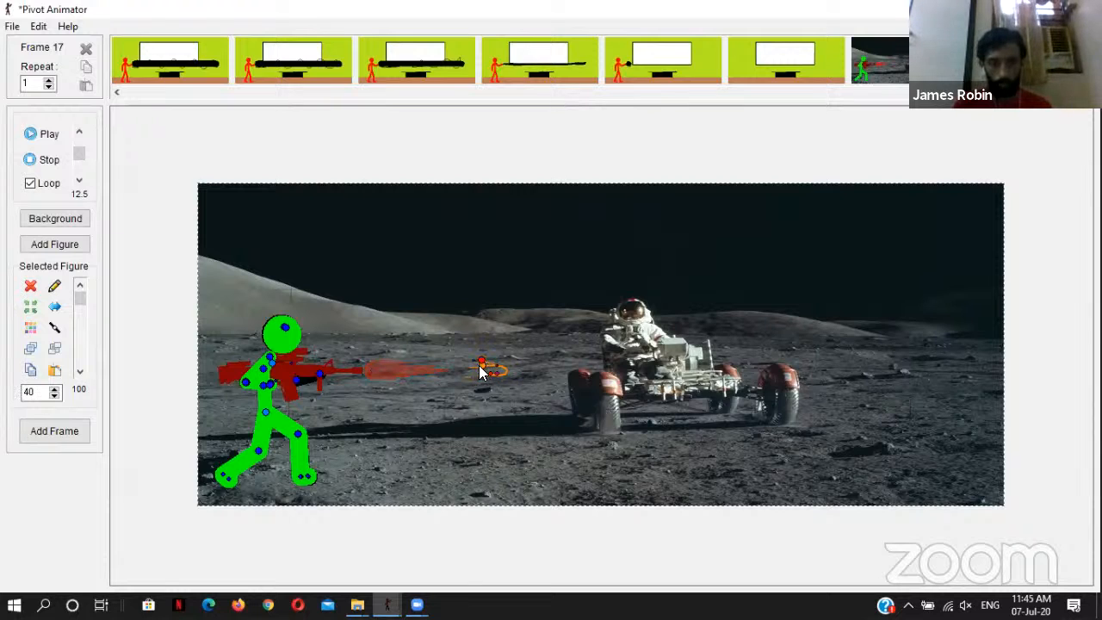
pyautogui.press('space')
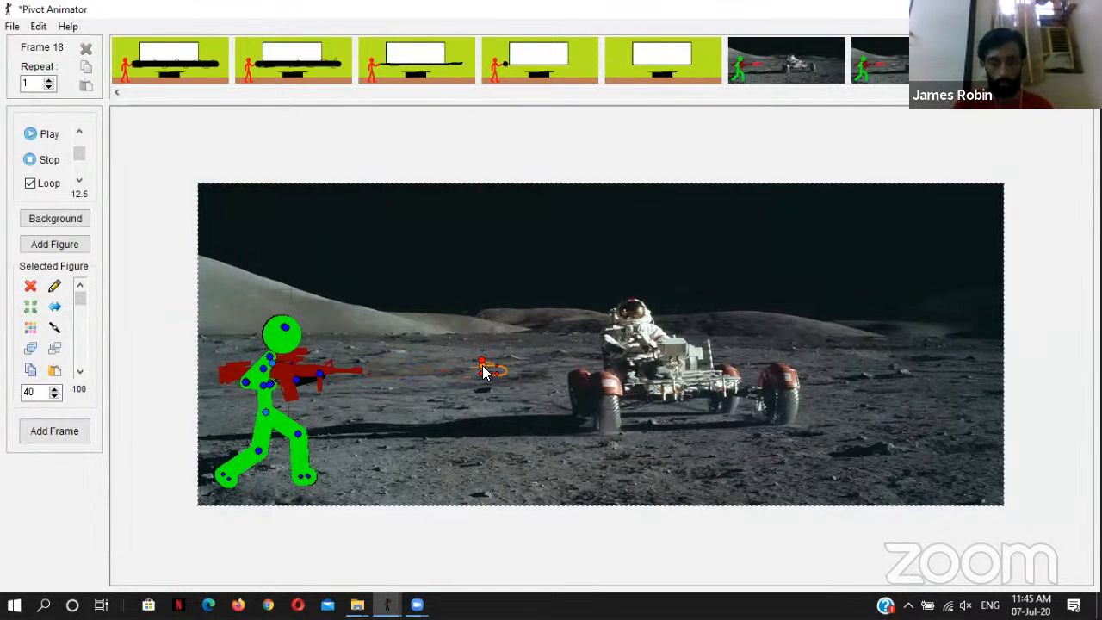
# Step: Add frames 18 to 26, moving the bullet rightward in stages across the rover to its rightmost wheel
pyautogui.moveTo(481, 360); pyautogui.dragTo(555, 363)
pyautogui.press('space')
pyautogui.press('space')
pyautogui.press('space')
pyautogui.press('space')
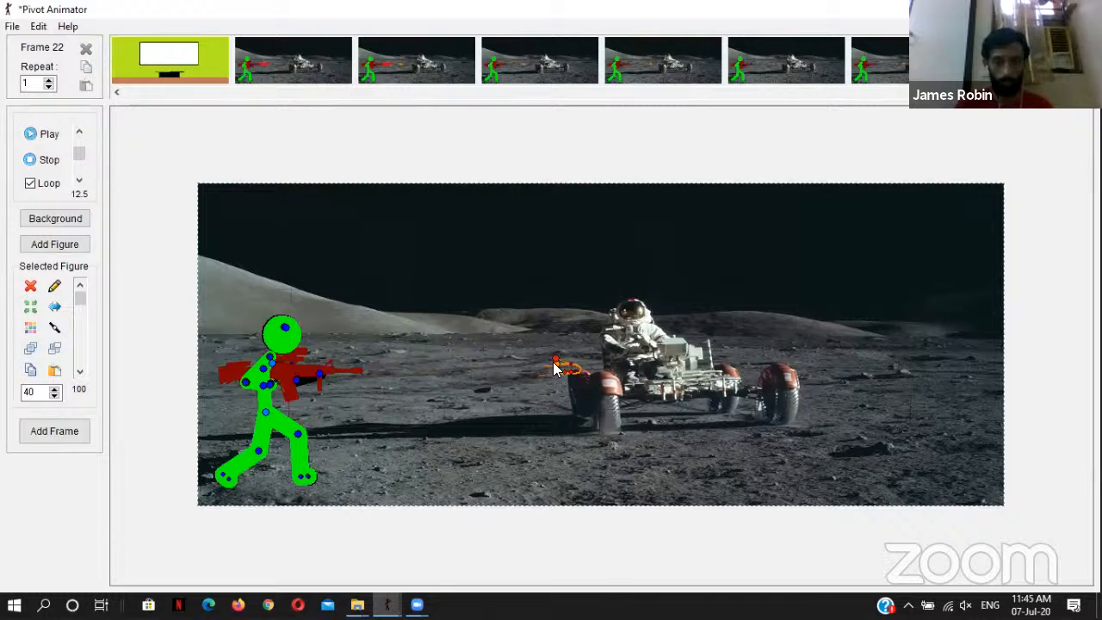
pyautogui.moveTo(574, 364); pyautogui.dragTo(760, 366)
pyautogui.press('Return')
pyautogui.press('Return')
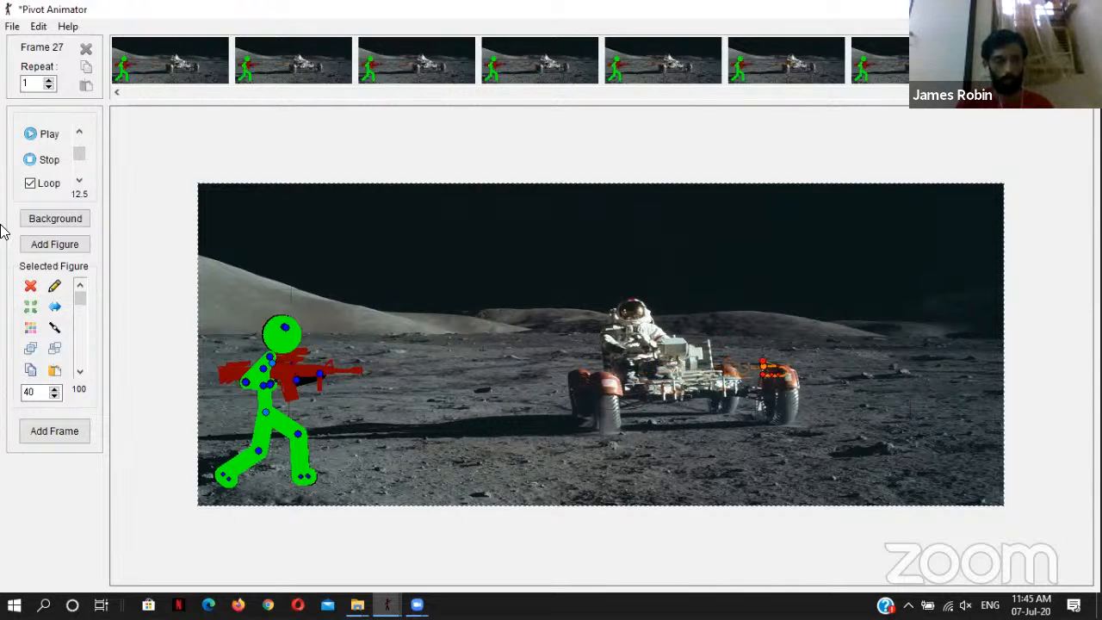
# Step: Play the animation and raise the playback speed to 19.2
pyautogui.click(45, 136)
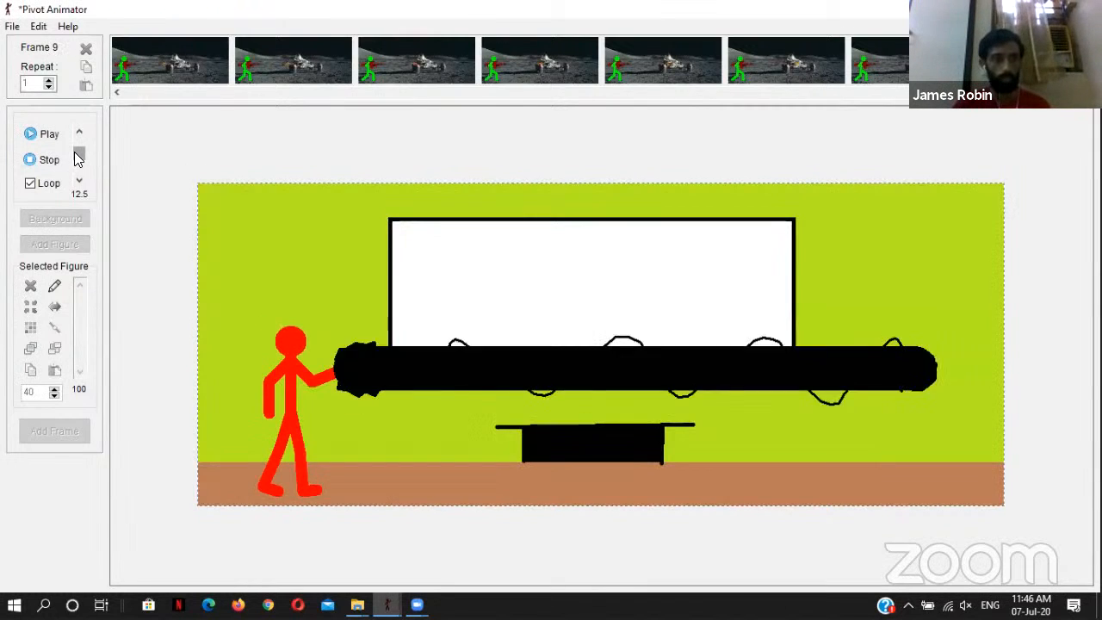
pyautogui.moveTo(76, 153); pyautogui.dragTo(77, 148)
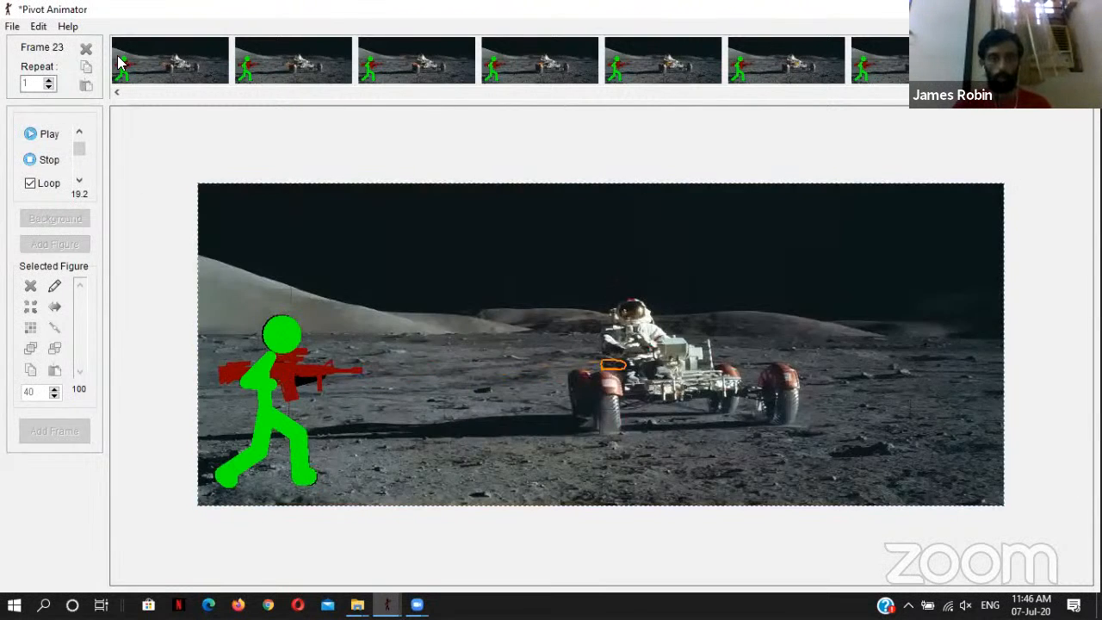
# Step: Review the bullet's position in the moon-scene frames from frame 20 onward
pyautogui.click(156, 62)
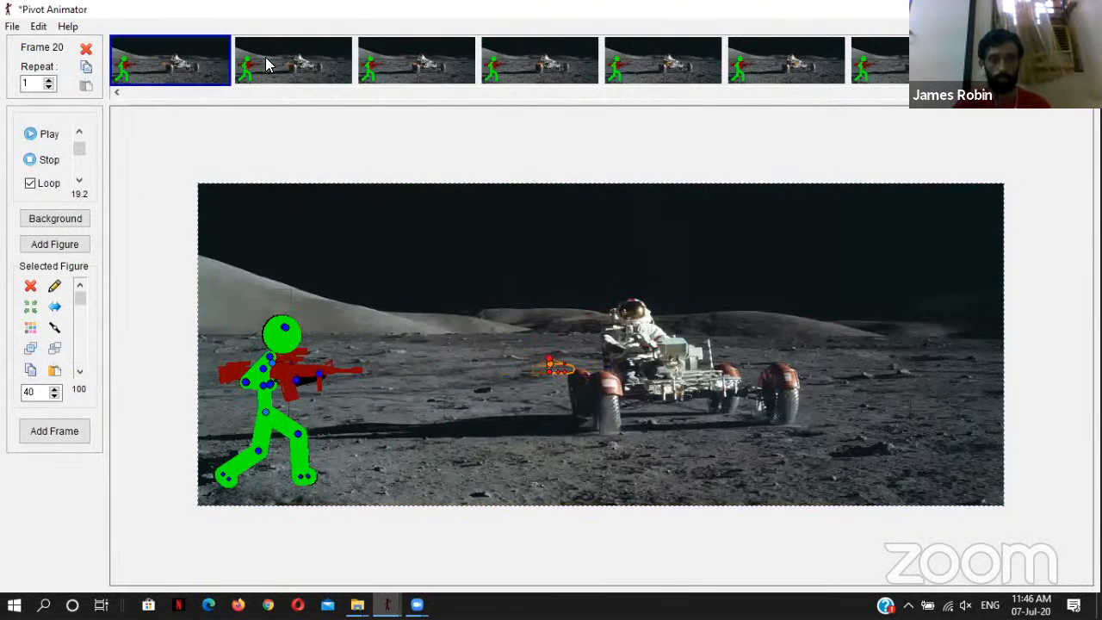
pyautogui.click(293, 62)
pyautogui.click(416, 62)
pyautogui.click(663, 62)
pyautogui.click(786, 62)
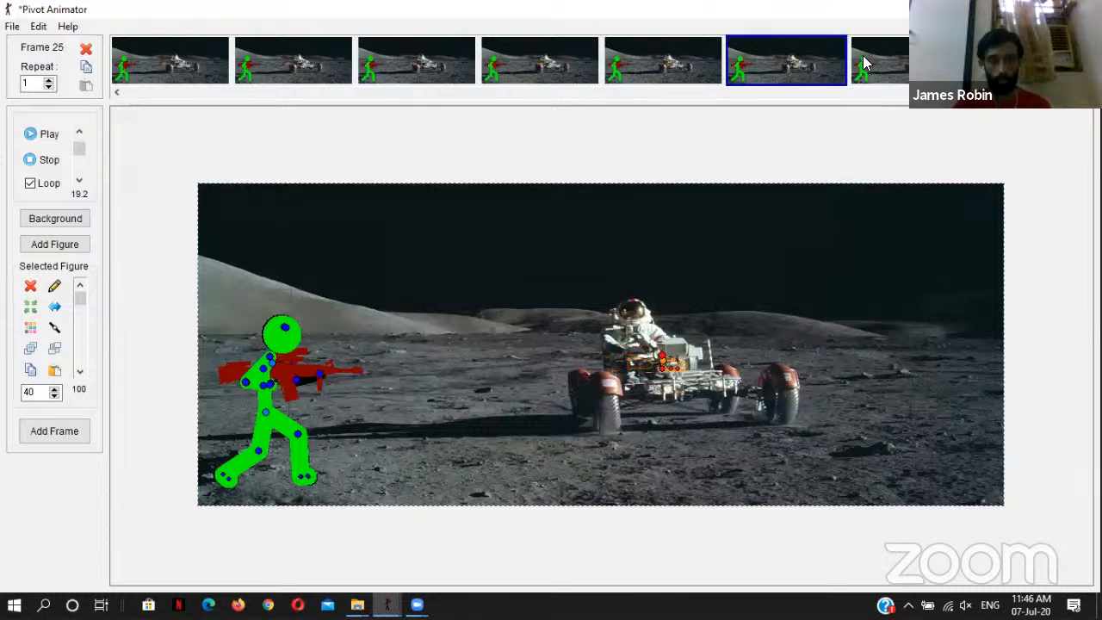
pyautogui.click(918, 62)
pyautogui.click(1031, 62)
pyautogui.moveTo(999, 93); pyautogui.dragTo(652, 95)
# Step: Adjust the bullet's position ahead of the muzzle flame in frames 16 and 17, comparing them with frame 15
pyautogui.click(549, 72)
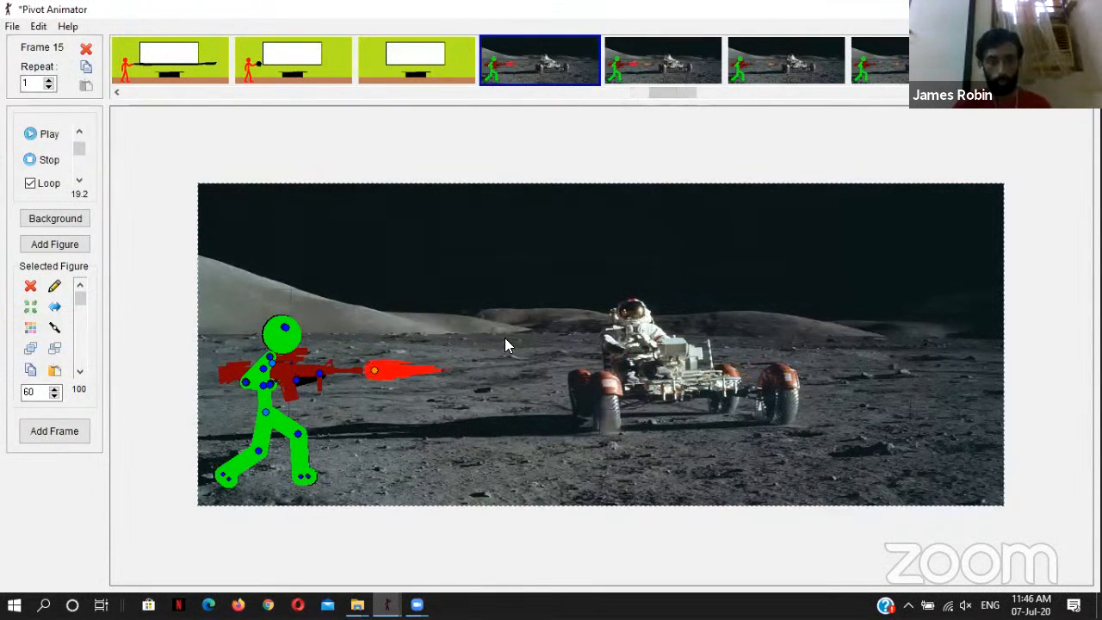
pyautogui.click(648, 73)
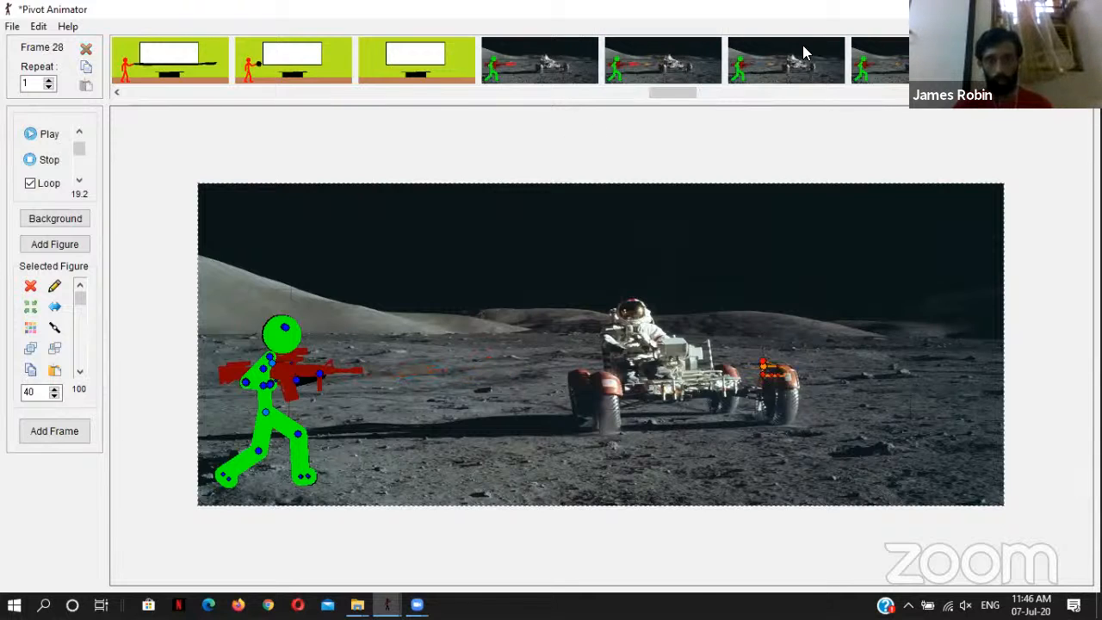
pyautogui.click(802, 53)
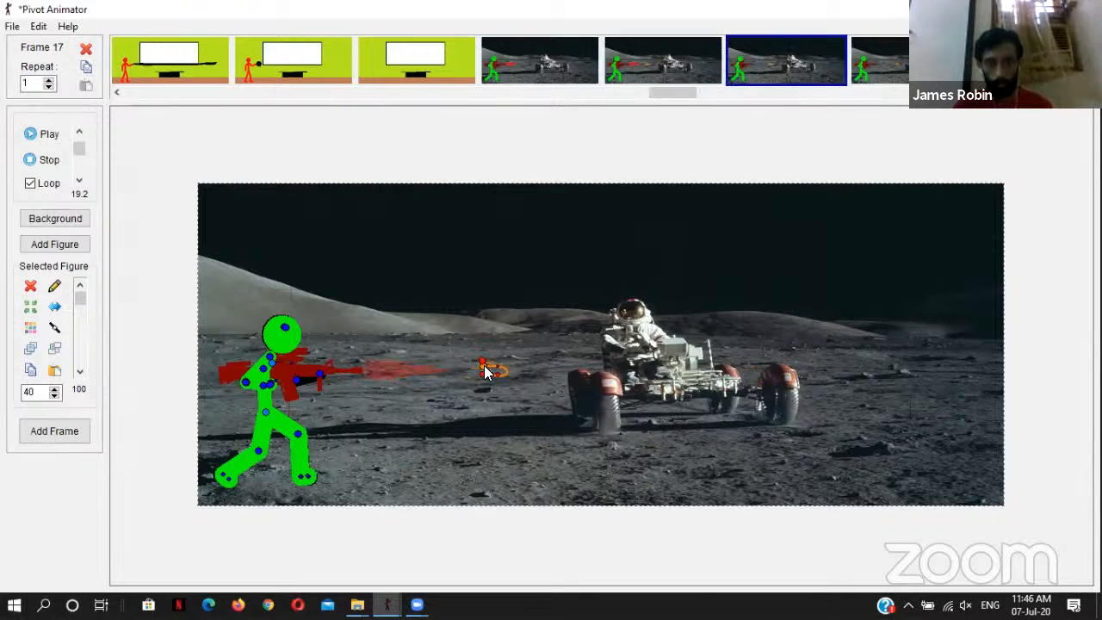
pyautogui.click(652, 60)
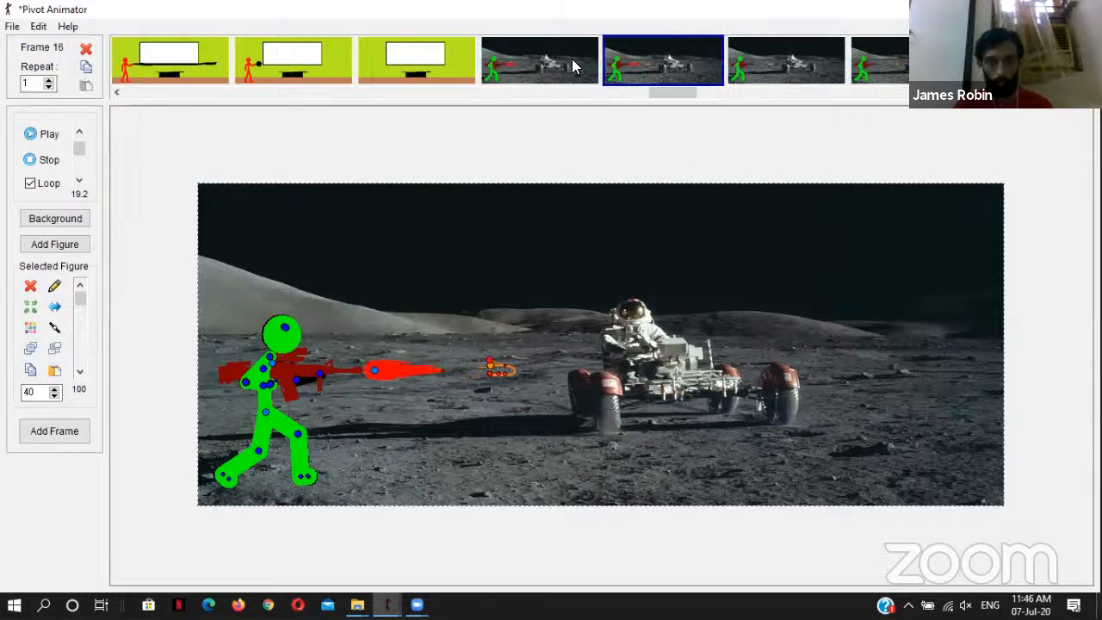
pyautogui.click(572, 59)
pyautogui.click(709, 53)
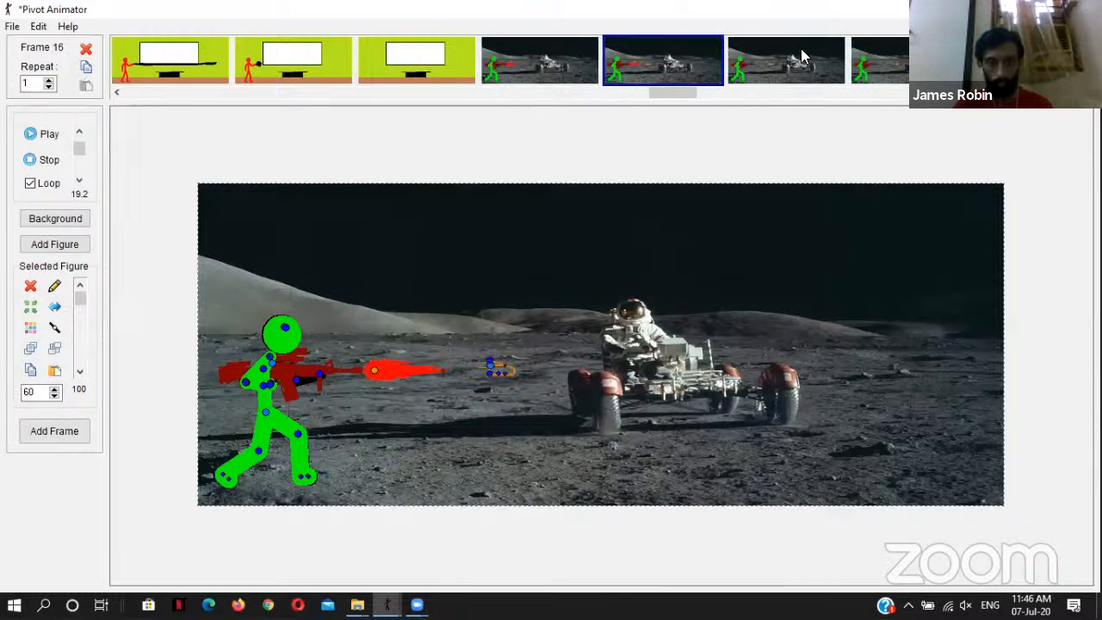
pyautogui.click(801, 50)
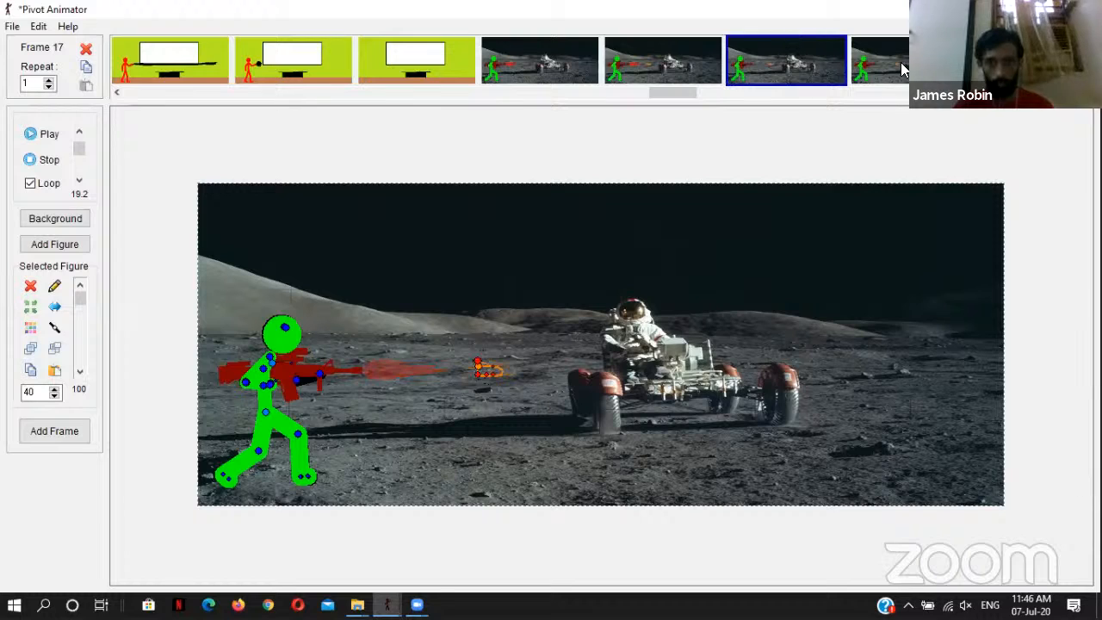
# Step: Shift the orange bullet slightly back toward the rifle in frames 18 and 19 of the moon scene
pyautogui.click(867, 69)
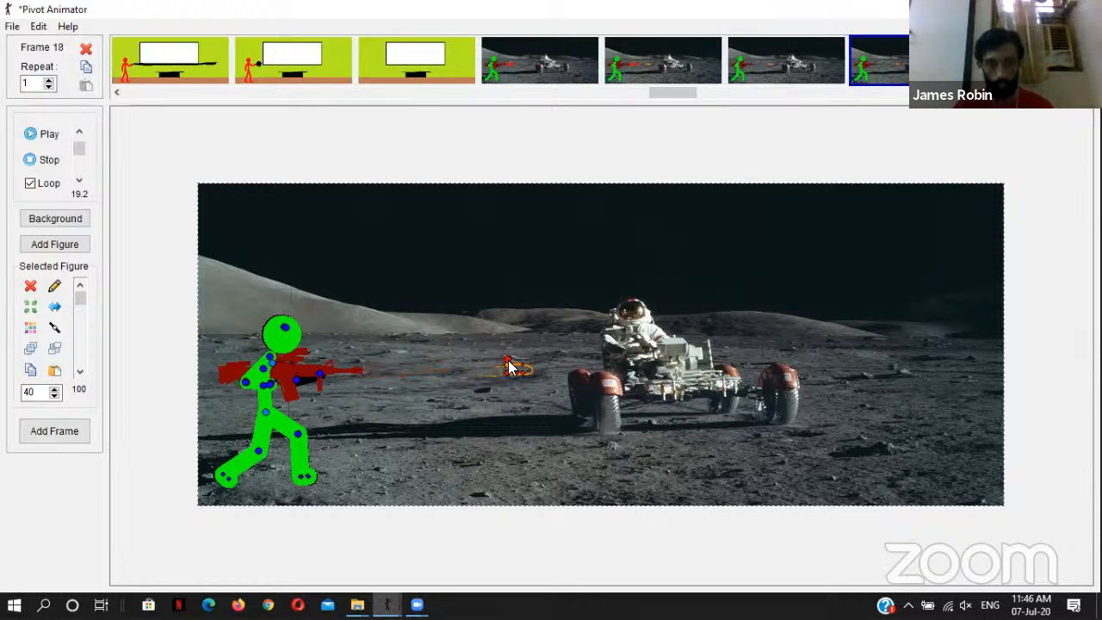
pyautogui.moveTo(508, 367); pyautogui.dragTo(497, 368)
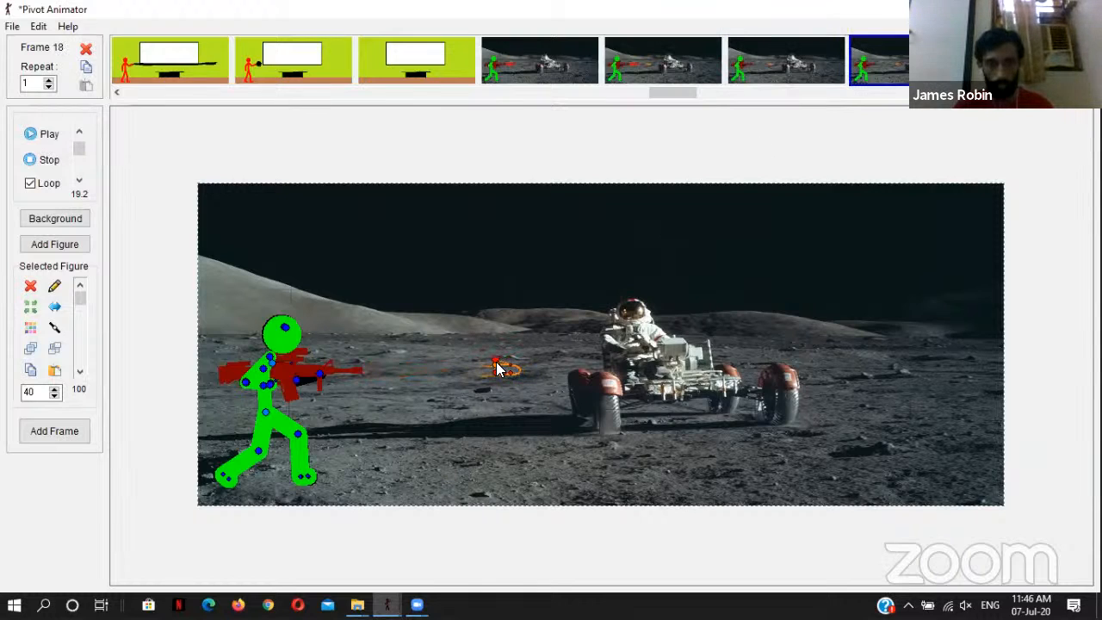
pyautogui.click(971, 69)
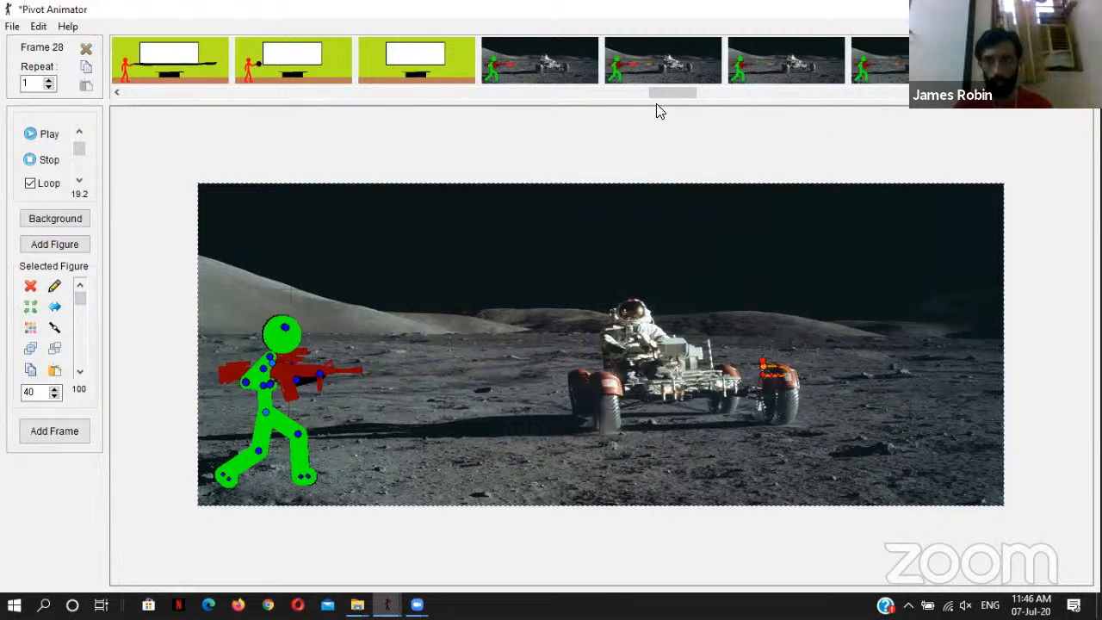
pyautogui.moveTo(668, 93); pyautogui.dragTo(702, 100)
pyautogui.moveTo(798, 93); pyautogui.dragTo(774, 93)
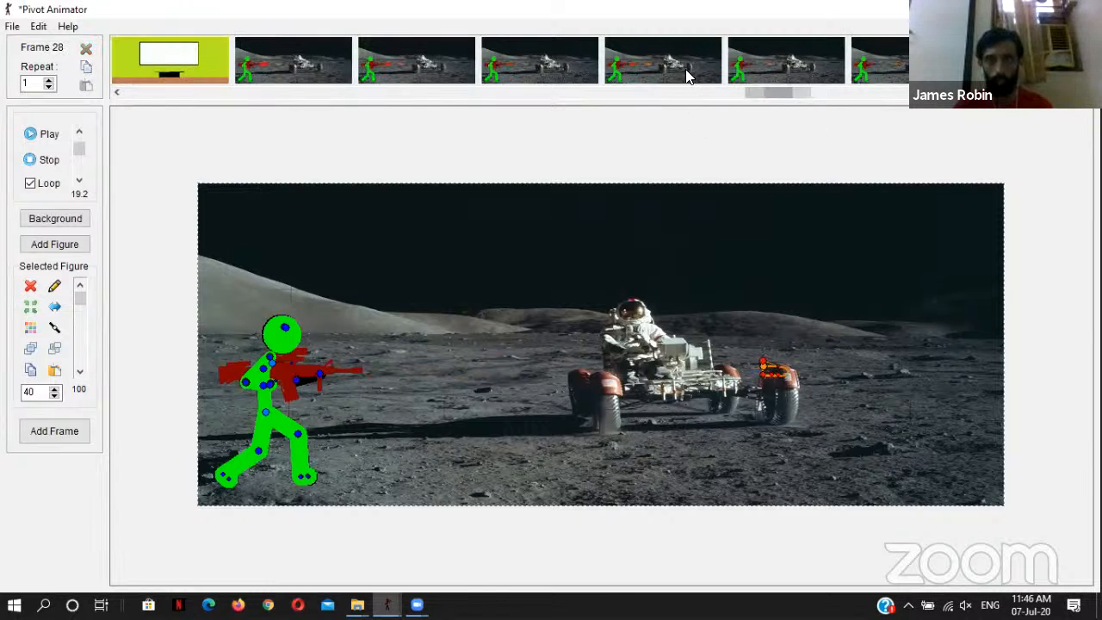
pyautogui.click(686, 70)
pyautogui.click(796, 66)
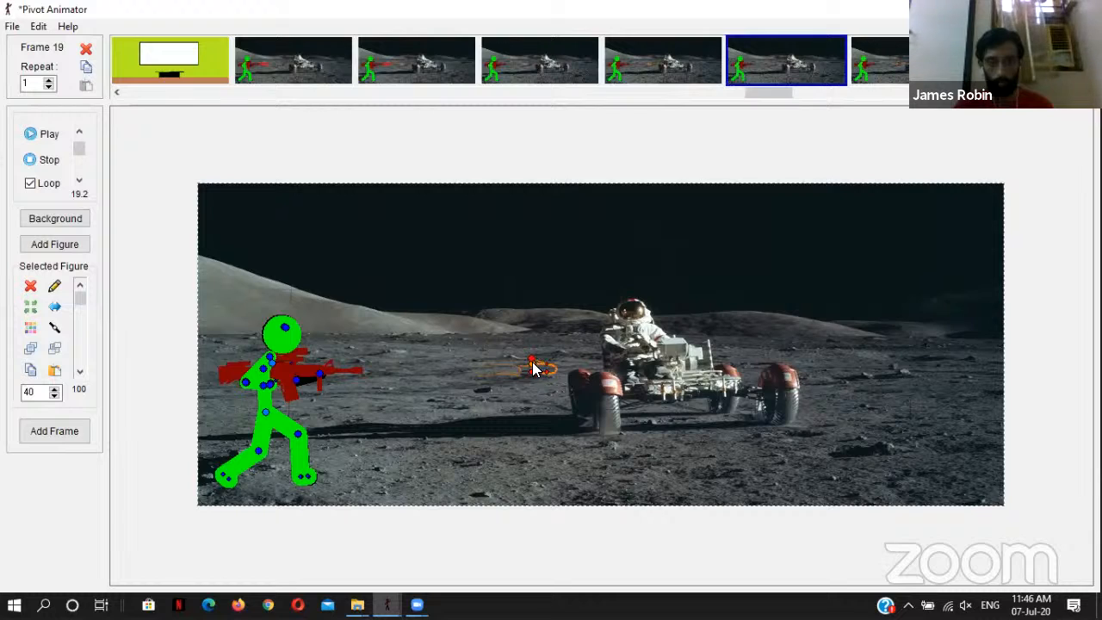
pyautogui.moveTo(532, 363); pyautogui.dragTo(520, 360)
# Step: Shift the bullet slightly back toward the rifle in frames 20 and 21, keeping it ahead of the rover's front wheels
pyautogui.click(889, 59)
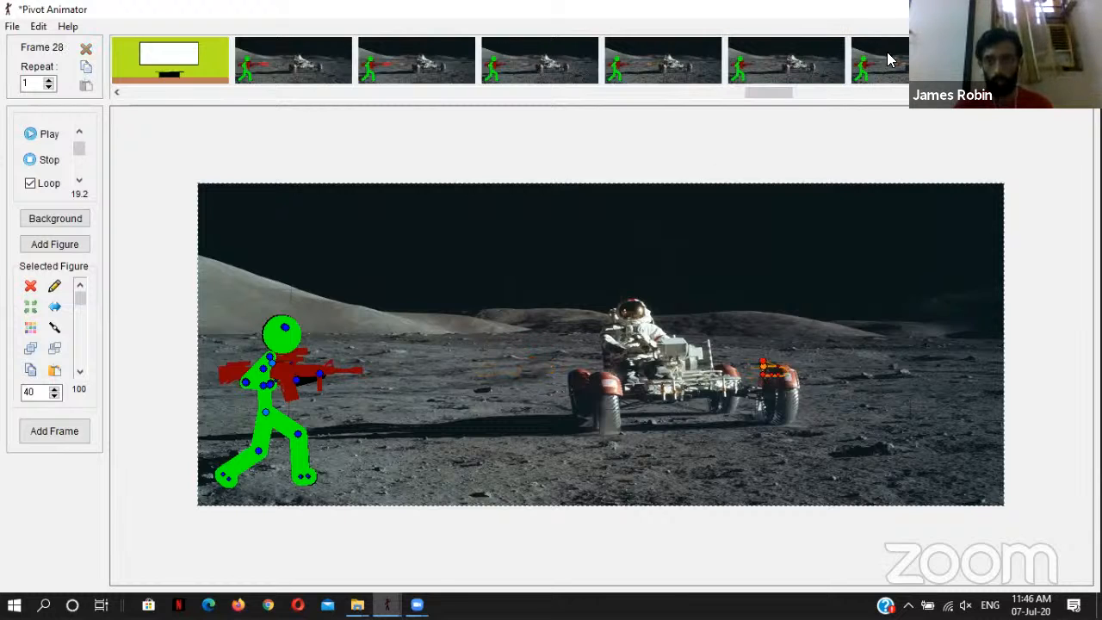
pyautogui.click(894, 62)
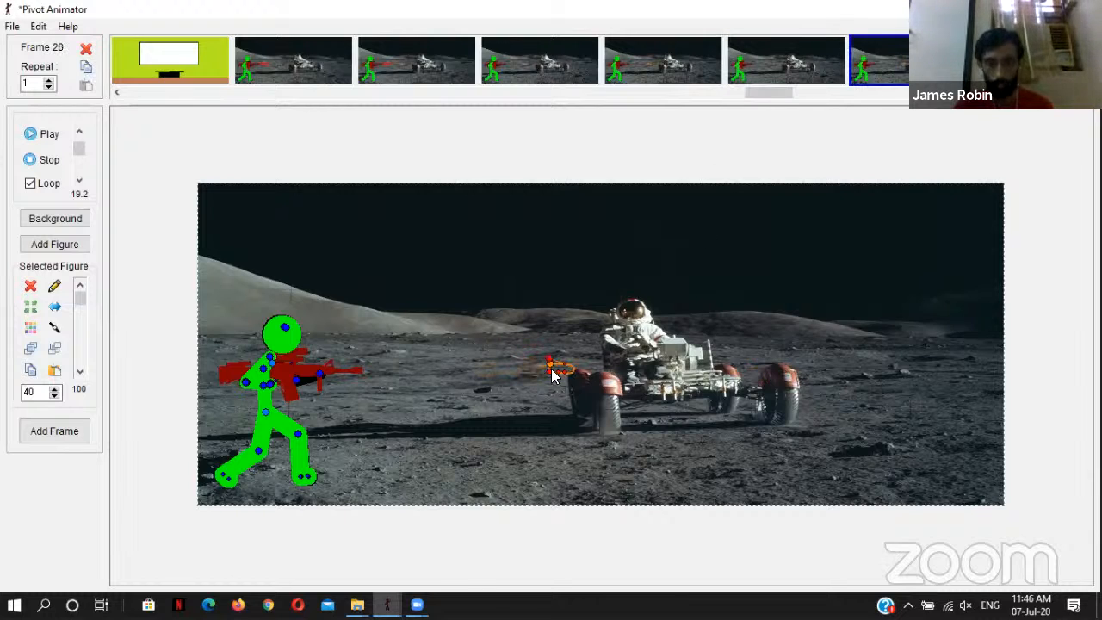
pyautogui.moveTo(550, 363); pyautogui.dragTo(546, 362)
pyautogui.click(902, 65)
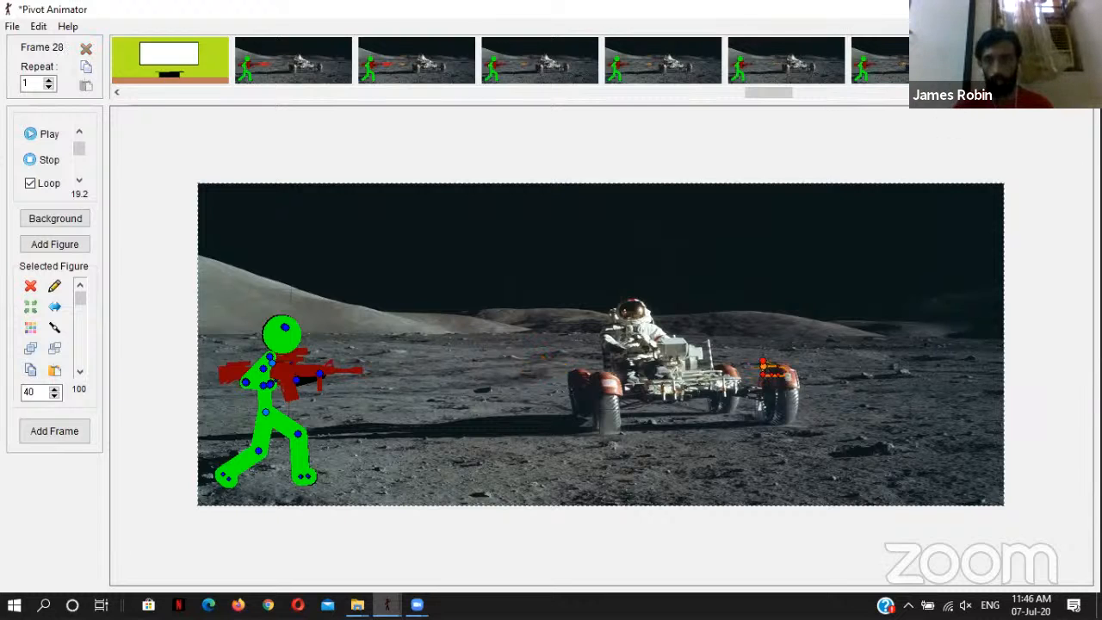
pyautogui.moveTo(785, 93); pyautogui.dragTo(1046, 91)
pyautogui.click(895, 60)
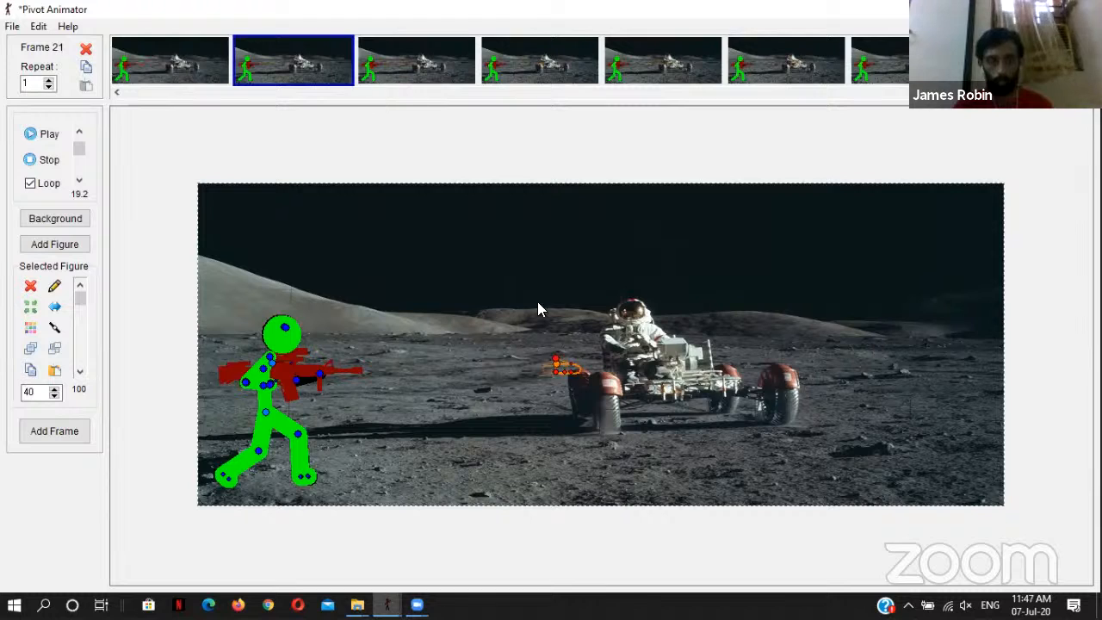
pyautogui.moveTo(556, 364); pyautogui.dragTo(544, 365)
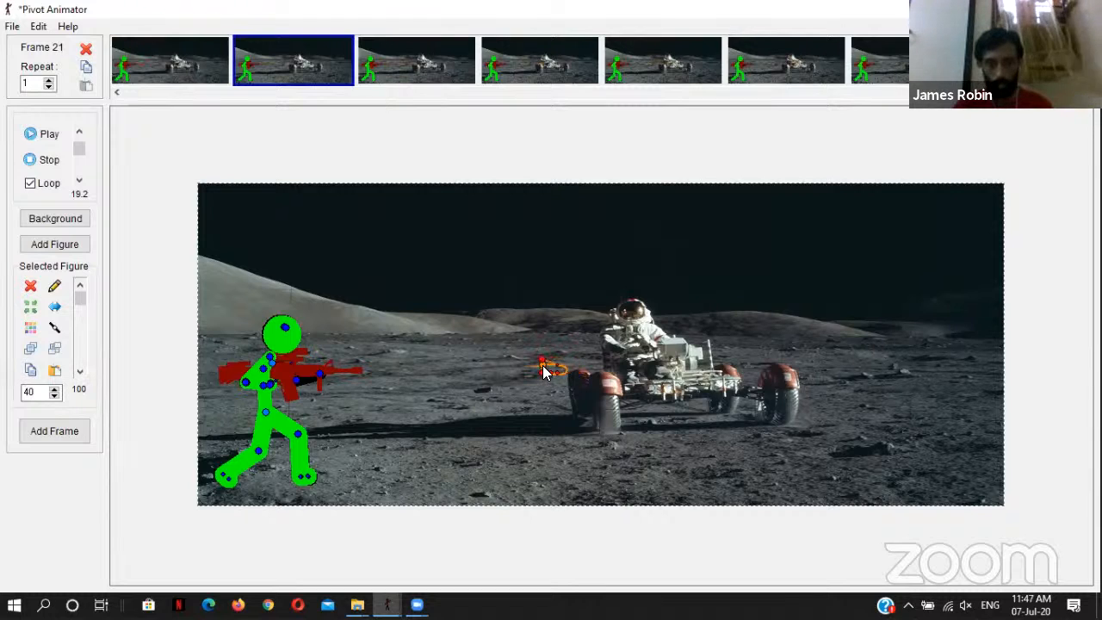
# Step: Check the bullet's spacing from frame 22 onward and shift it slightly back toward the rifle in frame 26
pyautogui.click(399, 60)
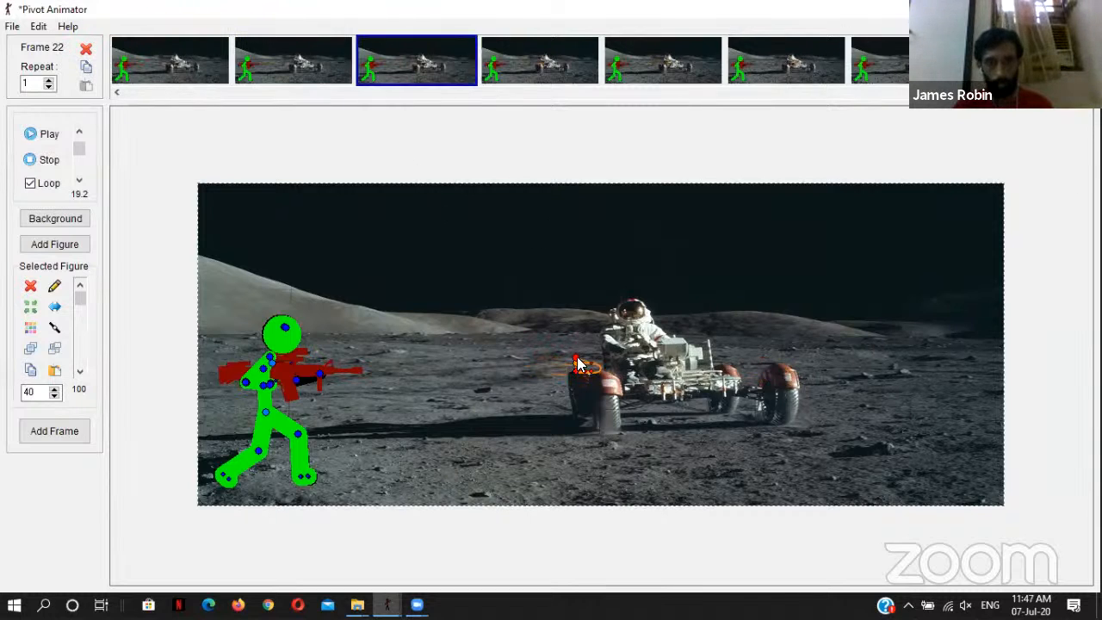
pyautogui.click(562, 66)
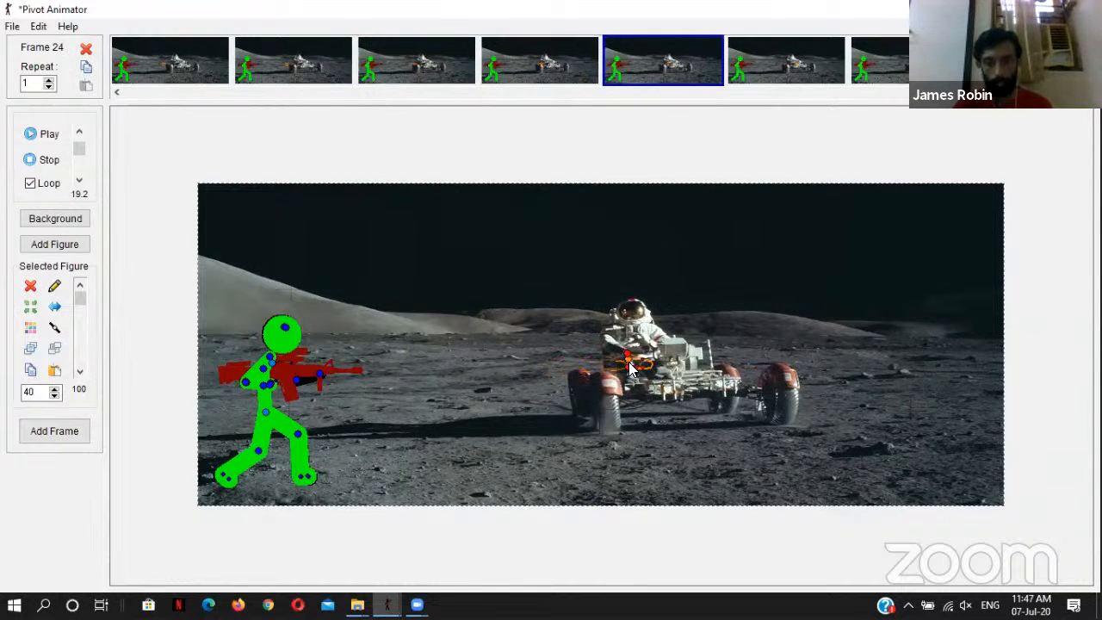
pyautogui.click(760, 56)
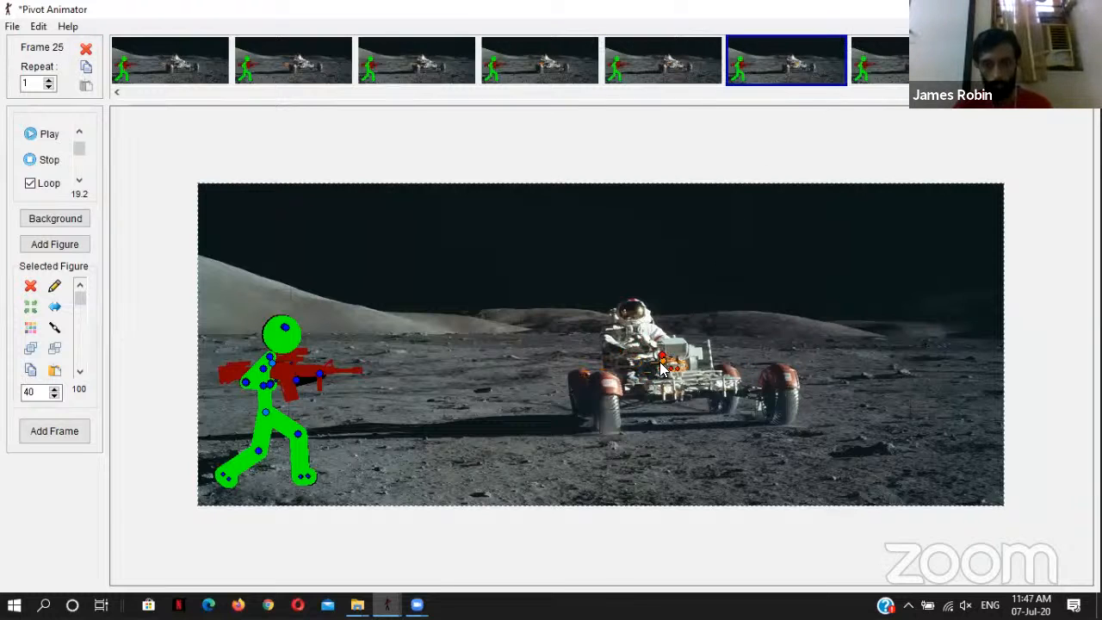
pyautogui.click(902, 48)
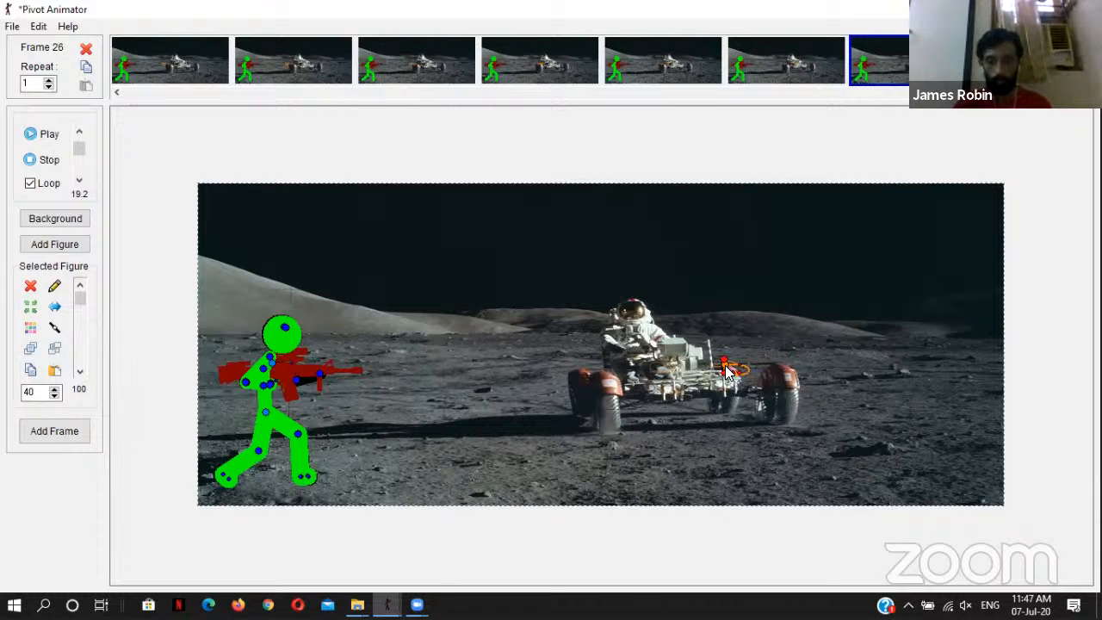
pyautogui.moveTo(726, 367); pyautogui.dragTo(713, 370)
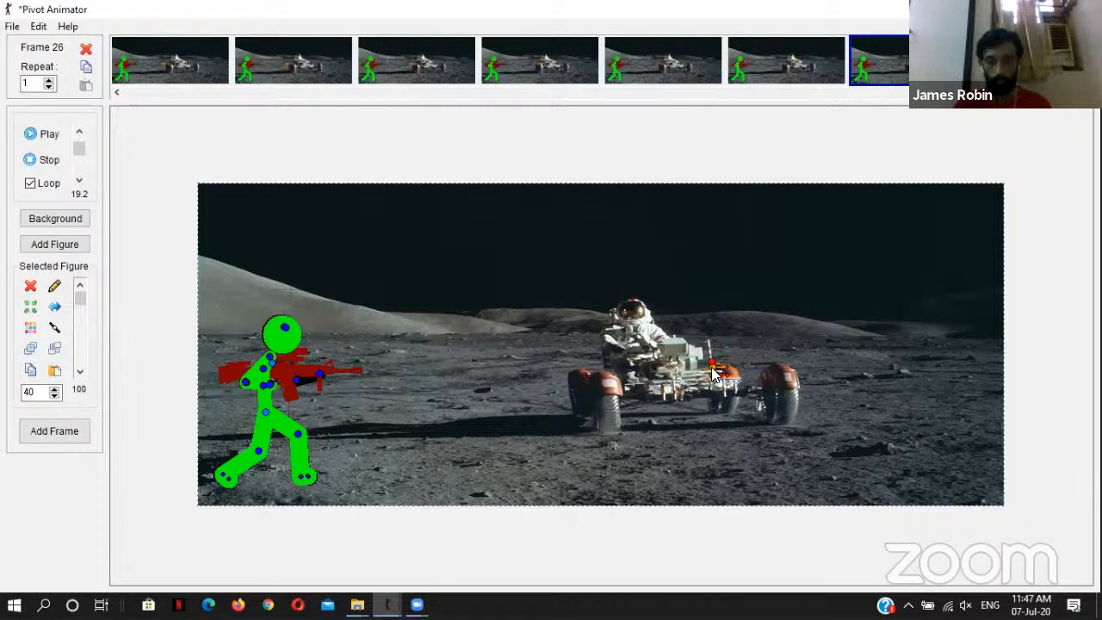
# Step: Play the whole animation, lower the playback speed to 9.1 and stop it
pyautogui.click(39, 140)
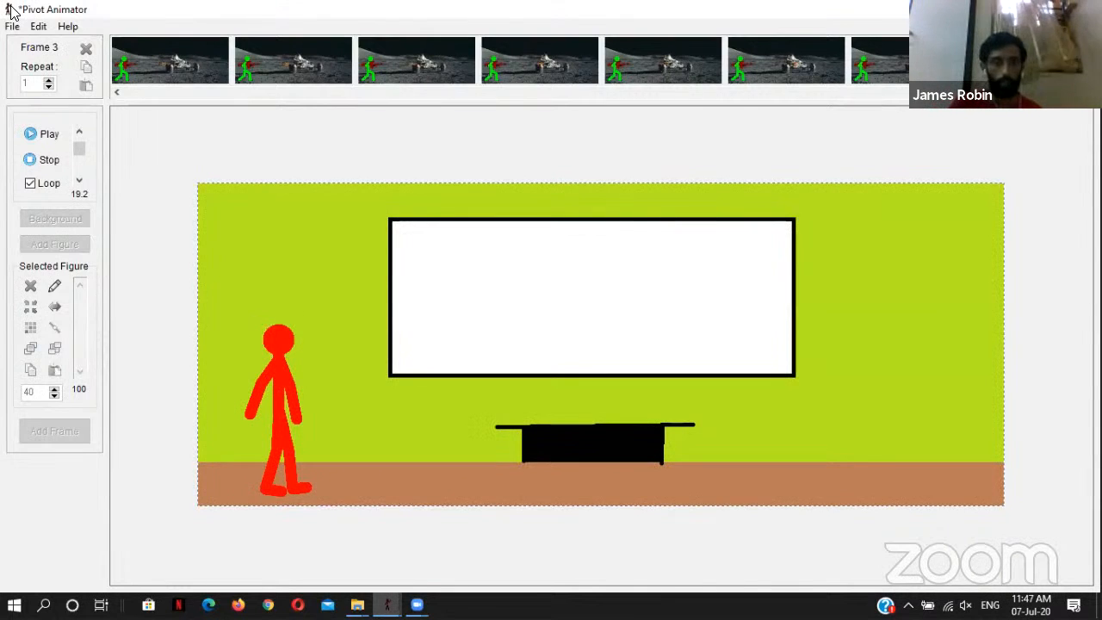
pyautogui.click(80, 162)
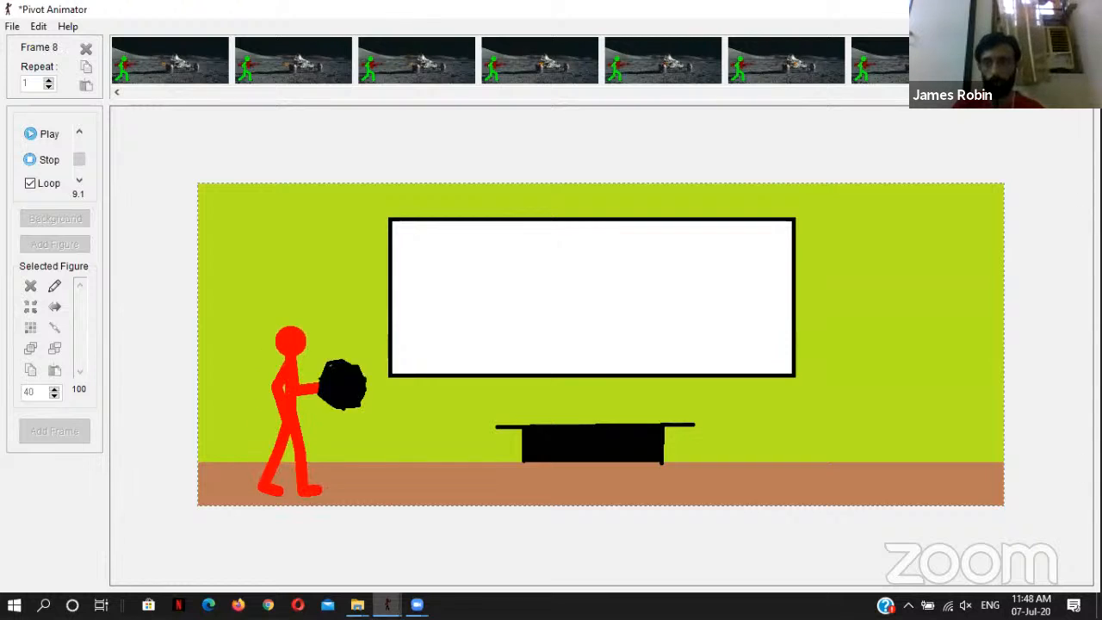
pyautogui.moveTo(1050, 92)
pyautogui.mouseDown()
pyautogui.moveTo(187, 110)
pyautogui.moveTo(1068, 97)
pyautogui.mouseUp()
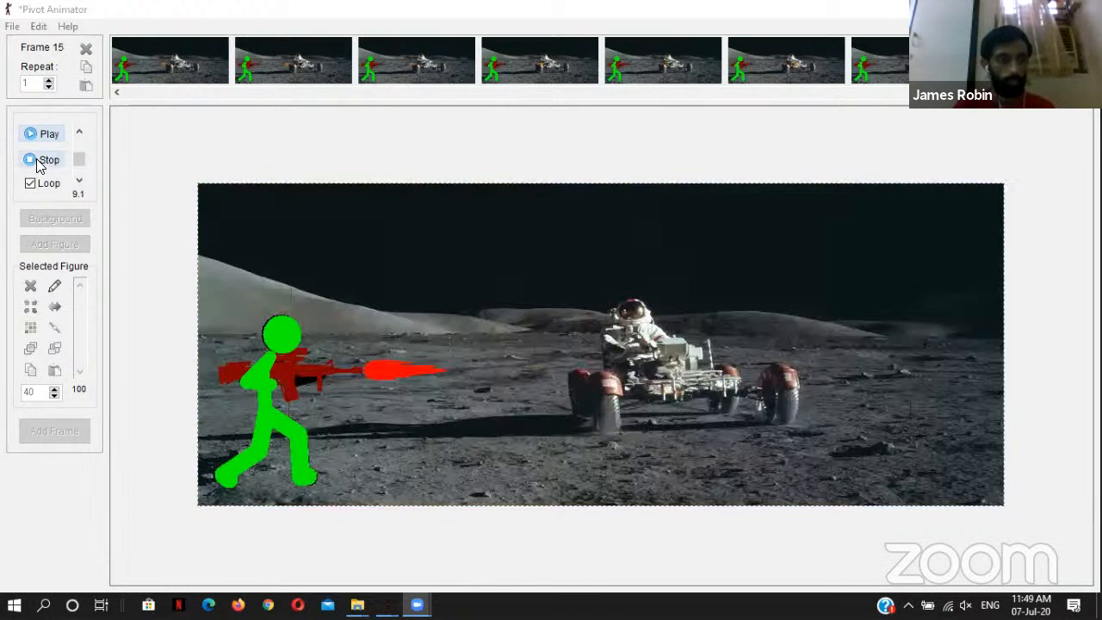
pyautogui.click(35, 164)
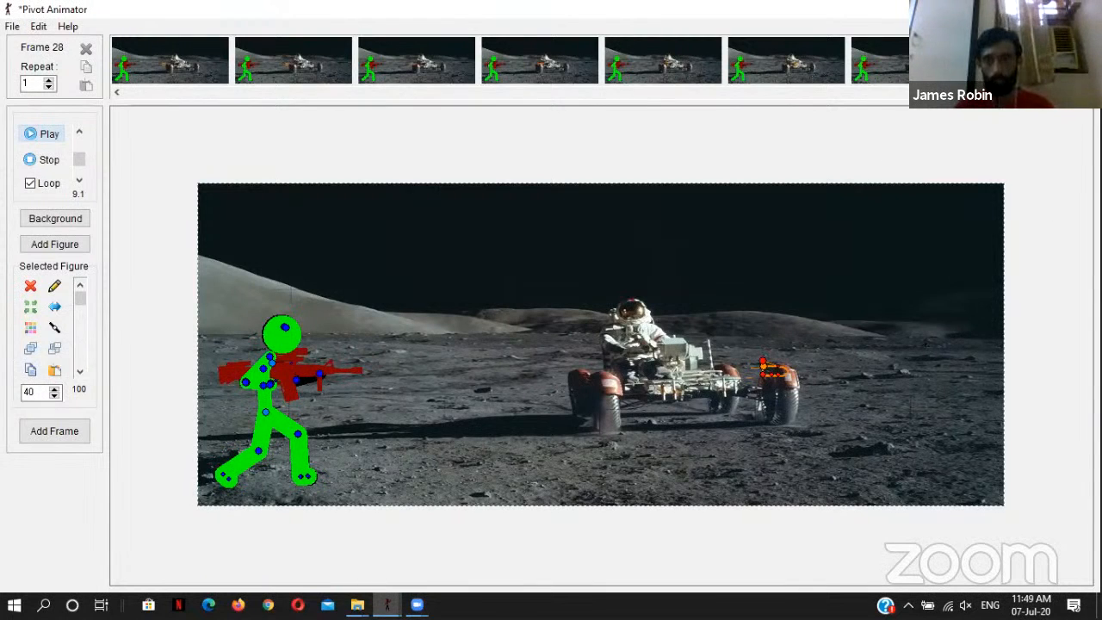
pyautogui.click(872, 162)
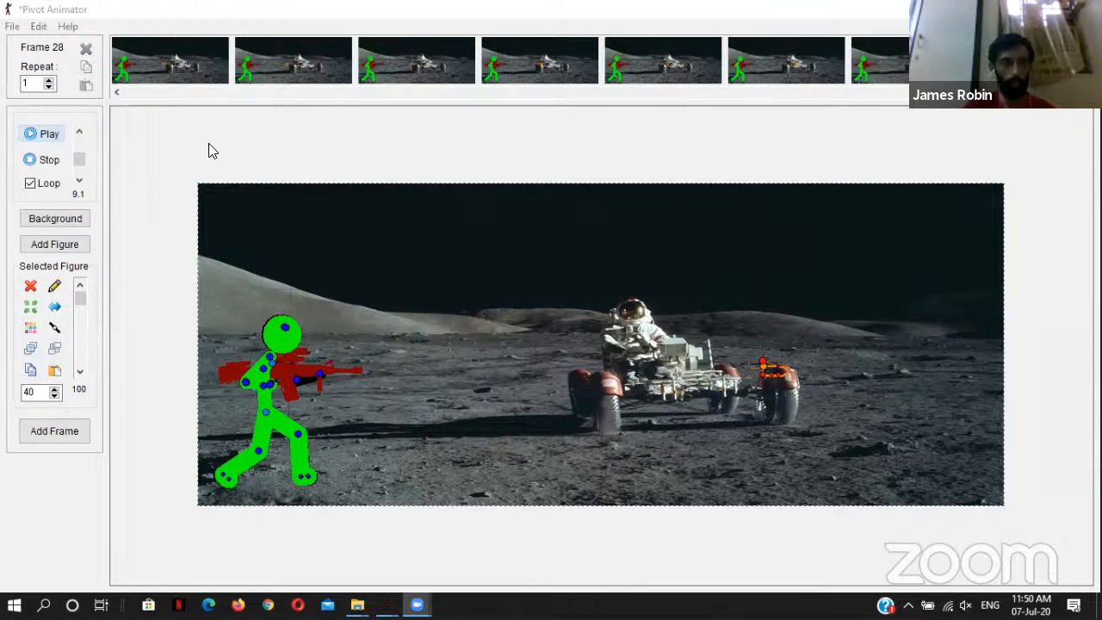
# Step: Play the animation again and set the playback speed to 16.4
pyautogui.click(34, 135)
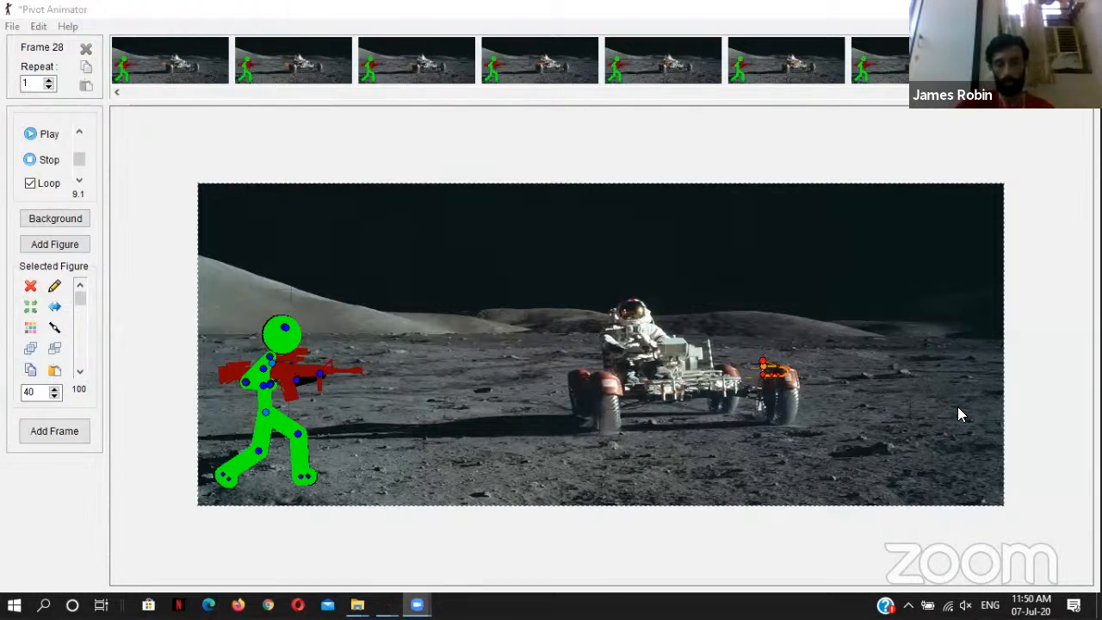
pyautogui.click(26, 135)
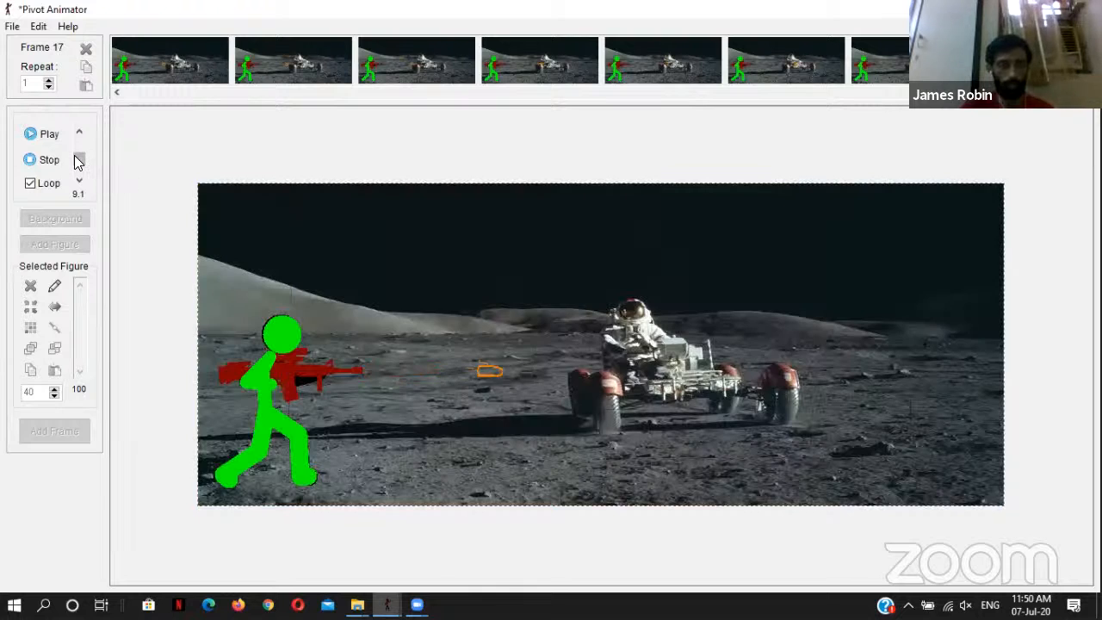
pyautogui.moveTo(79, 162); pyautogui.dragTo(80, 153)
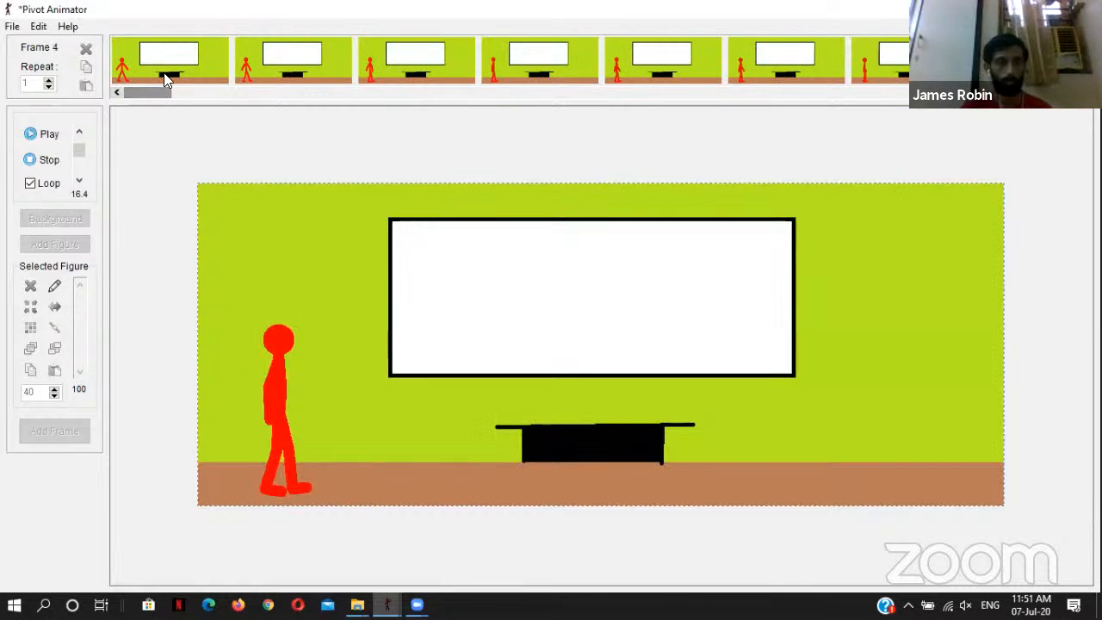
# Step: Stop the playback and compare the red stick figure's walking poses in classroom frames 1 to 4
pyautogui.click(164, 74)
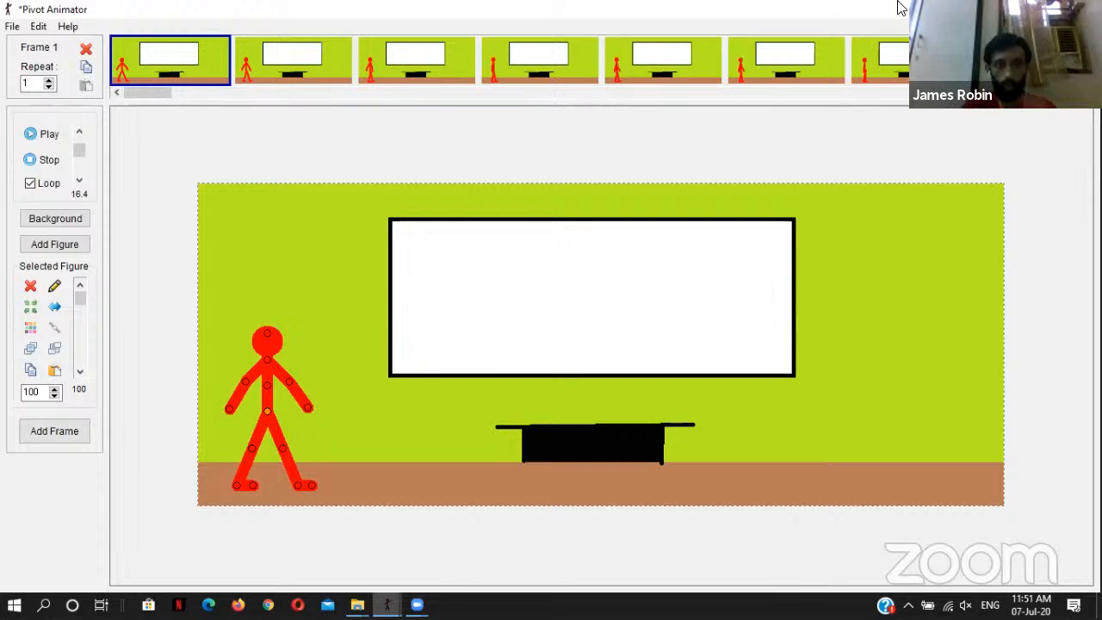
pyautogui.click(422, 67)
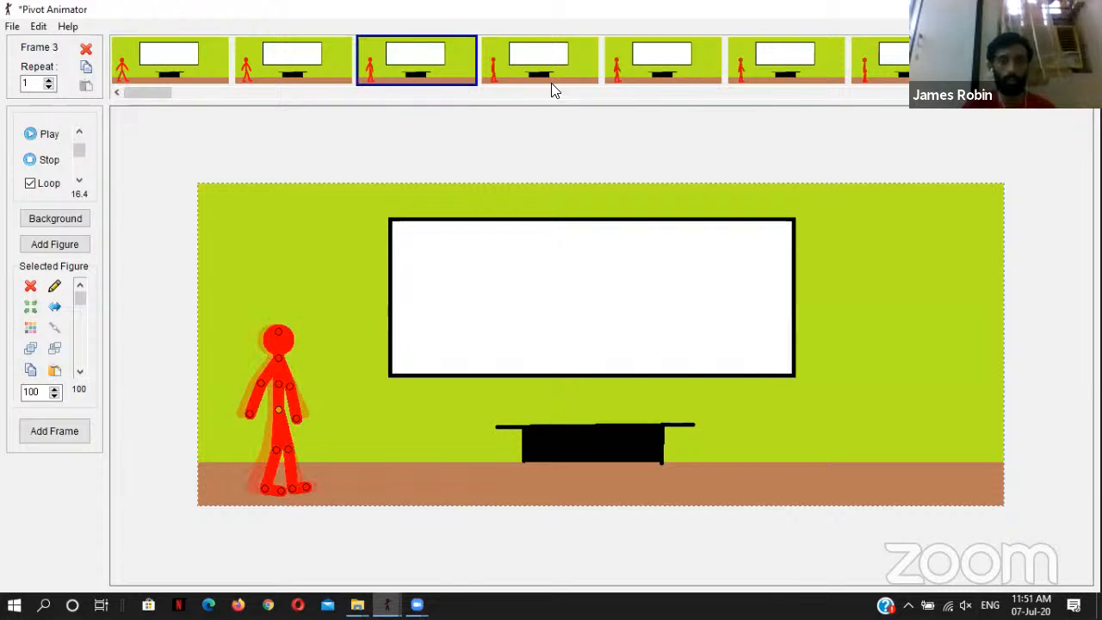
pyautogui.click(544, 76)
pyautogui.click(398, 52)
pyautogui.click(335, 60)
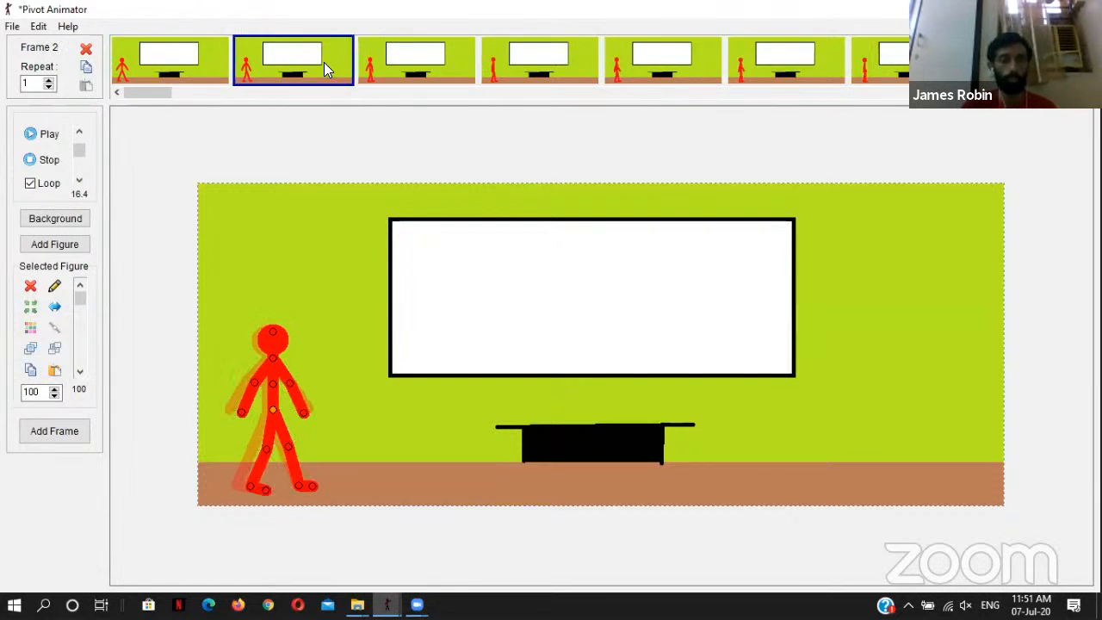
pyautogui.click(214, 57)
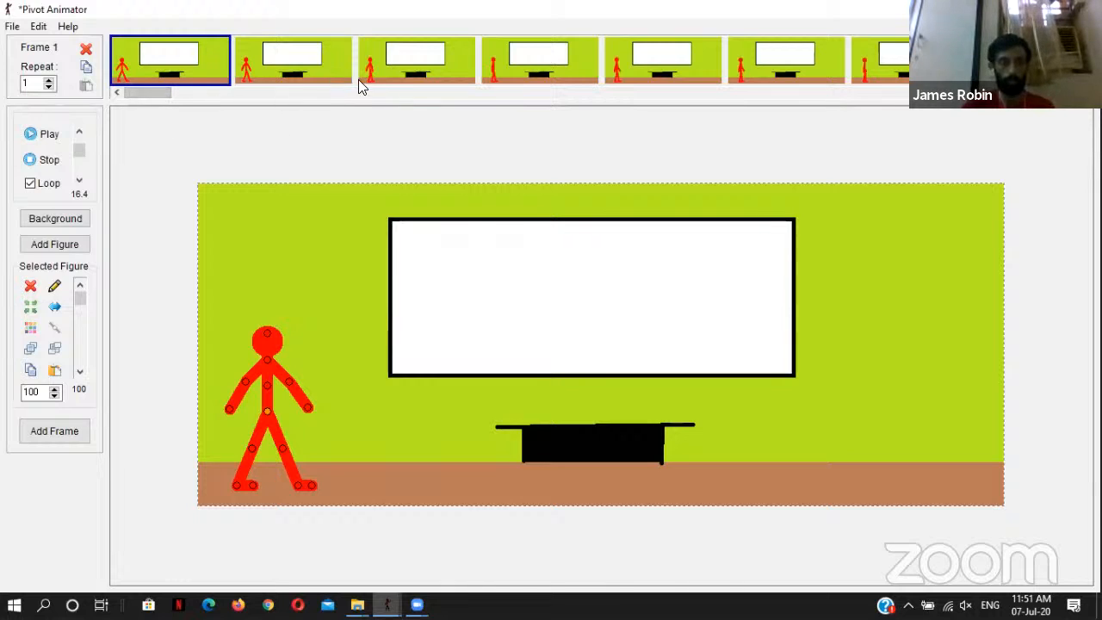
pyautogui.click(525, 77)
# Step: Move the red stick figure slightly forward toward the whiteboard in frame 5
pyautogui.click(660, 77)
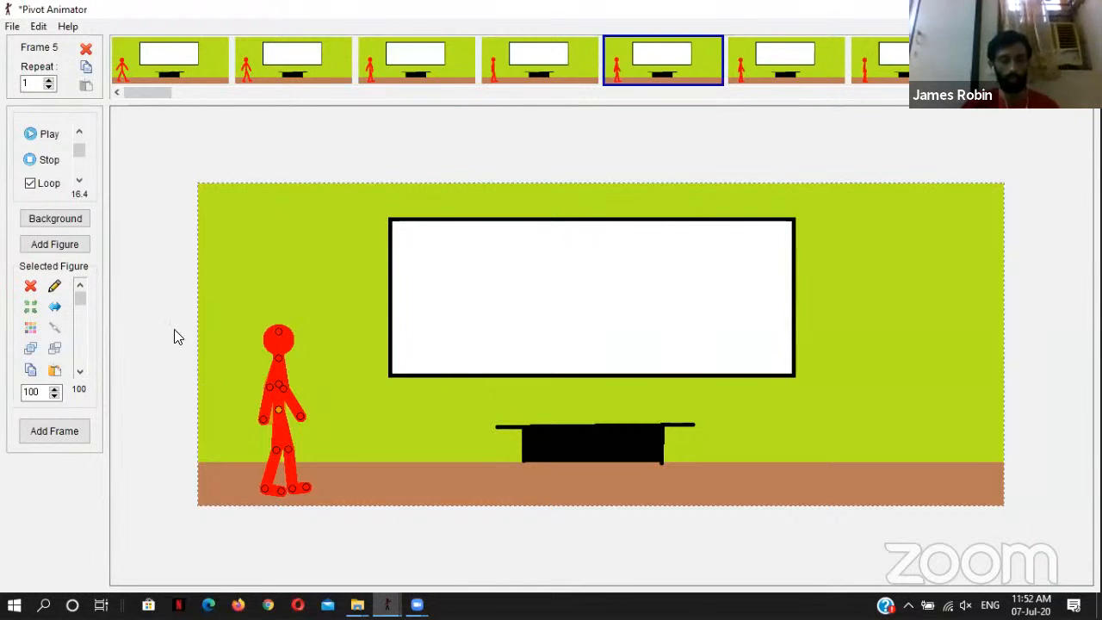
pyautogui.moveTo(279, 409); pyautogui.dragTo(284, 410)
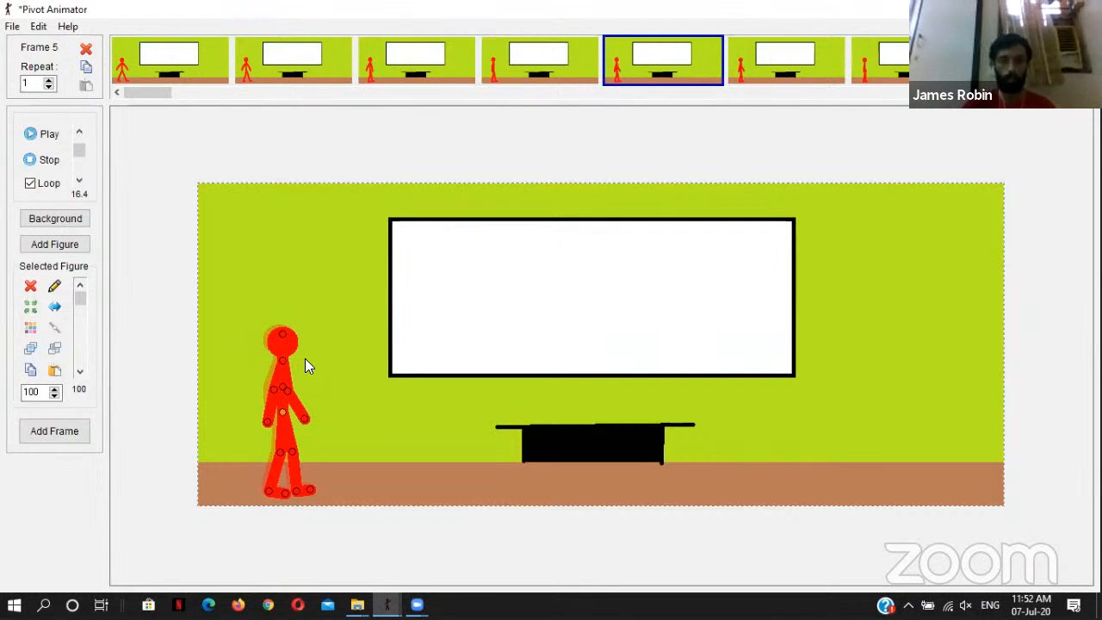